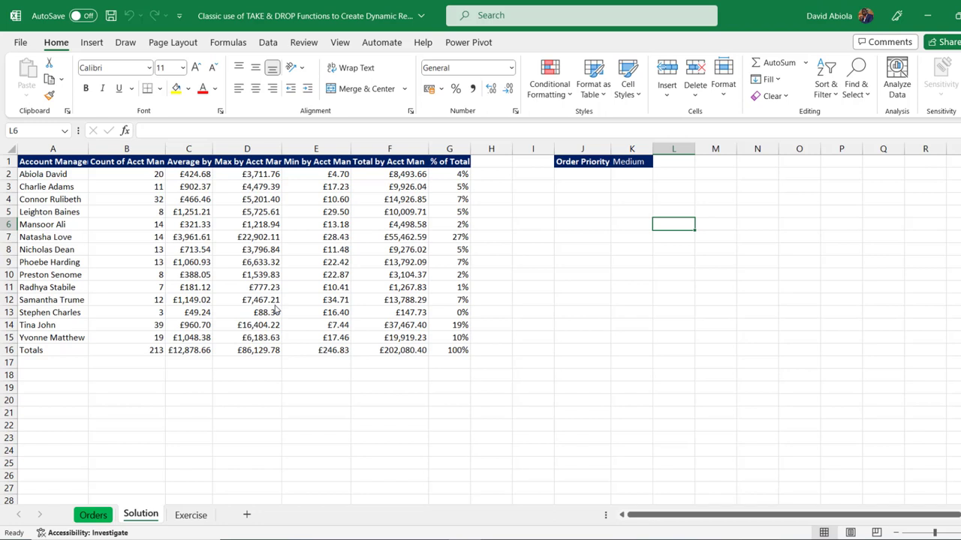
Review the finished LET summary formula in A2 and its count, average, min and total results.
{"action": "key", "text": "ctrl+Home"}
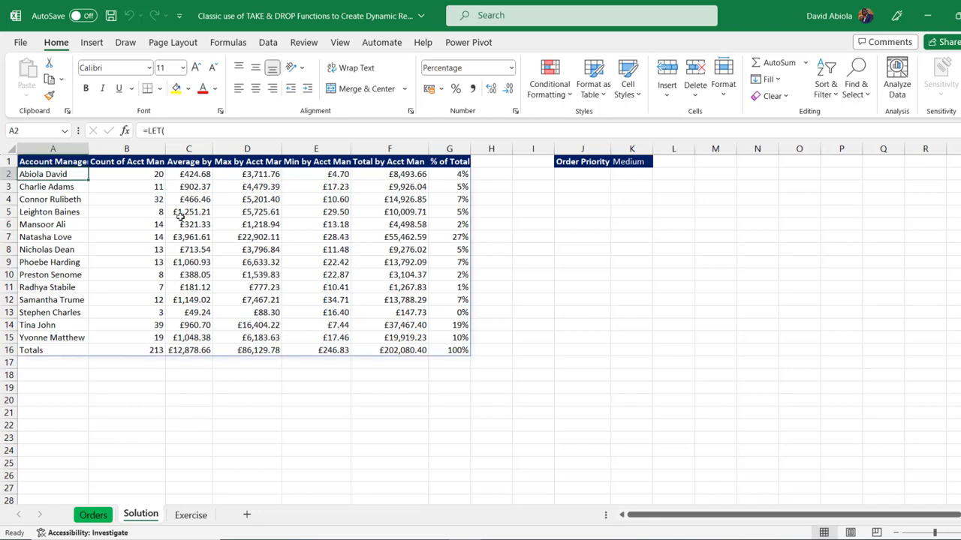
{"action": "double_click", "coordinate": [64, 172]}
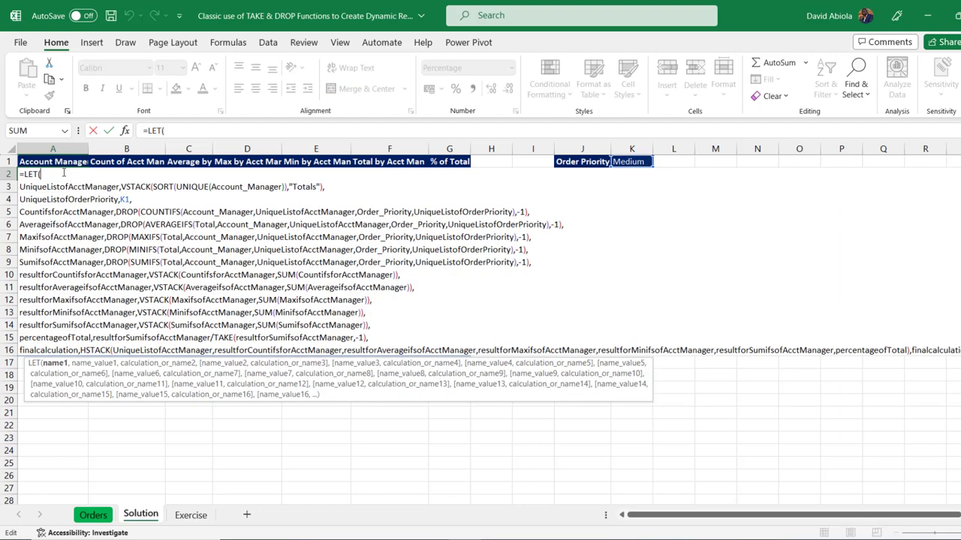
{"action": "key", "text": "Escape"}
{"action": "left_click_drag", "start_coordinate": [135, 174], "coordinate": [266, 271]}
{"action": "left_click_drag", "start_coordinate": [338, 199], "coordinate": [375, 270]}
{"action": "left_click", "coordinate": [420, 312]}
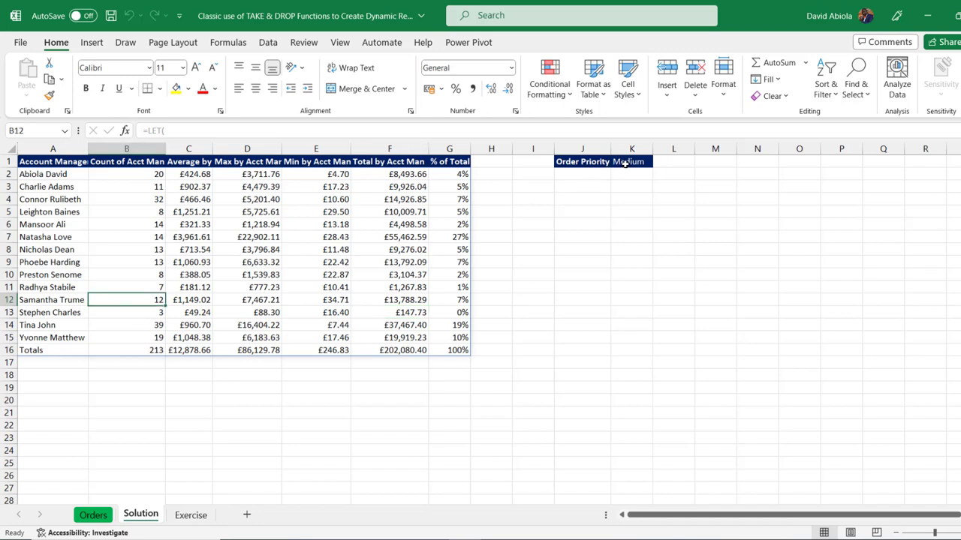
Switch the K1 Order Priority to Critical, then back to Medium.
{"action": "left_click", "coordinate": [632, 162]}
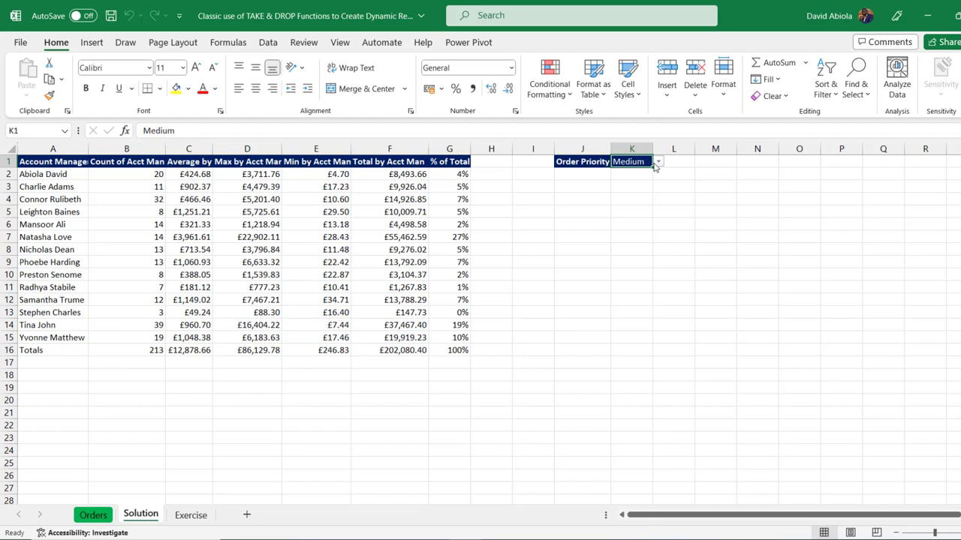
{"action": "left_click", "coordinate": [658, 163]}
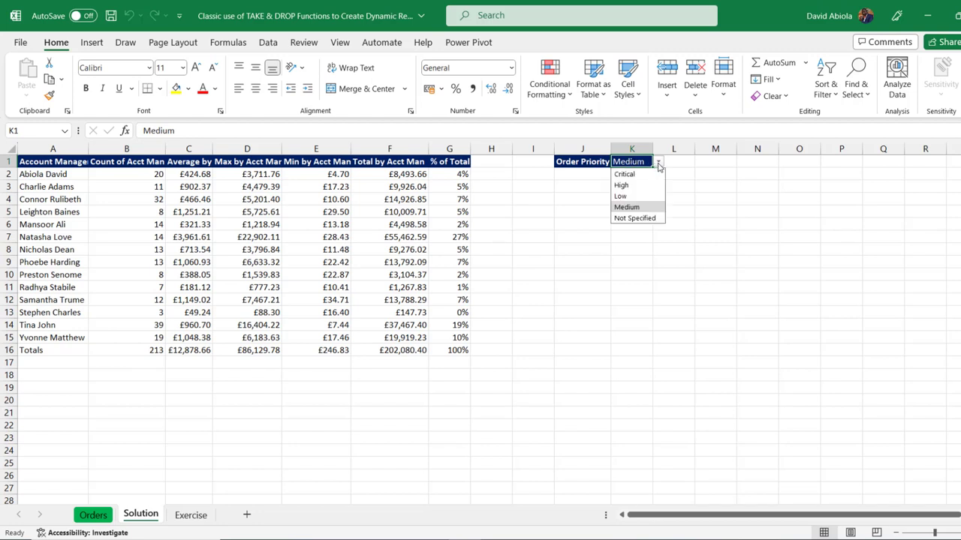
{"action": "left_click", "coordinate": [622, 175]}
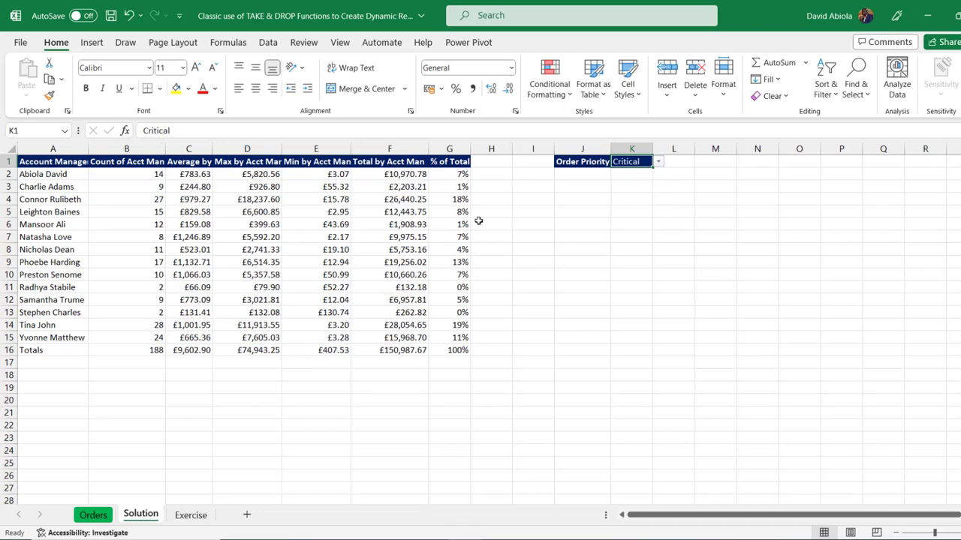
{"action": "left_click", "coordinate": [658, 163]}
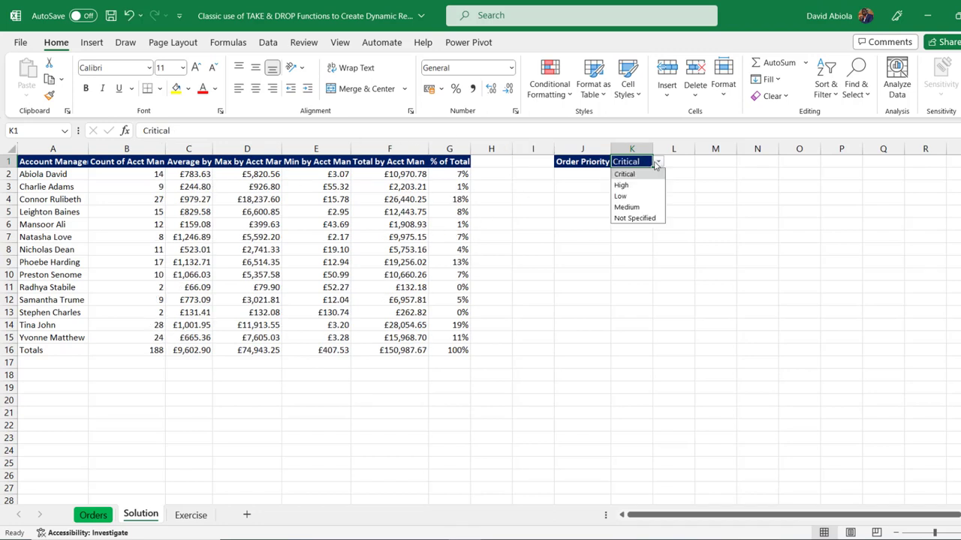
{"action": "left_click", "coordinate": [627, 207]}
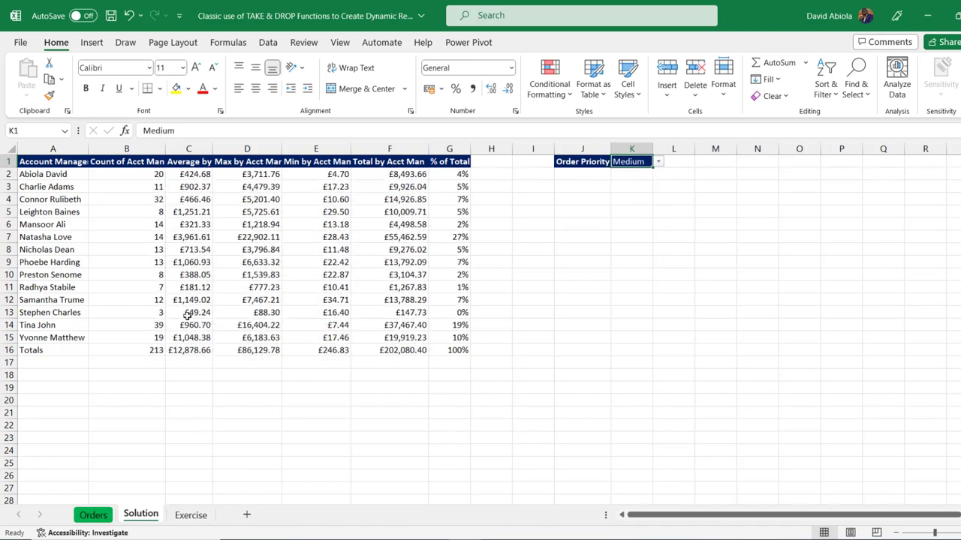
Highlight the Totals row and each result column, from count through % of Total.
{"action": "left_click", "coordinate": [42, 352]}
{"action": "key", "text": "shift+Right"}
{"action": "key", "text": "shift+Right"}
{"action": "key", "text": "shift+Right"}
{"action": "key", "text": "shift+Right"}
{"action": "key", "text": "shift+Right"}
{"action": "key", "text": "shift+Right"}
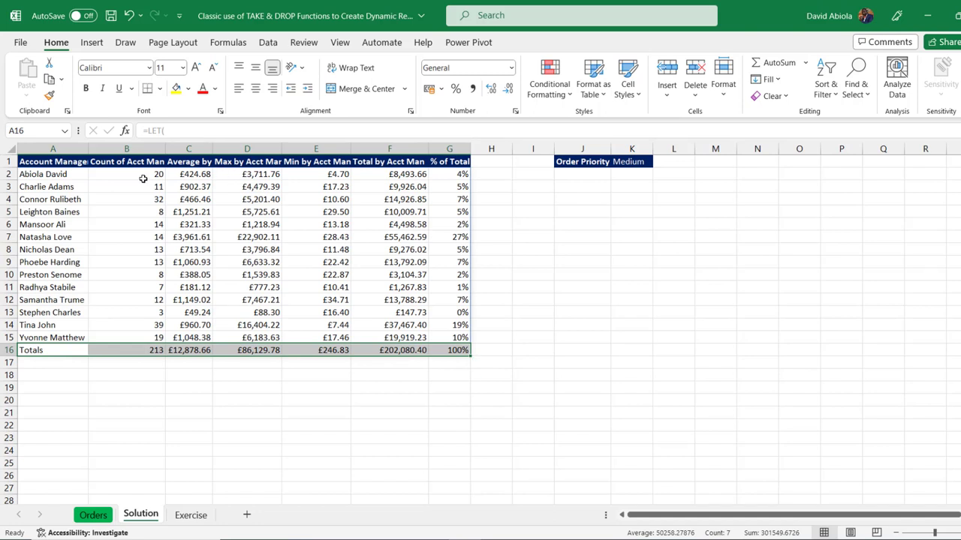
{"action": "left_click_drag", "start_coordinate": [142, 176], "coordinate": [166, 342]}
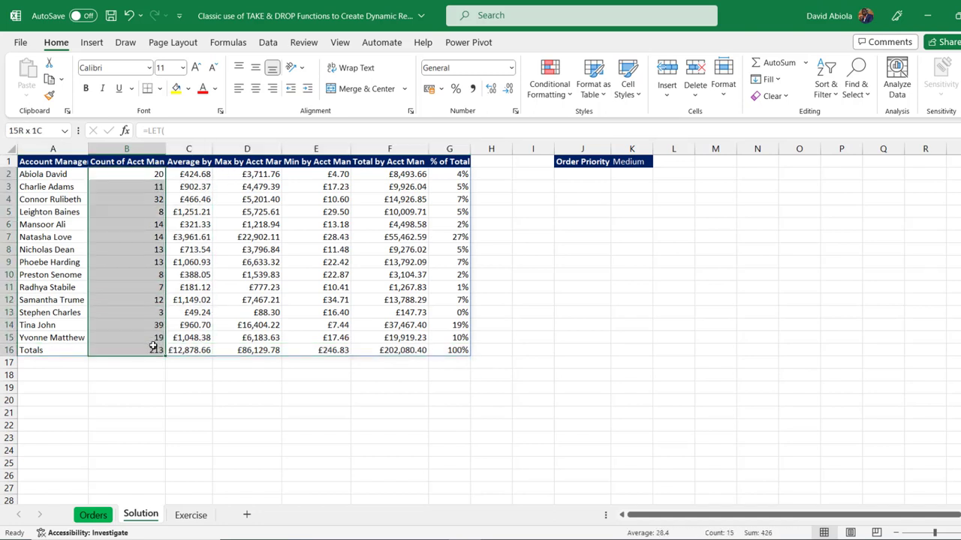
{"action": "left_click_drag", "start_coordinate": [204, 174], "coordinate": [201, 346]}
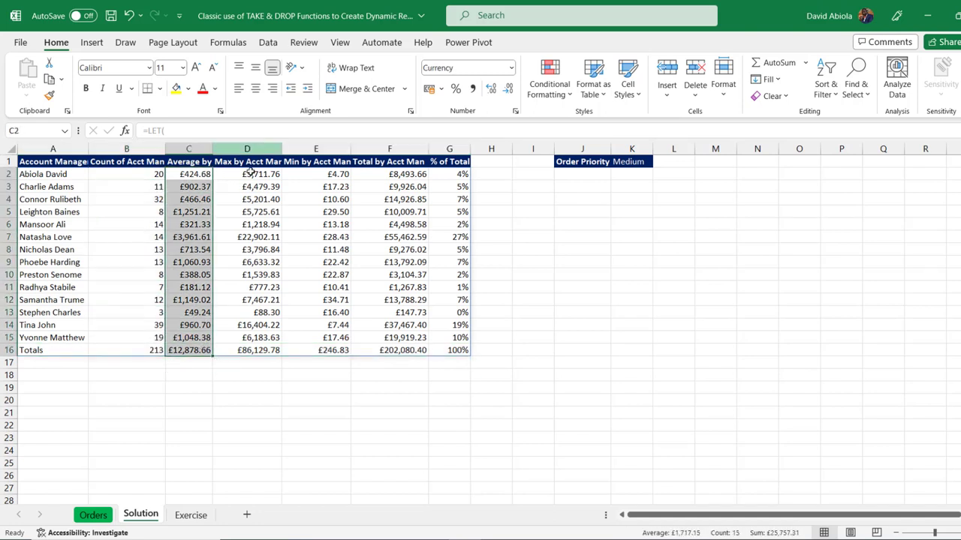
{"action": "left_click_drag", "start_coordinate": [251, 187], "coordinate": [254, 288]}
{"action": "left_click_drag", "start_coordinate": [315, 187], "coordinate": [330, 275]}
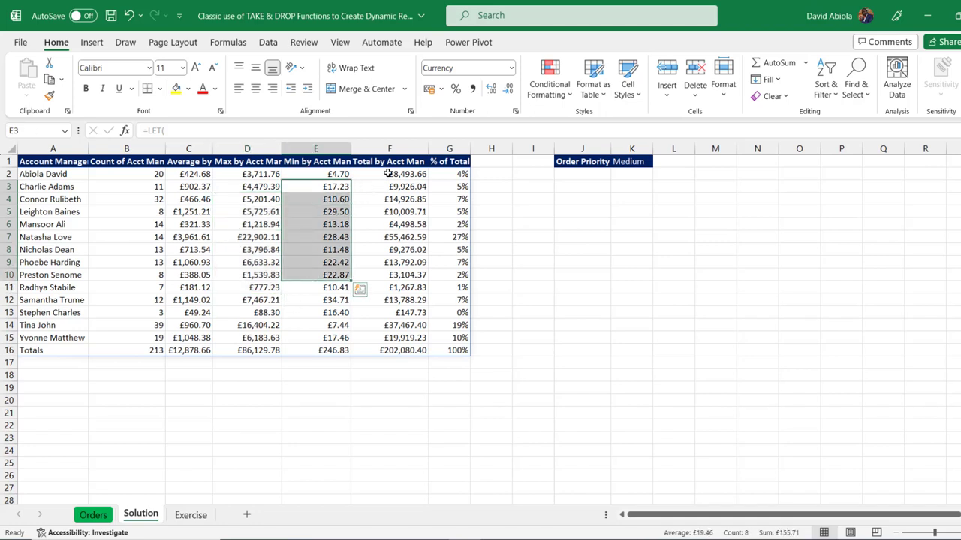
{"action": "left_click_drag", "start_coordinate": [388, 174], "coordinate": [405, 288]}
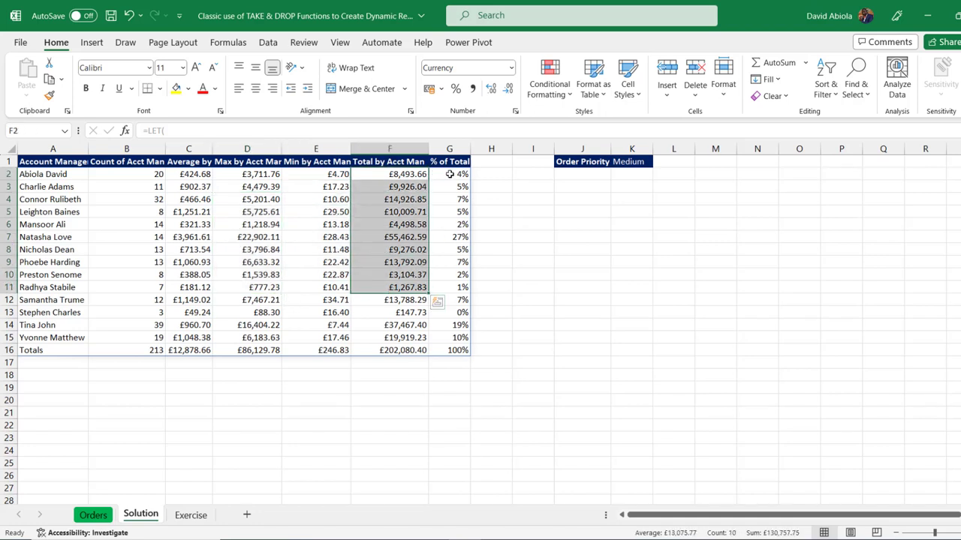
{"action": "left_click_drag", "start_coordinate": [449, 174], "coordinate": [454, 325]}
{"action": "left_click", "coordinate": [345, 300]}
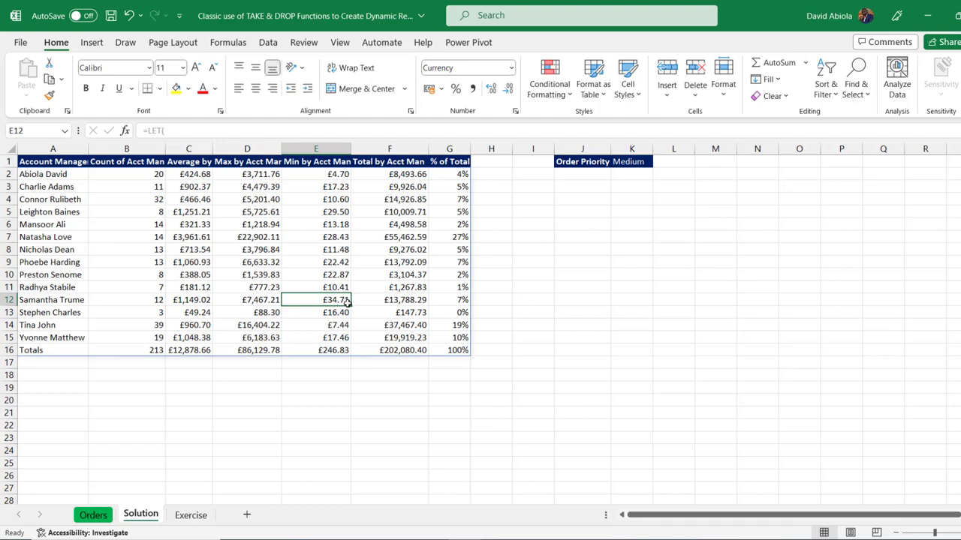
Inspect the Orders sheet's data table and the workbook's named ranges, then return to Exercise.
{"action": "left_click", "coordinate": [98, 513]}
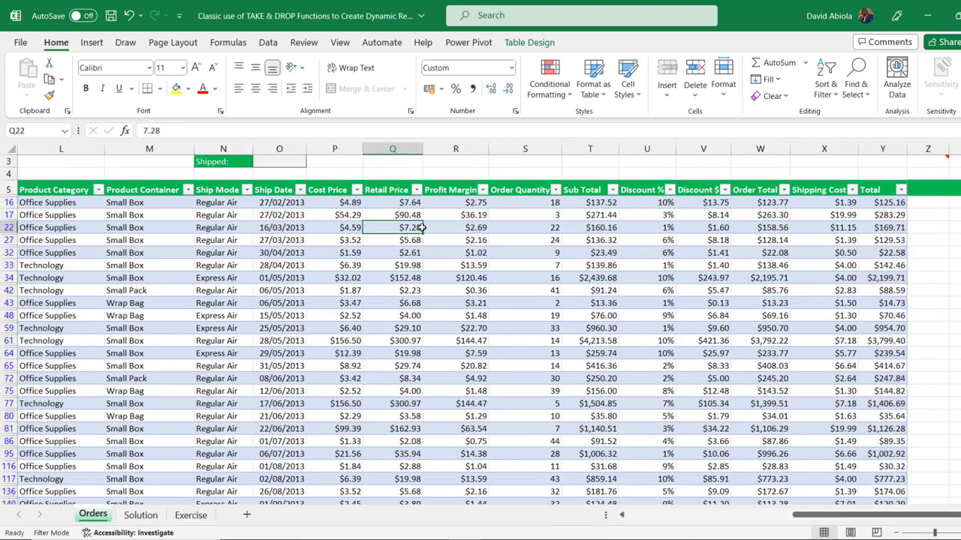
{"action": "left_click", "coordinate": [541, 48]}
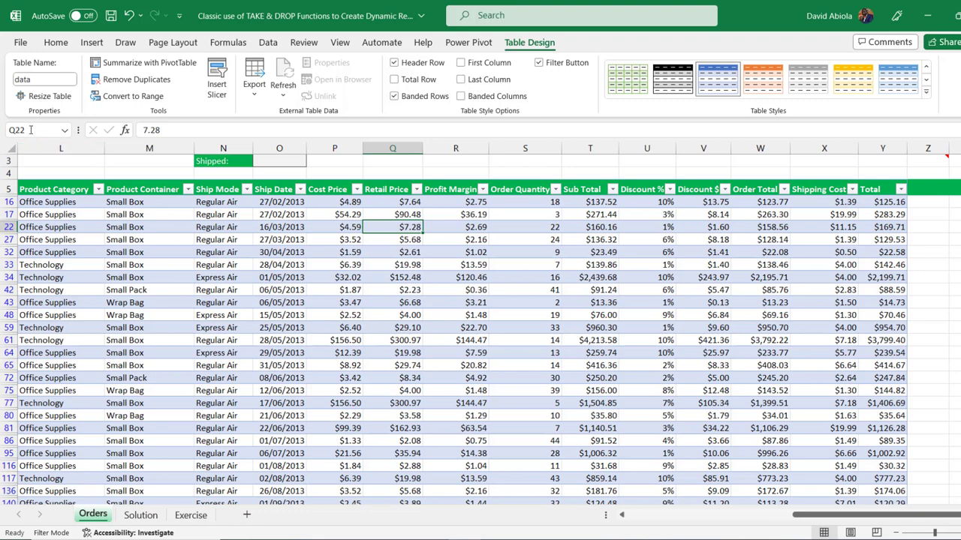
{"action": "left_click", "coordinate": [65, 130]}
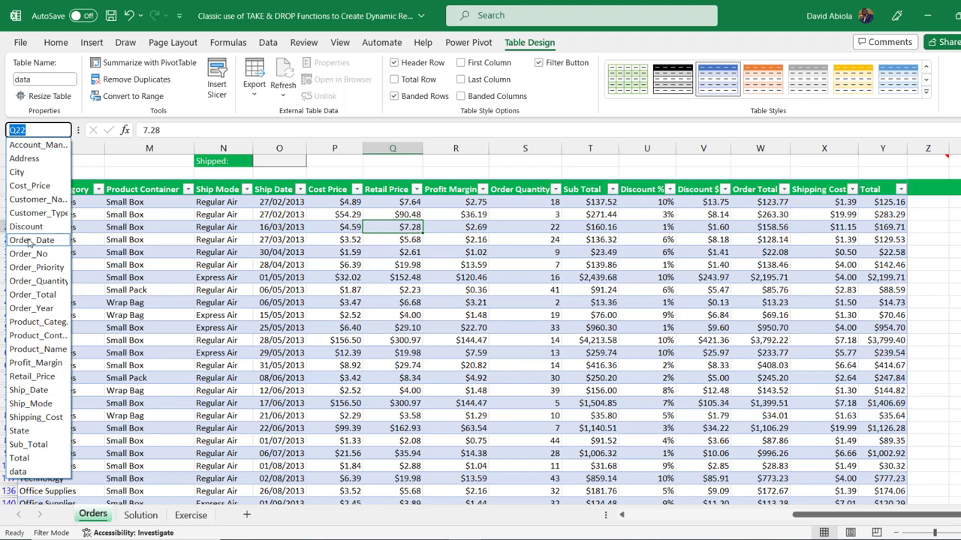
{"action": "left_click", "coordinate": [144, 265]}
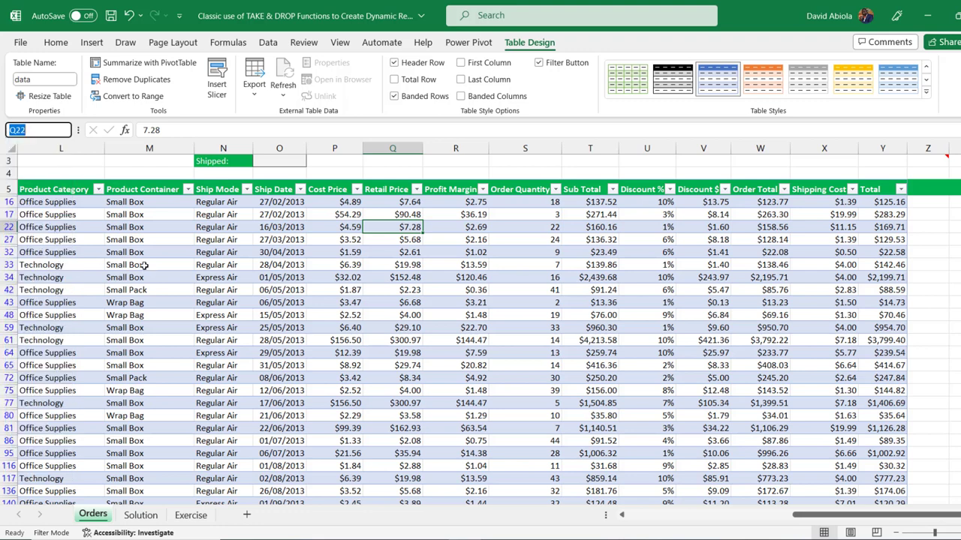
{"action": "left_click", "coordinate": [144, 265]}
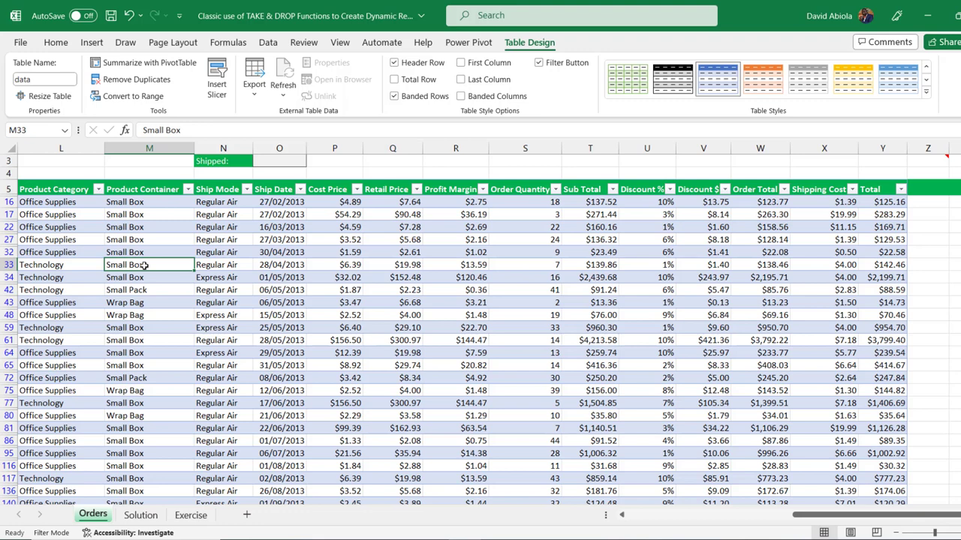
{"action": "left_click", "coordinate": [197, 517]}
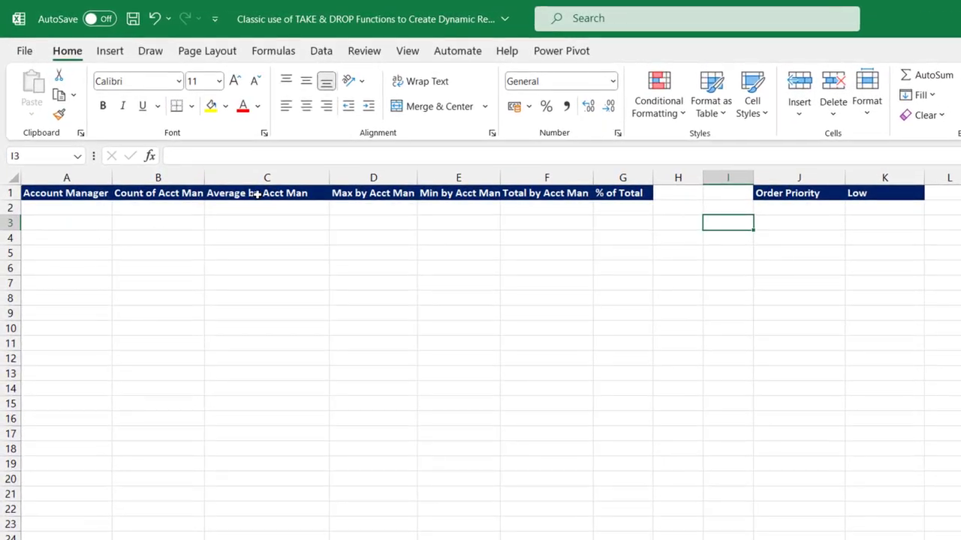
Set the K1 Order Priority to Critical and begin a =LET( formula in cell A2.
{"action": "left_click_drag", "start_coordinate": [88, 193], "coordinate": [593, 193]}
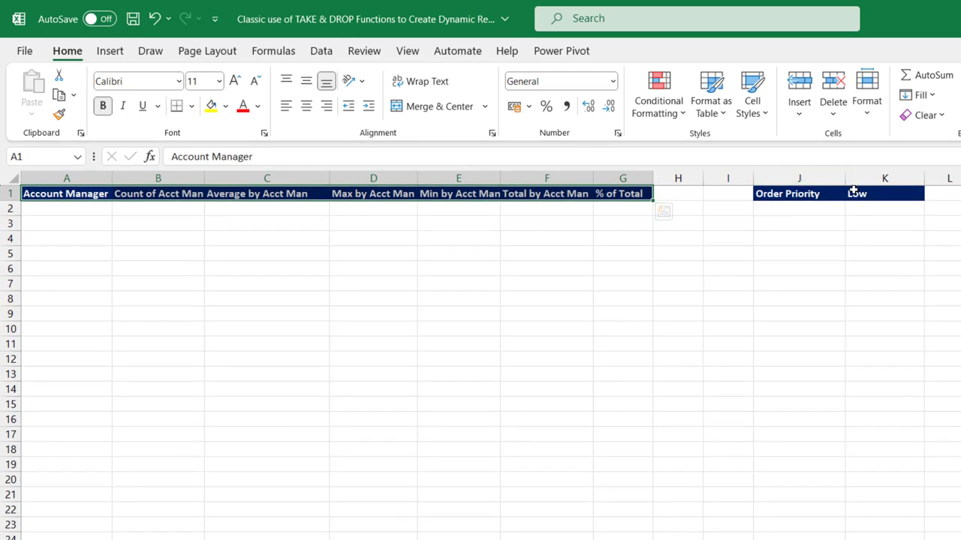
{"action": "left_click", "coordinate": [874, 193]}
{"action": "left_click", "coordinate": [930, 194]}
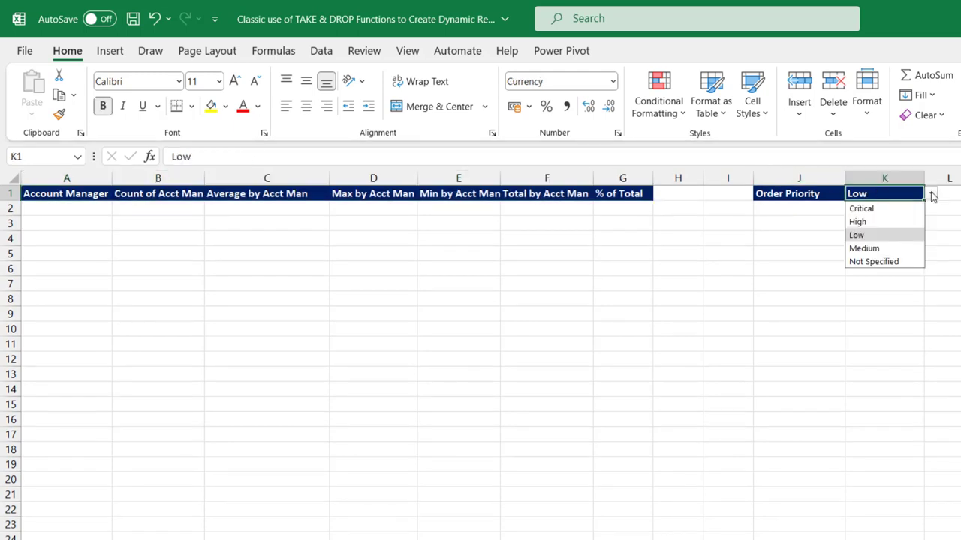
{"action": "left_click", "coordinate": [911, 210]}
{"action": "left_click", "coordinate": [265, 270]}
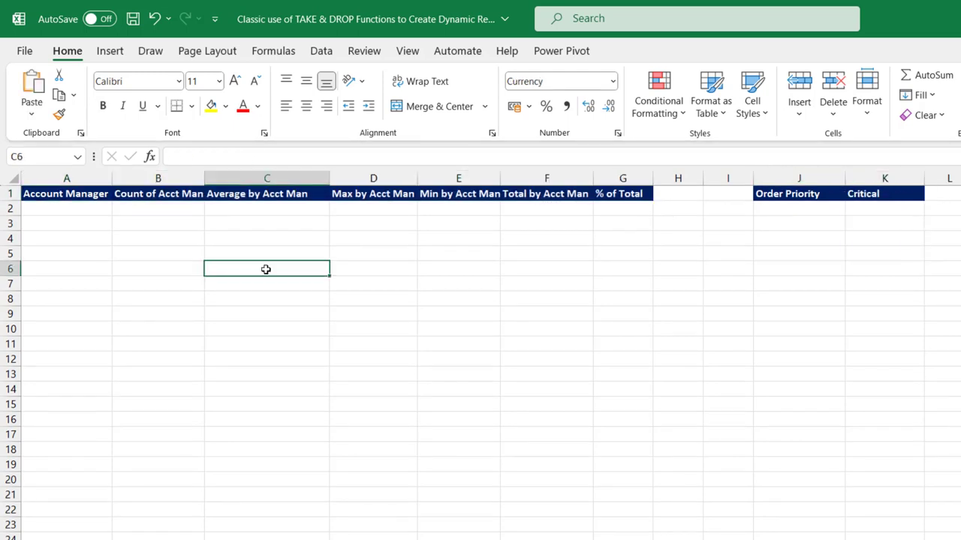
{"action": "left_click", "coordinate": [84, 210]}
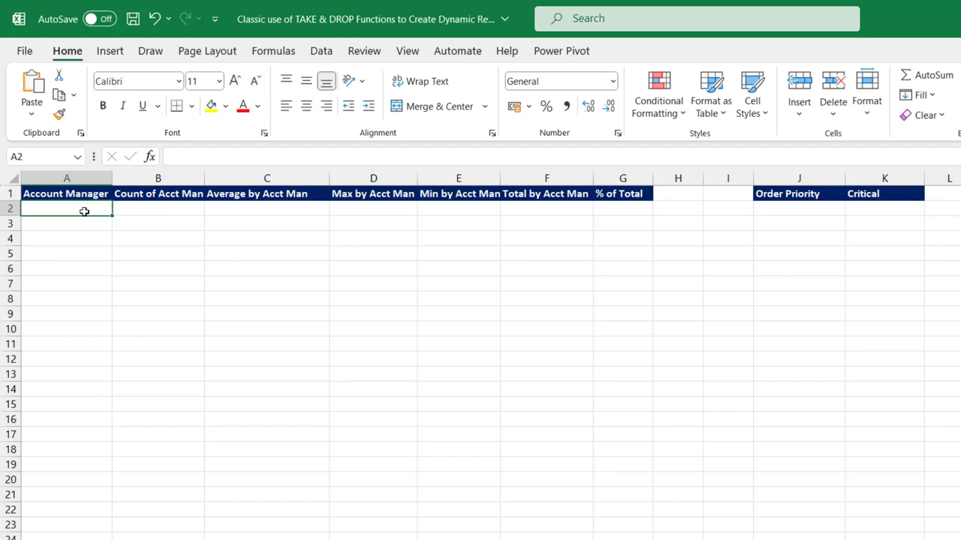
{"action": "type", "text": "=LET("}
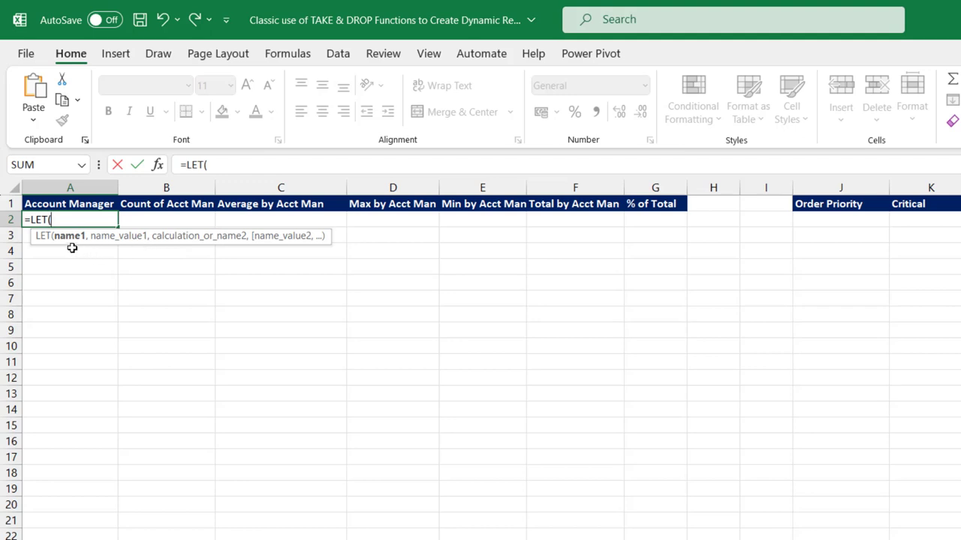
Define UniqueSortedListofAcctManager as SORT(UNIQUE(Account_Manager)) in the LET and return it.
{"action": "type", "text": "Unique"}
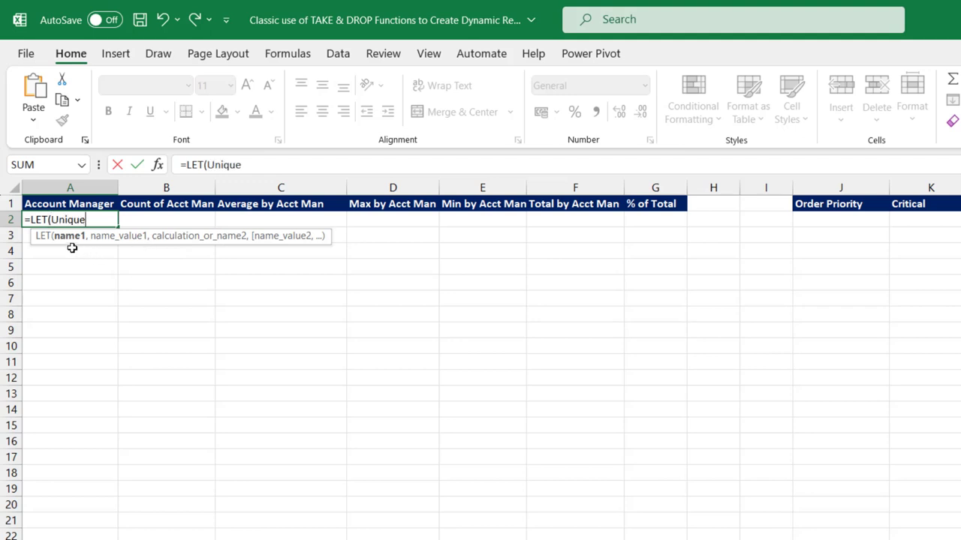
{"action": "type", "text": "Sorted"}
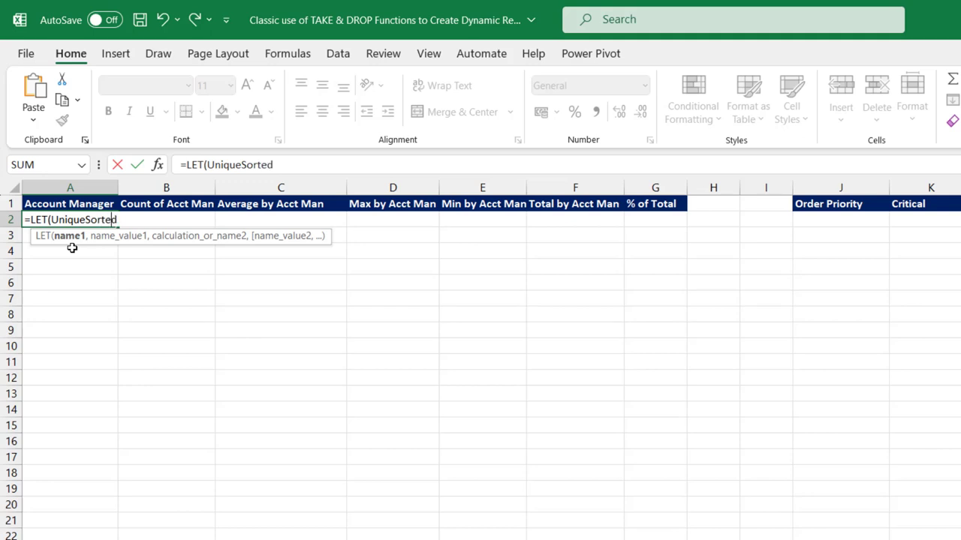
{"action": "type", "text": "ListofAcc"}
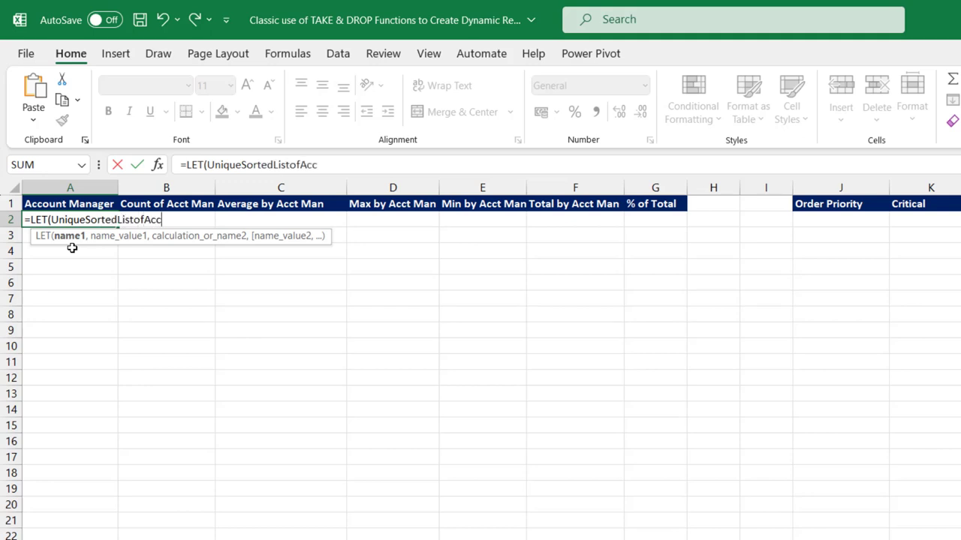
{"action": "type", "text": "tManager"}
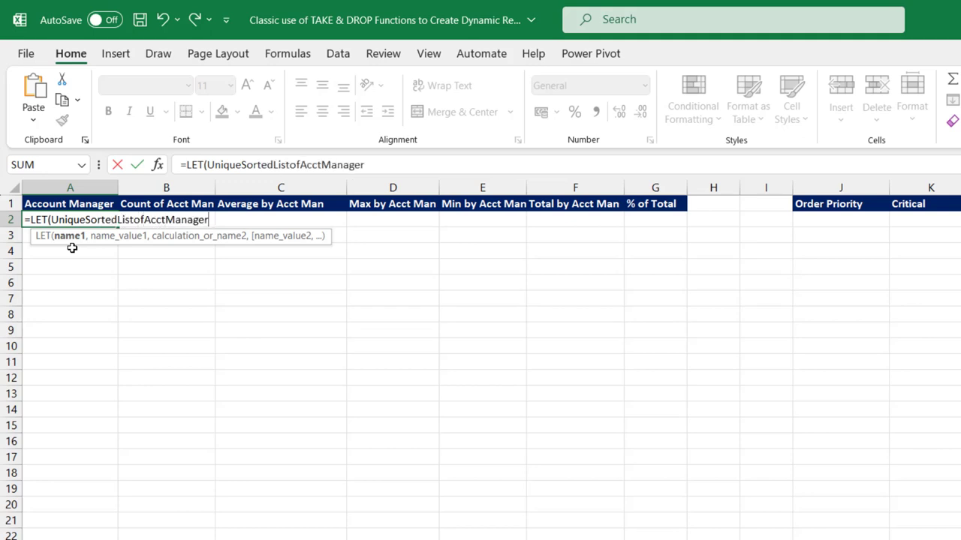
{"action": "type", "text": ","}
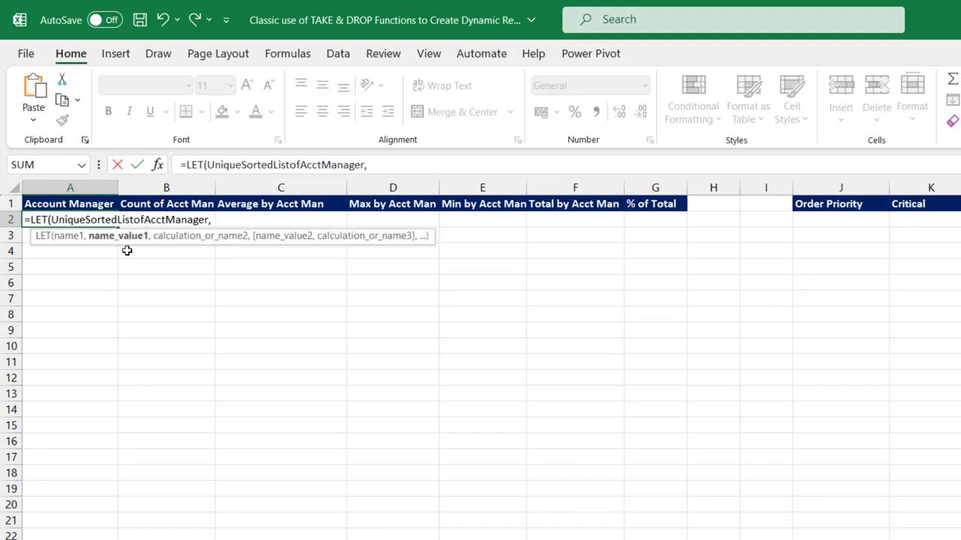
{"action": "type", "text": "sort"}
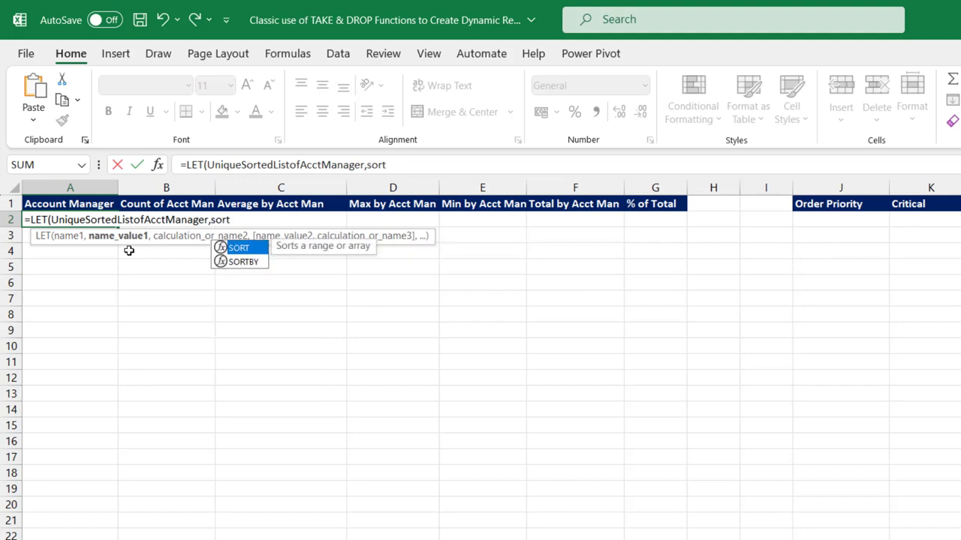
{"action": "key", "text": "Tab"}
{"action": "type", "text": "uniq"}
{"action": "key", "text": "Tab"}
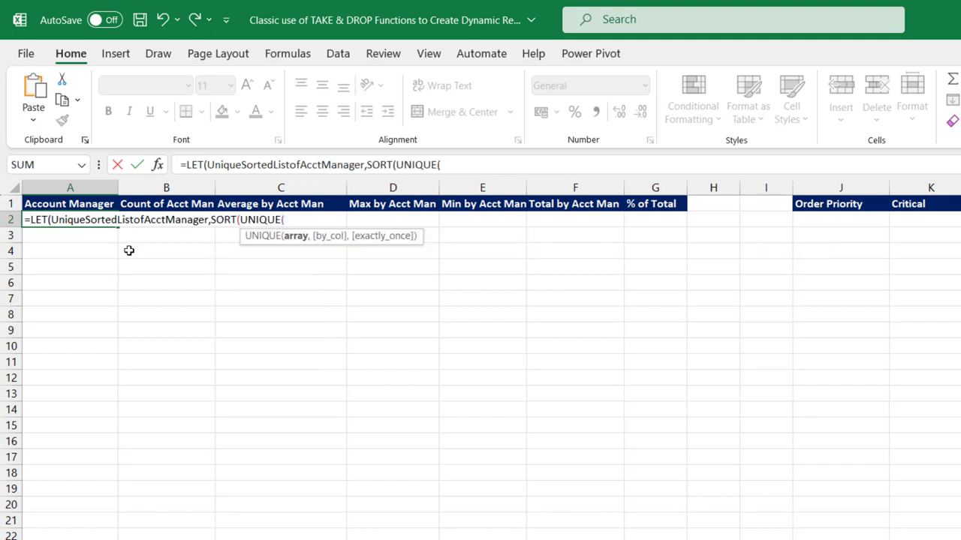
{"action": "type", "text": "acct"}
{"action": "key", "text": "BackSpace"}
{"action": "key", "text": "Tab"}
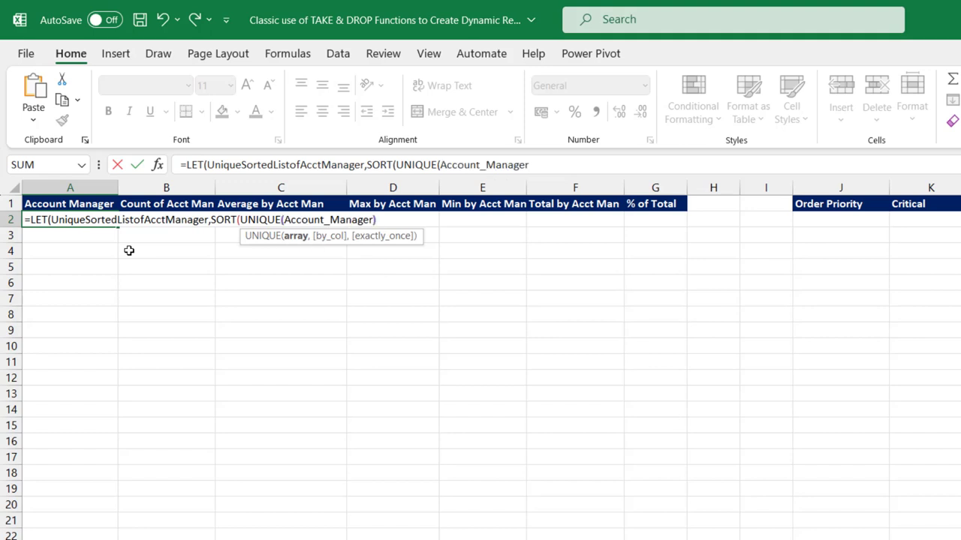
{"action": "type", "text": ")),"}
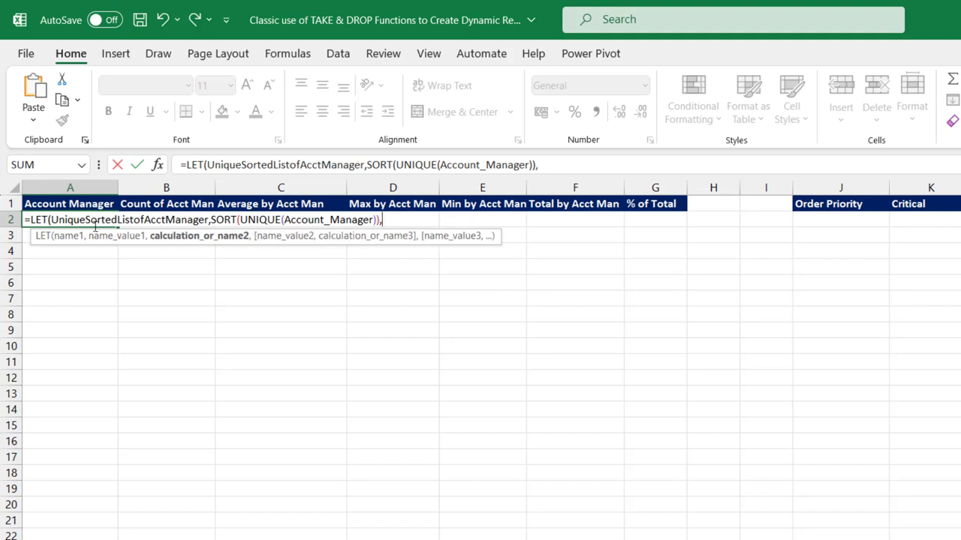
{"action": "type", "text": "uniq"}
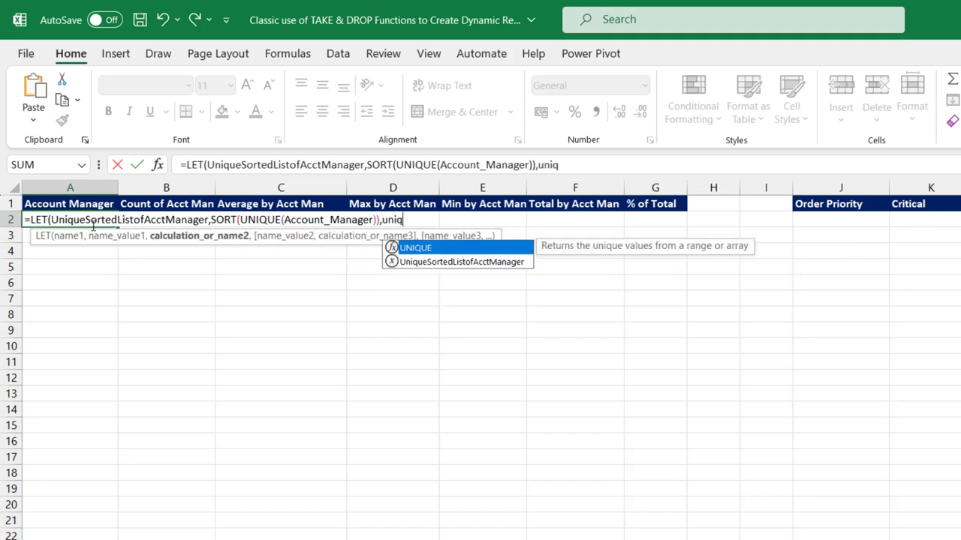
{"action": "key", "text": "Down"}
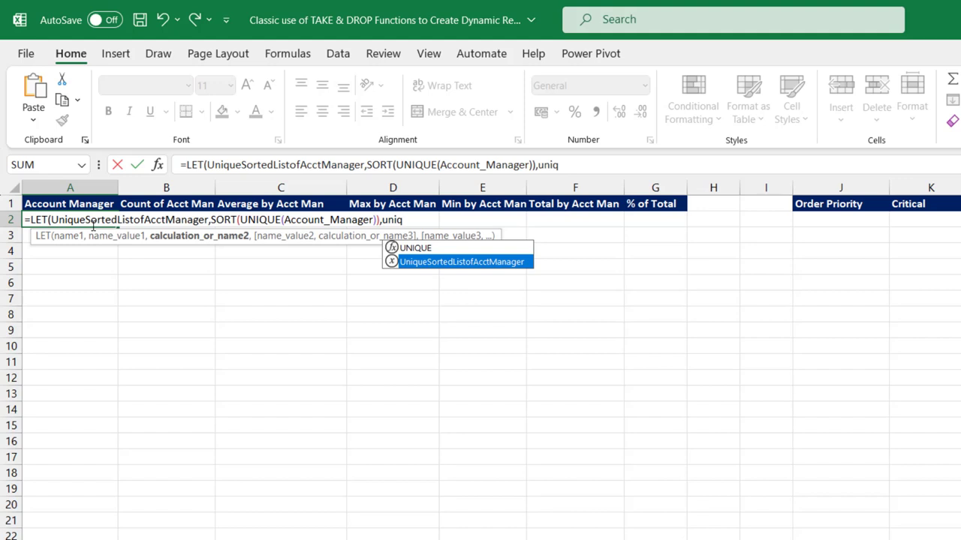
{"action": "key", "text": "Tab"}
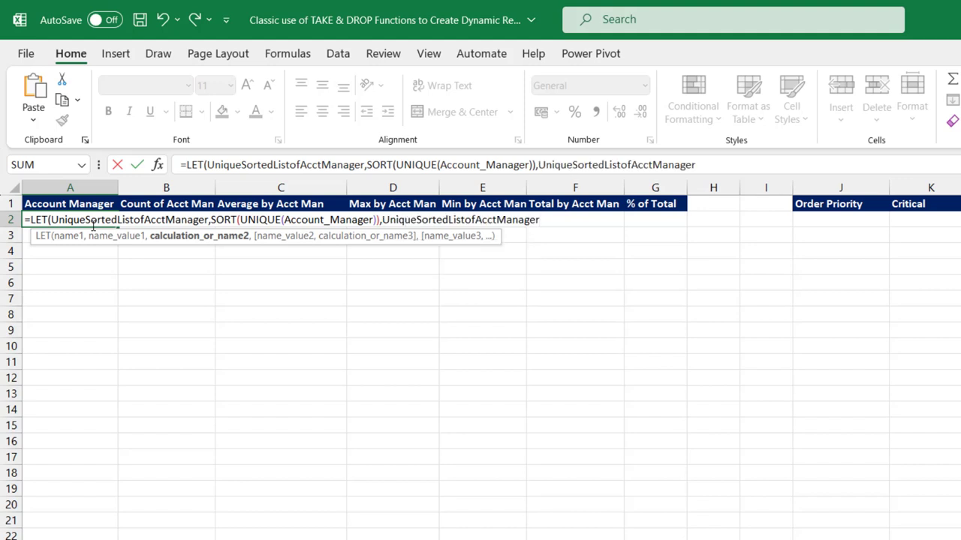
{"action": "type", "text": ")"}
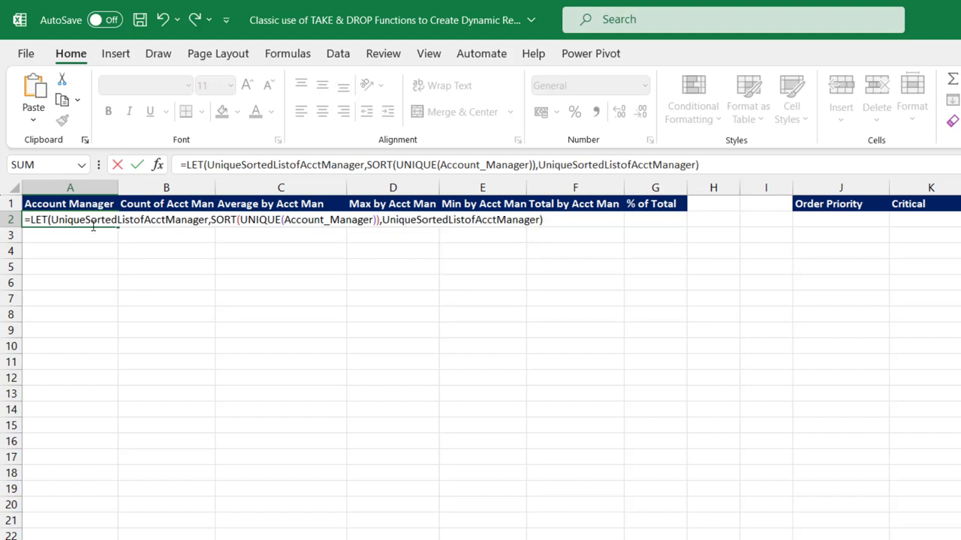
{"action": "key", "text": "ctrl+Return"}
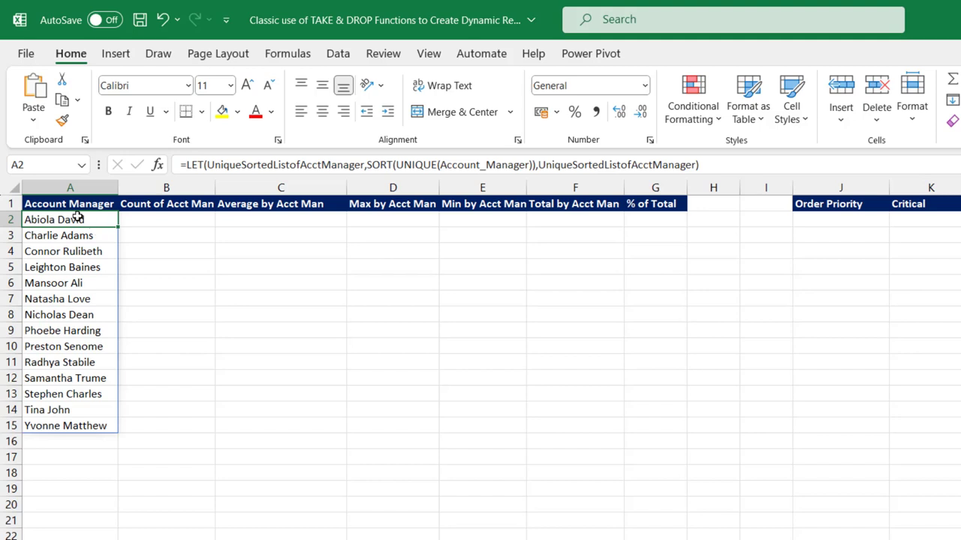
Check the spilled names and empty A16, then break A2's LET formula onto a new line.
{"action": "left_click_drag", "start_coordinate": [75, 215], "coordinate": [90, 416]}
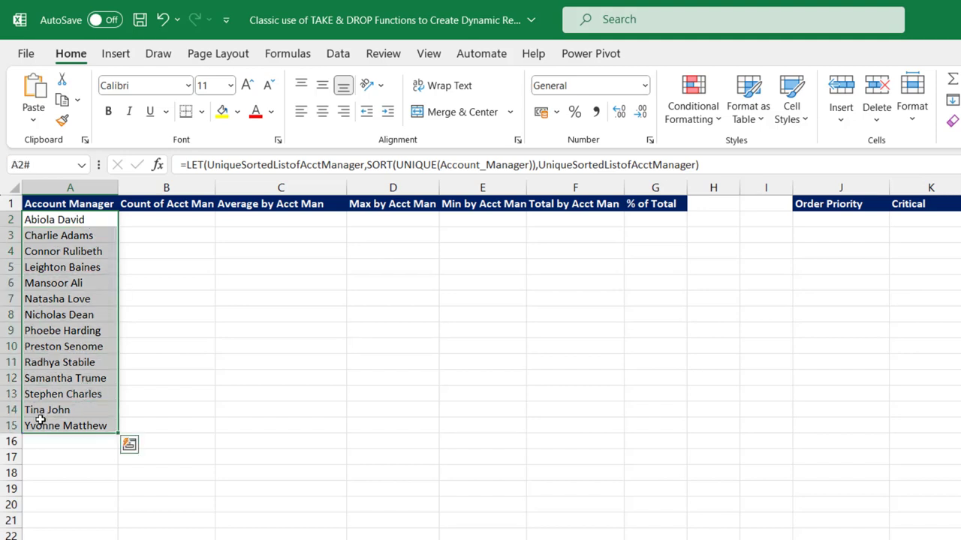
{"action": "left_click", "coordinate": [66, 441]}
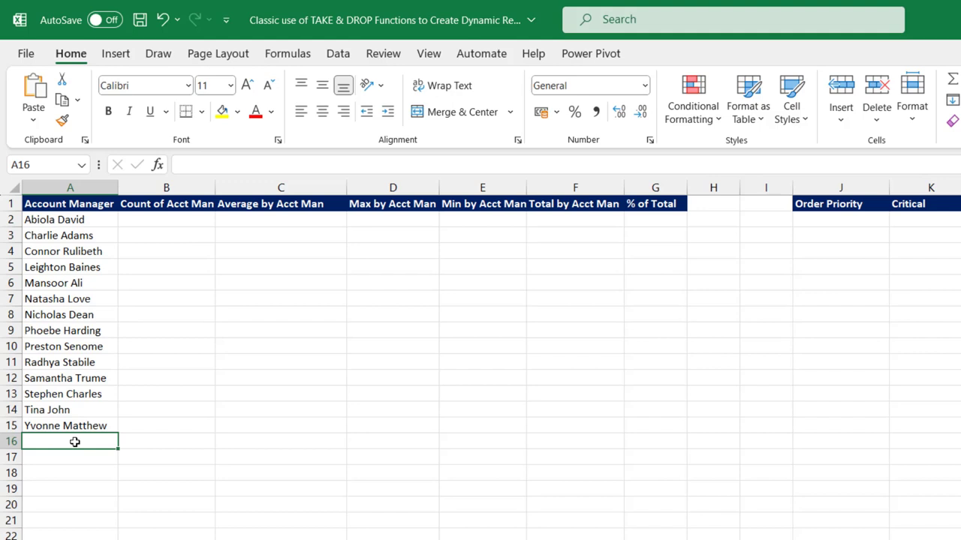
{"action": "double_click", "coordinate": [34, 219]}
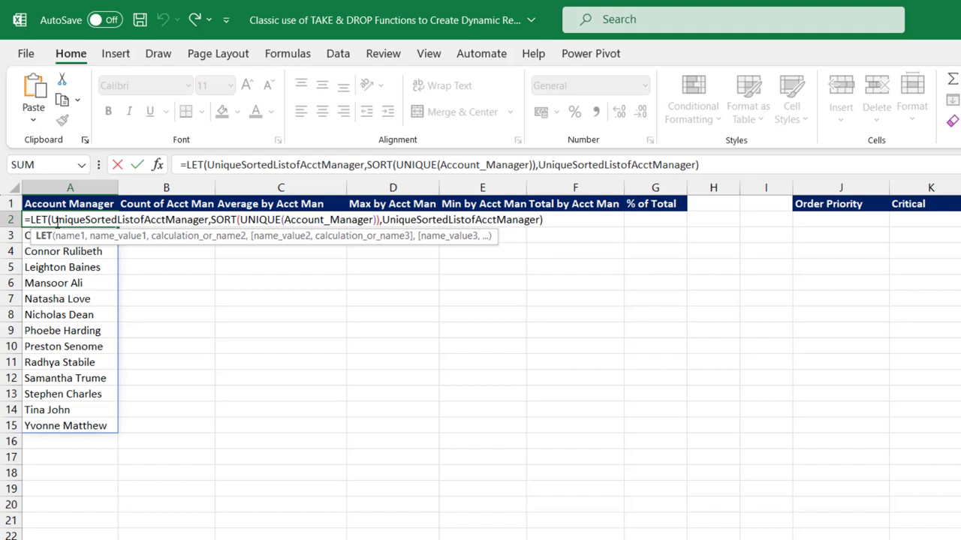
{"action": "left_click", "coordinate": [52, 220]}
{"action": "key", "text": "alt+Return"}
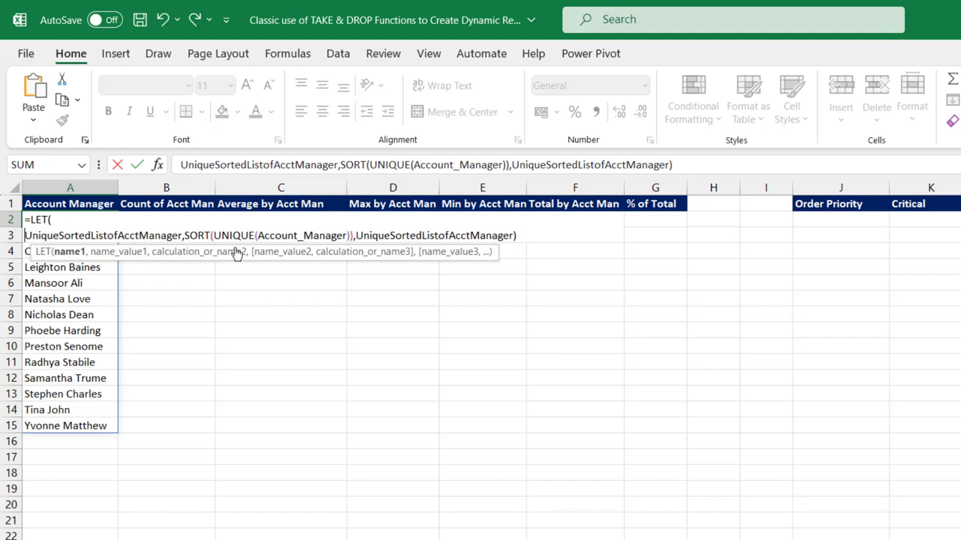
Wrap SORT(UNIQUE(Account_Manager)) in VSTACK with a "Totals" row and commit.
{"action": "left_click", "coordinate": [186, 237]}
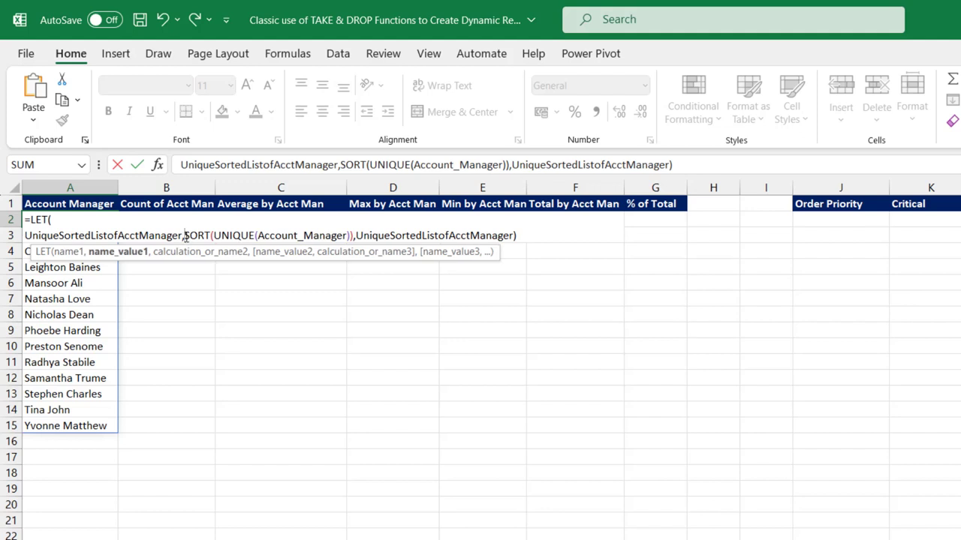
{"action": "type", "text": "vst"}
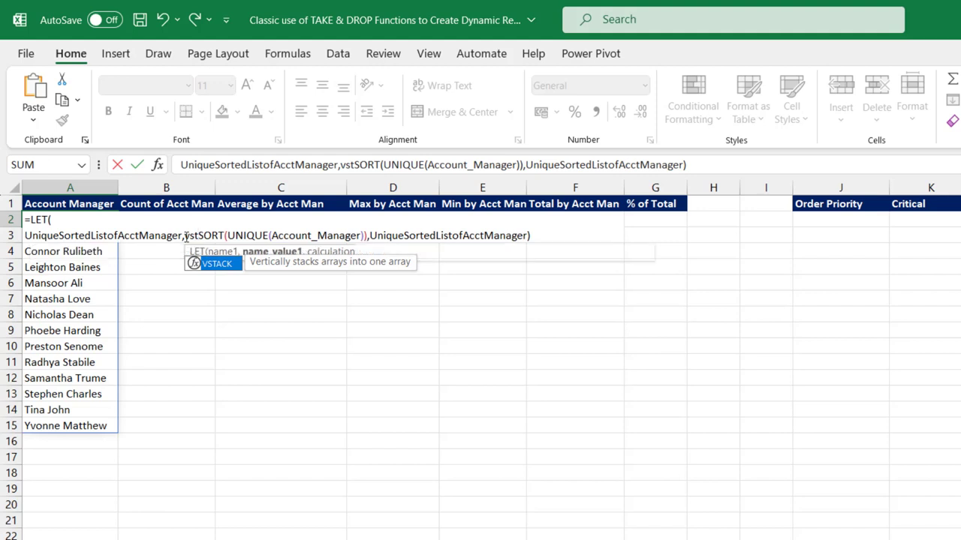
{"action": "key", "text": "Tab"}
{"action": "left_click", "coordinate": [242, 252]}
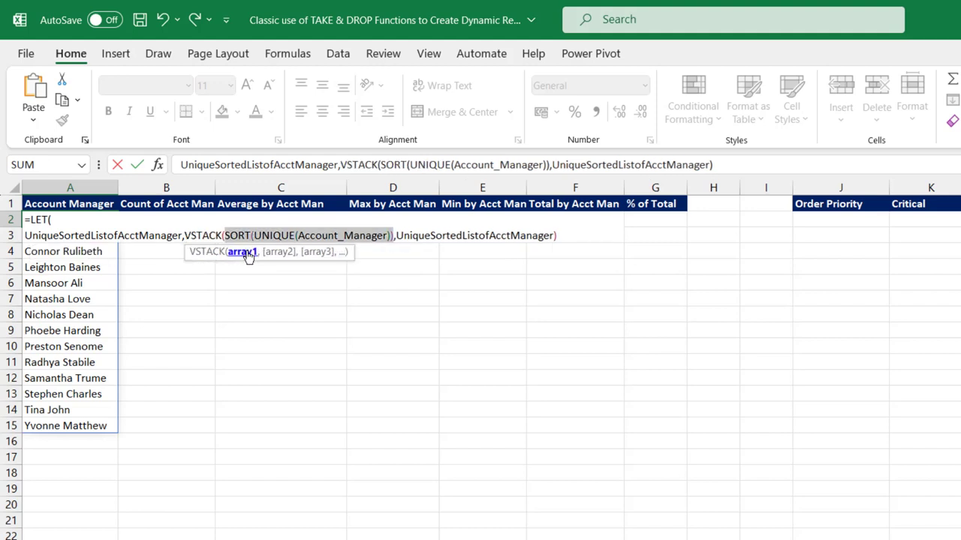
{"action": "key", "text": "Right"}
{"action": "type", "text": ","}
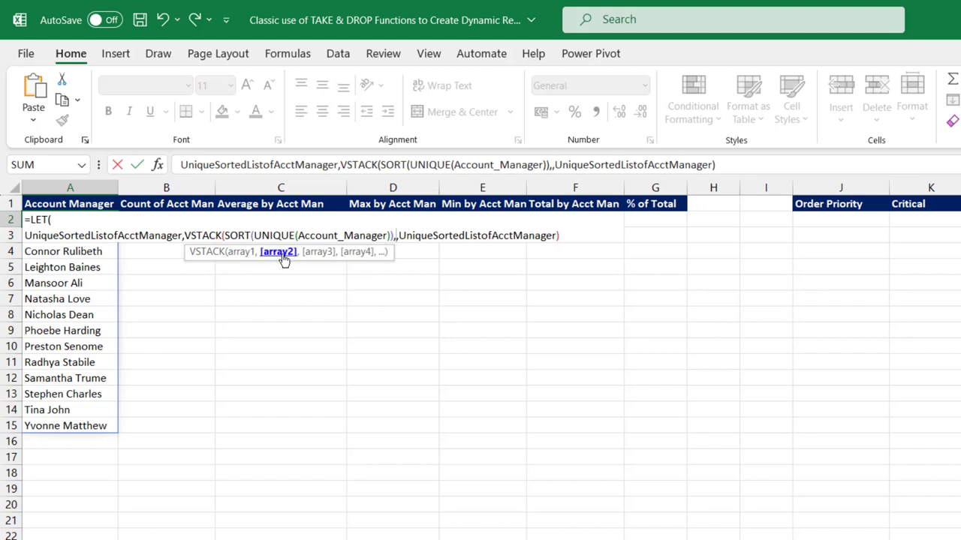
{"action": "type", "text": "\"Totals"}
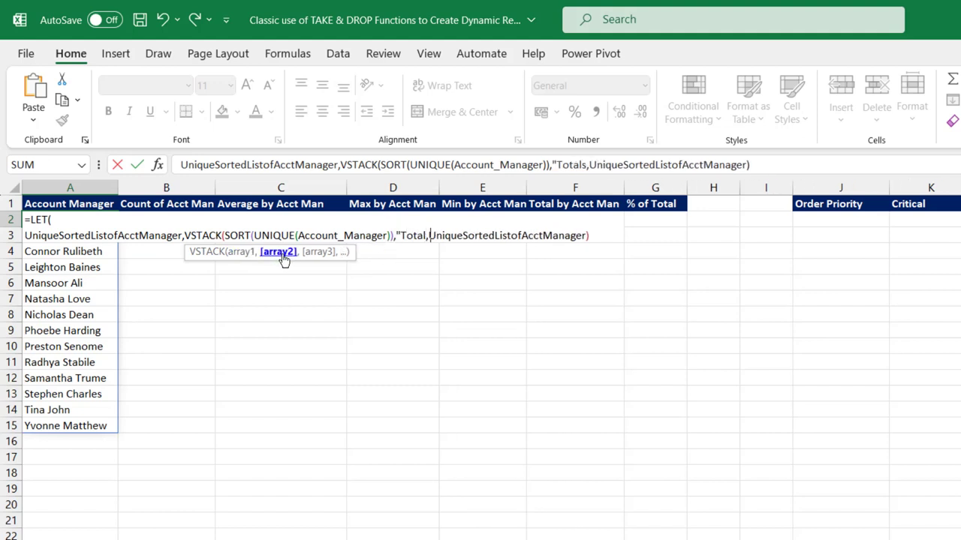
{"action": "type", "text": "\""}
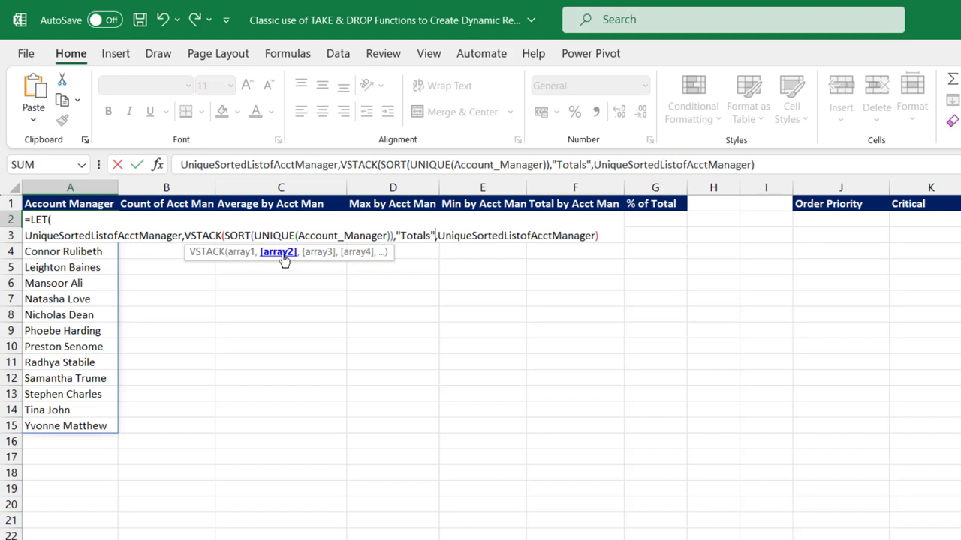
{"action": "type", "text": ")"}
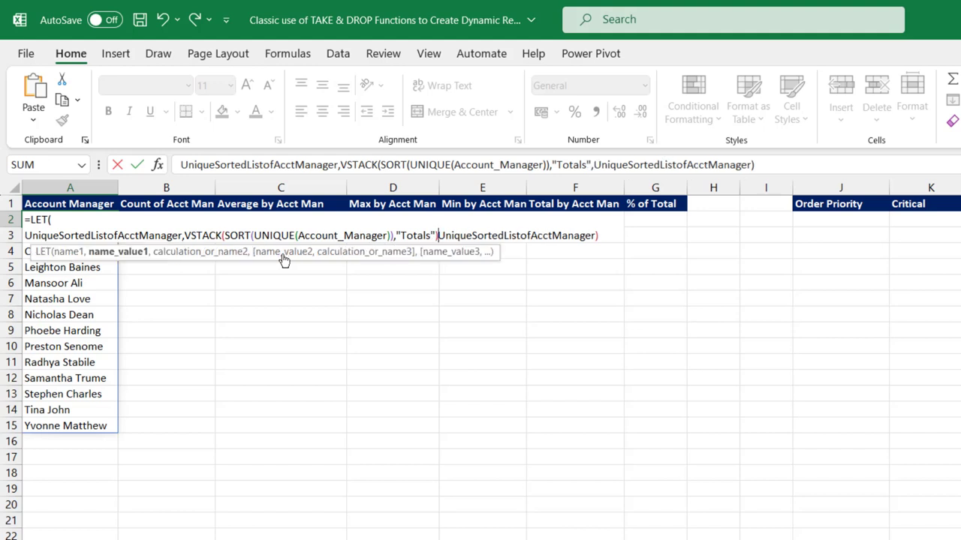
{"action": "left_click", "coordinate": [506, 235]}
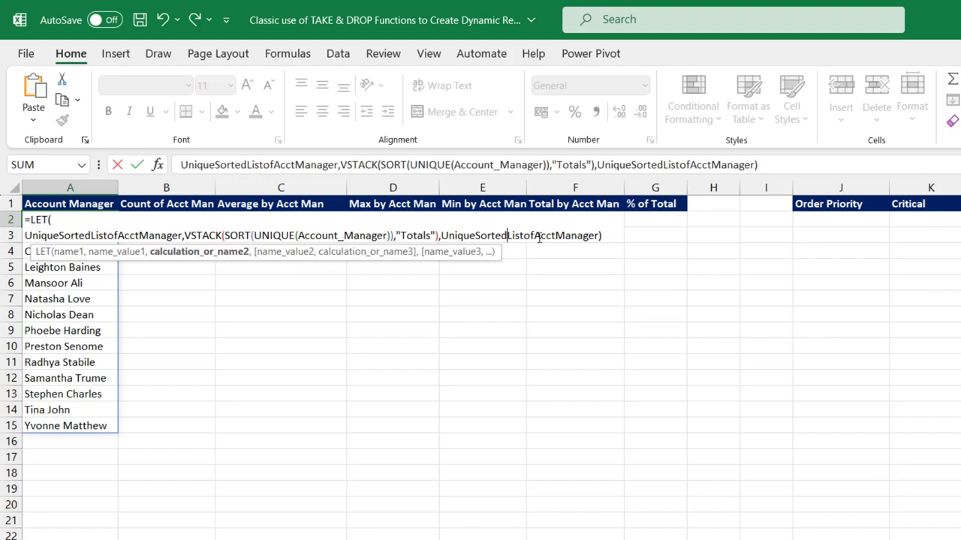
{"action": "key", "text": "Return"}
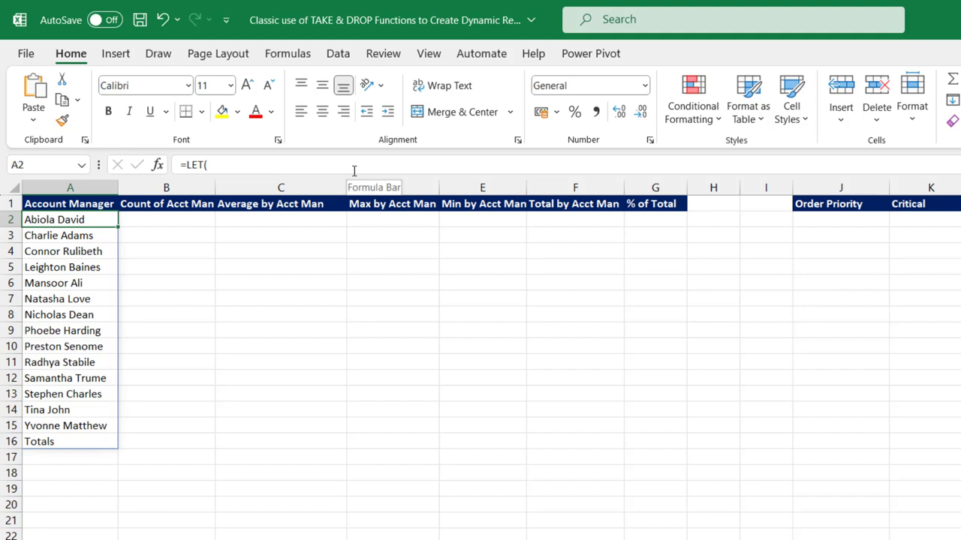
Replace the LET result with a new UniqueOrderPriority name set to K1, returning it.
{"action": "double_click", "coordinate": [74, 220]}
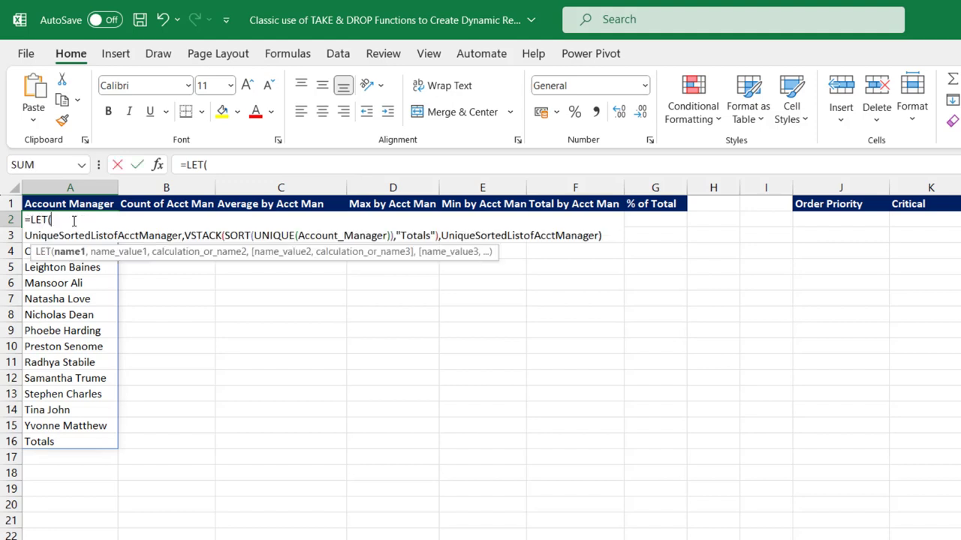
{"action": "double_click", "coordinate": [488, 235]}
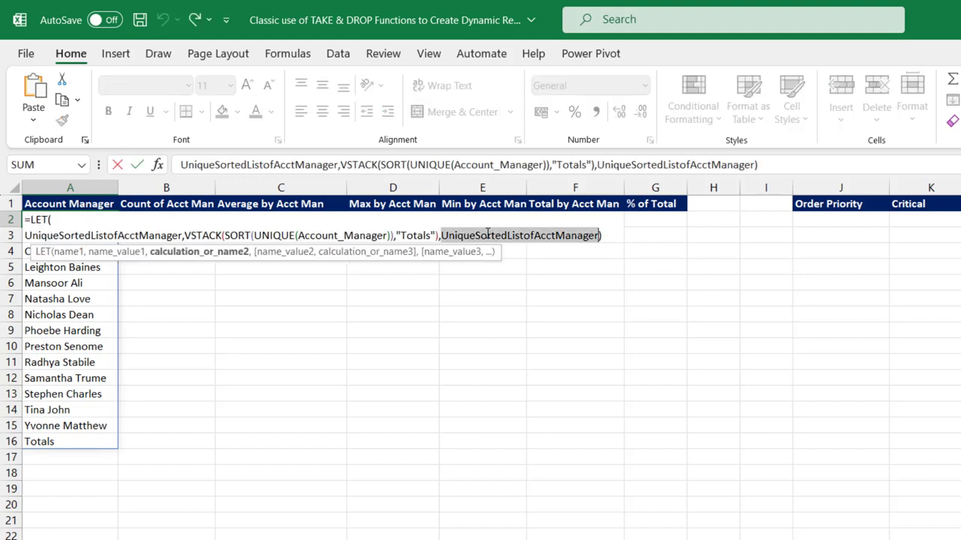
{"action": "key", "text": "BackSpace"}
{"action": "key", "text": "Delete"}
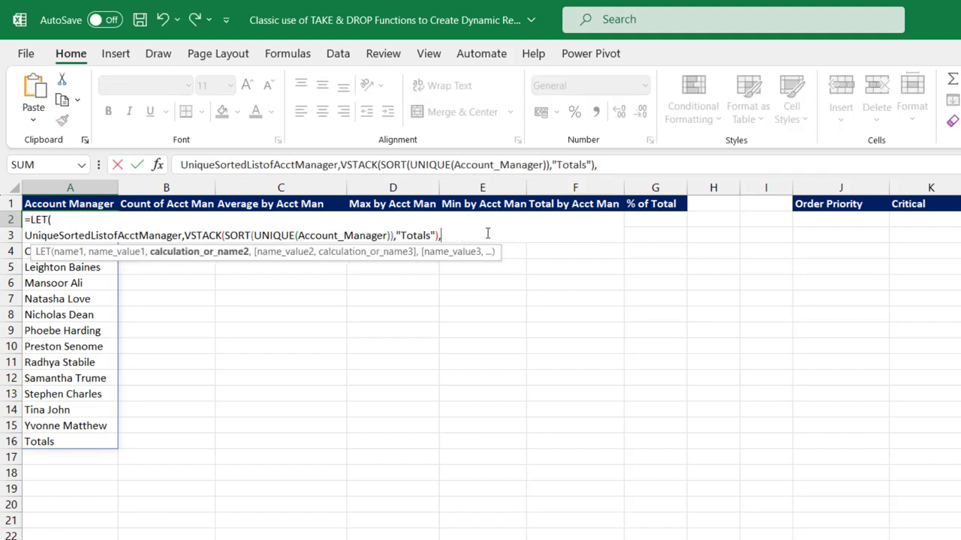
{"action": "key", "text": "alt+Return"}
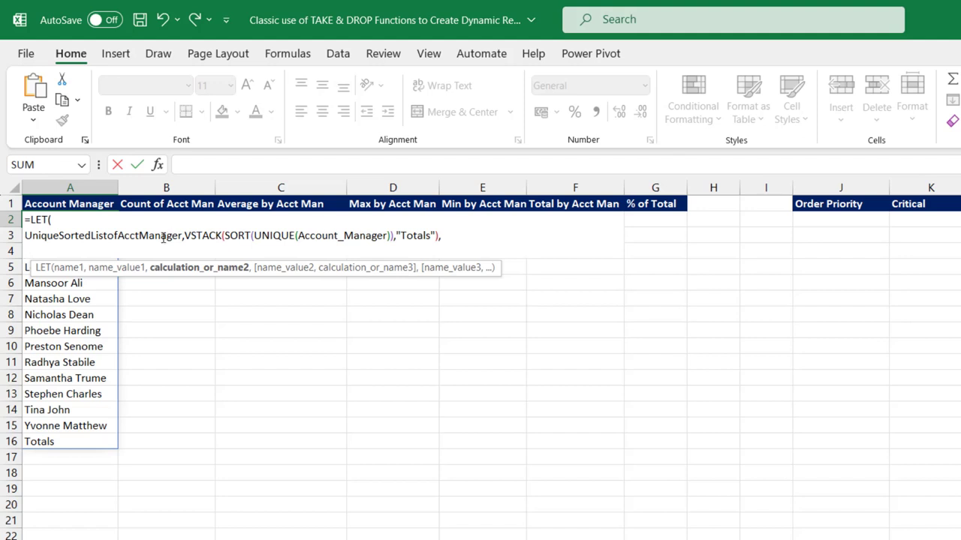
{"action": "type", "text": "Uniq"}
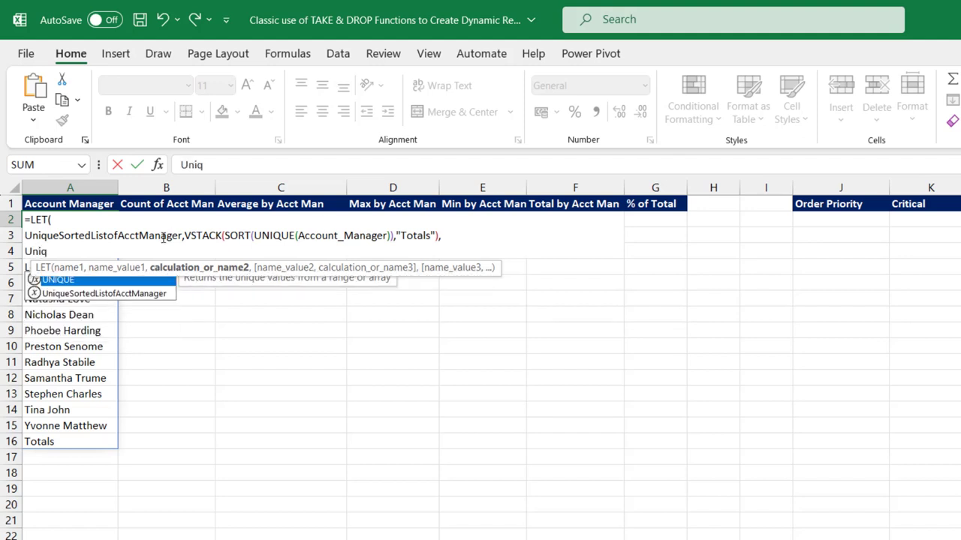
{"action": "type", "text": "ueOrderP"}
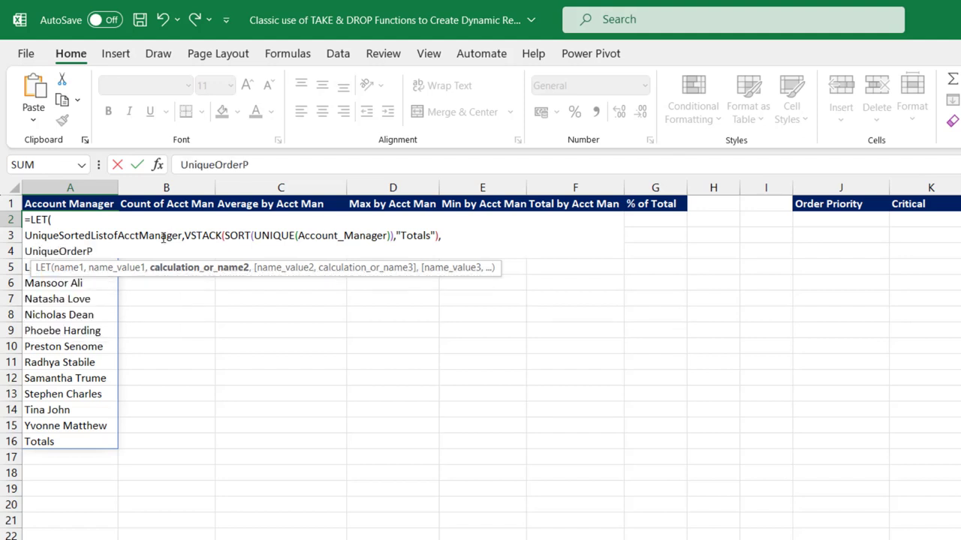
{"action": "type", "text": "riority,"}
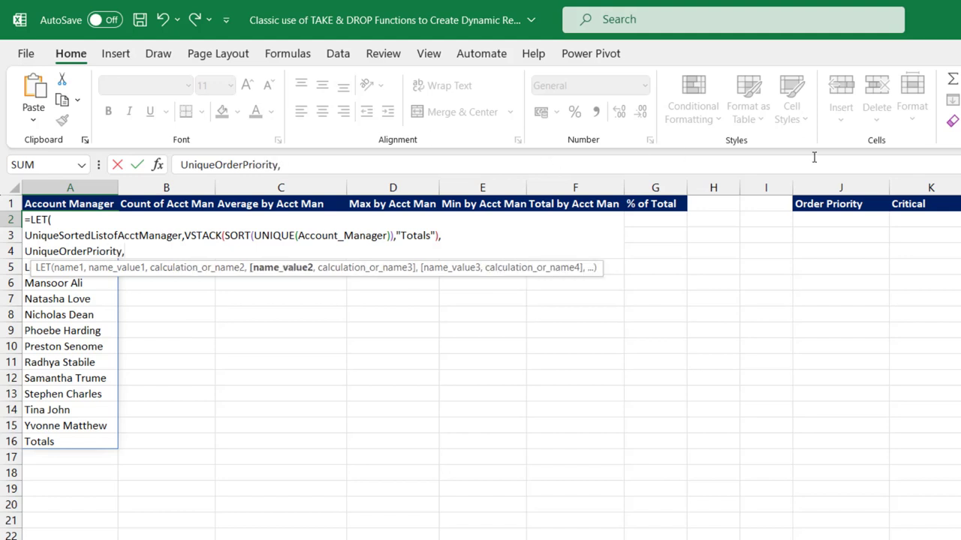
{"action": "left_click", "coordinate": [928, 201]}
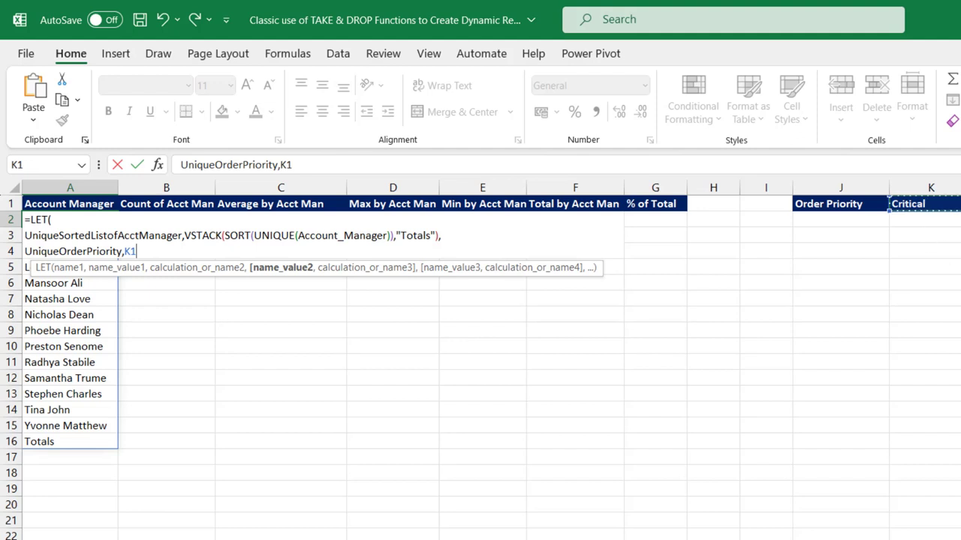
{"action": "type", "text": ",uniq"}
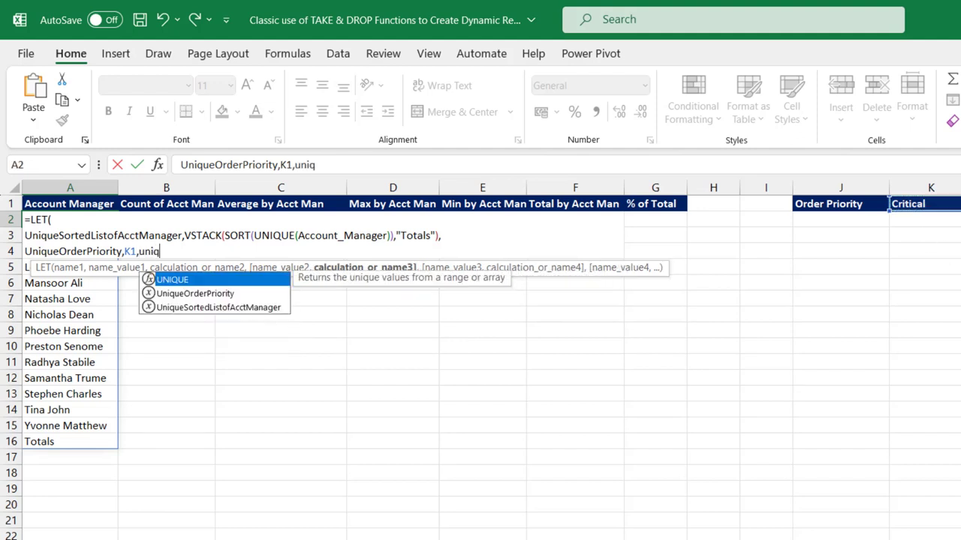
{"action": "key", "text": "Down"}
{"action": "key", "text": "Tab"}
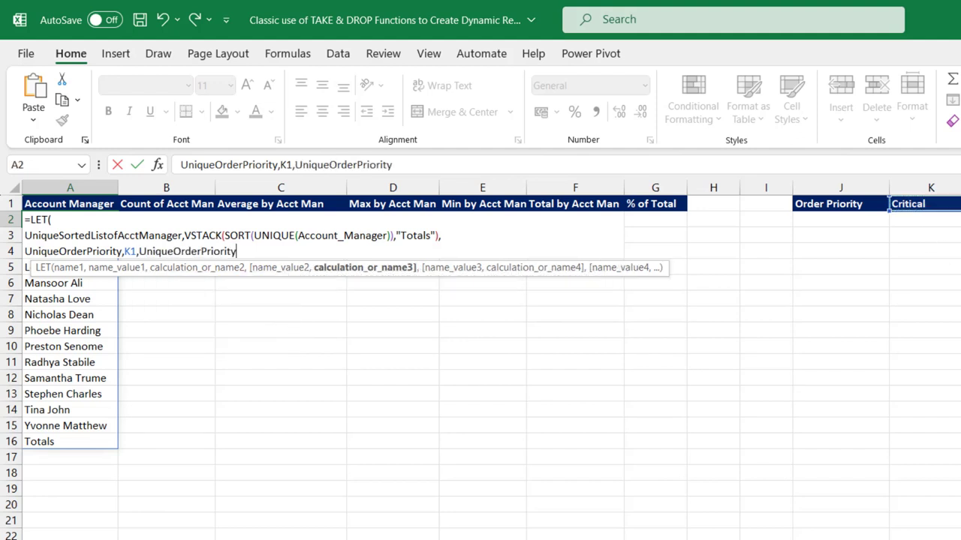
{"action": "type", "text": ")"}
{"action": "key", "text": "ctrl+Return"}
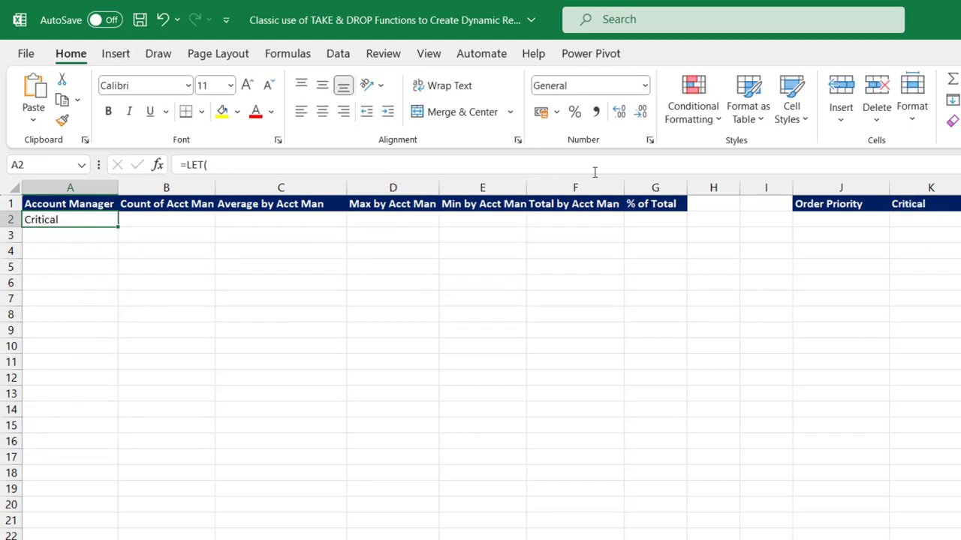
Set K1's Order Priority to High and put A2's formula back into edit mode.
{"action": "left_click", "coordinate": [931, 203]}
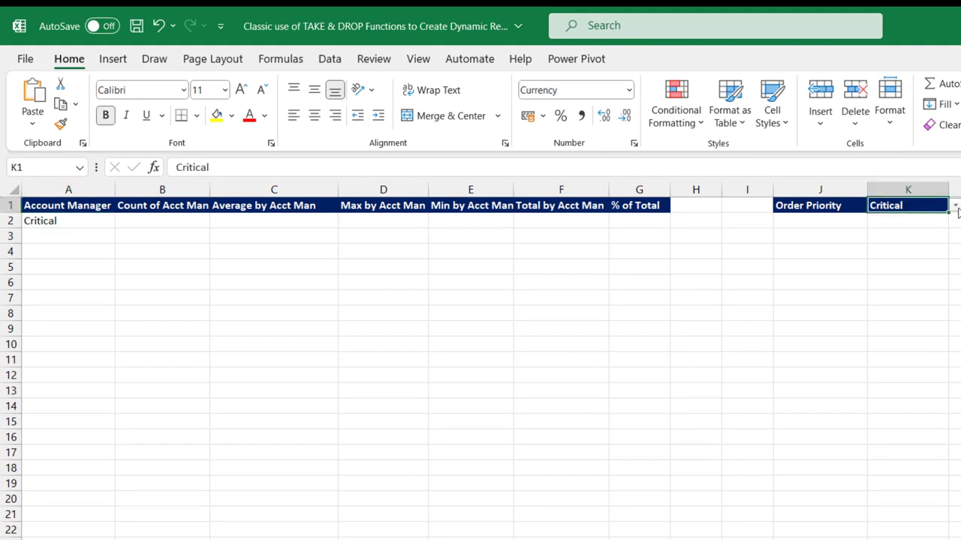
{"action": "left_click", "coordinate": [956, 208]}
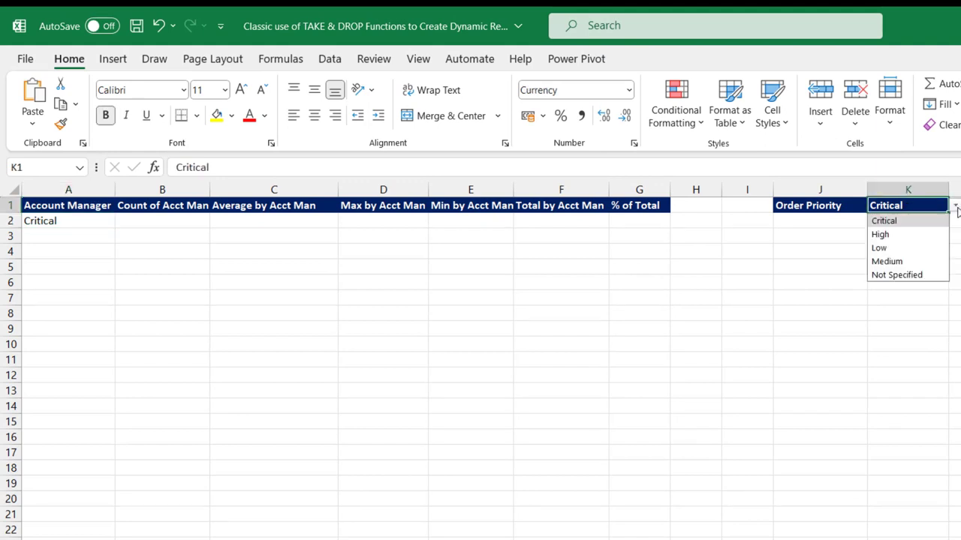
{"action": "left_click", "coordinate": [880, 235]}
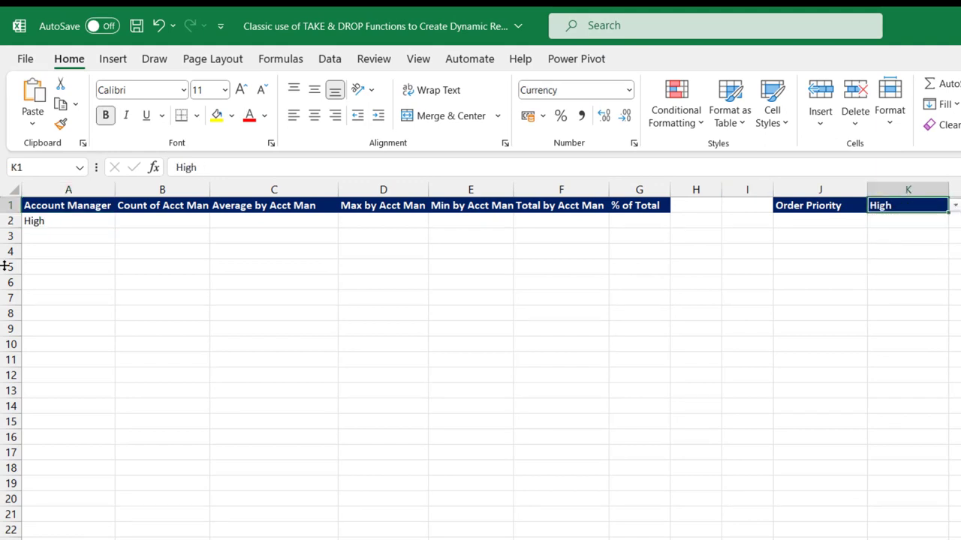
{"action": "left_click", "coordinate": [53, 221]}
{"action": "key", "text": "F2"}
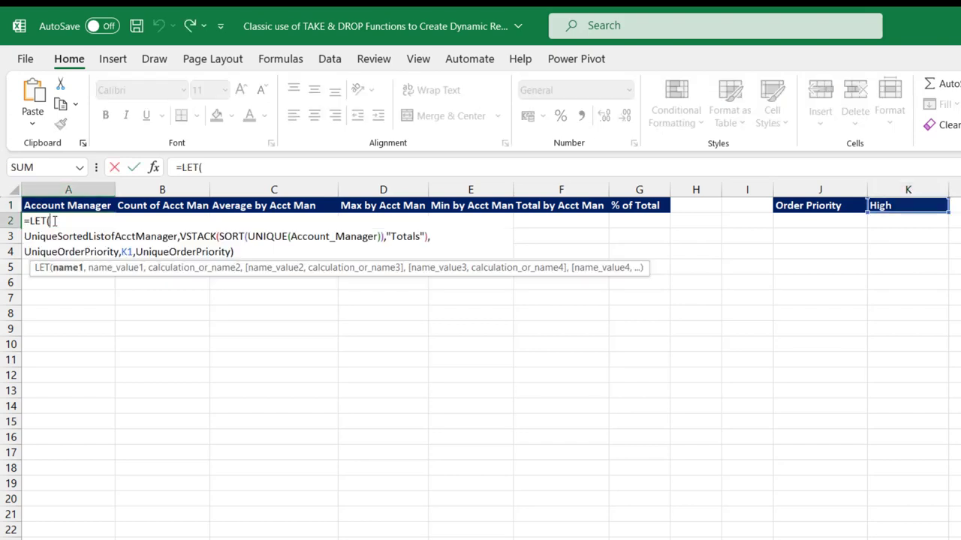
Remove the trailing UniqueOrderPriority result and start CountifsofAcctManbyOrderPriority with COUNTIFS(.
{"action": "double_click", "coordinate": [206, 253]}
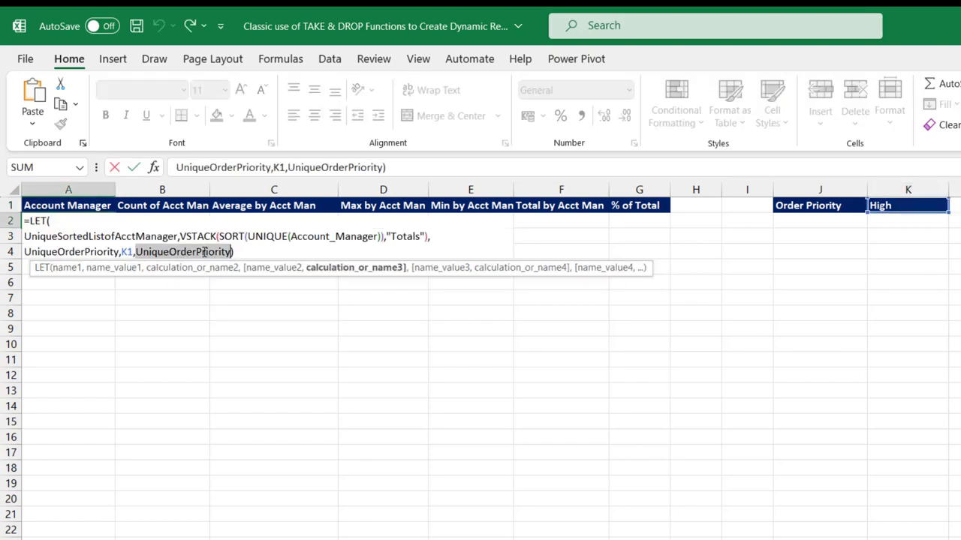
{"action": "key", "text": "BackSpace"}
{"action": "key", "text": "Delete"}
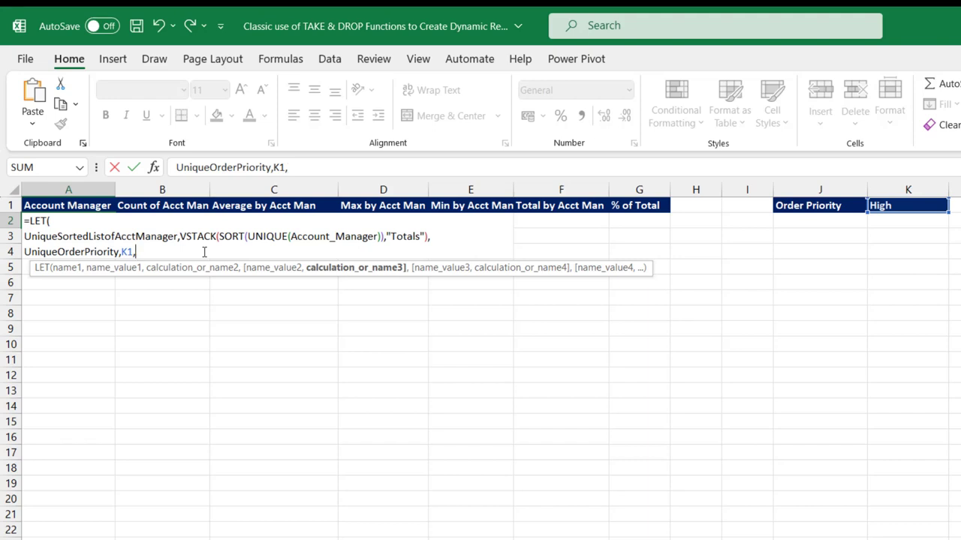
{"action": "key", "text": "alt+Return"}
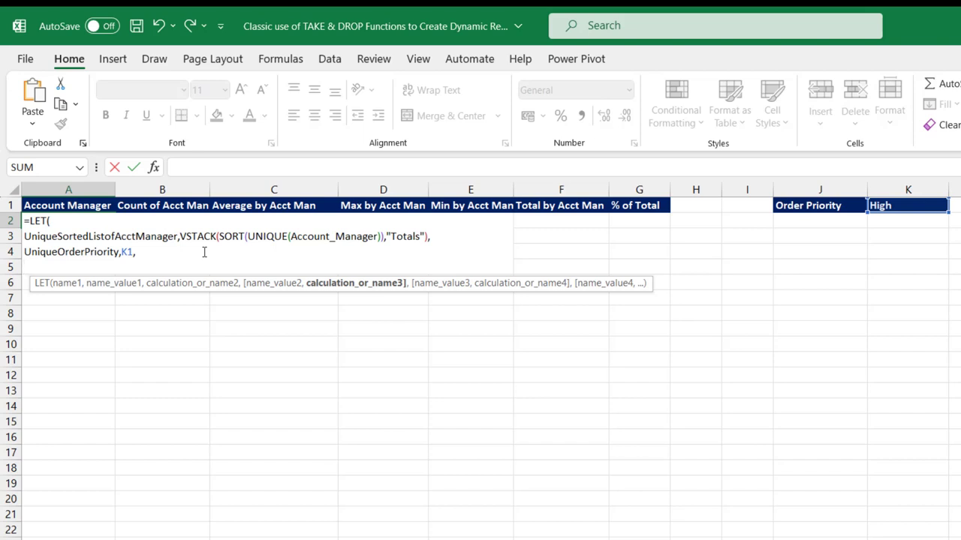
{"action": "type", "text": "Count"}
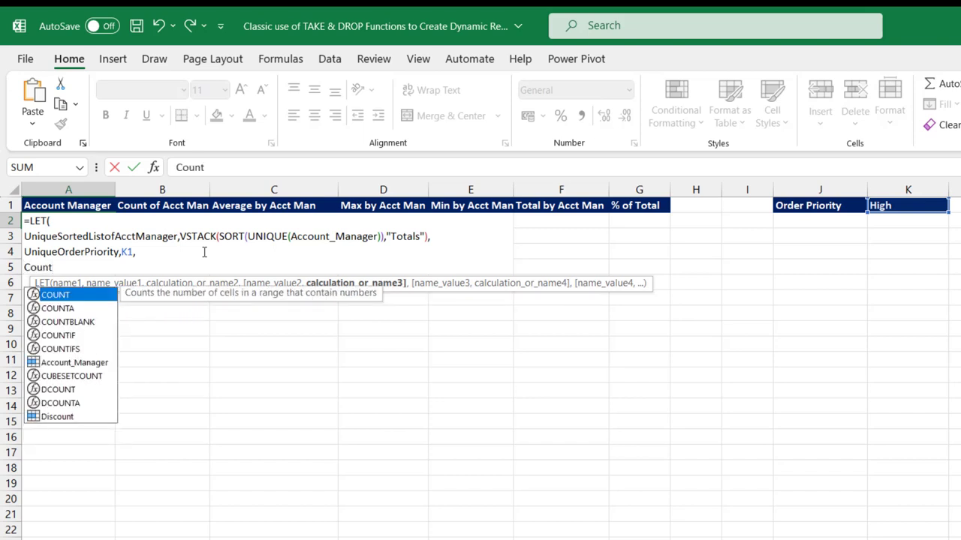
{"action": "type", "text": "ifsofA"}
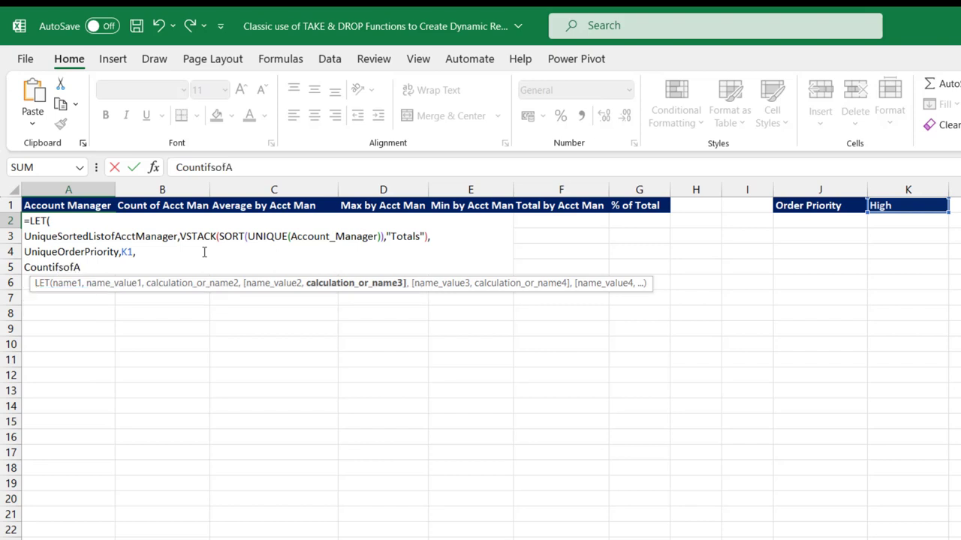
{"action": "type", "text": "cctManbyOrder"}
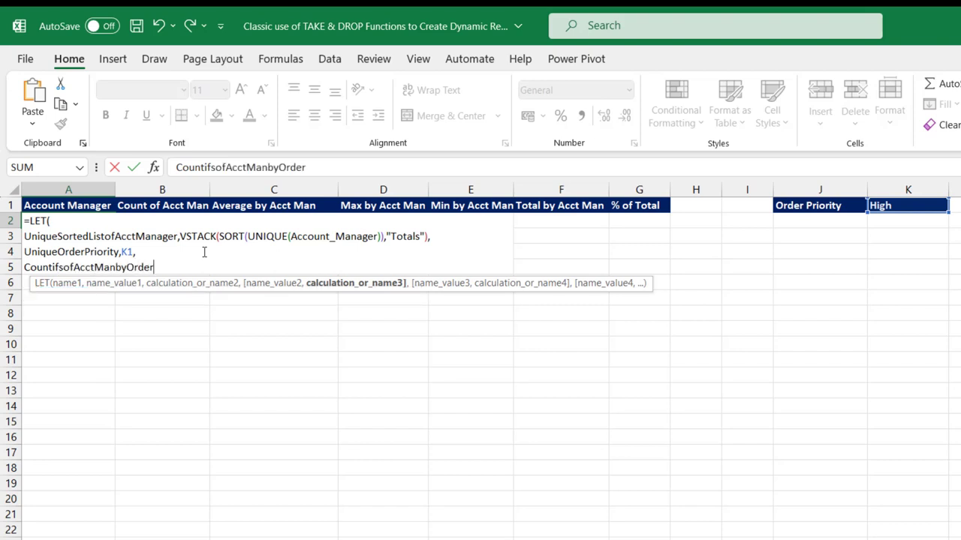
{"action": "type", "text": "Priority,"}
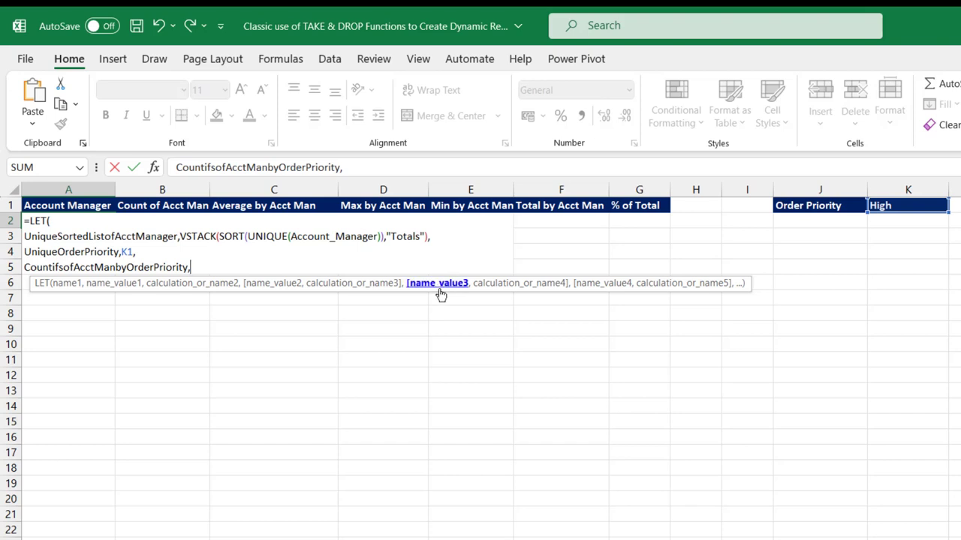
{"action": "type", "text": "counti"}
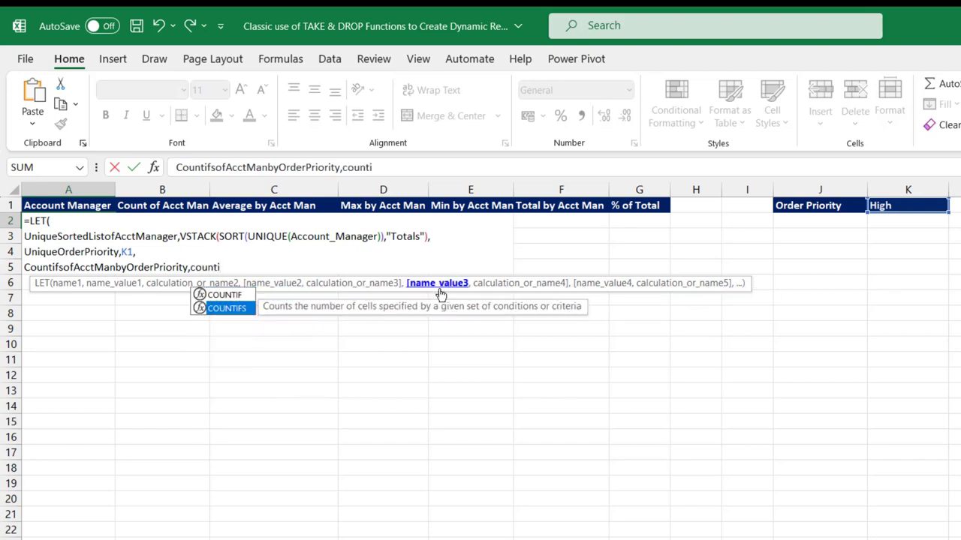
{"action": "key", "text": "Tab"}
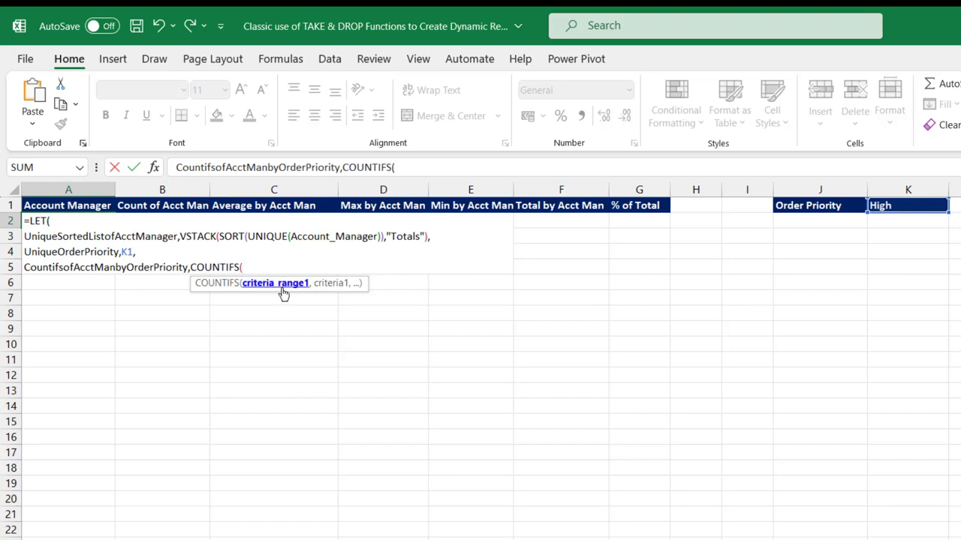
Give COUNTIFS its first criteria pair: Account_Manager and UniqueSortedListofAcctManager.
{"action": "type", "text": "acc"}
{"action": "key", "text": "Tab"}
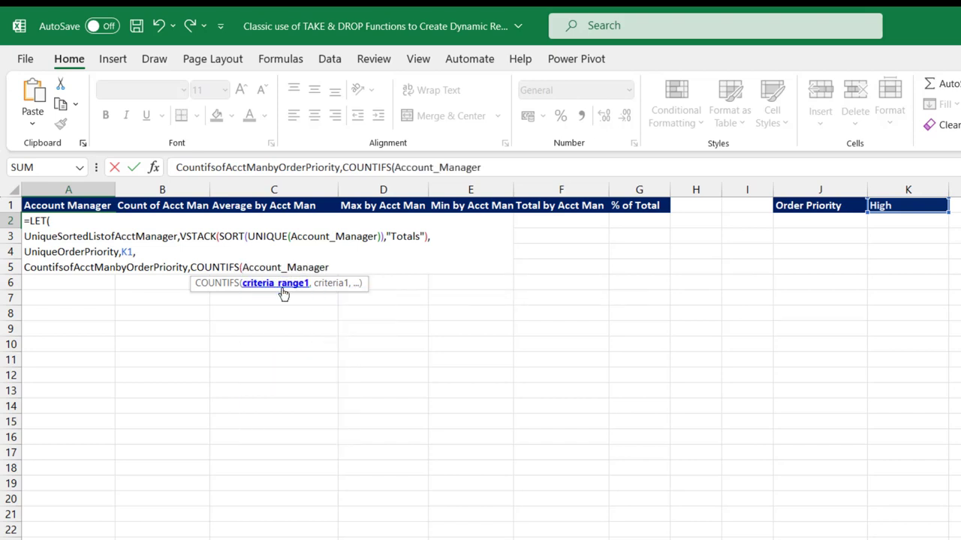
{"action": "type", "text": ","}
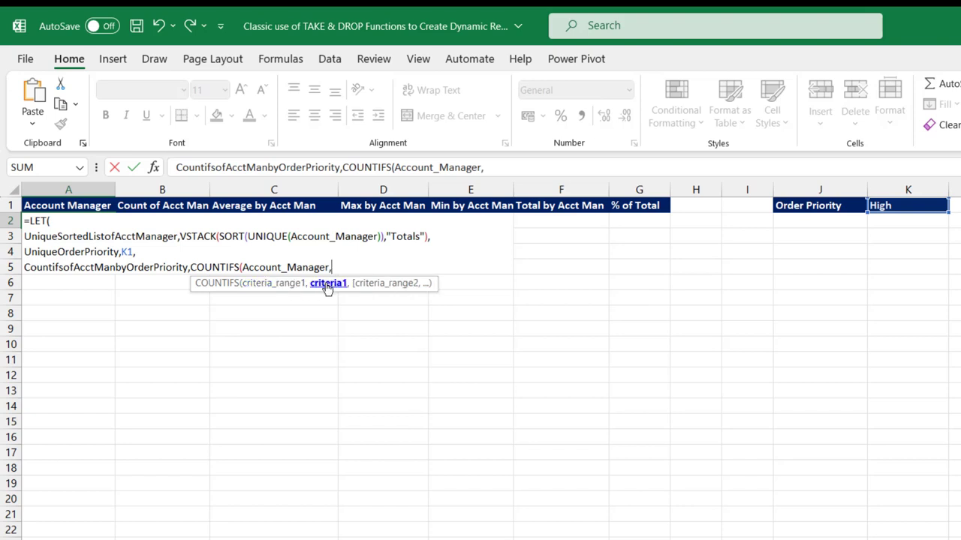
{"action": "type", "text": "uniq"}
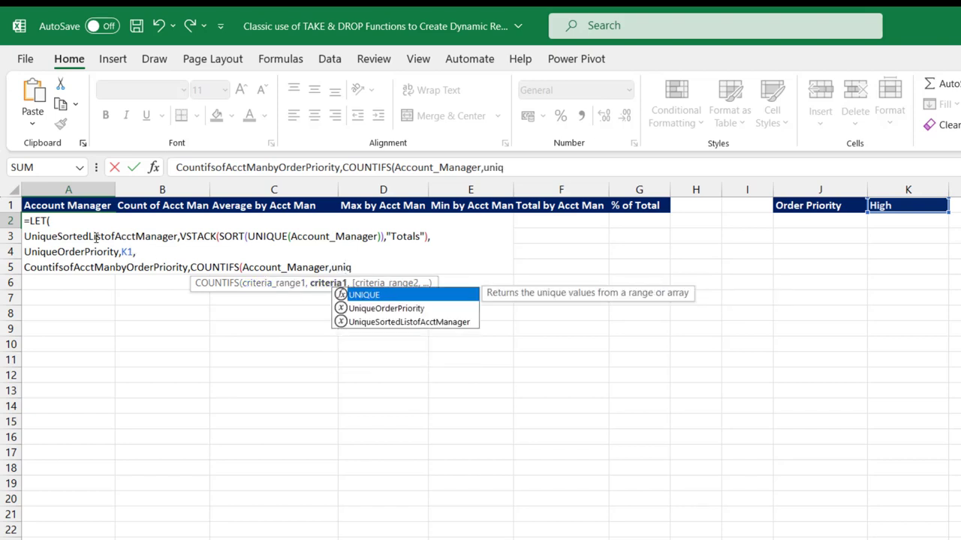
{"action": "key", "text": "Down"}
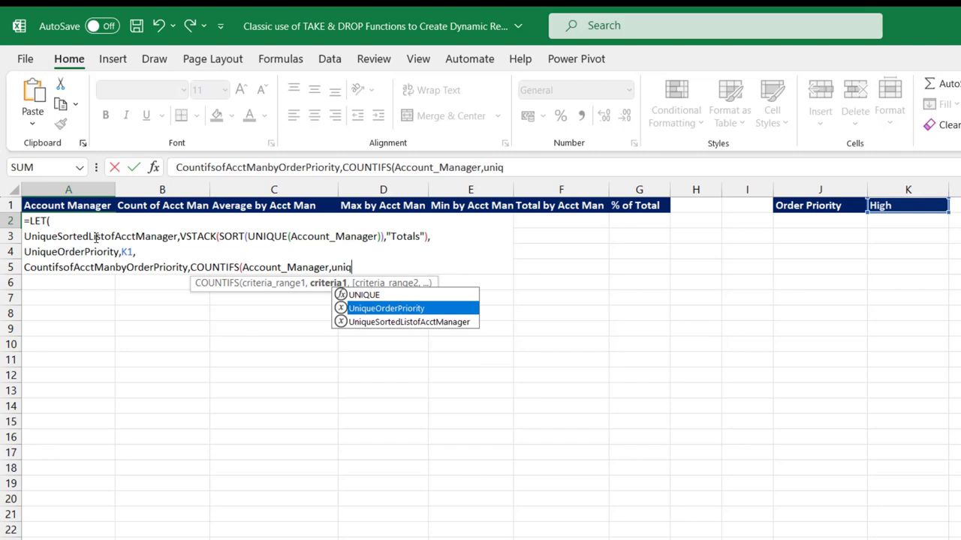
{"action": "key", "text": "Down"}
{"action": "key", "text": "Tab"}
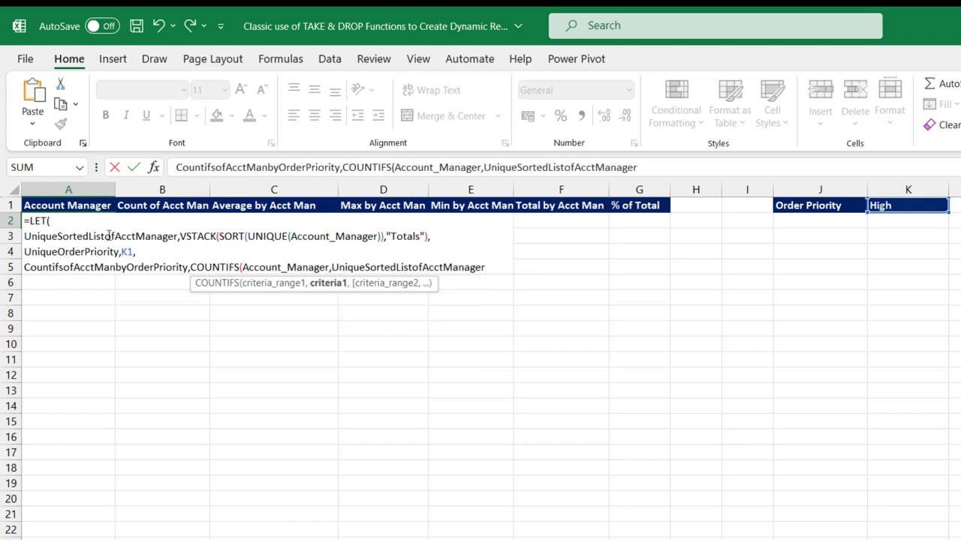
{"action": "left_click", "coordinate": [105, 237]}
{"action": "left_click", "coordinate": [488, 268]}
Add the Order_Priority/UniqueOrderPriority criteria, return CountifsofAcctManbyOrderPriority, and commit.
{"action": "type", "text": ","}
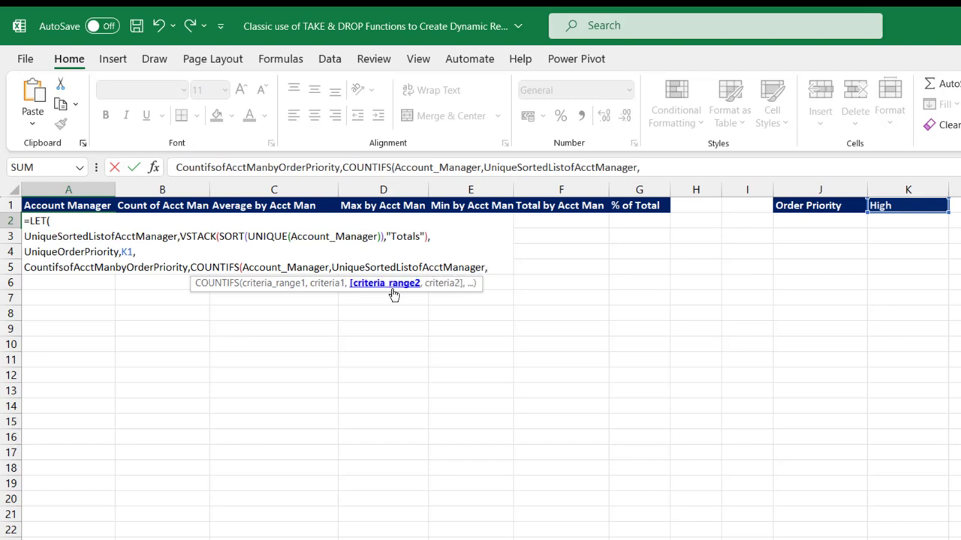
{"action": "type", "text": "order"}
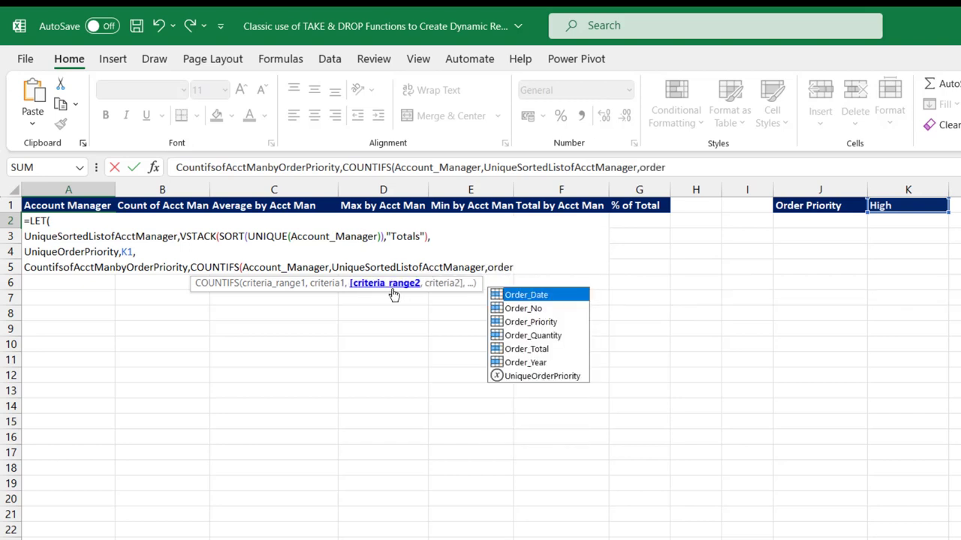
{"action": "key", "text": "Down"}
{"action": "key", "text": "Down"}
{"action": "key", "text": "Tab"}
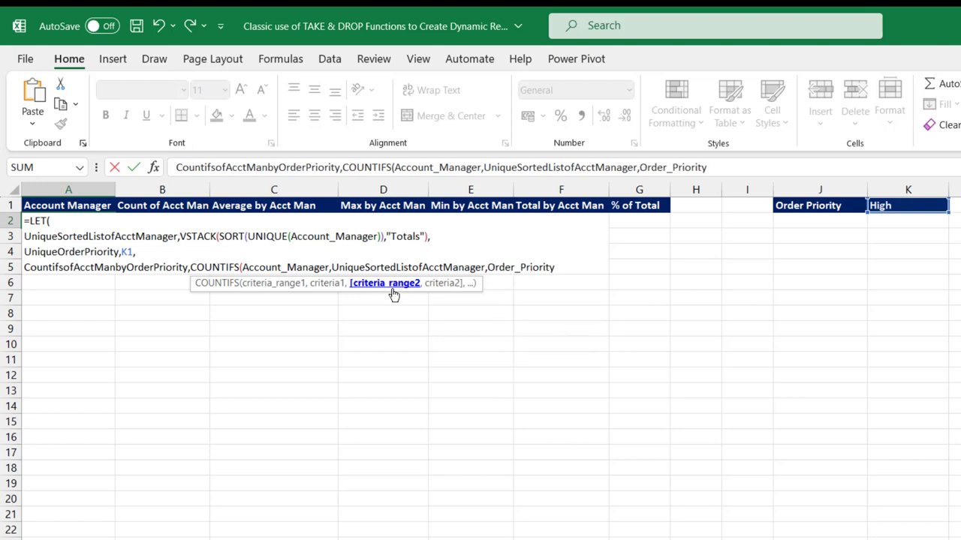
{"action": "type", "text": ","}
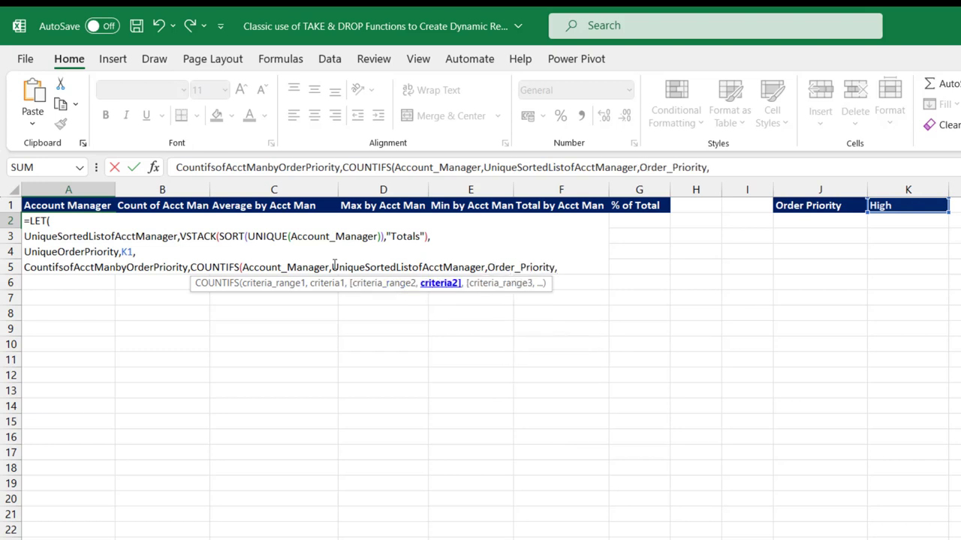
{"action": "type", "text": "uniq"}
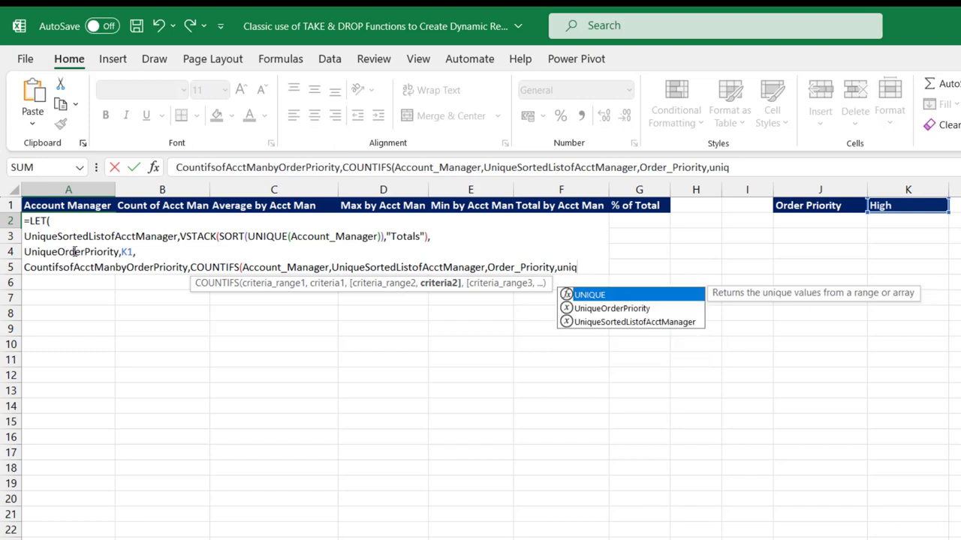
{"action": "key", "text": "Down"}
{"action": "key", "text": "Tab"}
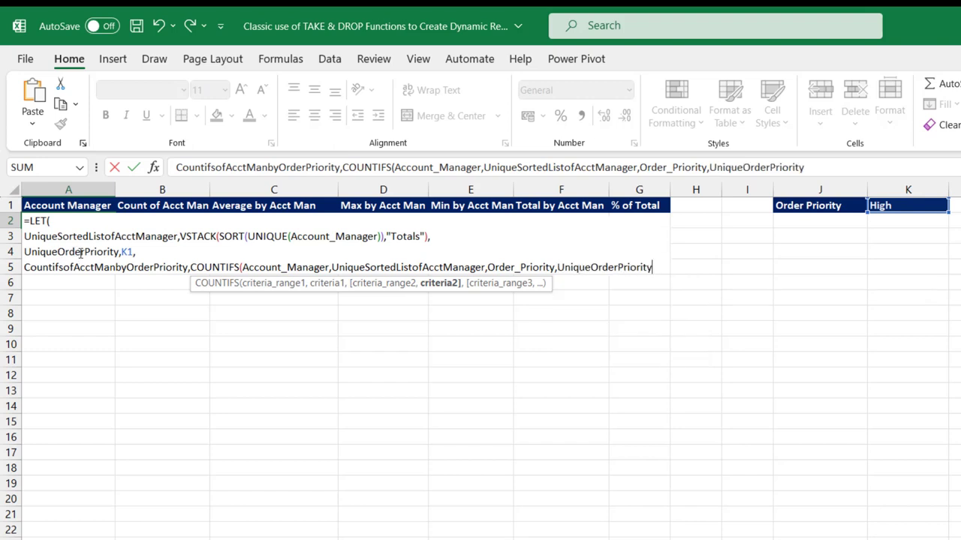
{"action": "type", "text": ")"}
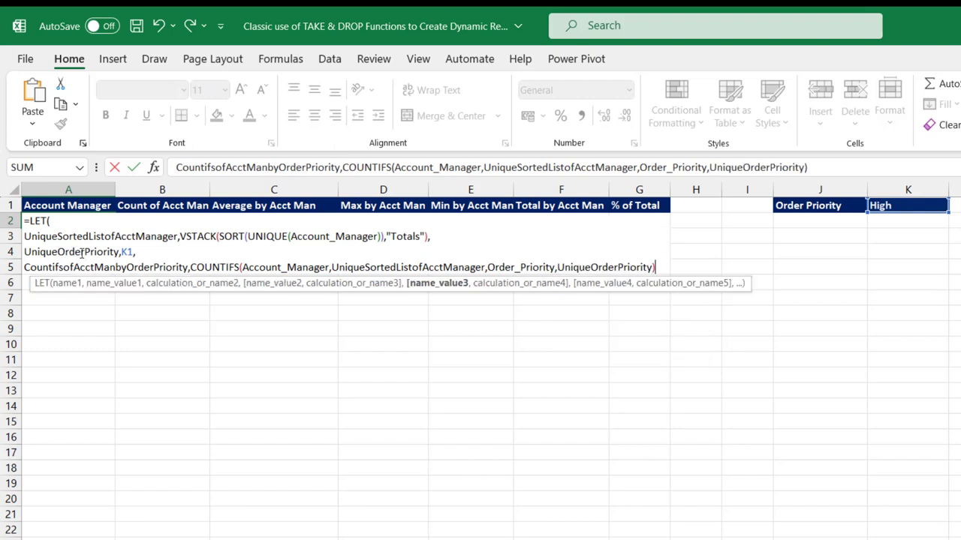
{"action": "type", "text": ",coun"}
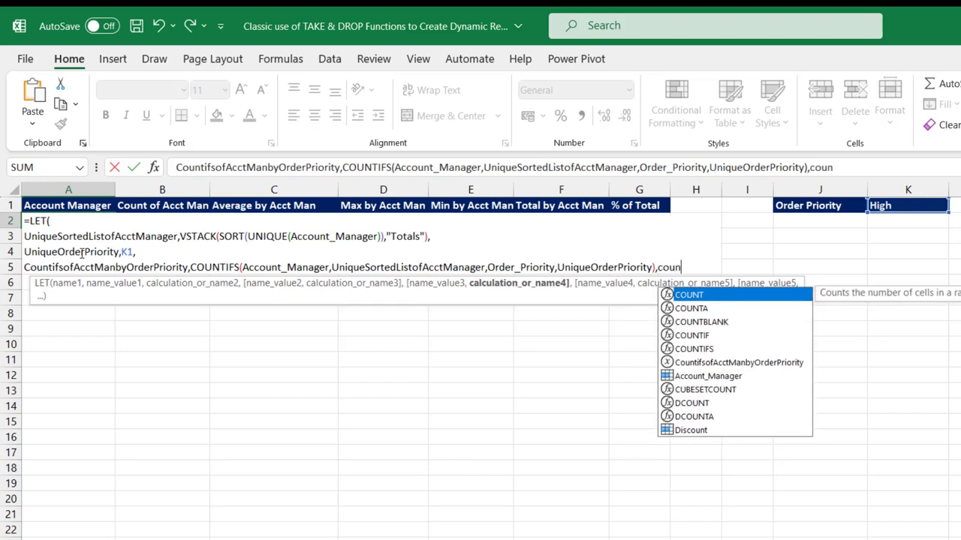
{"action": "key", "text": "Down"}
{"action": "key", "text": "Down"}
{"action": "key", "text": "Down"}
{"action": "key", "text": "Down"}
{"action": "key", "text": "Down"}
{"action": "key", "text": "Tab"}
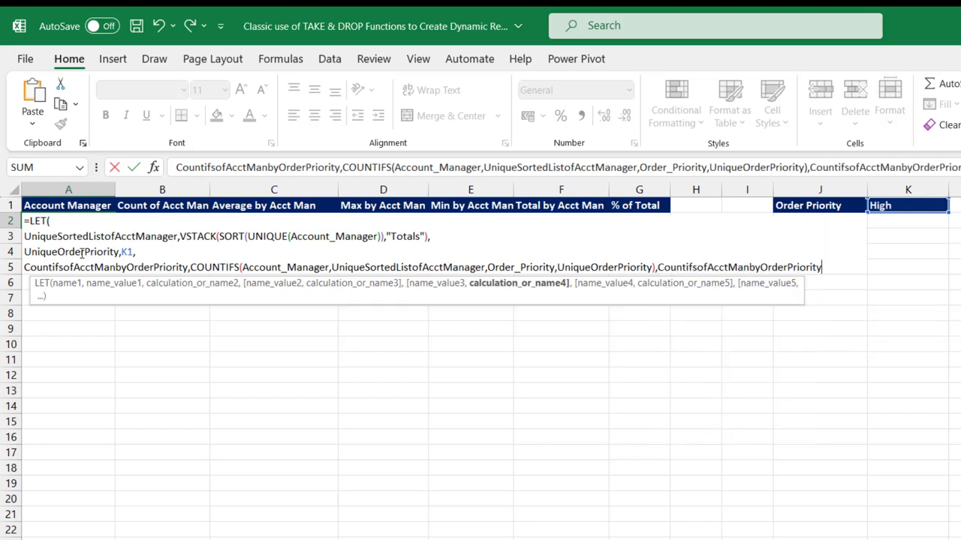
{"action": "type", "text": ")"}
{"action": "key", "text": "ctrl+Return"}
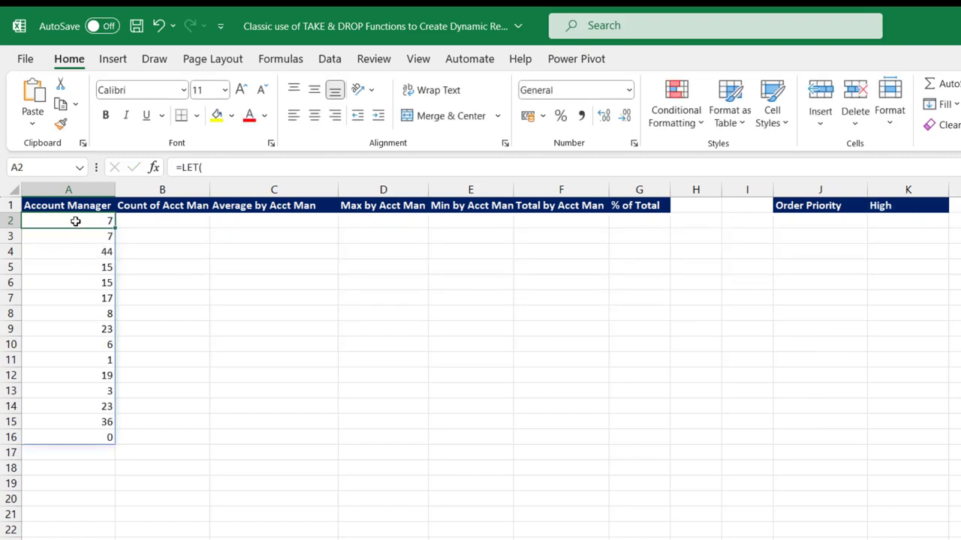
{"action": "left_click_drag", "start_coordinate": [75, 222], "coordinate": [103, 417]}
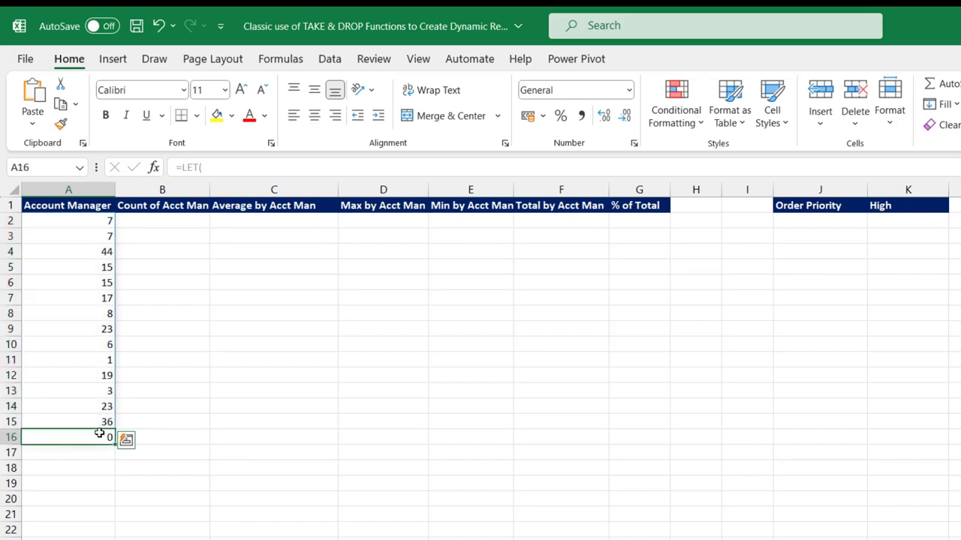
{"action": "left_click", "coordinate": [99, 435]}
{"action": "left_click", "coordinate": [77, 221]}
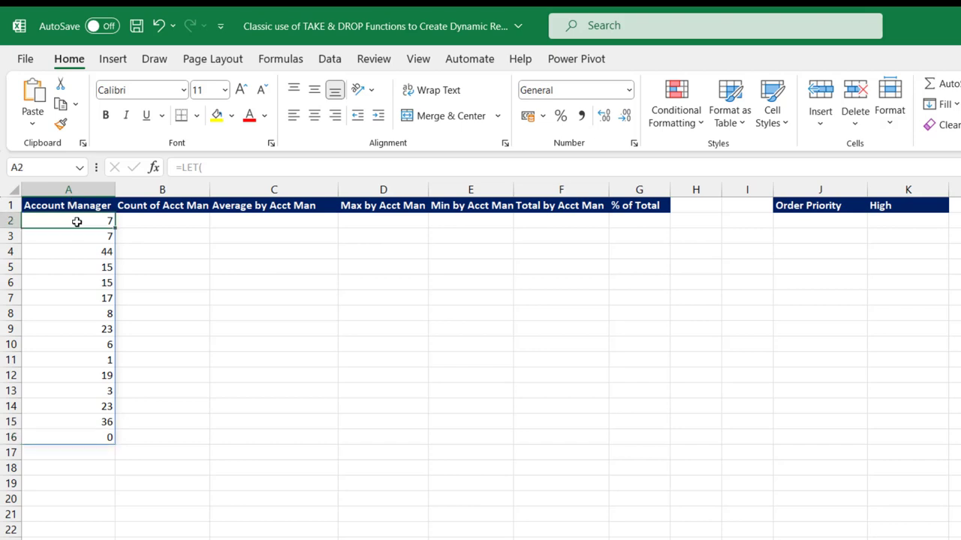
{"action": "double_click", "coordinate": [77, 222]}
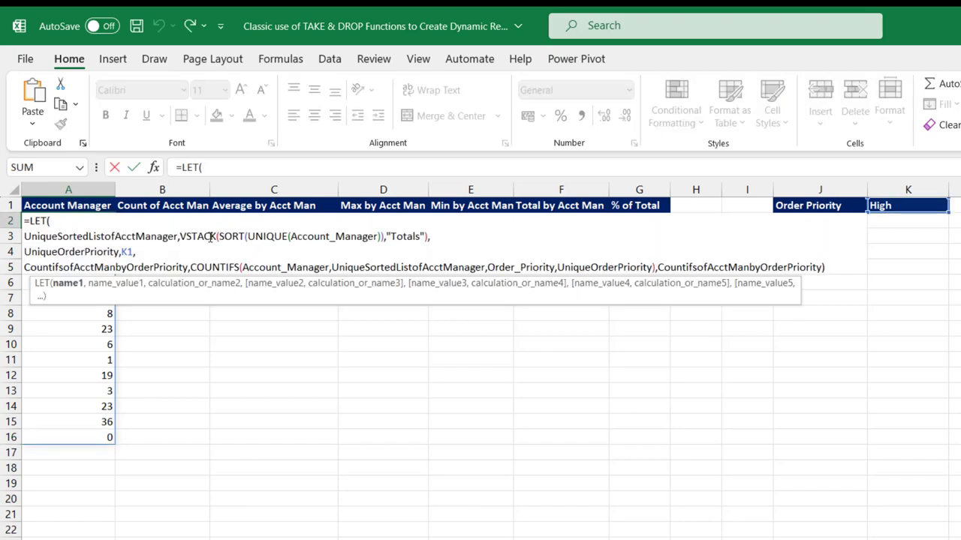
{"action": "left_click_drag", "start_coordinate": [215, 236], "coordinate": [362, 242]}
{"action": "left_click", "coordinate": [422, 237]}
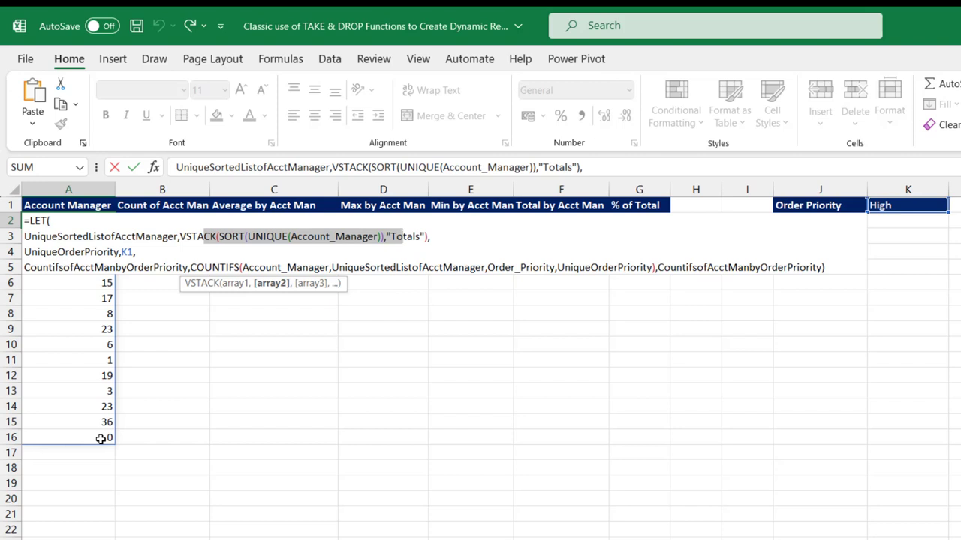
{"action": "key", "text": "ctrl+Return"}
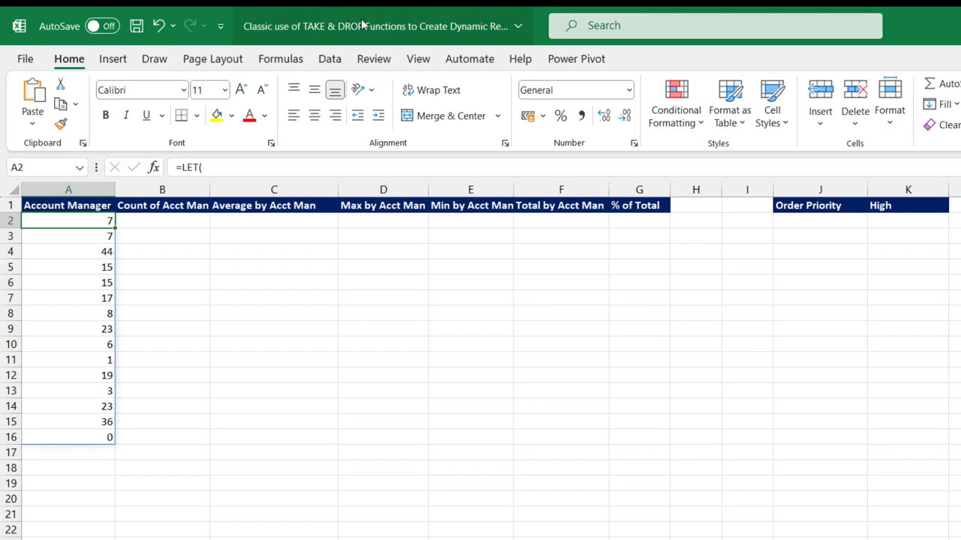
Insert DROP( before COUNTIFS on line 5 of A2's LET formula.
{"action": "double_click", "coordinate": [84, 217]}
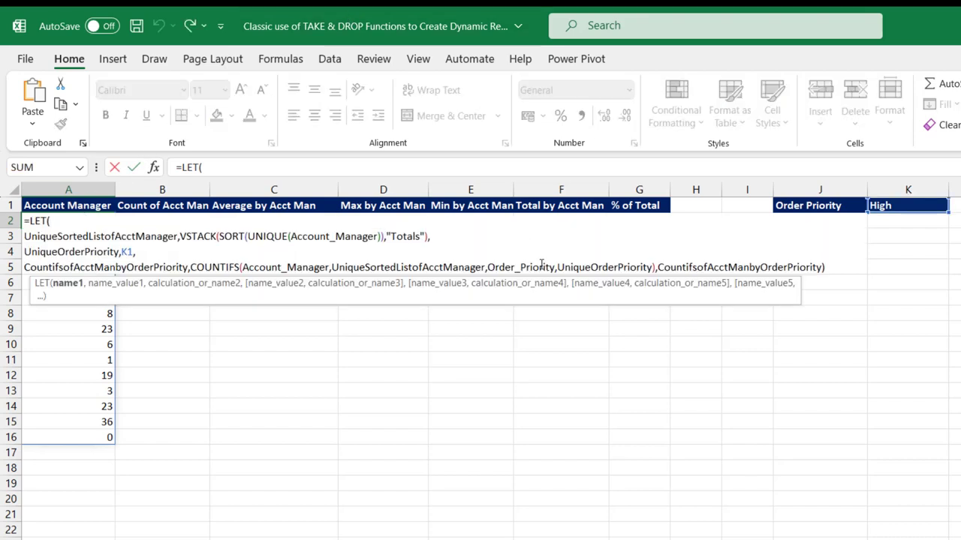
{"action": "left_click", "coordinate": [190, 266]}
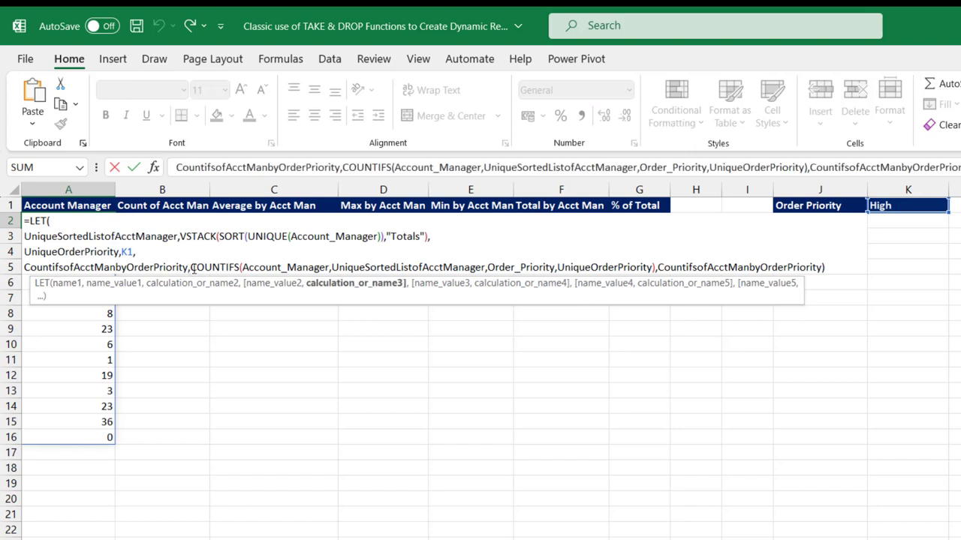
{"action": "left_click", "coordinate": [193, 266]}
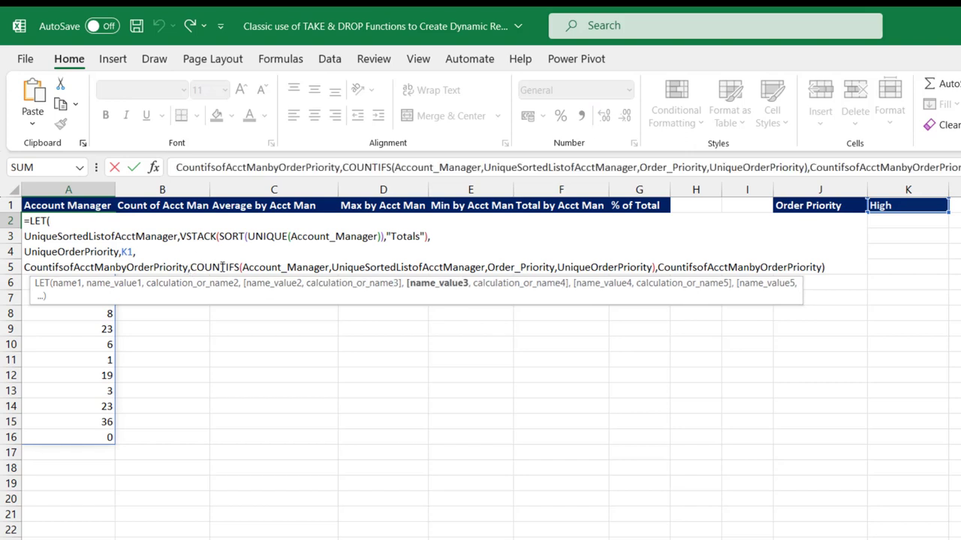
{"action": "type", "text": "drop"}
{"action": "key", "text": "Tab"}
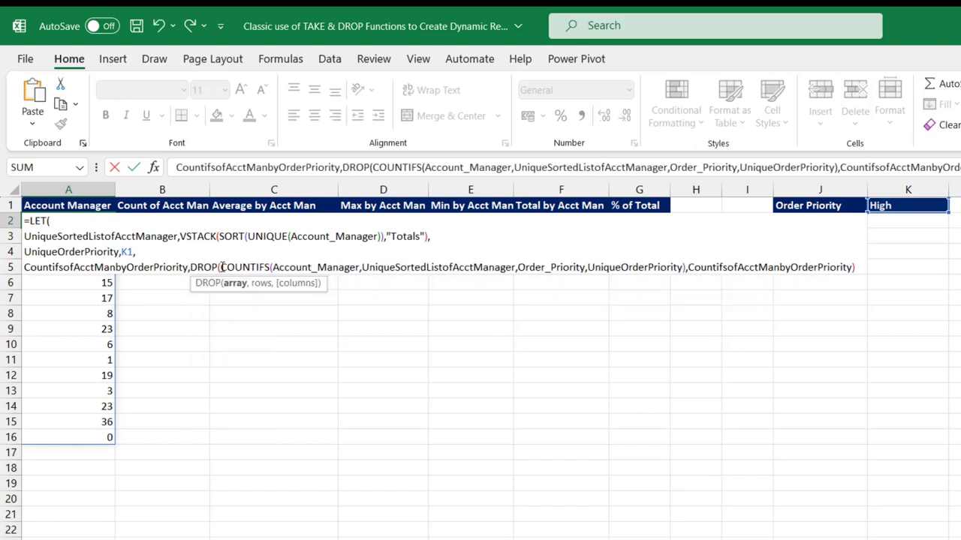
Close DROP with a -1 row count, commit, and confirm the trailing 0 row is gone.
{"action": "left_click", "coordinate": [235, 283]}
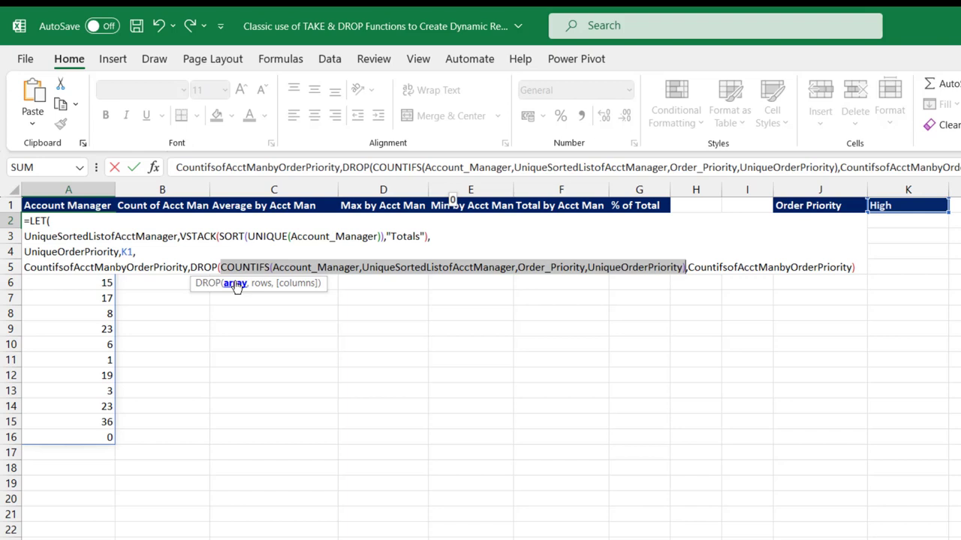
{"action": "key", "text": "Right"}
{"action": "type", "text": ","}
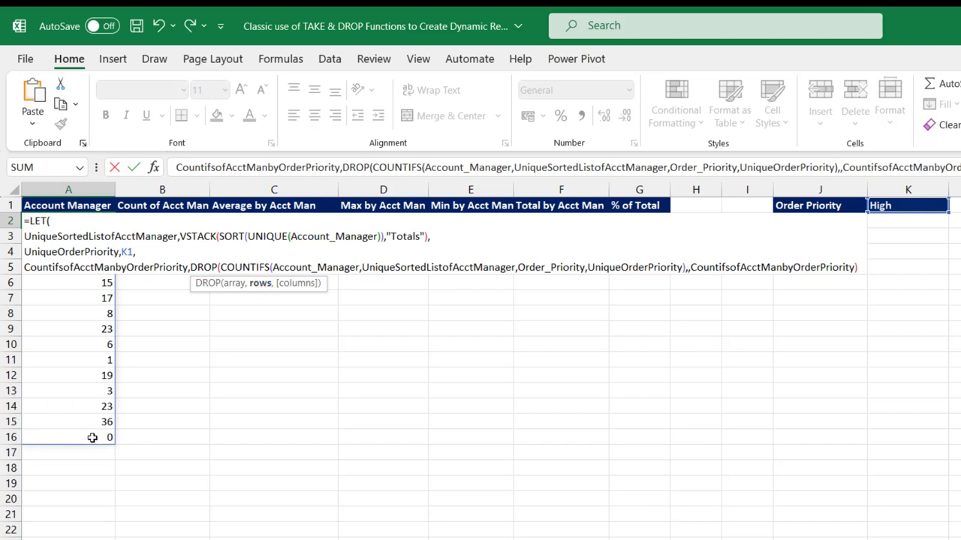
{"action": "type", "text": "-1"}
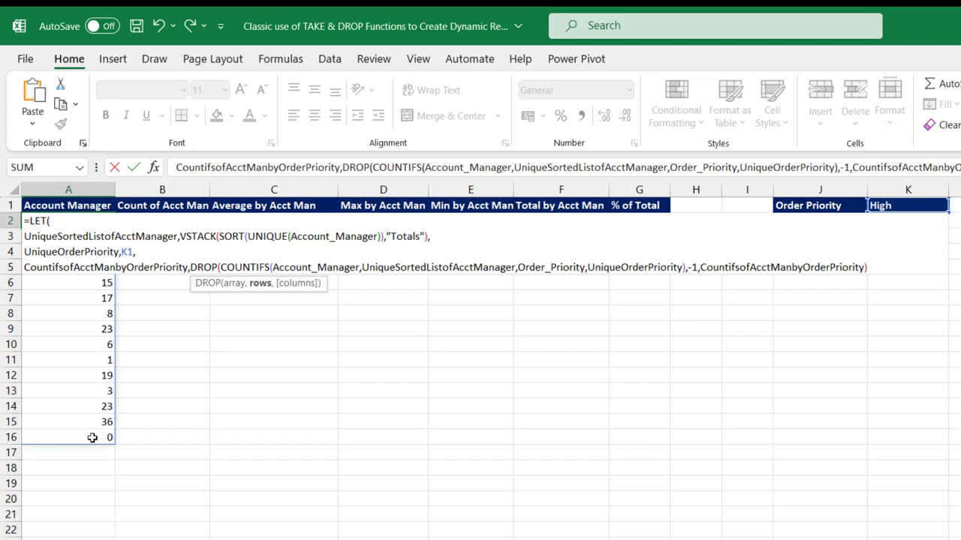
{"action": "key", "text": "Right"}
{"action": "key", "text": "Left"}
{"action": "type", "text": ")"}
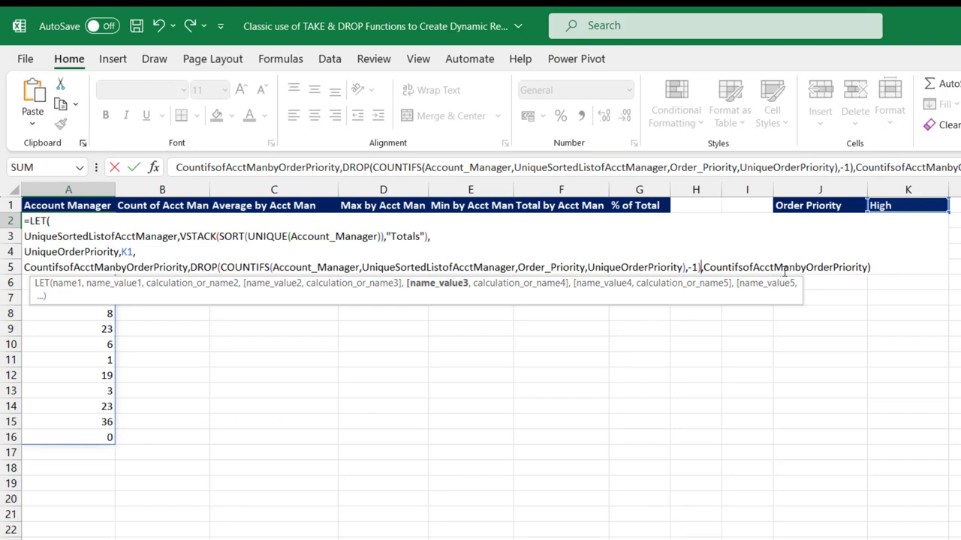
{"action": "key", "text": "ctrl+Return"}
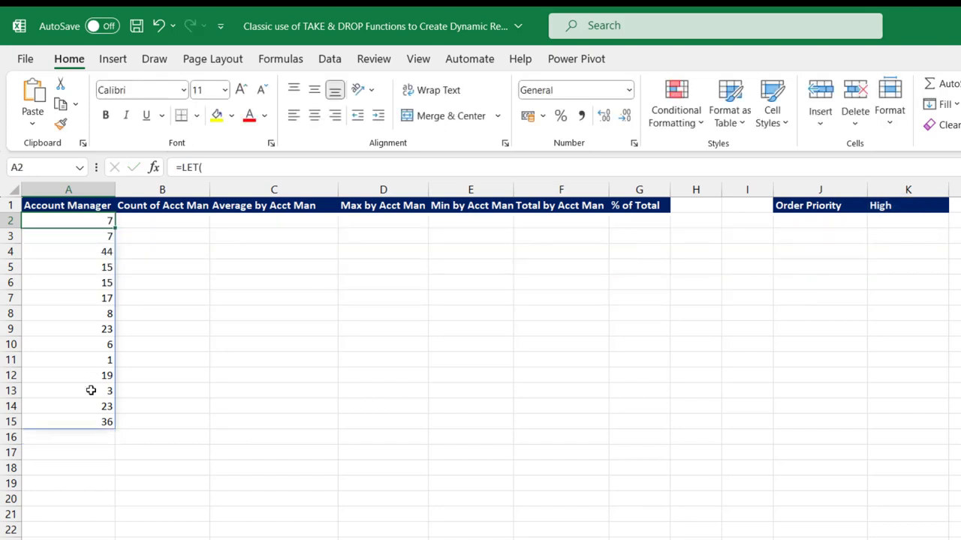
{"action": "left_click", "coordinate": [102, 433]}
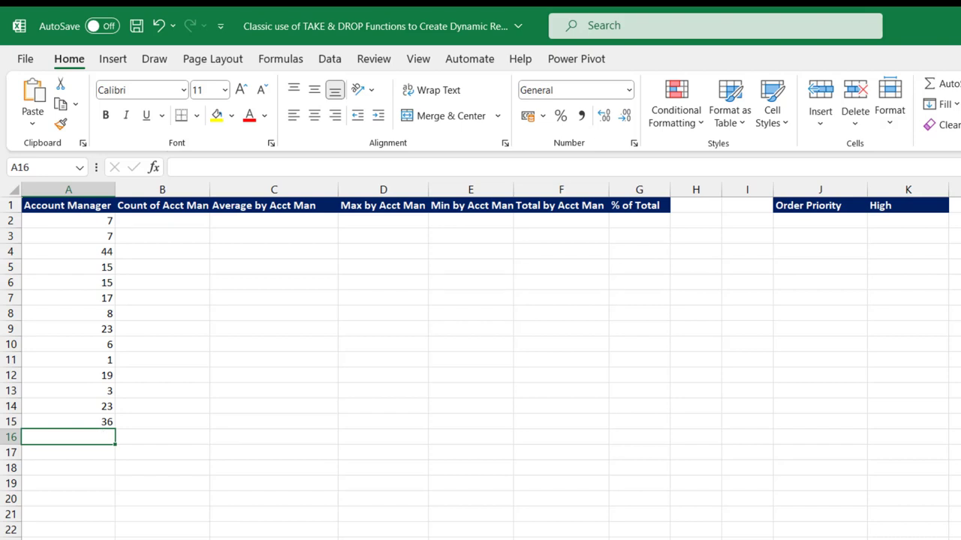
{"action": "left_click", "coordinate": [95, 221]}
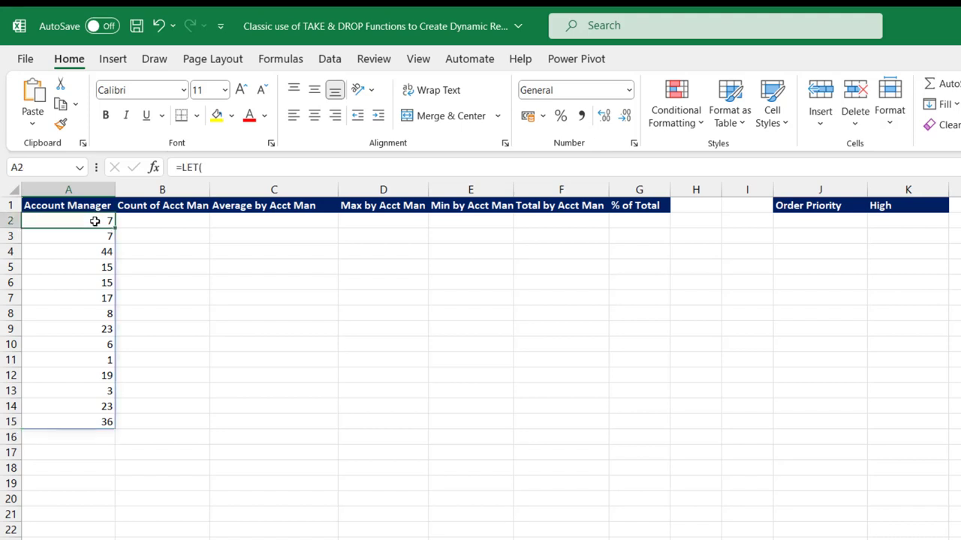
{"action": "double_click", "coordinate": [94, 221]}
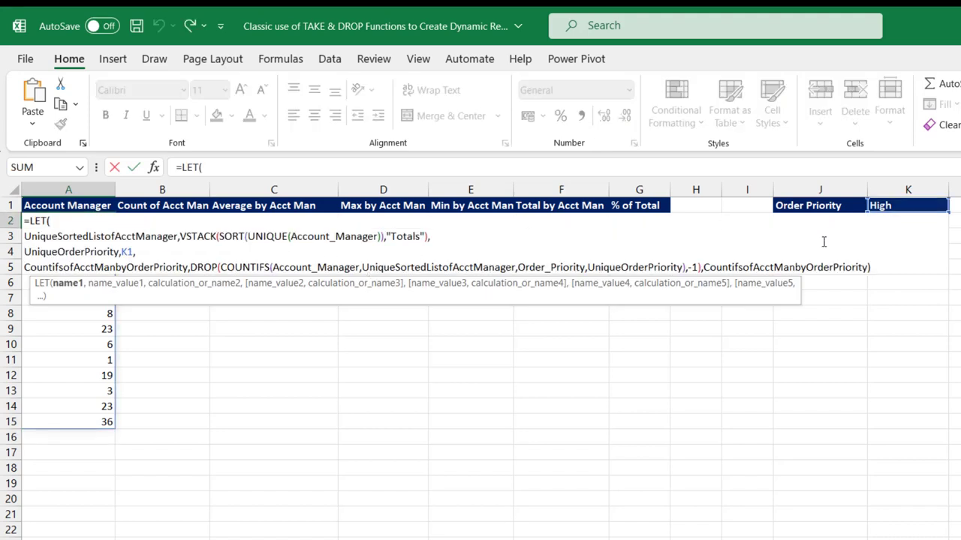
Remove the Countifs result and start line 6 with the variable AverageifsofAcctManbyOrderPriority.
{"action": "double_click", "coordinate": [827, 266]}
{"action": "key", "text": "Delete"}
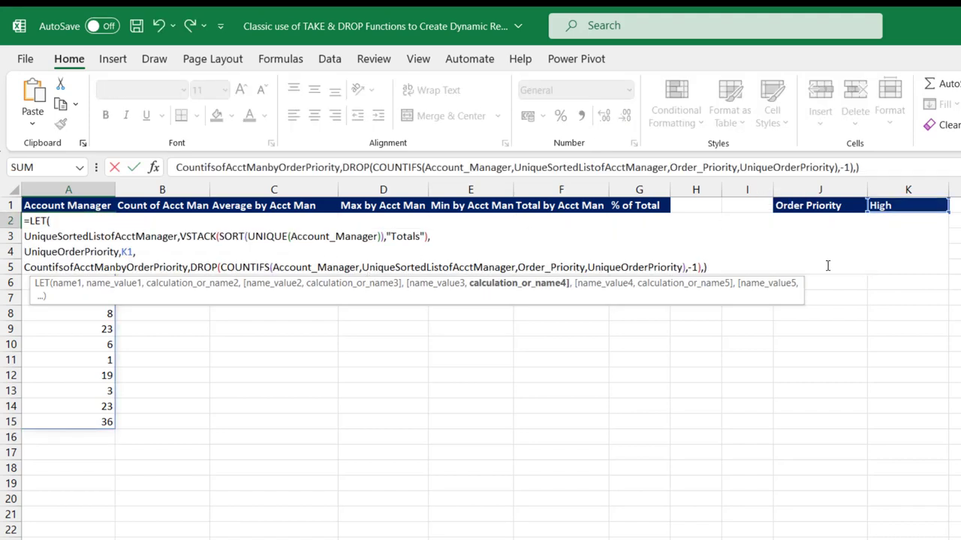
{"action": "key", "text": "Delete"}
{"action": "key", "text": "alt+Return"}
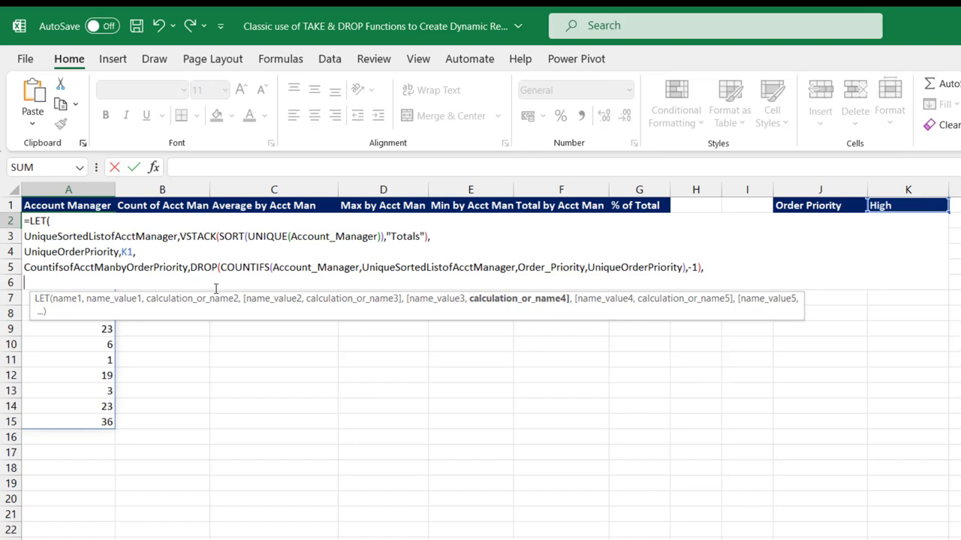
{"action": "double_click", "coordinate": [111, 267]}
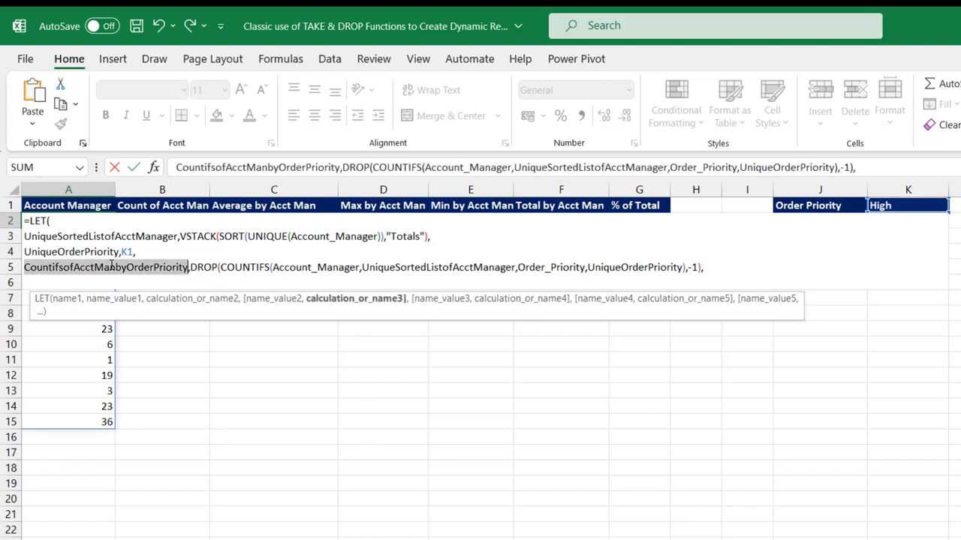
{"action": "key", "text": "ctrl+c"}
{"action": "left_click", "coordinate": [96, 282]}
{"action": "key", "text": "ctrl+v"}
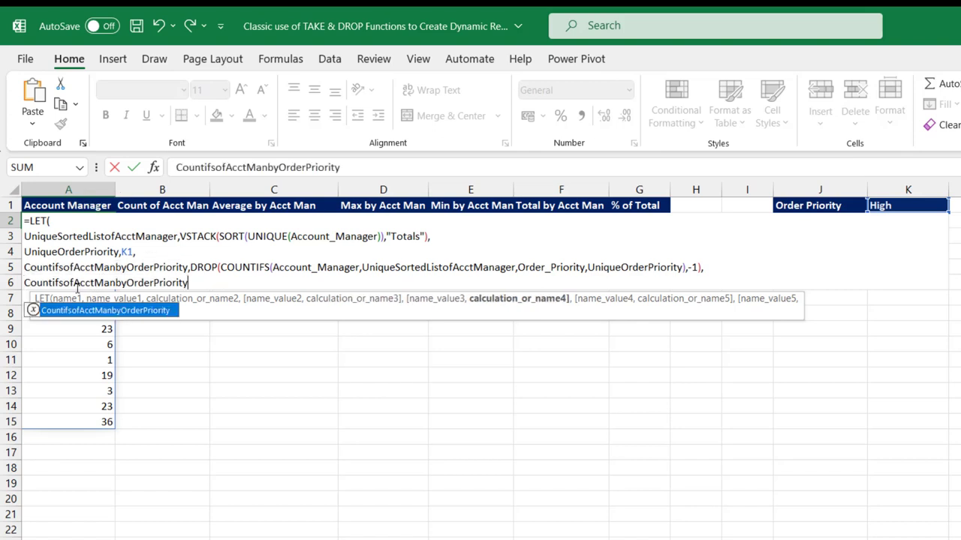
{"action": "left_click", "coordinate": [64, 284]}
{"action": "key", "text": "BackSpace"}
{"action": "key", "text": "BackSpace"}
{"action": "key", "text": "BackSpace"}
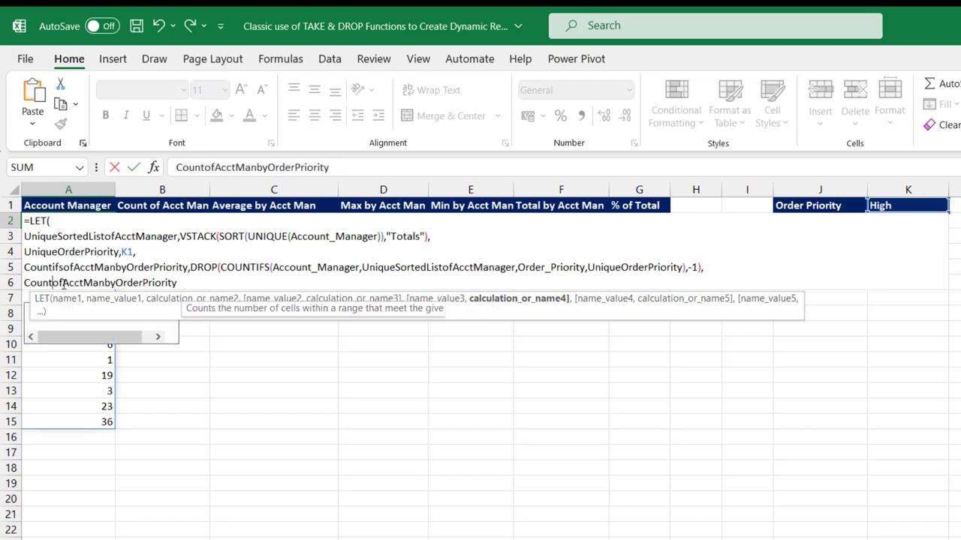
{"action": "key", "text": "BackSpace"}
{"action": "key", "text": "BackSpace"}
{"action": "key", "text": "BackSpace"}
{"action": "key", "text": "BackSpace"}
{"action": "key", "text": "BackSpace"}
{"action": "type", "text": "Aver"}
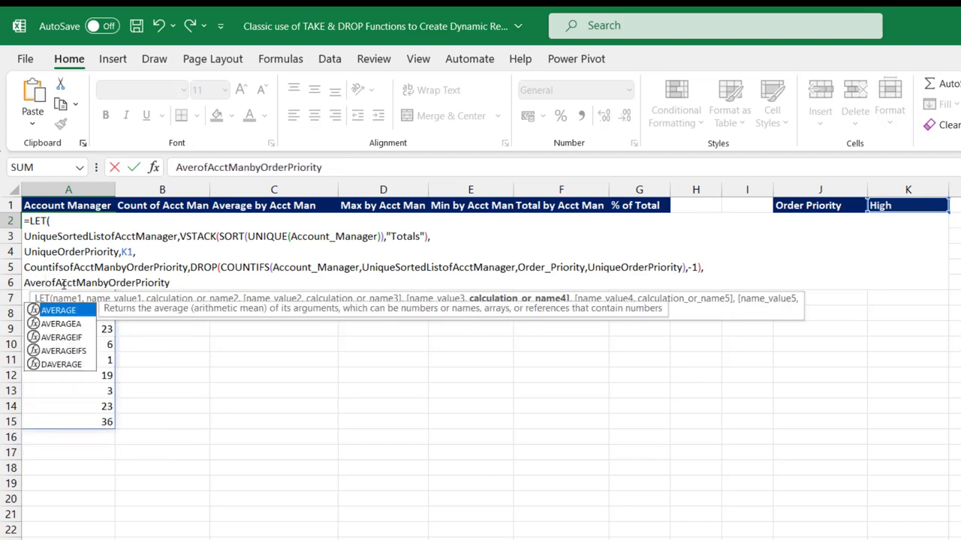
{"action": "type", "text": "ageifs"}
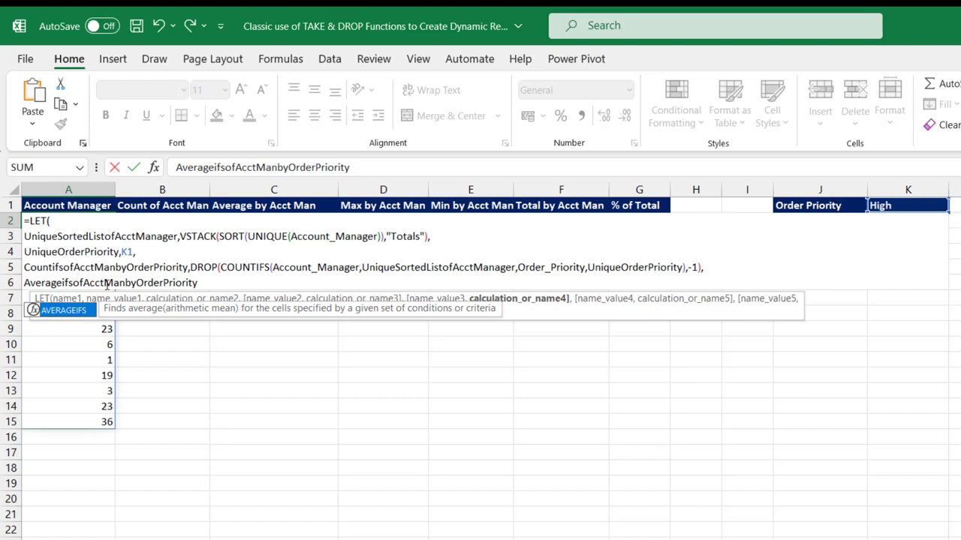
Define the variable as AVERAGEIFS with Total as the average range.
{"action": "left_click", "coordinate": [210, 282]}
{"action": "type", "text": ","}
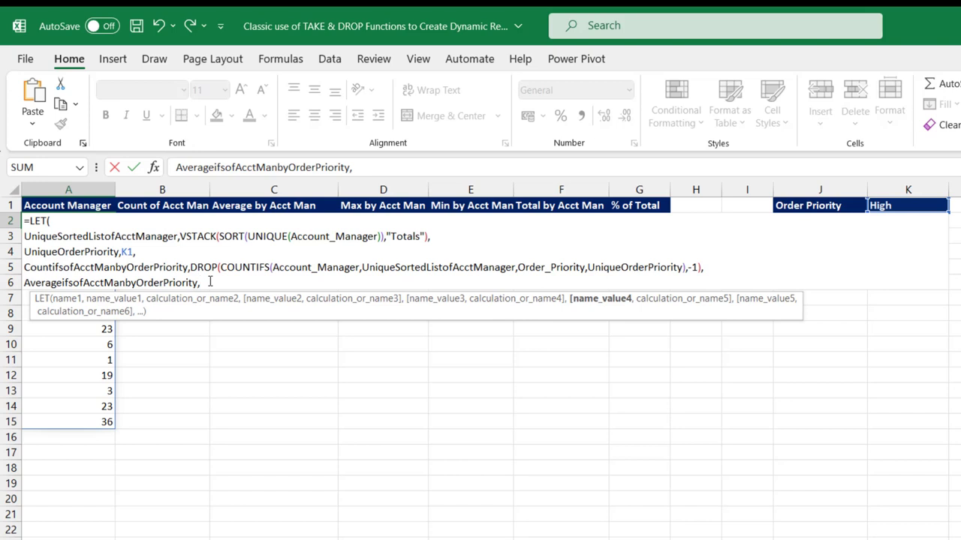
{"action": "type", "text": "count"}
{"action": "key", "text": "BackSpace"}
{"action": "key", "text": "BackSpace"}
{"action": "key", "text": "BackSpace"}
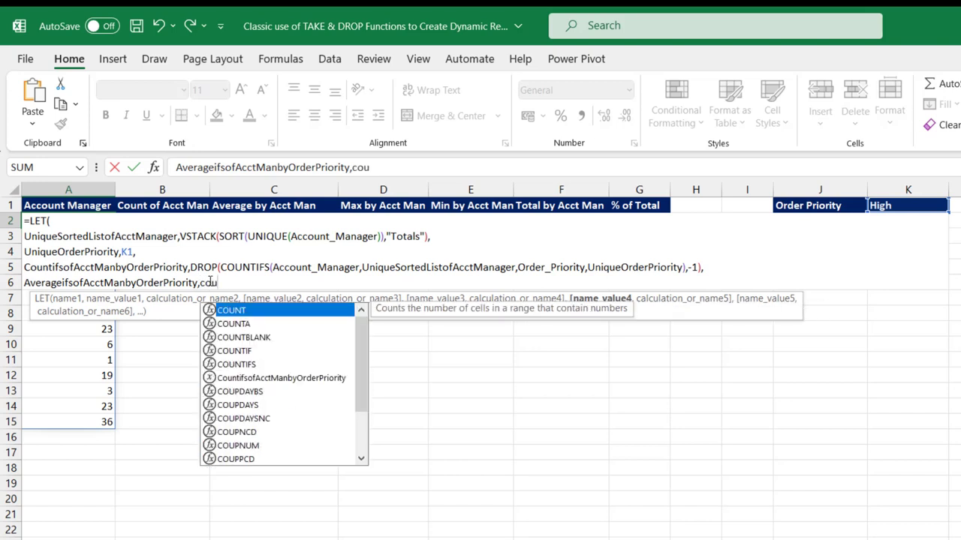
{"action": "key", "text": "BackSpace"}
{"action": "key", "text": "BackSpace"}
{"action": "type", "text": "ave"}
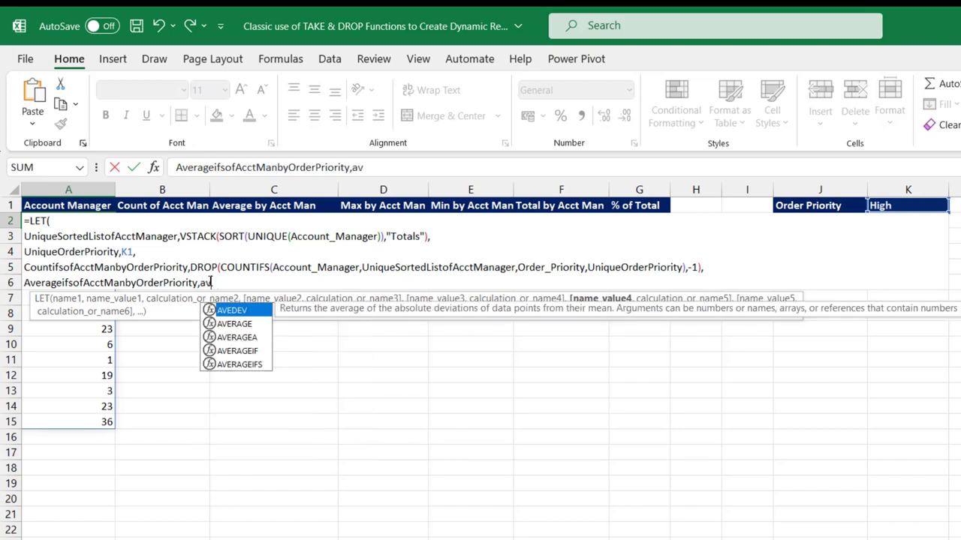
{"action": "key", "text": "Down"}
{"action": "key", "text": "Down"}
{"action": "key", "text": "Down"}
{"action": "key", "text": "Down"}
{"action": "key", "text": "Tab"}
{"action": "type", "text": "m"}
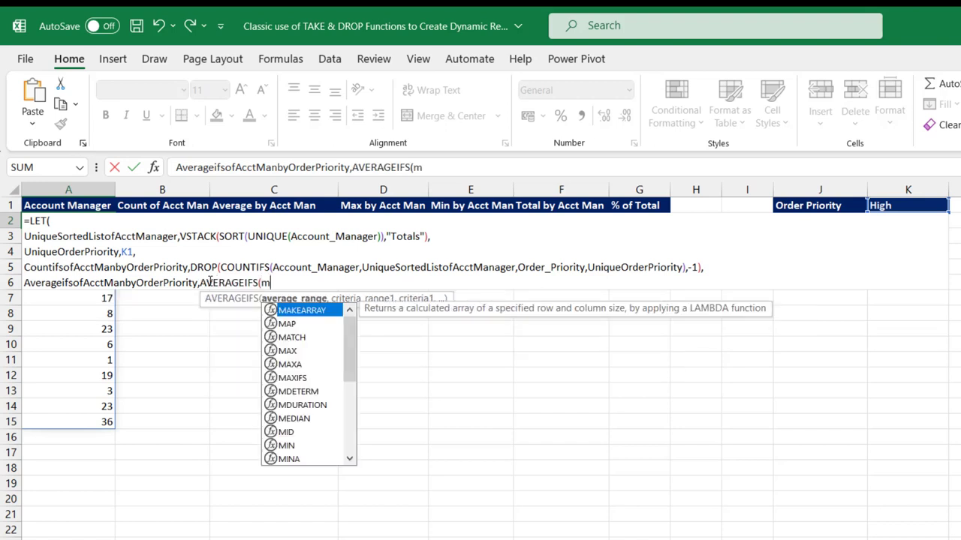
{"action": "key", "text": "BackSpace"}
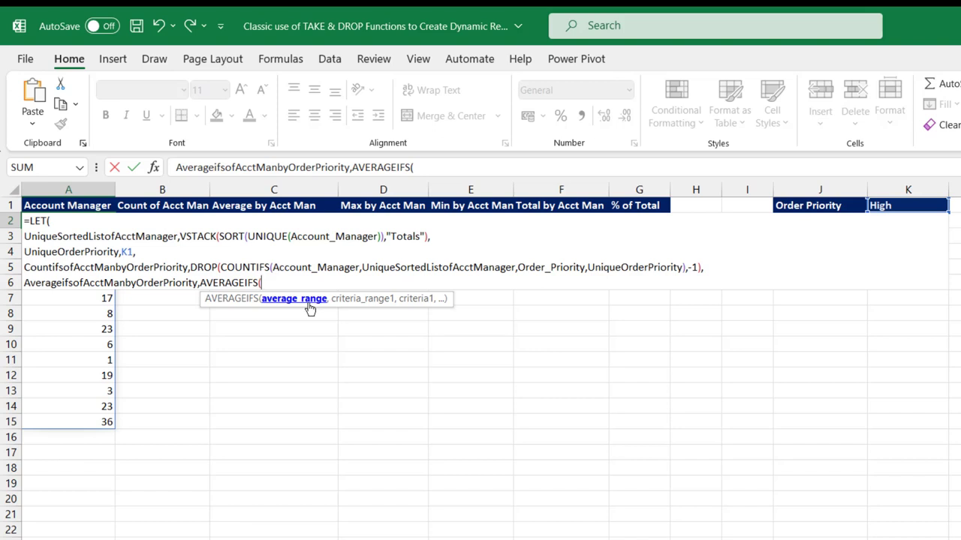
{"action": "type", "text": "tot"}
{"action": "key", "text": "Tab"}
Add criteria Account_Manager/UniqueSortedListofAcctManager and Order_Priority/UniqueOrderPriority to AVERAGEIFS.
{"action": "type", "text": ","}
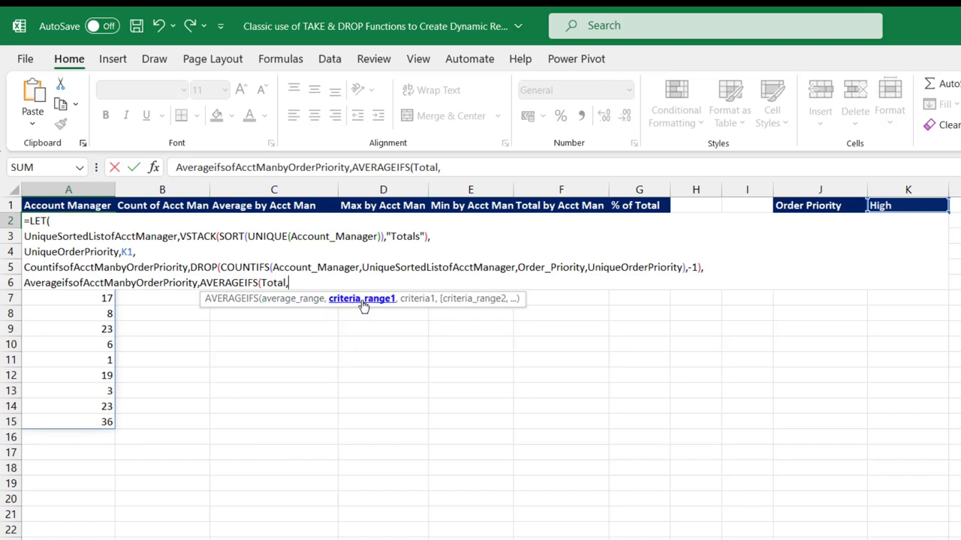
{"action": "type", "text": "acc"}
{"action": "key", "text": "Tab"}
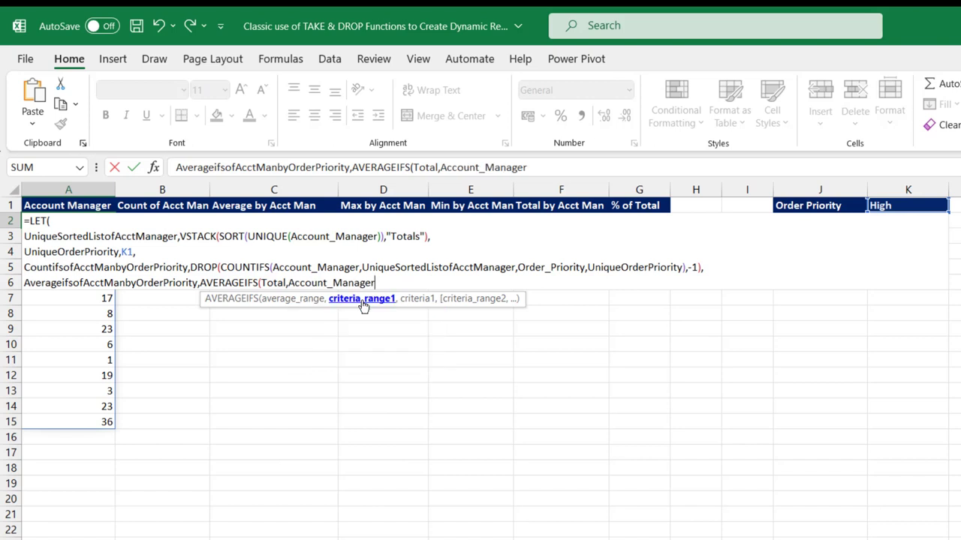
{"action": "type", "text": ","}
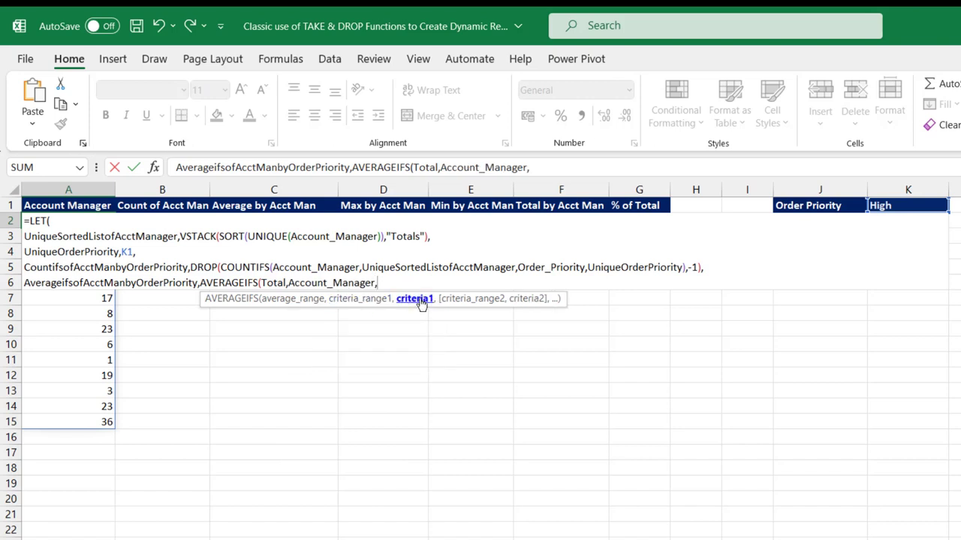
{"action": "type", "text": "uniq"}
{"action": "key", "text": "Down"}
{"action": "key", "text": "Down"}
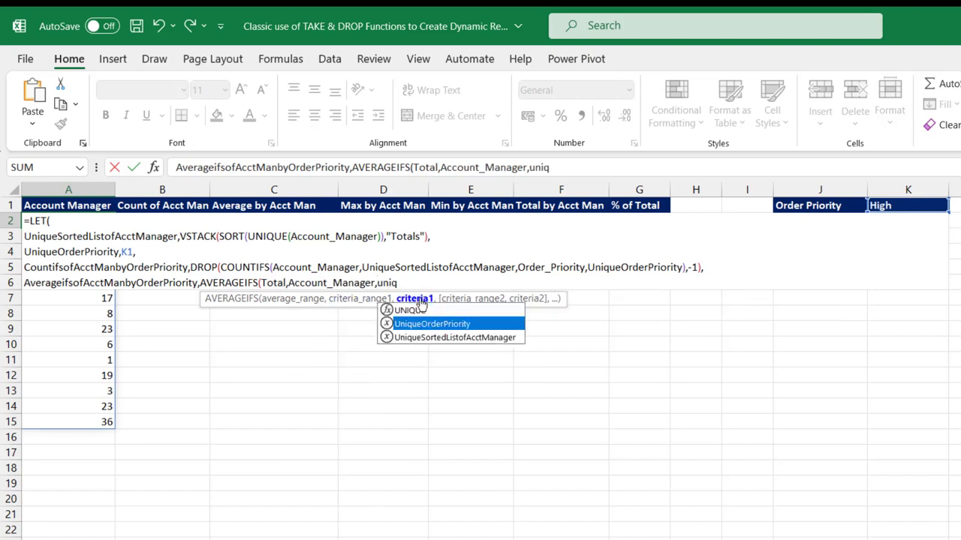
{"action": "key", "text": "Tab"}
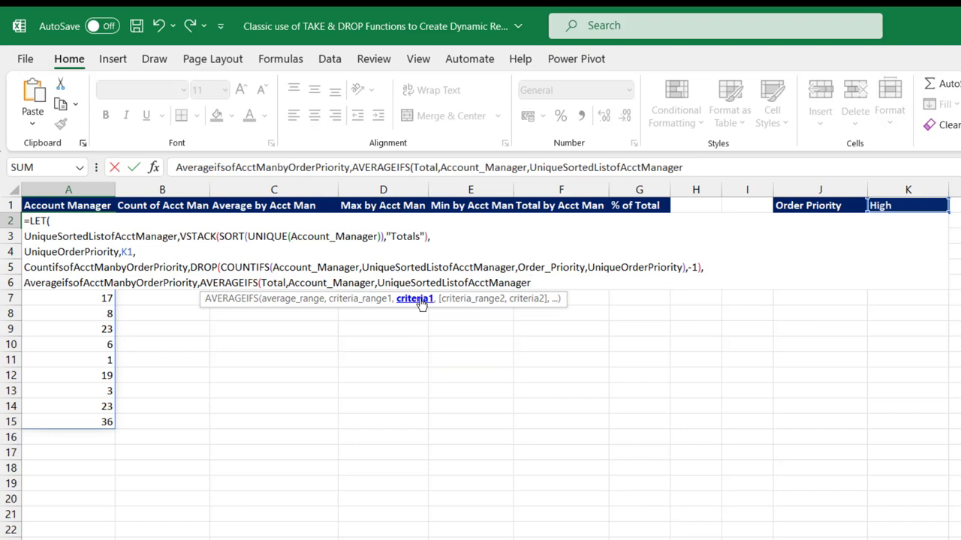
{"action": "type", "text": ","}
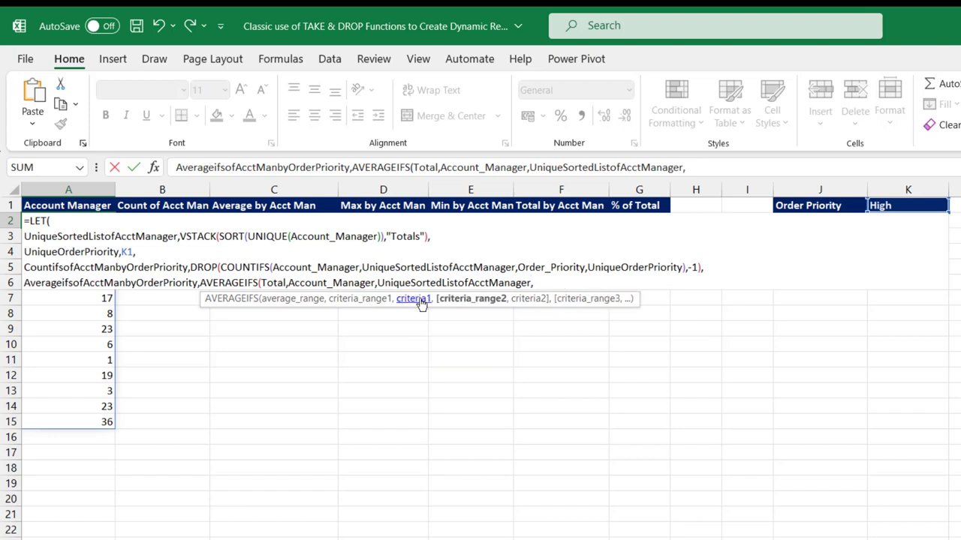
{"action": "type", "text": "order"}
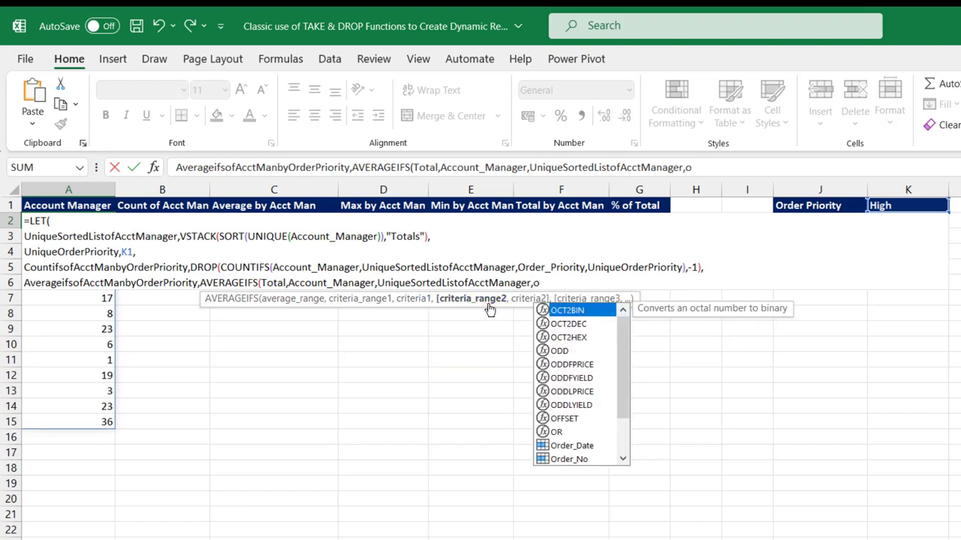
{"action": "key", "text": "Down"}
{"action": "key", "text": "Down"}
{"action": "key", "text": "Tab"}
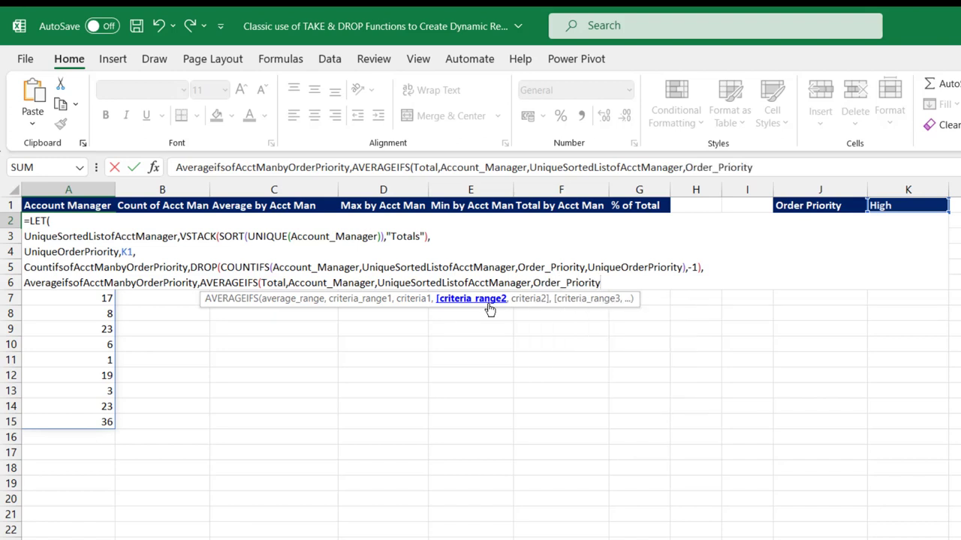
{"action": "type", "text": ","}
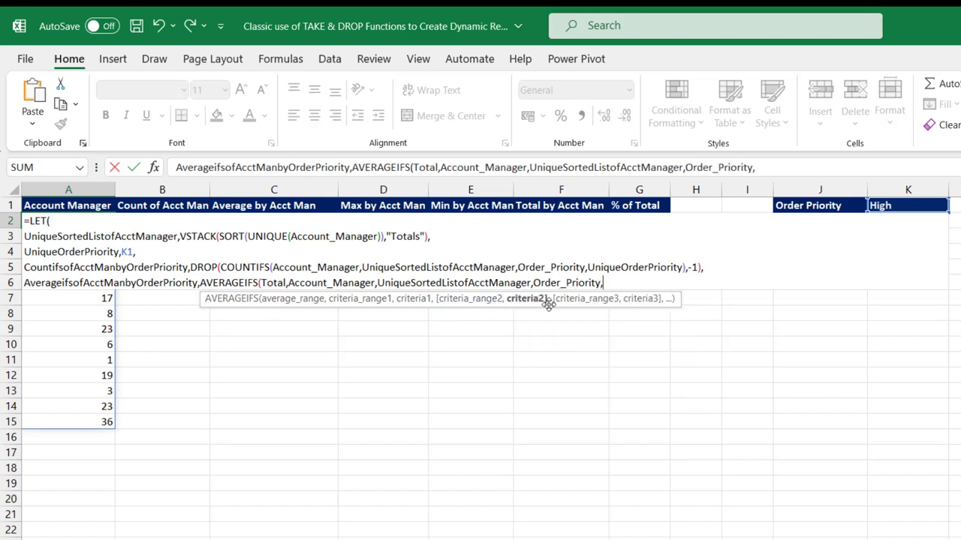
{"action": "type", "text": "uni"}
{"action": "key", "text": "Down"}
{"action": "key", "text": "Down"}
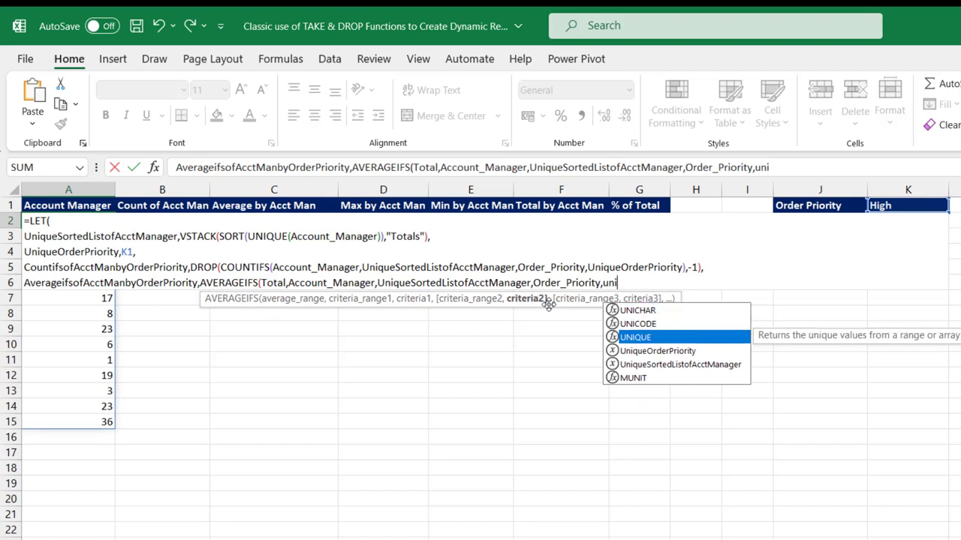
{"action": "key", "text": "Down"}
{"action": "key", "text": "Tab"}
Close AVERAGEIFS, return AverageifsofAcctManbyOrderPriority, close the LET bracket and commit.
{"action": "type", "text": ")"}
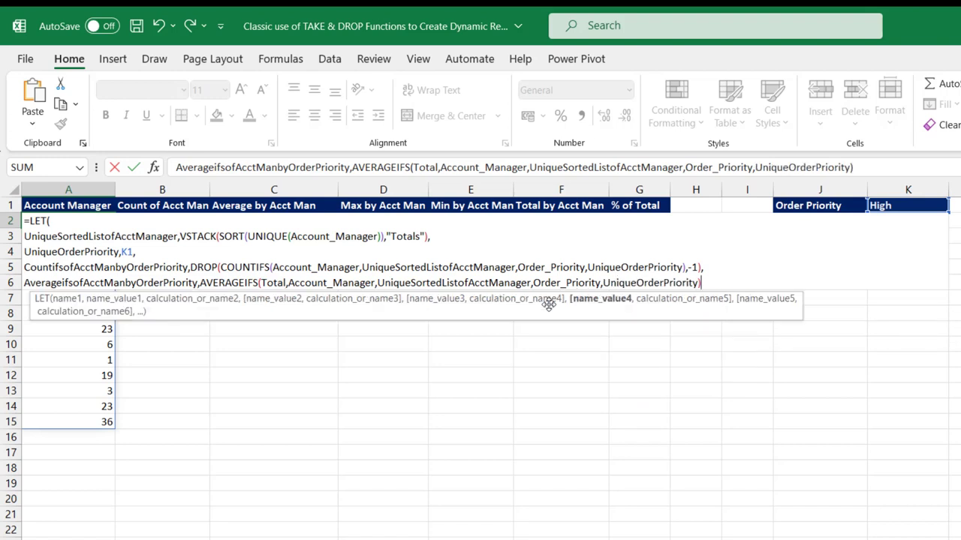
{"action": "type", "text": ","}
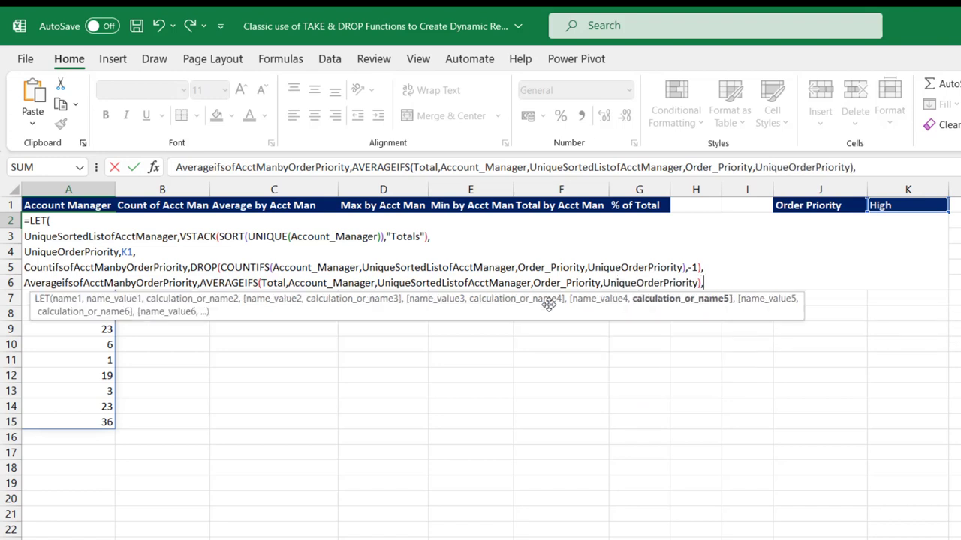
{"action": "type", "text": "aver"}
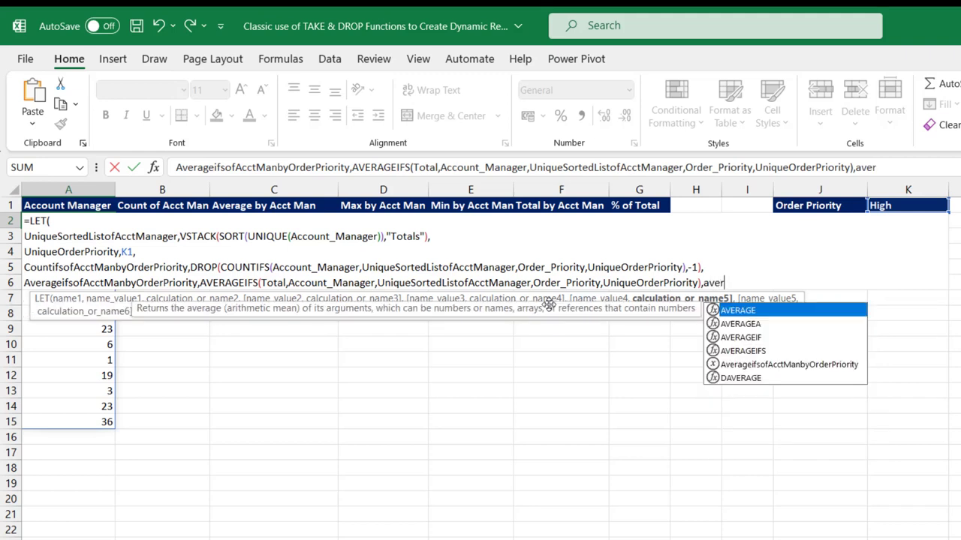
{"action": "left_click", "coordinate": [763, 365]}
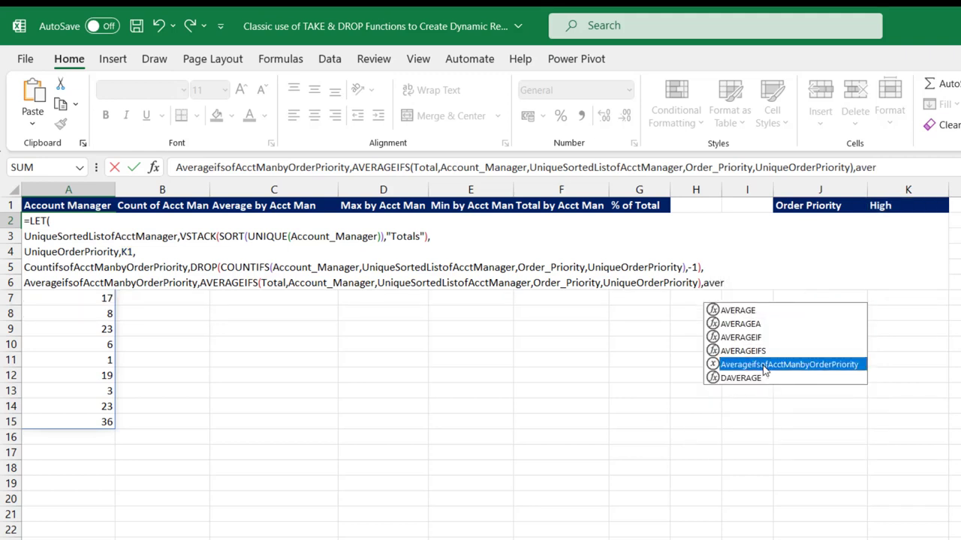
{"action": "double_click", "coordinate": [763, 365]}
{"action": "type", "text": ")"}
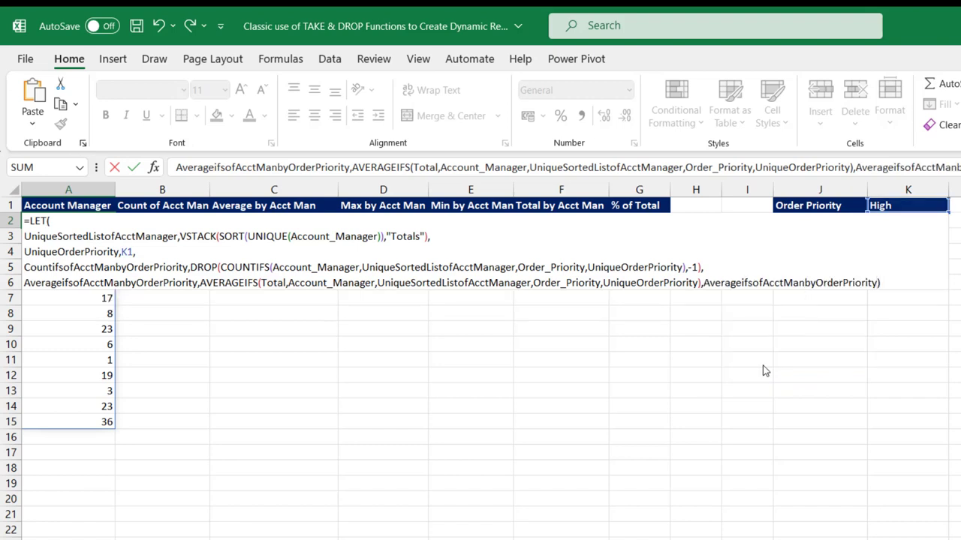
{"action": "key", "text": "ctrl+Return"}
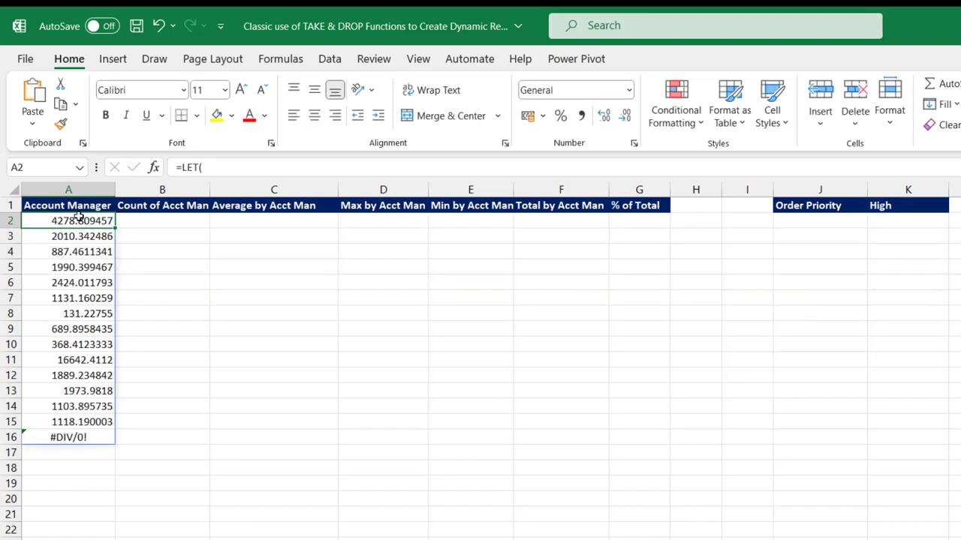
After checking the #DIV/0! in A16, wrap line 6's AVERAGEIFS in DROP(…,-1).
{"action": "mouse_move", "coordinate": [76, 218]}
{"action": "left_mouse_down"}
{"action": "mouse_move", "coordinate": [91, 400]}
{"action": "mouse_move", "coordinate": [77, 435]}
{"action": "left_mouse_up"}
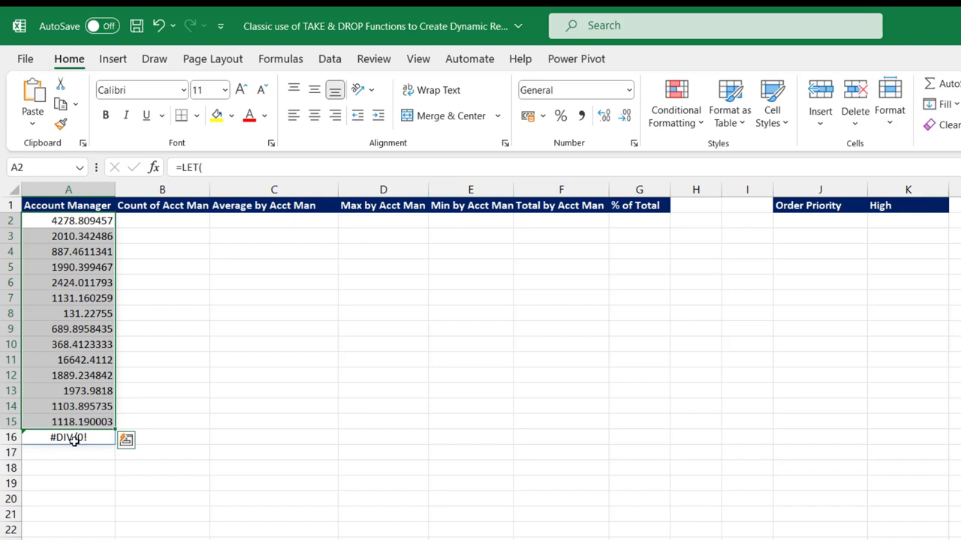
{"action": "left_click", "coordinate": [74, 435]}
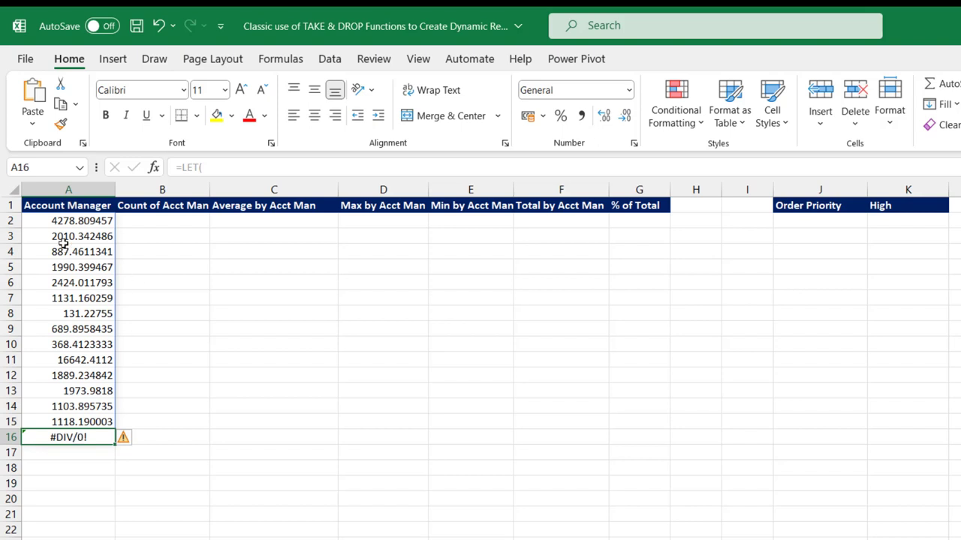
{"action": "key", "text": "F2"}
{"action": "left_click", "coordinate": [50, 220]}
{"action": "double_click", "coordinate": [49, 221]}
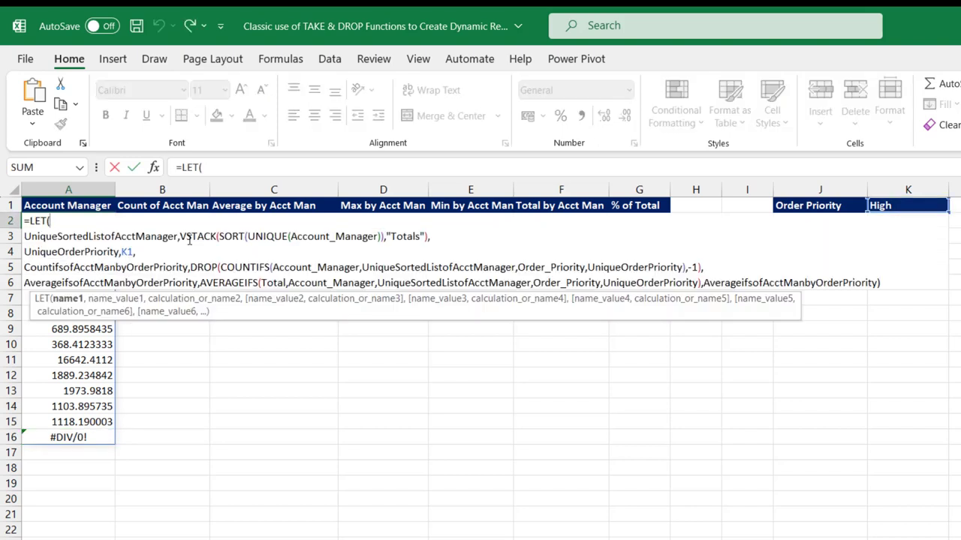
{"action": "left_click", "coordinate": [202, 282]}
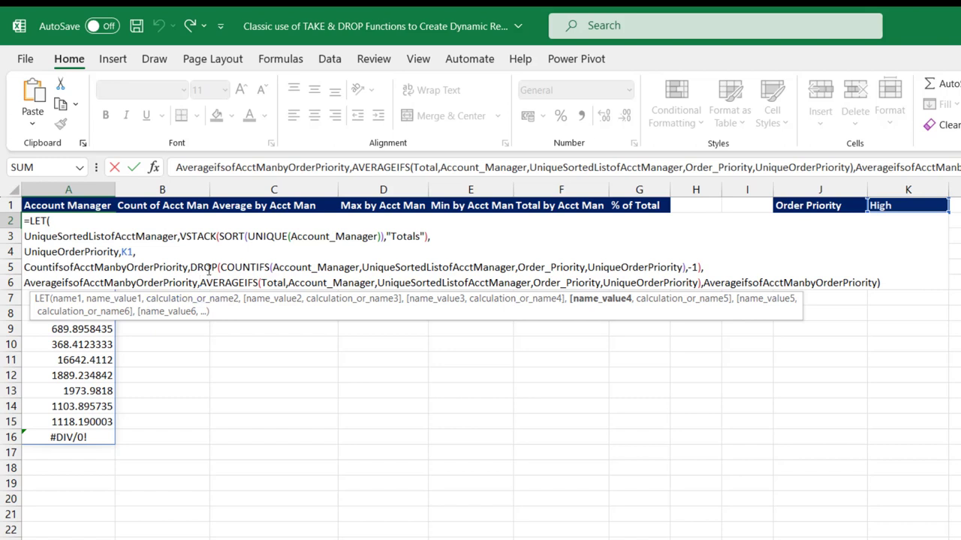
{"action": "type", "text": "drop"}
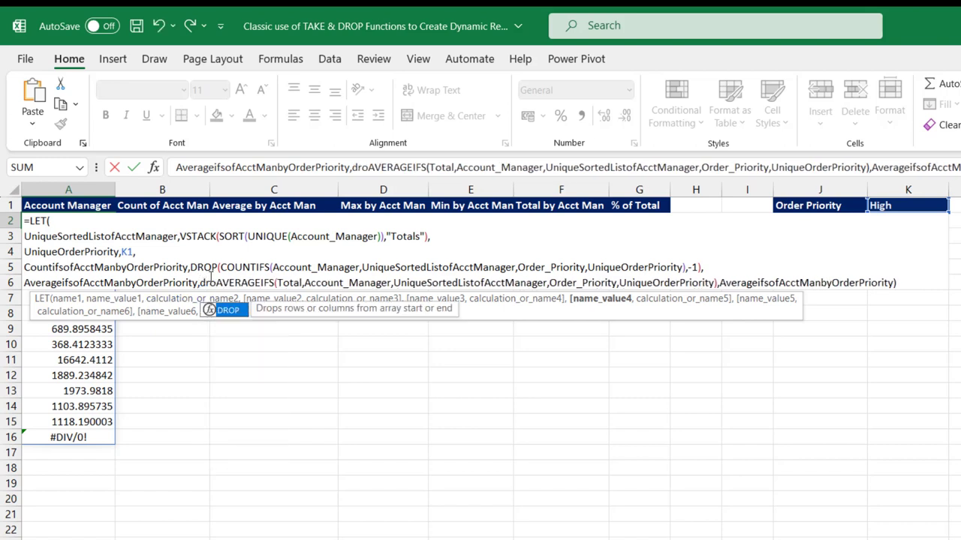
{"action": "key", "text": "Tab"}
{"action": "left_click", "coordinate": [243, 298]}
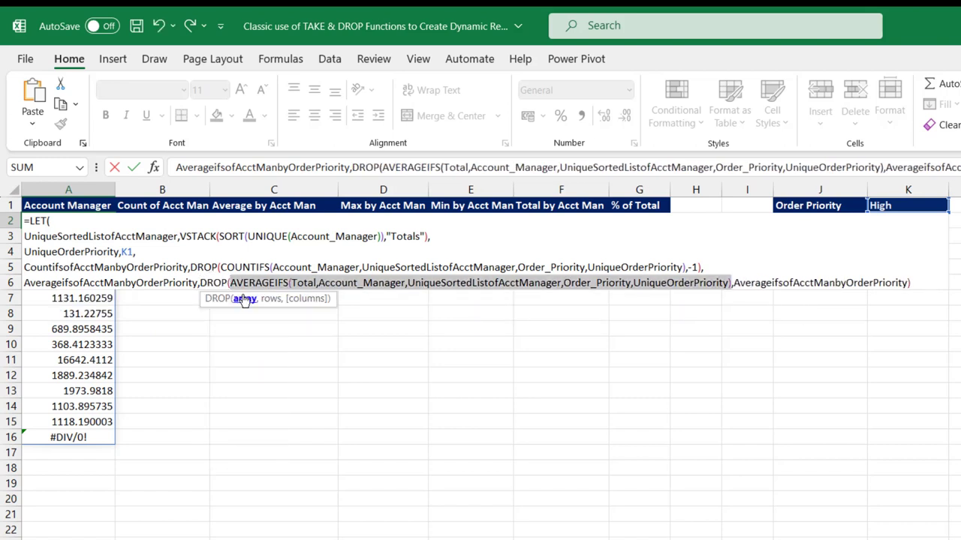
{"action": "key", "text": "Right"}
{"action": "type", "text": ","}
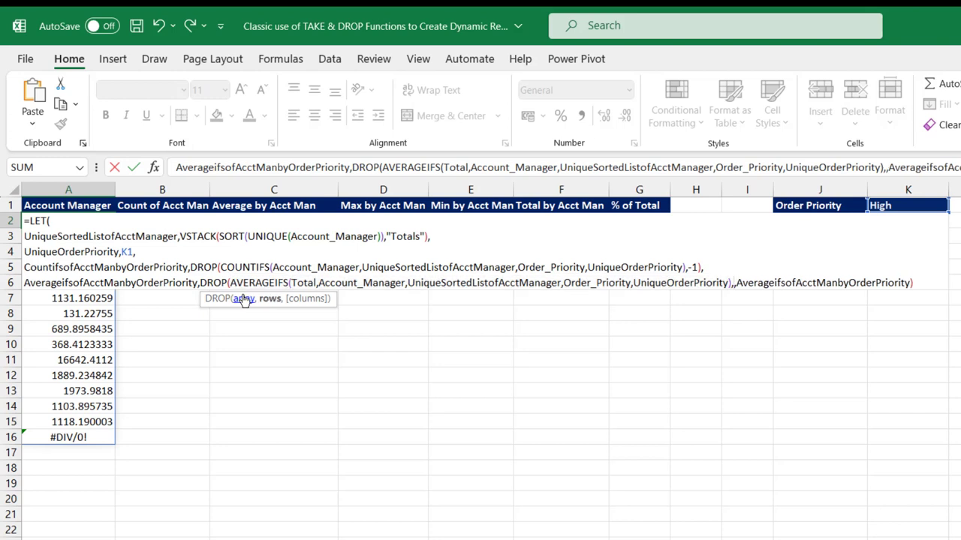
{"action": "type", "text": "-1)"}
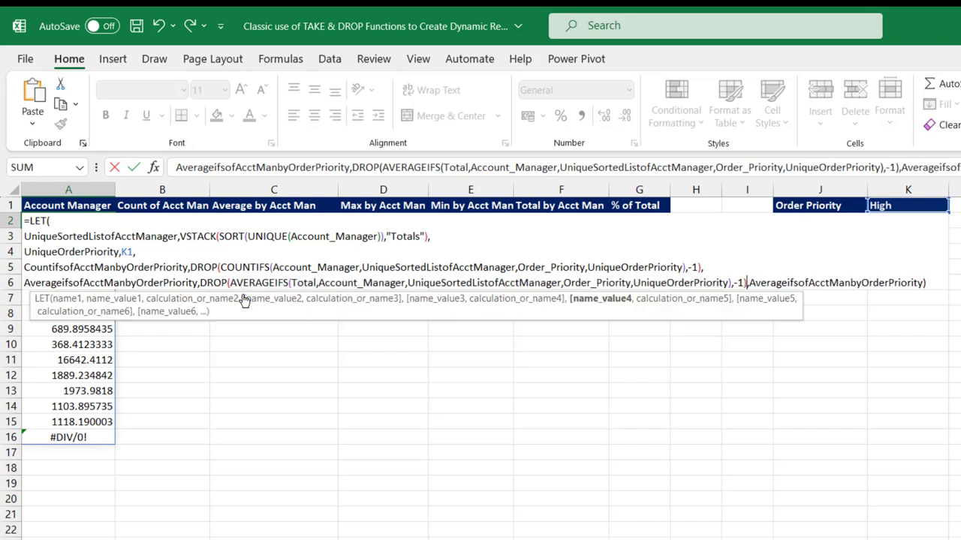
Commit the DROP-wrapped average formula and review the averages spilled from A2.
{"action": "key", "text": "ctrl+Return"}
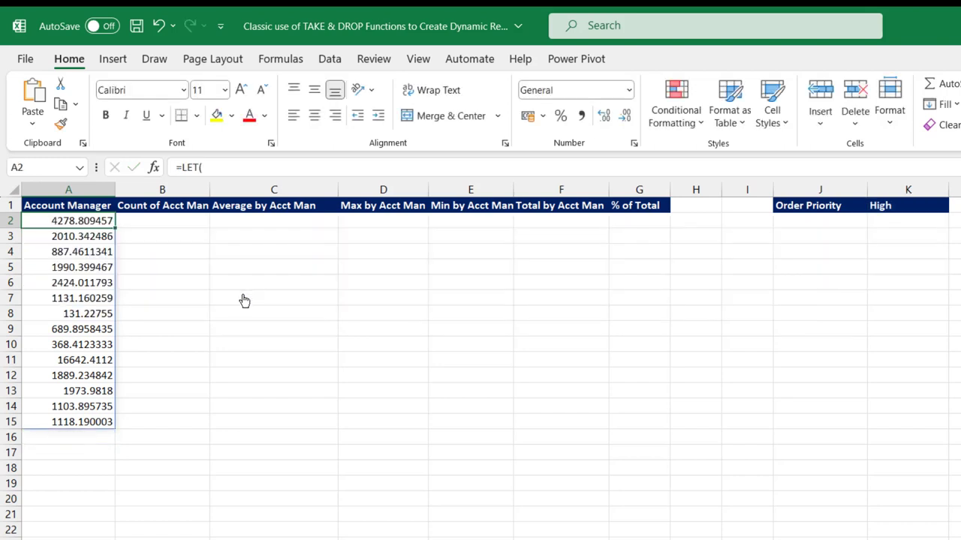
{"action": "left_click_drag", "start_coordinate": [63, 219], "coordinate": [83, 420]}
{"action": "left_click", "coordinate": [100, 224]}
{"action": "key", "text": "F2"}
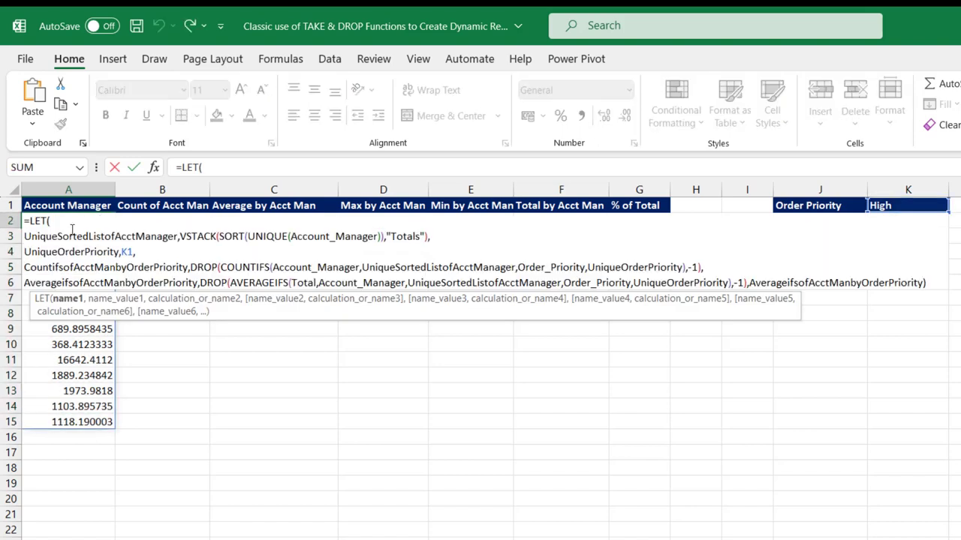
Remove the average result and start line 7 with MaxifsofAcctManbyOrderPriority.
{"action": "double_click", "coordinate": [829, 282]}
{"action": "key", "text": "BackSpace"}
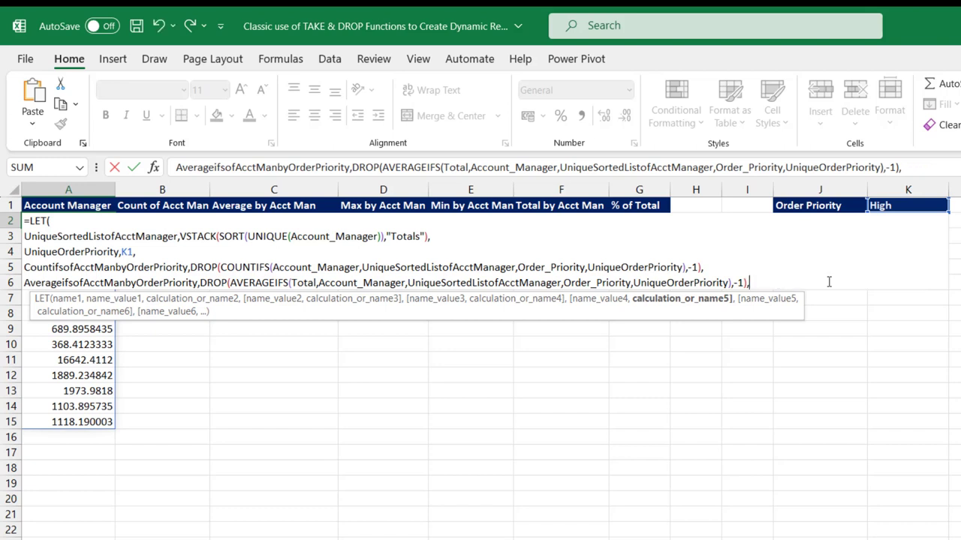
{"action": "key", "text": "alt+Return"}
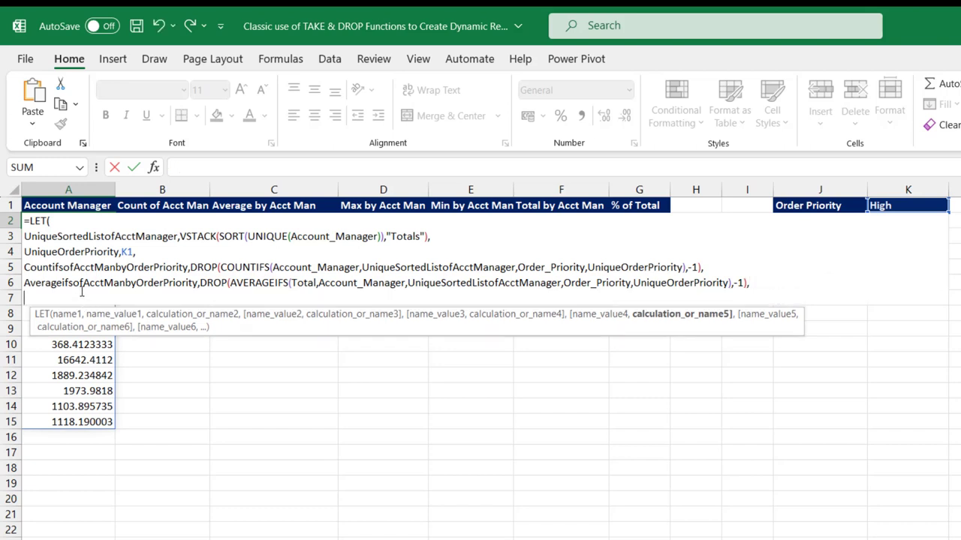
{"action": "double_click", "coordinate": [80, 283]}
{"action": "key", "text": "ctrl+c"}
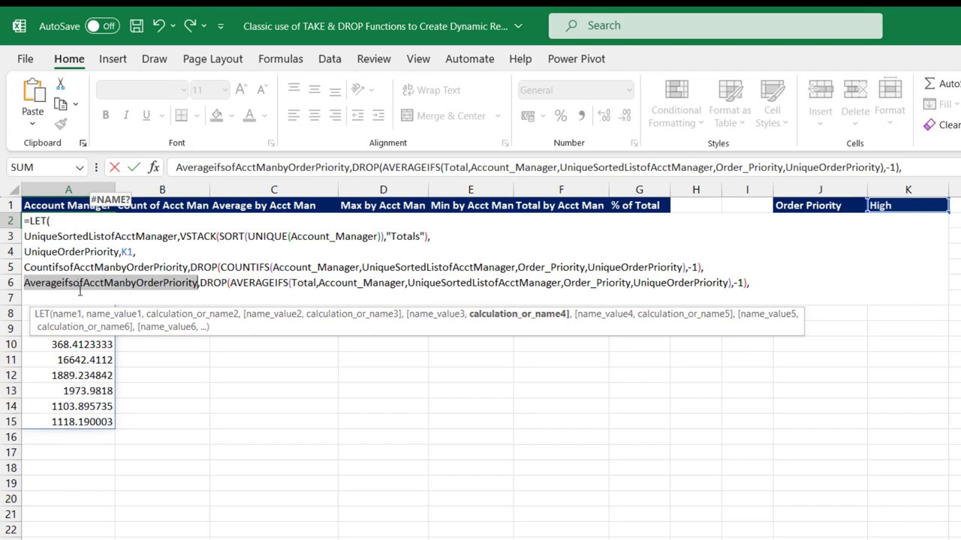
{"action": "key", "text": "End"}
{"action": "key", "text": "alt+Return"}
{"action": "key", "text": "ctrl+v"}
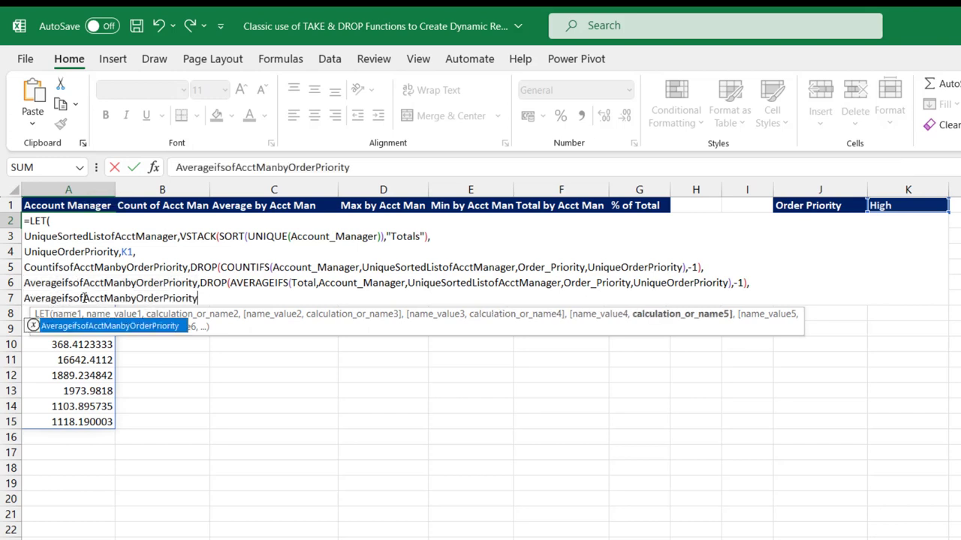
{"action": "left_click", "coordinate": [63, 298]}
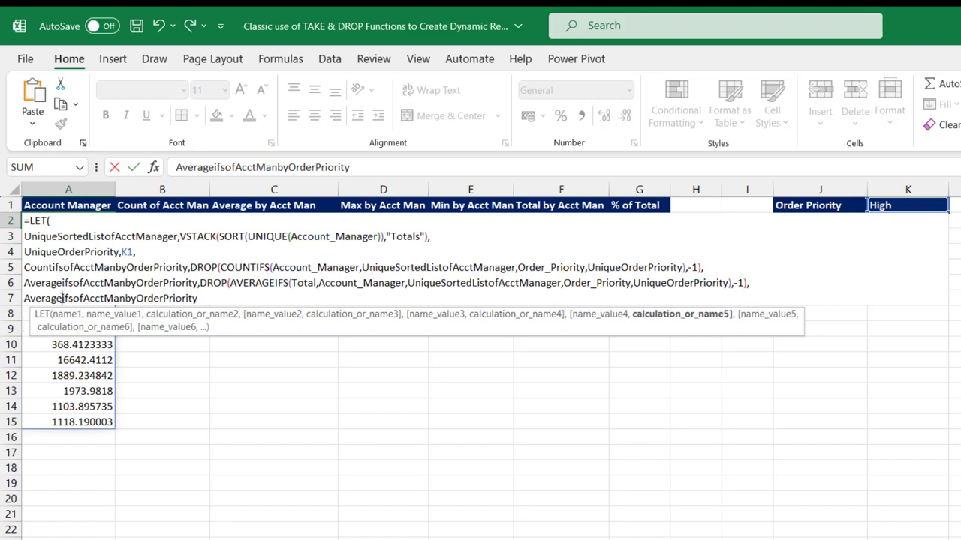
{"action": "key", "text": "BackSpace"}
{"action": "key", "text": "BackSpace"}
{"action": "key", "text": "BackSpace"}
{"action": "key", "text": "BackSpace"}
{"action": "key", "text": "BackSpace"}
{"action": "key", "text": "BackSpace"}
{"action": "key", "text": "BackSpace"}
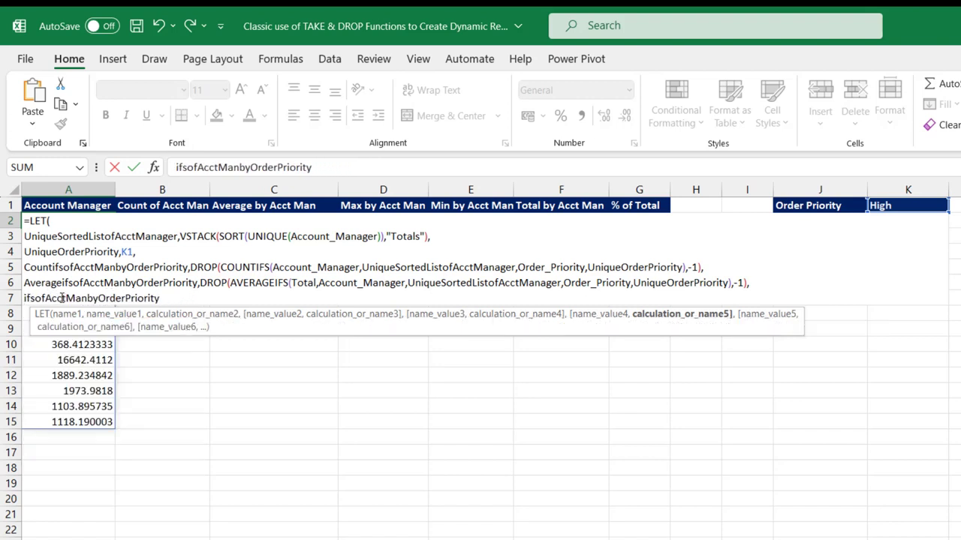
{"action": "type", "text": "Max"}
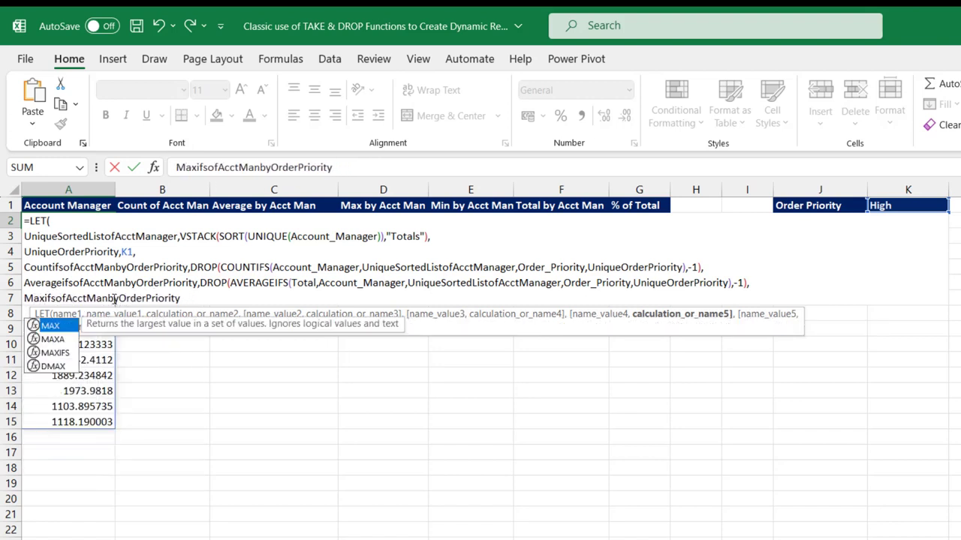
Define it as MAXIFS on Total with Account_Manager as the first criteria range.
{"action": "left_click", "coordinate": [199, 300]}
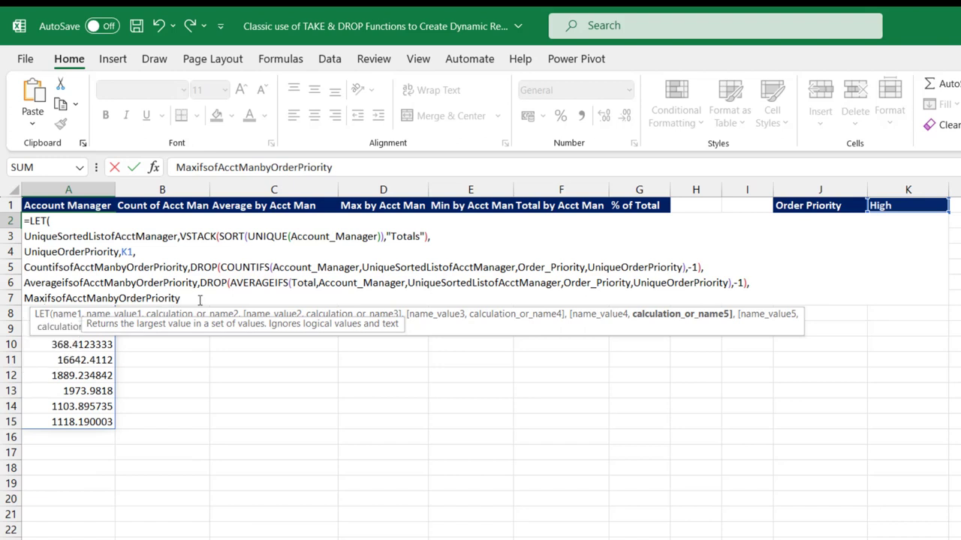
{"action": "type", "text": ","}
{"action": "type", "text": "maxi"}
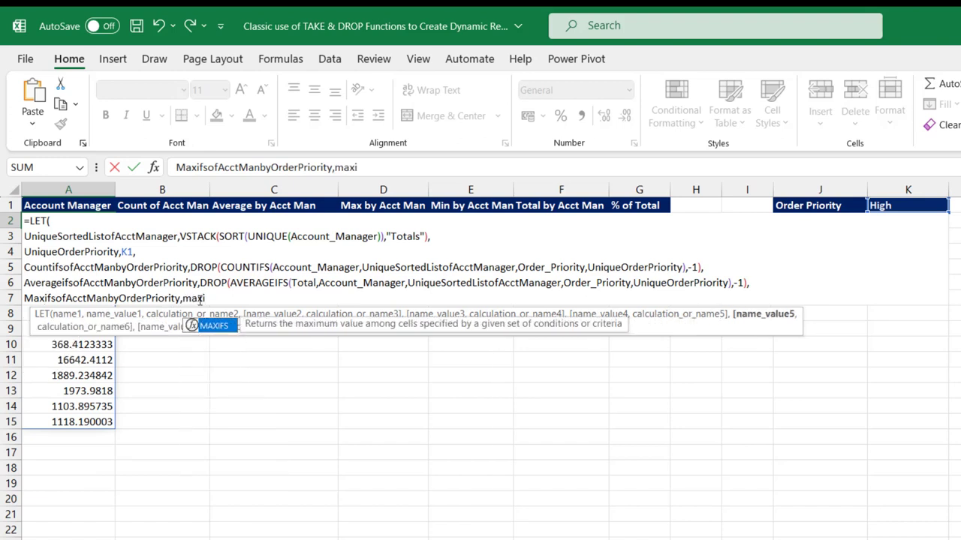
{"action": "key", "text": "Tab"}
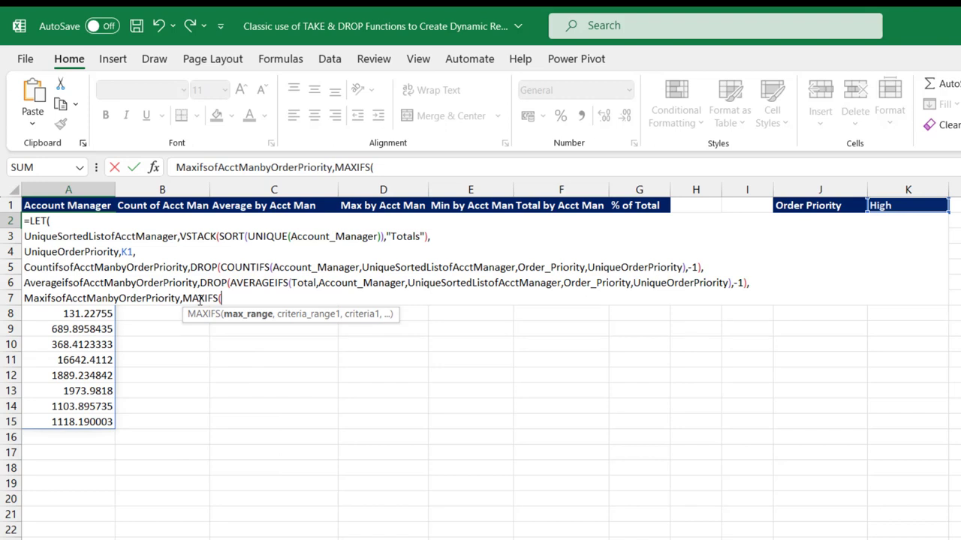
{"action": "type", "text": "tot"}
{"action": "key", "text": "Tab"}
{"action": "type", "text": ",acc"}
{"action": "key", "text": "Down"}
{"action": "key", "text": "Down"}
{"action": "key", "text": "Down"}
{"action": "key", "text": "Tab"}
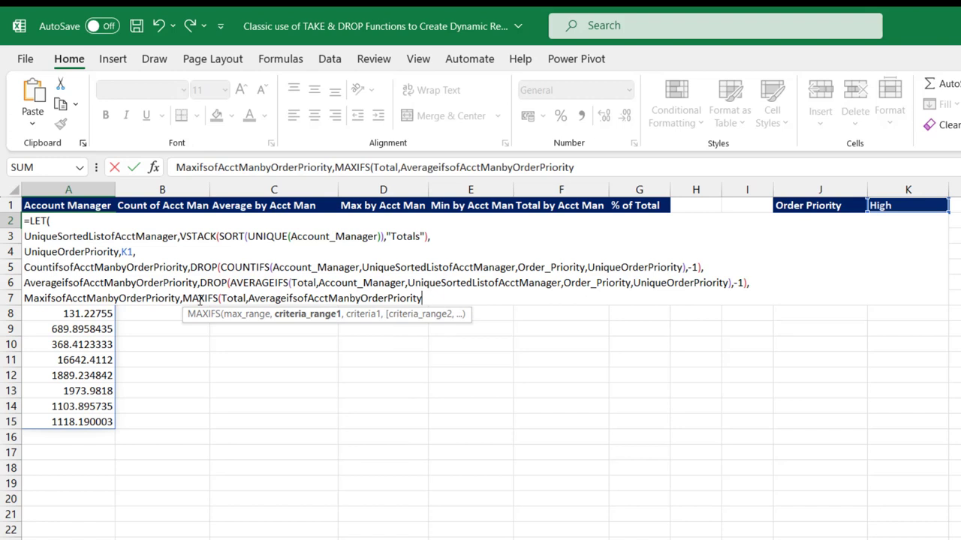
{"action": "key", "text": "BackSpace"}
{"action": "key", "text": "BackSpace"}
{"action": "key", "text": "BackSpace"}
{"action": "key", "text": "BackSpace"}
{"action": "key", "text": "BackSpace"}
{"action": "key", "text": "BackSpace"}
{"action": "key", "text": "BackSpace"}
{"action": "key", "text": "BackSpace"}
{"action": "key", "text": "BackSpace"}
{"action": "key", "text": "BackSpace"}
{"action": "key", "text": "BackSpace"}
{"action": "key", "text": "BackSpace"}
{"action": "key", "text": "BackSpace"}
{"action": "key", "text": "BackSpace"}
{"action": "key", "text": "BackSpace"}
{"action": "key", "text": "BackSpace"}
{"action": "key", "text": "BackSpace"}
{"action": "key", "text": "BackSpace"}
{"action": "key", "text": "BackSpace"}
{"action": "key", "text": "BackSpace"}
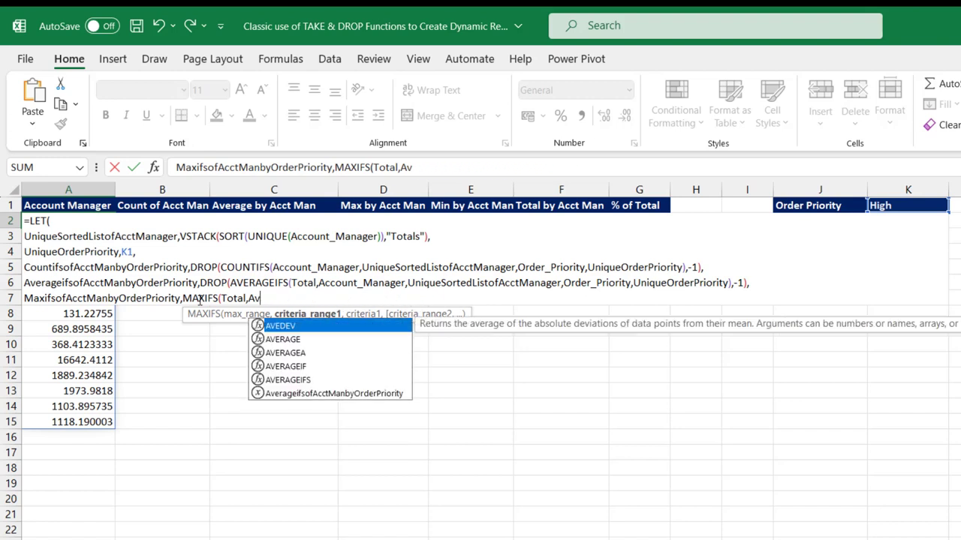
{"action": "key", "text": "BackSpace"}
{"action": "type", "text": "c"}
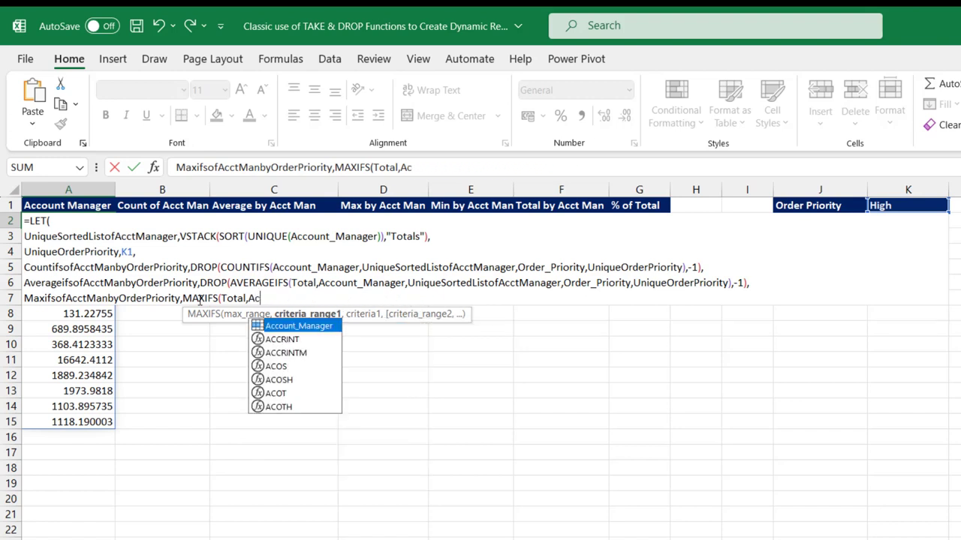
{"action": "key", "text": "Tab"}
Add criteria UniqueSortedListofAcctManager, Order_Priority and UniqueOrderPriority to MAXIFS.
{"action": "type", "text": ",uniq"}
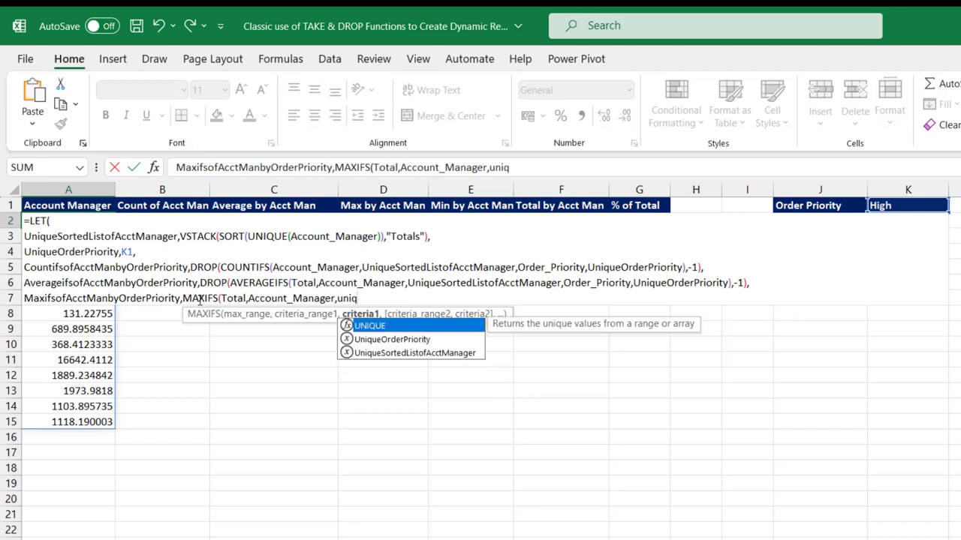
{"action": "key", "text": "Down"}
{"action": "key", "text": "Down"}
{"action": "key", "text": "Tab"}
{"action": "type", "text": ","}
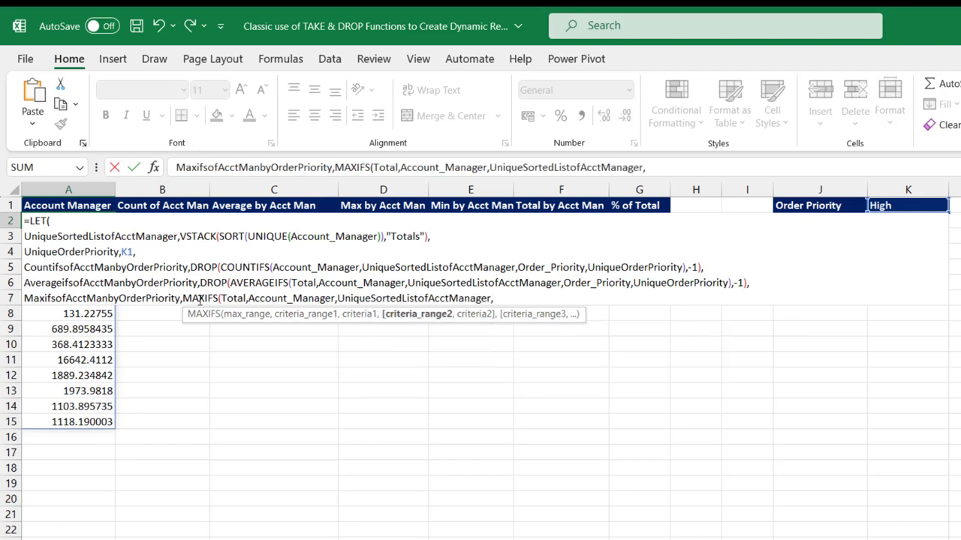
{"action": "type", "text": "order"}
{"action": "key", "text": "Down"}
{"action": "key", "text": "Down"}
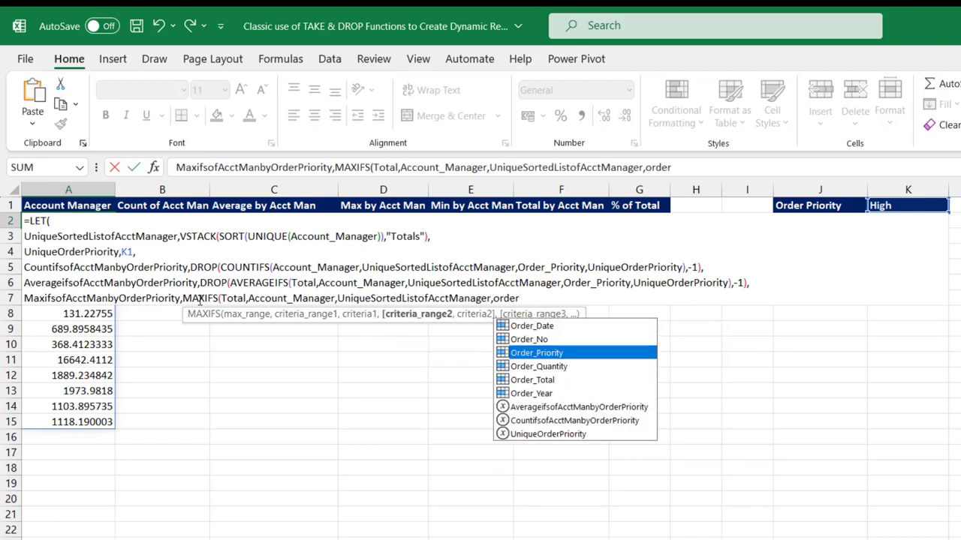
{"action": "key", "text": "Tab"}
{"action": "type", "text": ",uniq"}
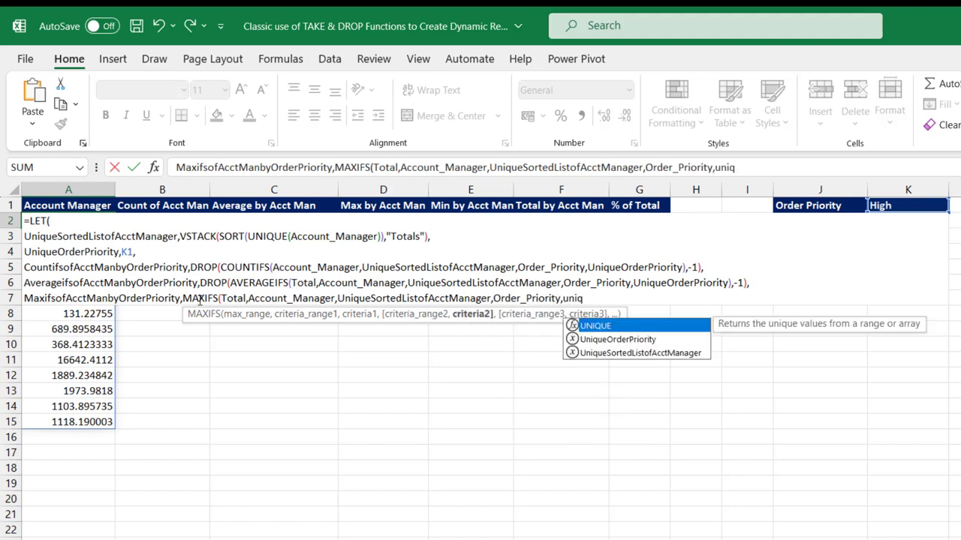
{"action": "key", "text": "Down"}
{"action": "key", "text": "Tab"}
Close MAXIFS, return MaxifsofAcctManbyOrderPriority, close the LET bracket and commit.
{"action": "type", "text": ")"}
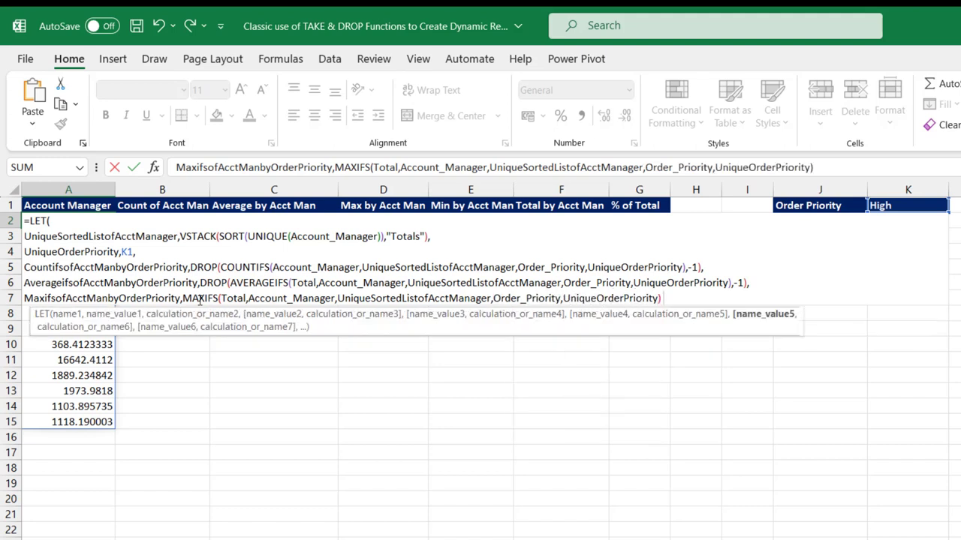
{"action": "type", "text": ",maxi"}
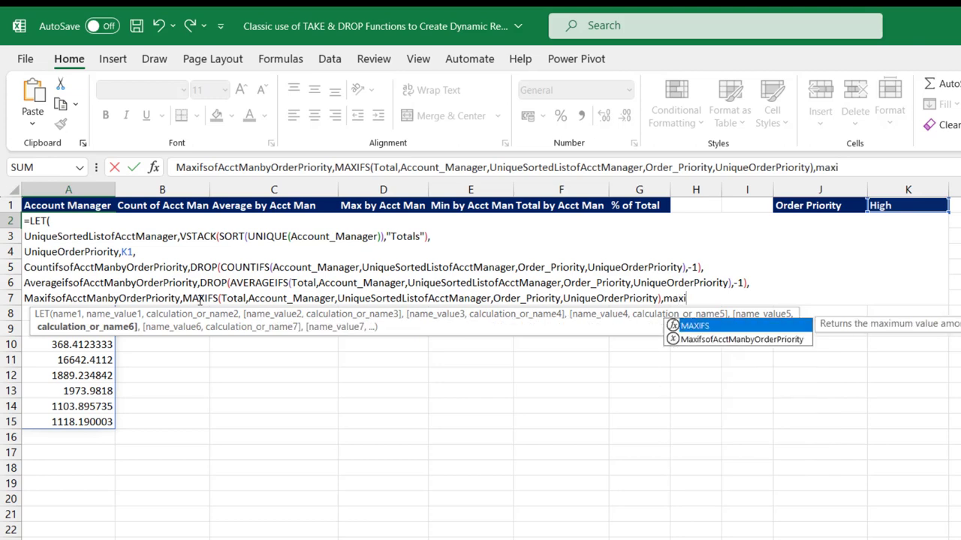
{"action": "key", "text": "Down"}
{"action": "key", "text": "Tab"}
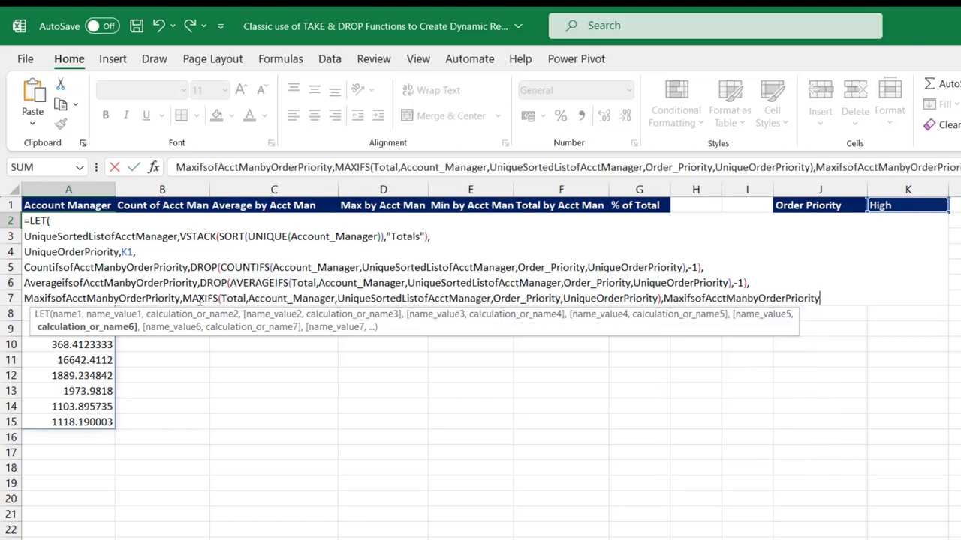
{"action": "type", "text": ")"}
{"action": "key", "text": "ctrl+Return"}
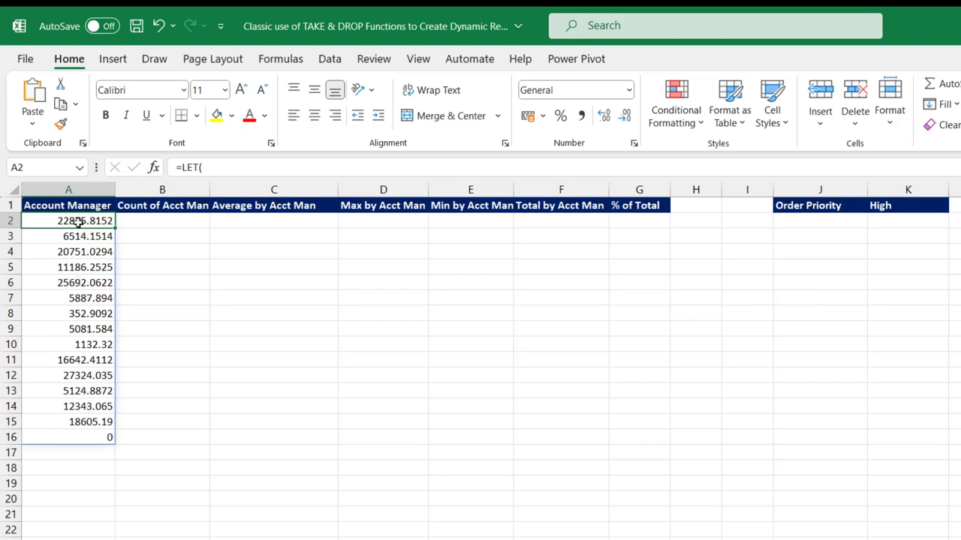
Wrap line 7's MAXIFS in DROP(…,-1) to remove the trailing 0 row.
{"action": "left_click_drag", "start_coordinate": [80, 220], "coordinate": [85, 408]}
{"action": "left_click", "coordinate": [101, 434]}
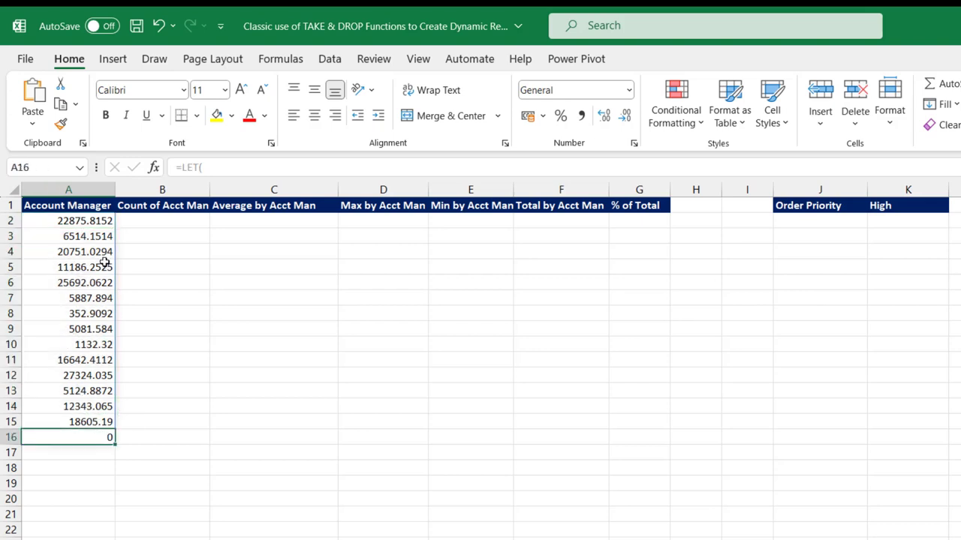
{"action": "left_click", "coordinate": [68, 219]}
{"action": "double_click", "coordinate": [68, 220]}
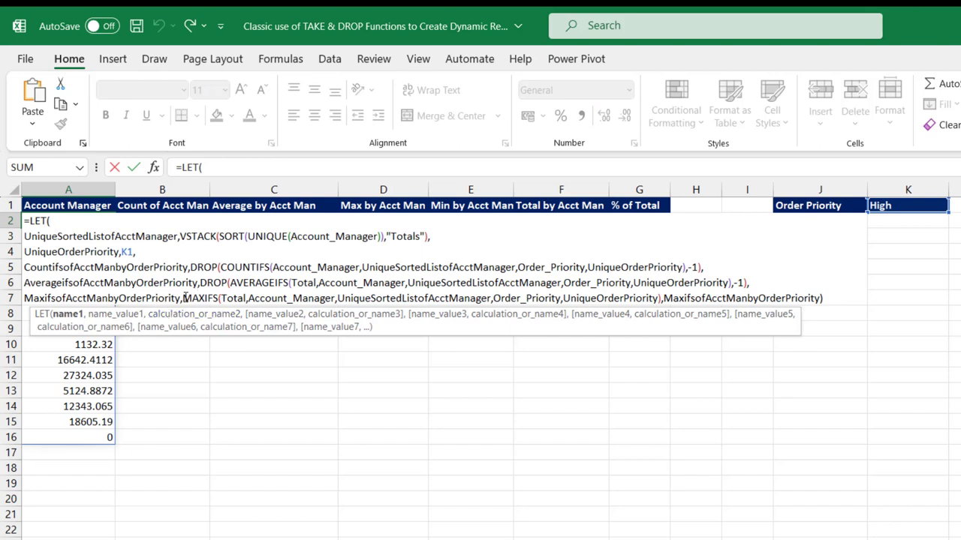
{"action": "left_click", "coordinate": [184, 298]}
{"action": "type", "text": "drop"}
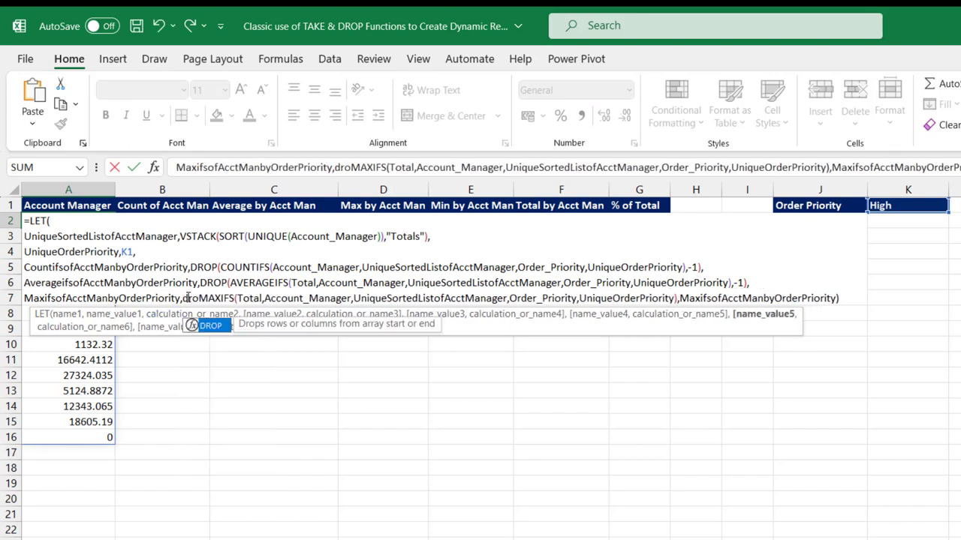
{"action": "key", "text": "Tab"}
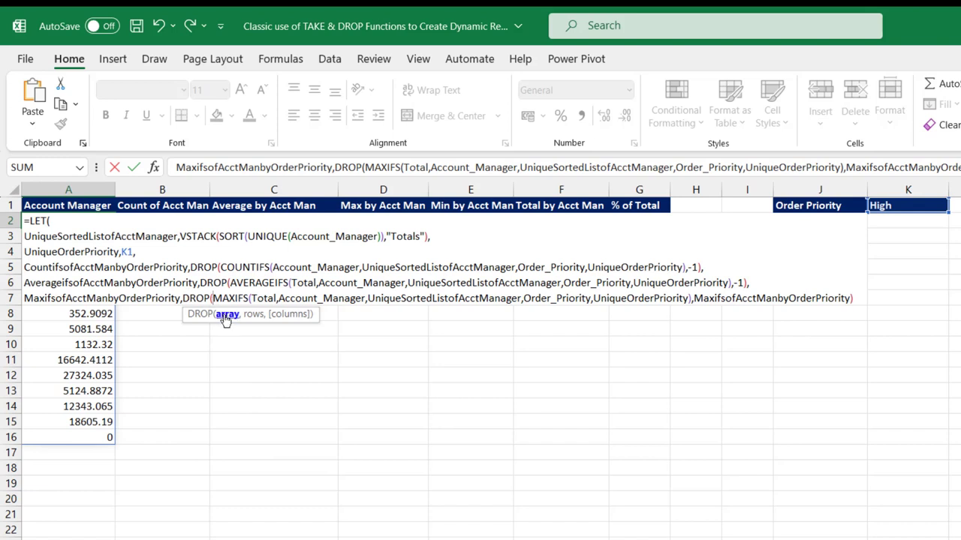
{"action": "left_click", "coordinate": [226, 314]}
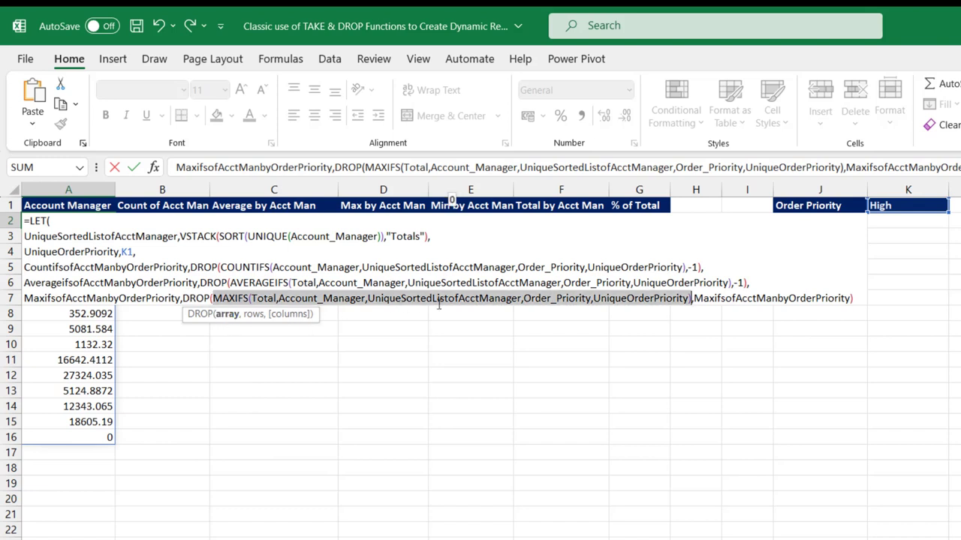
{"action": "key", "text": "Right"}
{"action": "type", "text": ","}
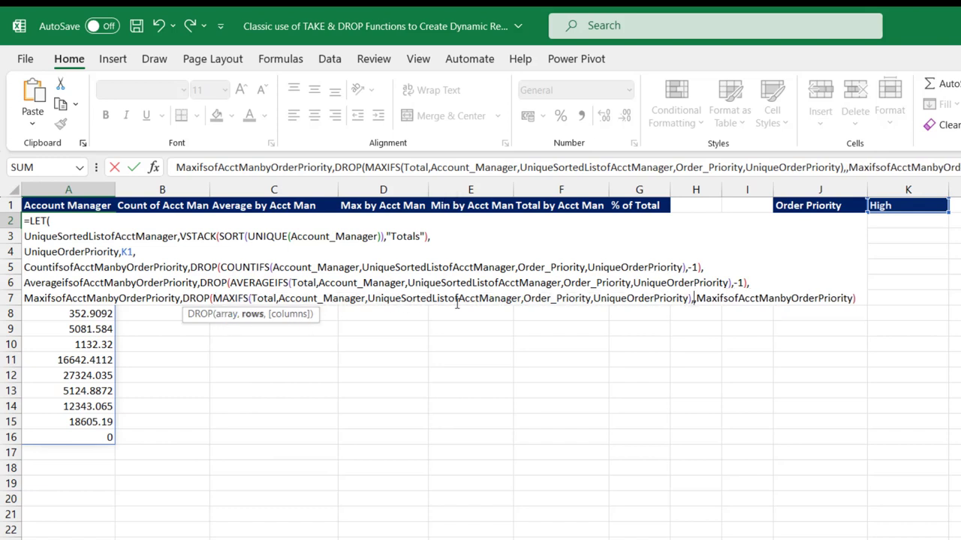
{"action": "type", "text": "-1"}
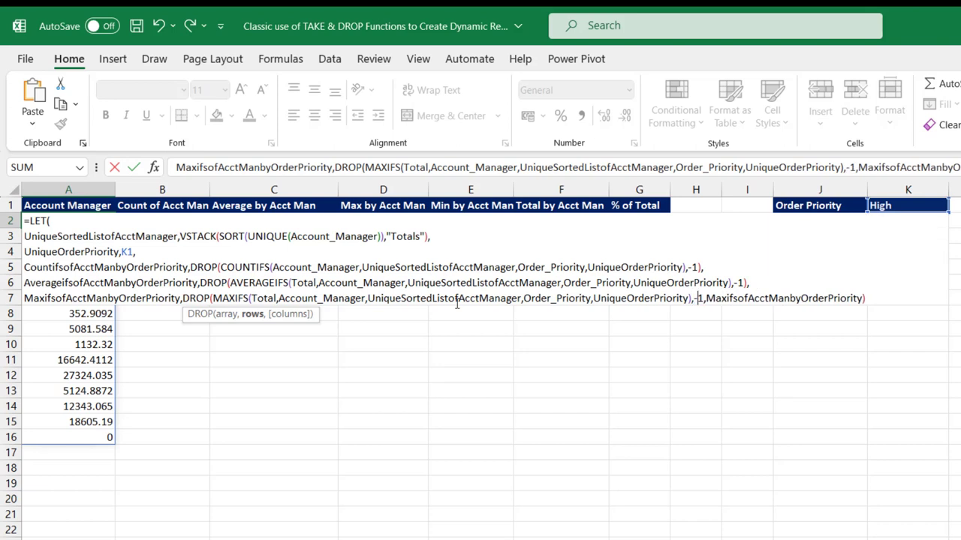
{"action": "type", "text": ")"}
{"action": "key", "text": "ctrl+Return"}
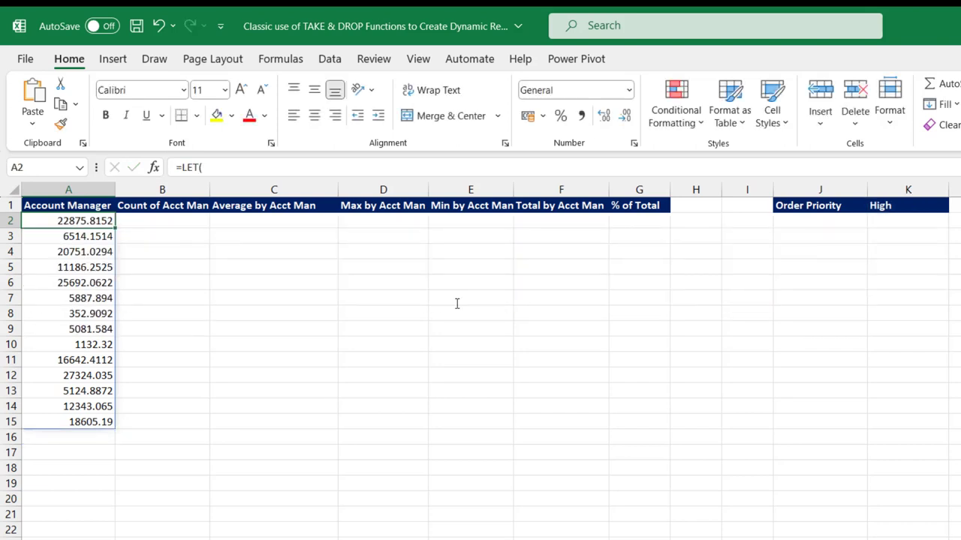
Check the maximum totals now end at 18605.19 and reopen A2's formula.
{"action": "left_click_drag", "start_coordinate": [70, 216], "coordinate": [84, 421]}
{"action": "left_click", "coordinate": [78, 219]}
{"action": "double_click", "coordinate": [78, 219]}
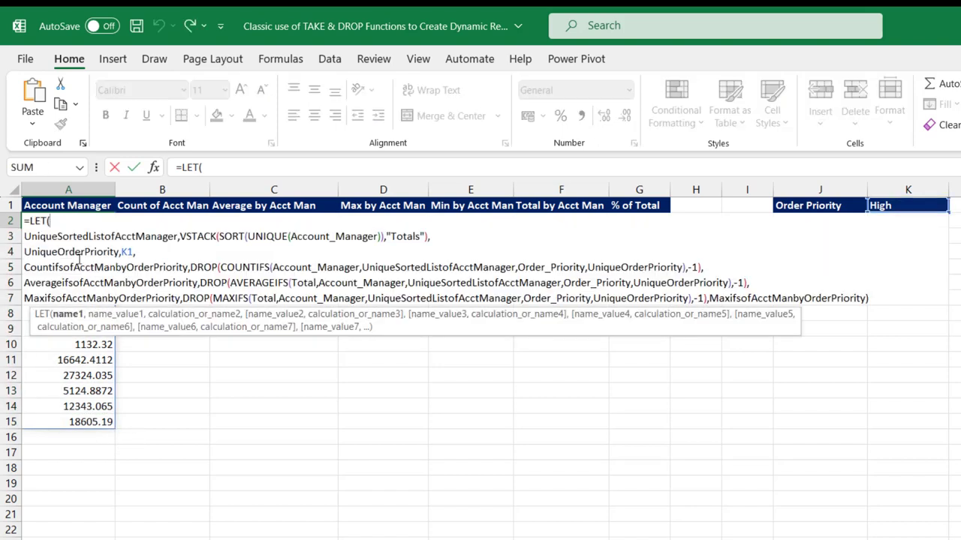
Duplicate the MAXIFS line as line 8, renamed MinifsofAcctManbyOrderPriority.
{"action": "double_click", "coordinate": [854, 298]}
{"action": "key", "text": "BackSpace"}
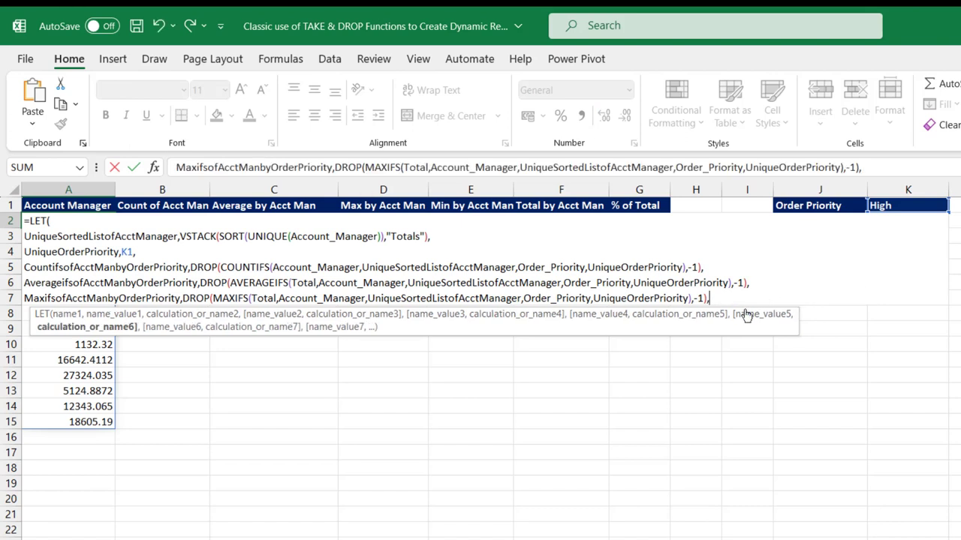
{"action": "left_click_drag", "start_coordinate": [735, 298], "coordinate": [3, 345]}
{"action": "key", "text": "ctrl+c"}
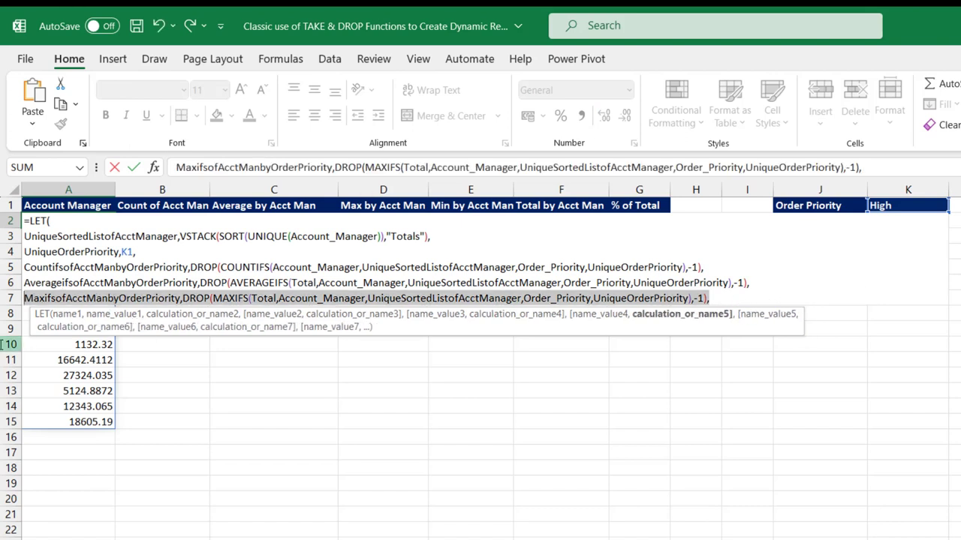
{"action": "key", "text": "Right"}
{"action": "key", "text": "alt+Return"}
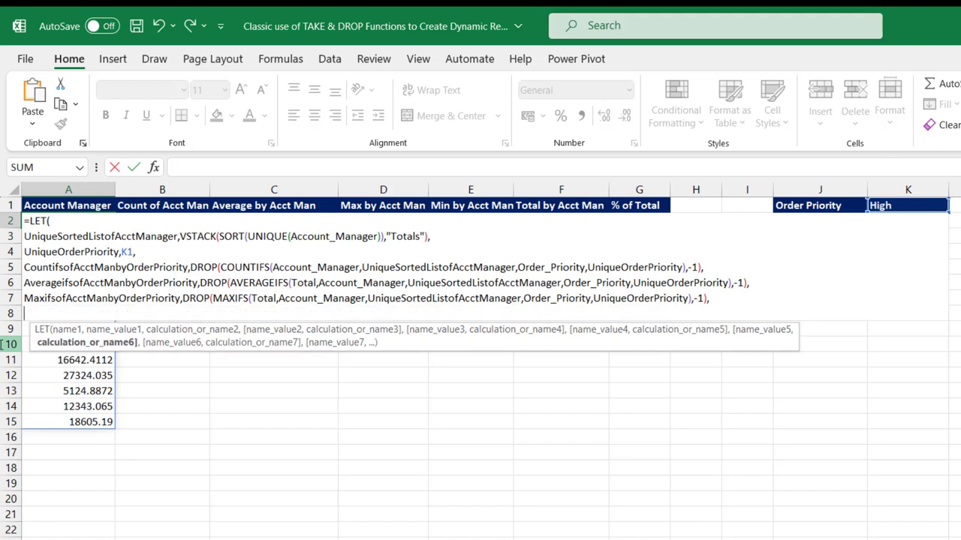
{"action": "key", "text": "ctrl+v"}
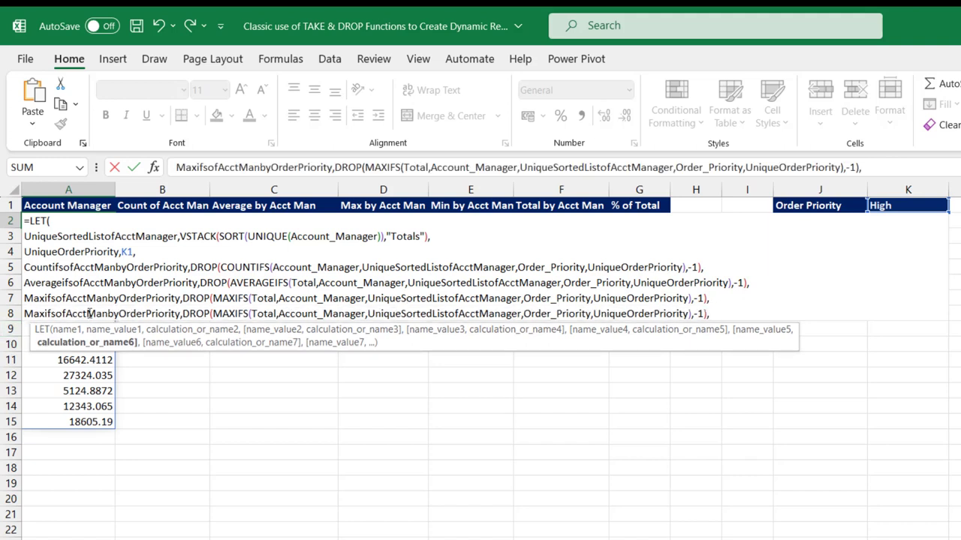
{"action": "left_click", "coordinate": [45, 314]}
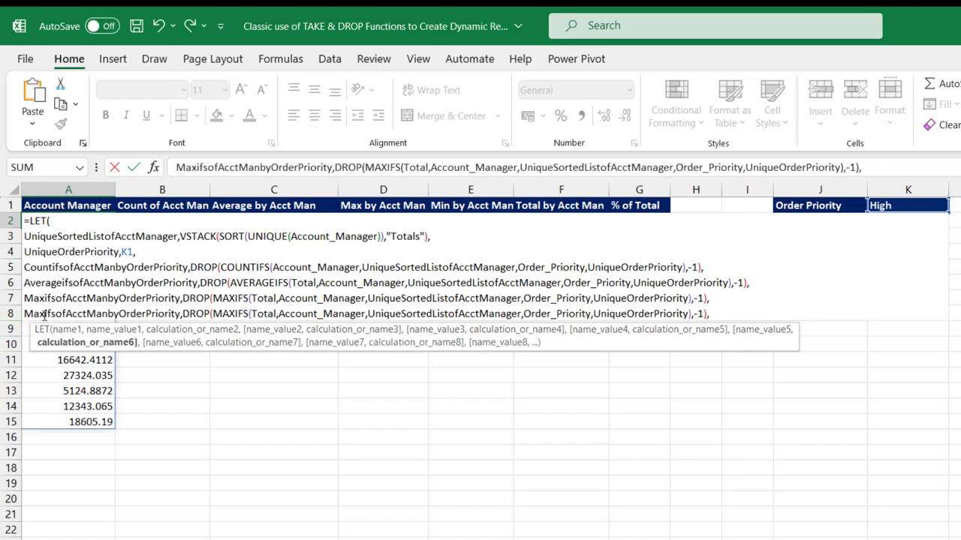
{"action": "key", "text": "BackSpace"}
{"action": "key", "text": "BackSpace"}
{"action": "type", "text": "in"}
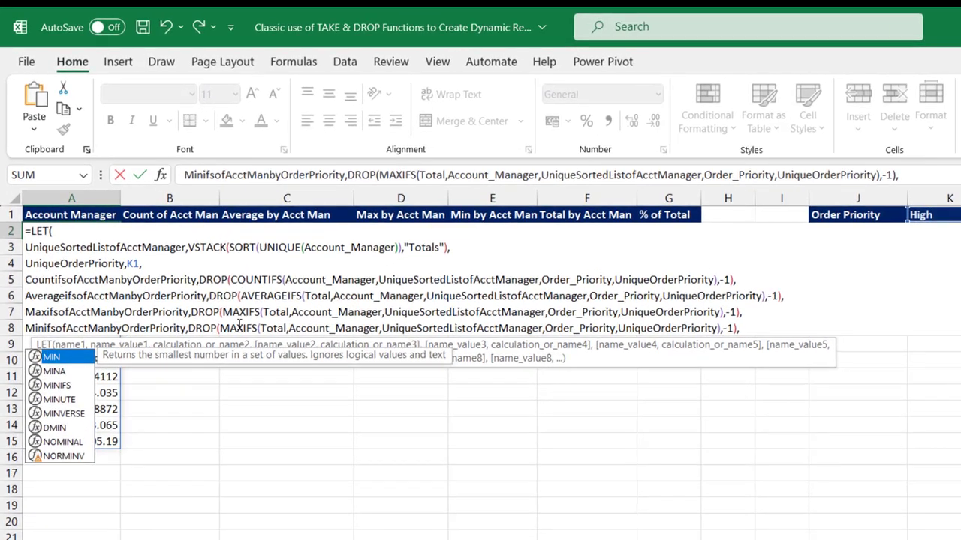
Change MAXIFS to MINIFS on line 8.
{"action": "double_click", "coordinate": [239, 328]}
{"action": "key", "text": "ctrl+v"}
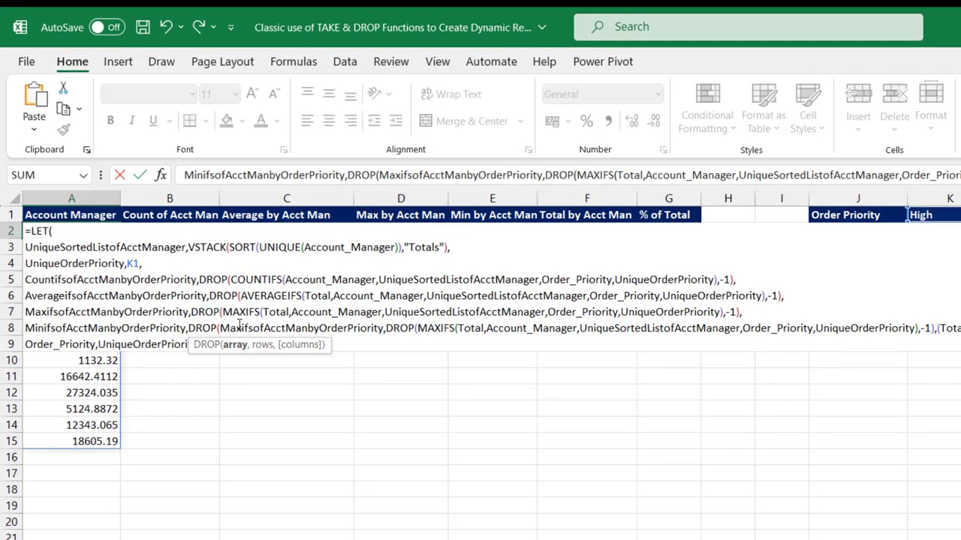
{"action": "key", "text": "ctrl+z"}
{"action": "type", "text": "min"}
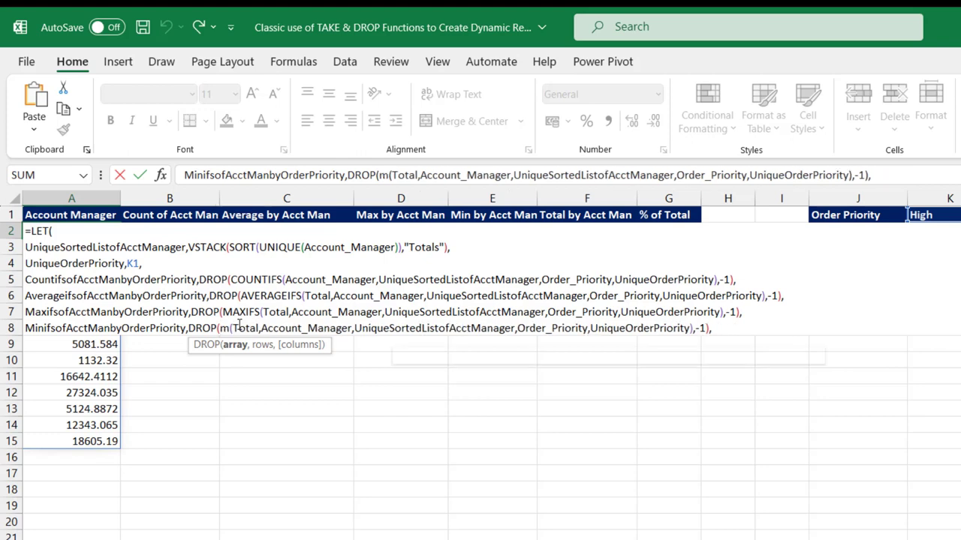
{"action": "key", "text": "Down"}
{"action": "key", "text": "Down"}
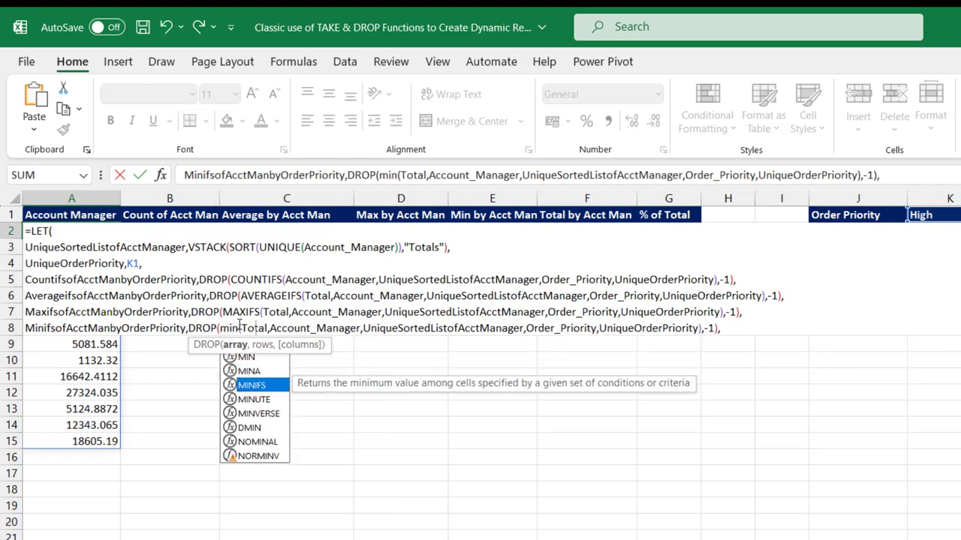
{"action": "type", "text": "ifs"}
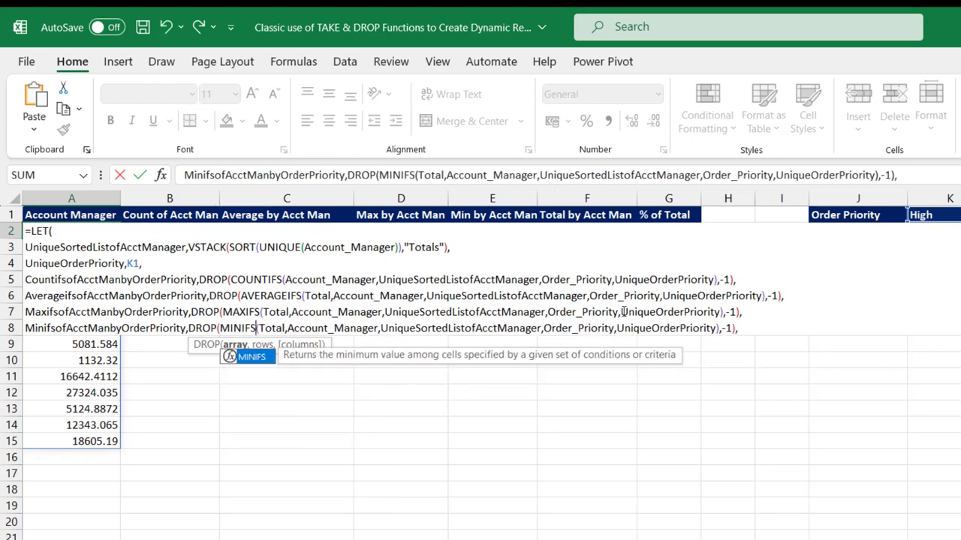
Return MinifsofAcctManbyOrderPriority as the LET result and commit to view minimum totals.
{"action": "left_click", "coordinate": [750, 329]}
{"action": "type", "text": "mi"}
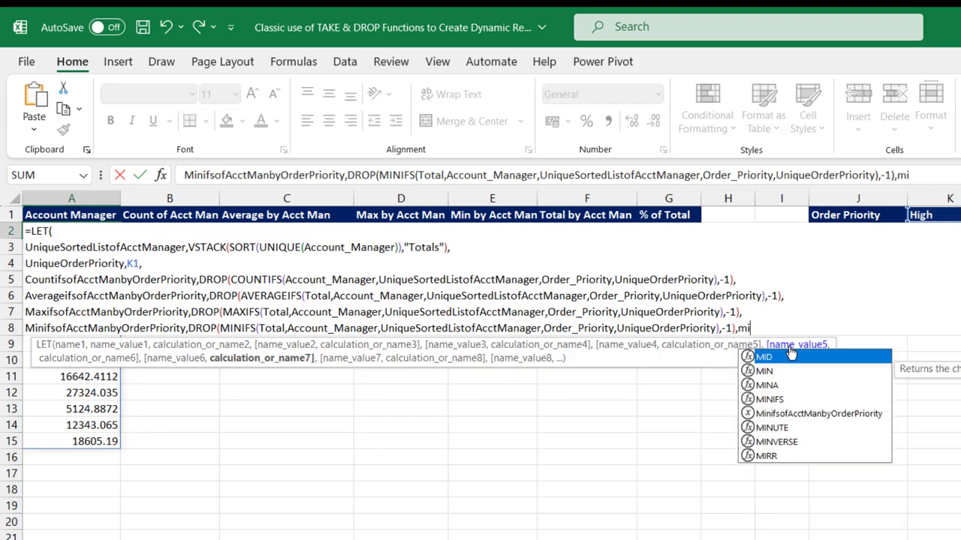
{"action": "key", "text": "Down"}
{"action": "key", "text": "Down"}
{"action": "key", "text": "Down"}
{"action": "key", "text": "Down"}
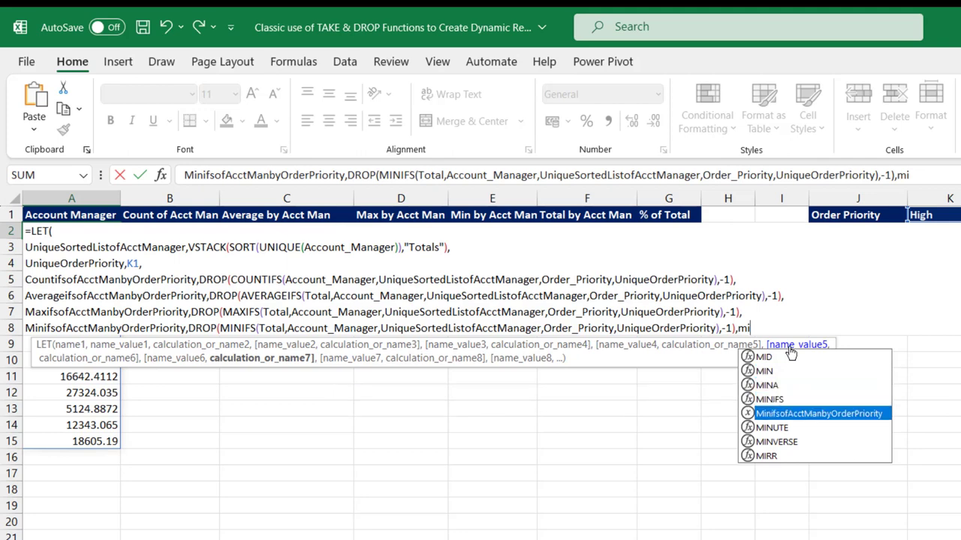
{"action": "key", "text": "Tab"}
{"action": "type", "text": ")"}
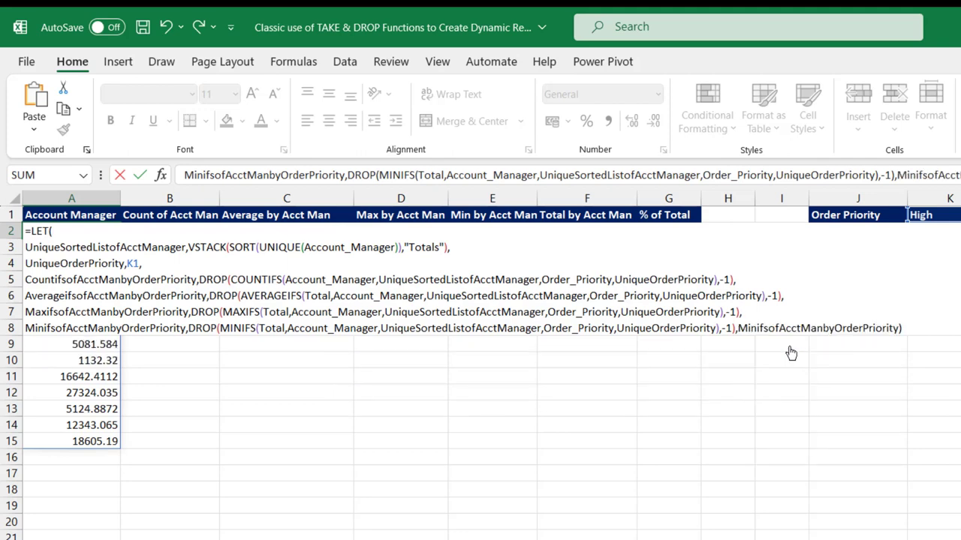
{"action": "key", "text": "ctrl+Return"}
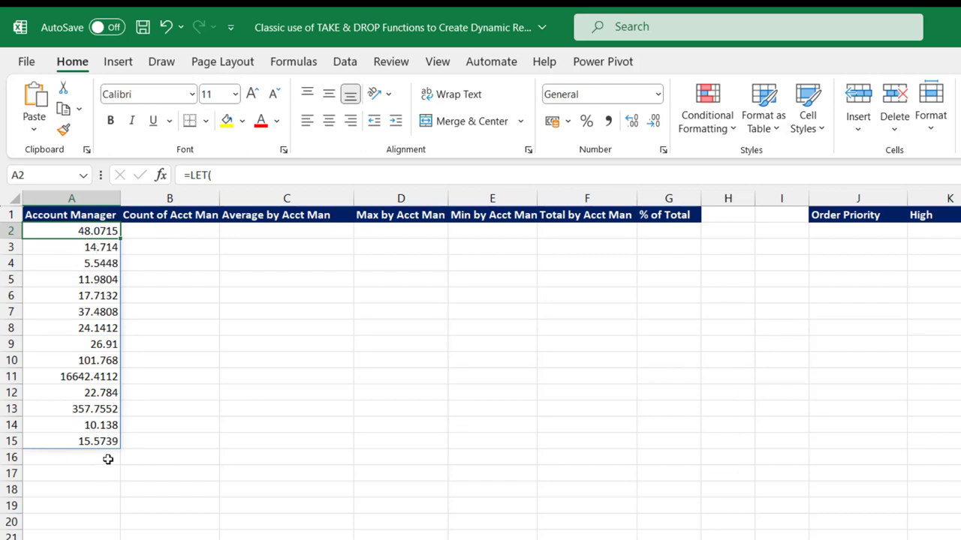
Remove the Minifs result name and add an empty line 9 to the formula.
{"action": "double_click", "coordinate": [78, 230]}
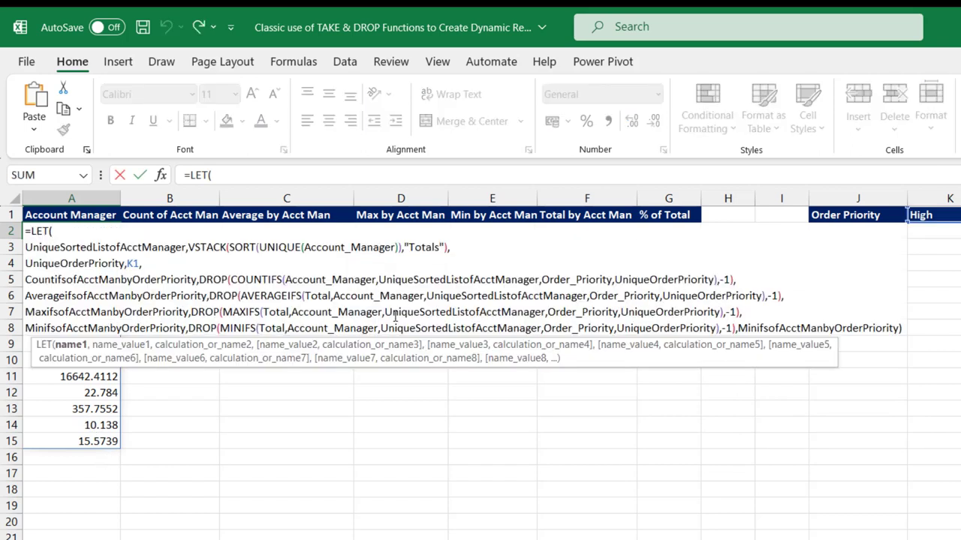
{"action": "double_click", "coordinate": [826, 328]}
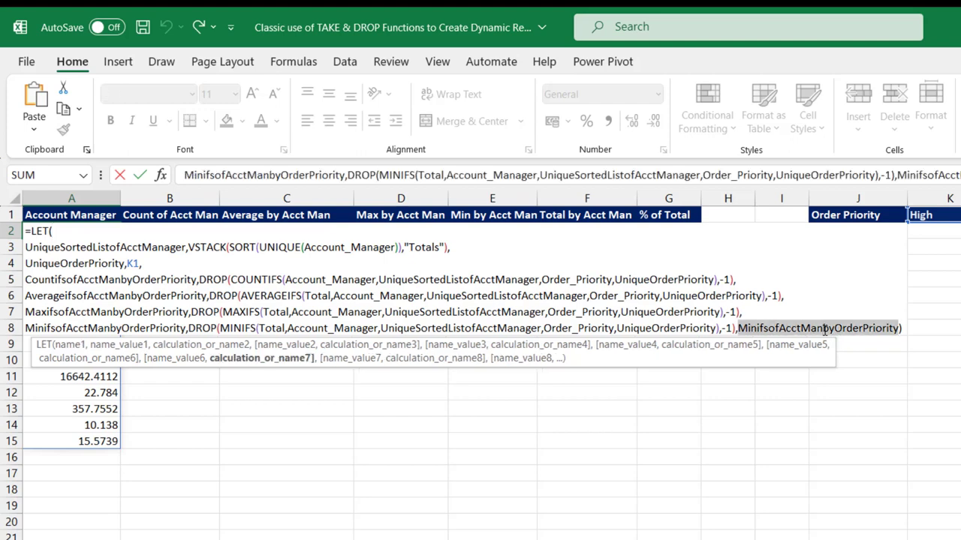
{"action": "key", "text": "BackSpace"}
{"action": "key", "text": "alt+Return"}
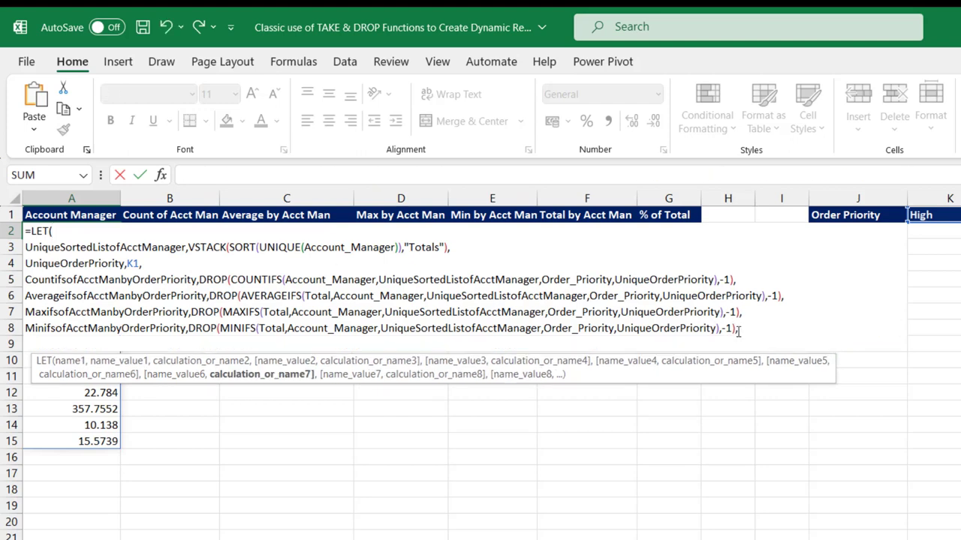
Duplicate the MINIFS line as line 9, renamed SumifsofAcctManbyOrderPriority and using SUMIFS.
{"action": "left_click_drag", "start_coordinate": [742, 328], "coordinate": [9, 328]}
{"action": "key", "text": "ctrl+c"}
{"action": "key", "text": "Right"}
{"action": "key", "text": "ctrl+v"}
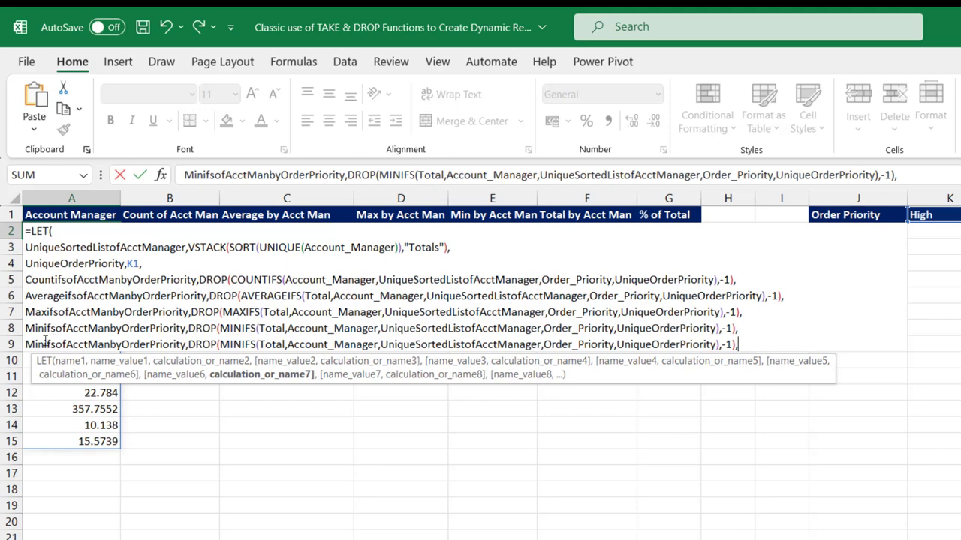
{"action": "key", "text": "BackSpace"}
{"action": "key", "text": "BackSpace"}
{"action": "key", "text": "BackSpace"}
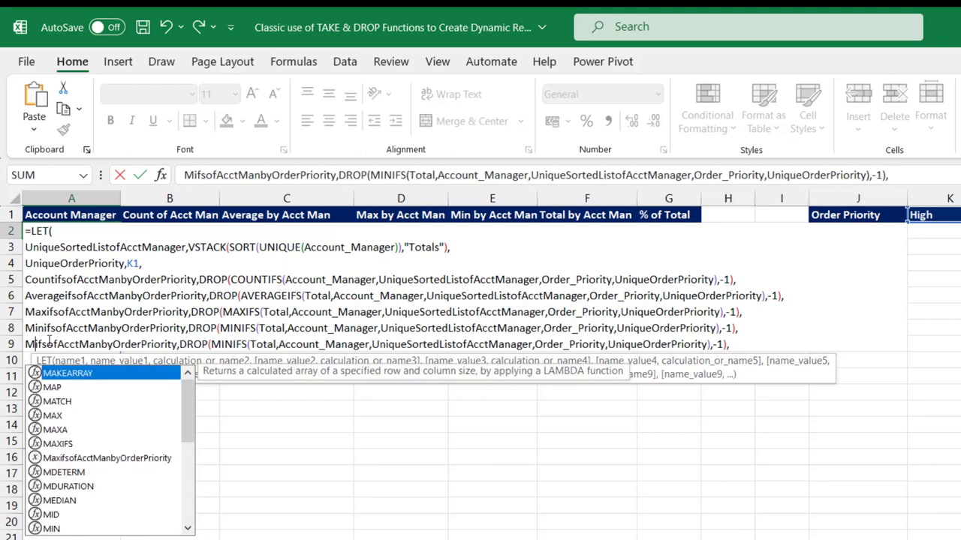
{"action": "type", "text": "Sum"}
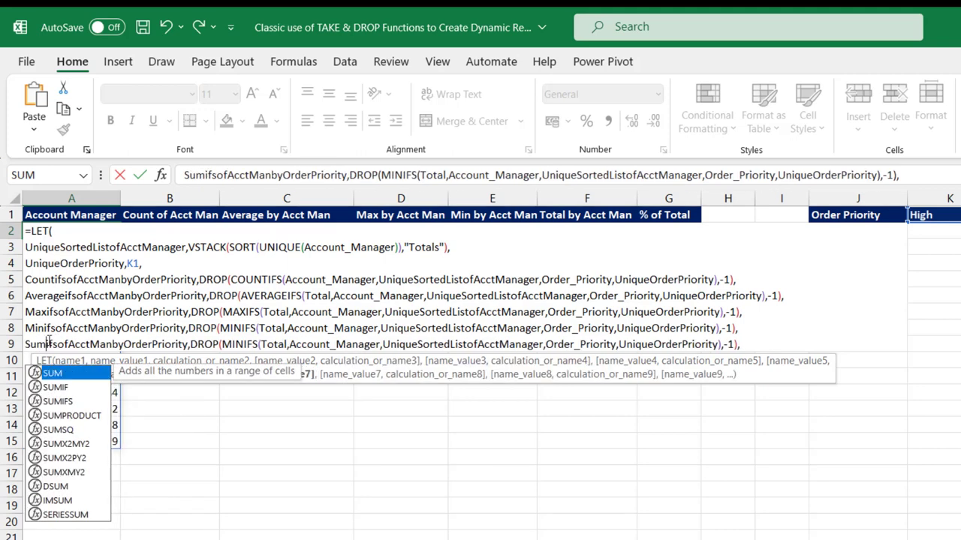
{"action": "double_click", "coordinate": [241, 343]}
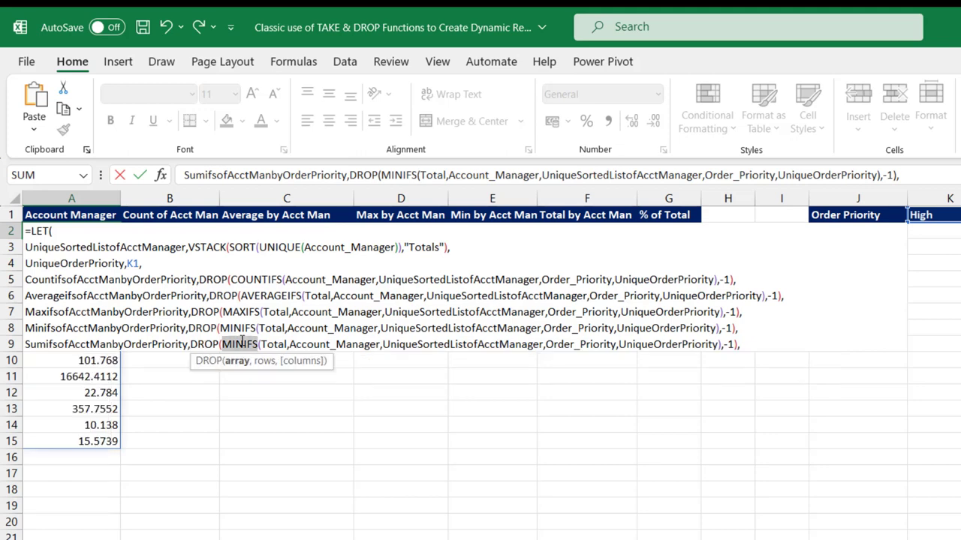
{"action": "type", "text": "sum"}
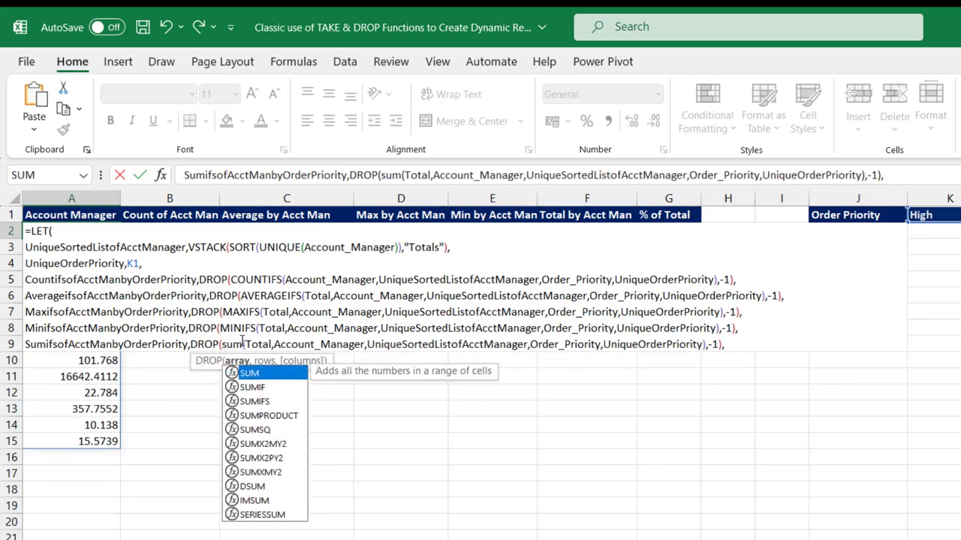
{"action": "key", "text": "Down"}
{"action": "key", "text": "Down"}
{"action": "key", "text": "Tab"}
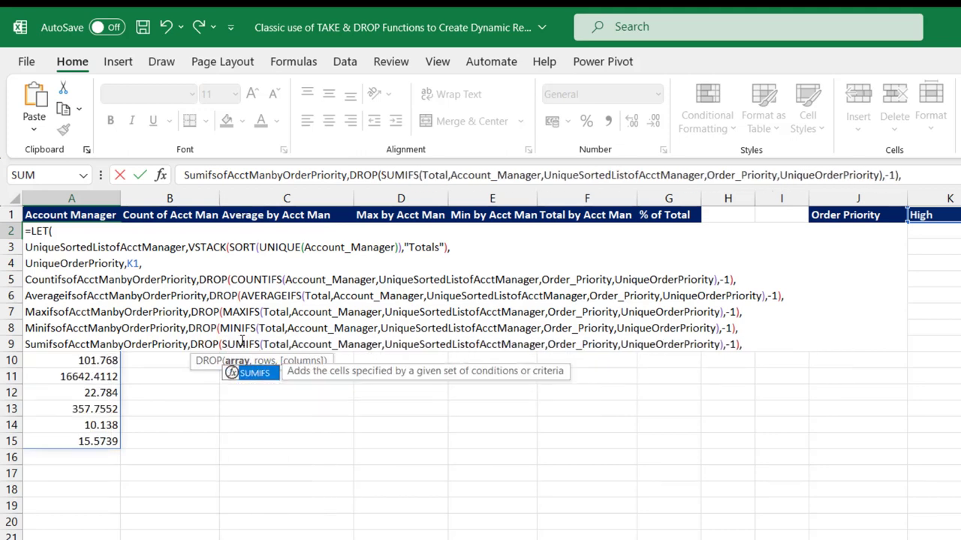
Return SumifsofAcctManbyOrderPriority from the LET formula and check the spilled per-manager sums in column A.
{"action": "left_click", "coordinate": [757, 345]}
{"action": "type", "text": "sumi"}
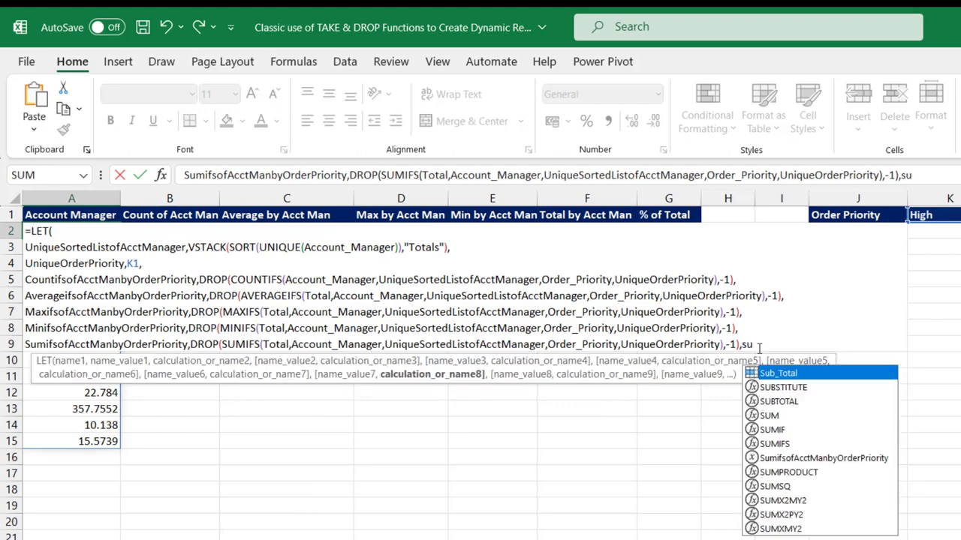
{"action": "key", "text": "Down"}
{"action": "key", "text": "Down"}
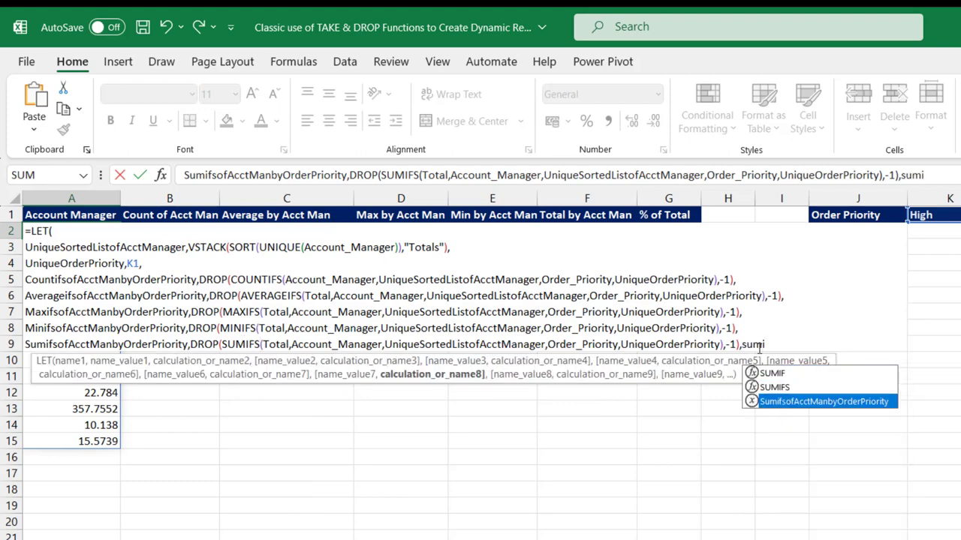
{"action": "key", "text": "Tab"}
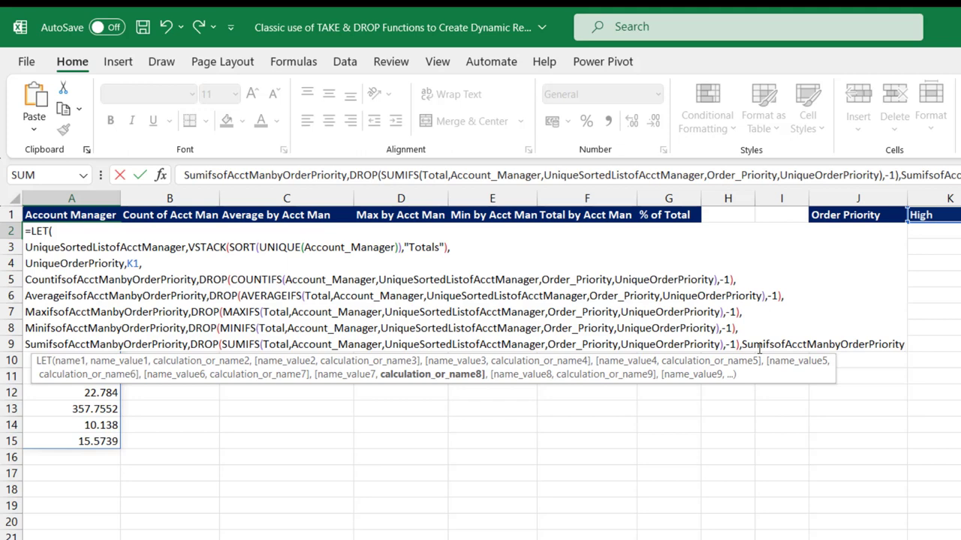
{"action": "type", "text": ")"}
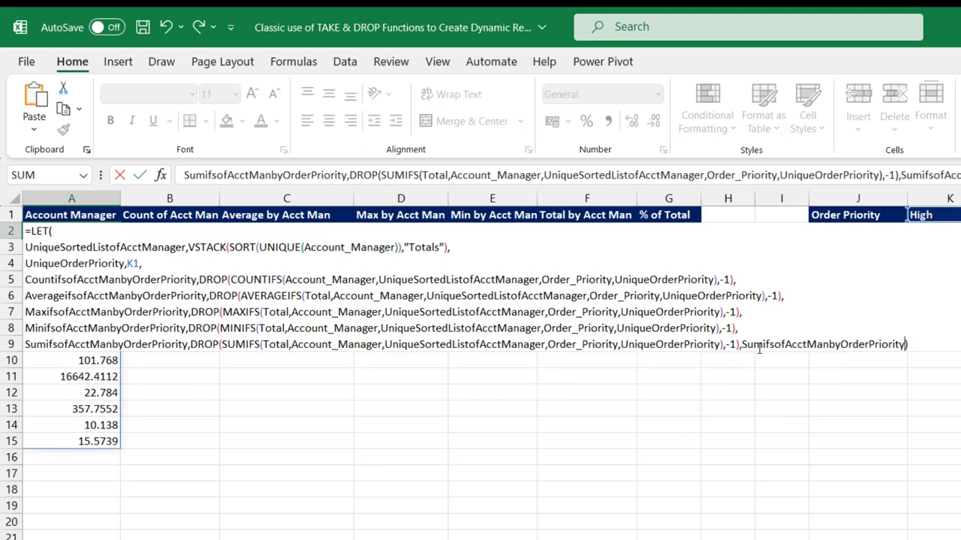
{"action": "key", "text": "ctrl+Return"}
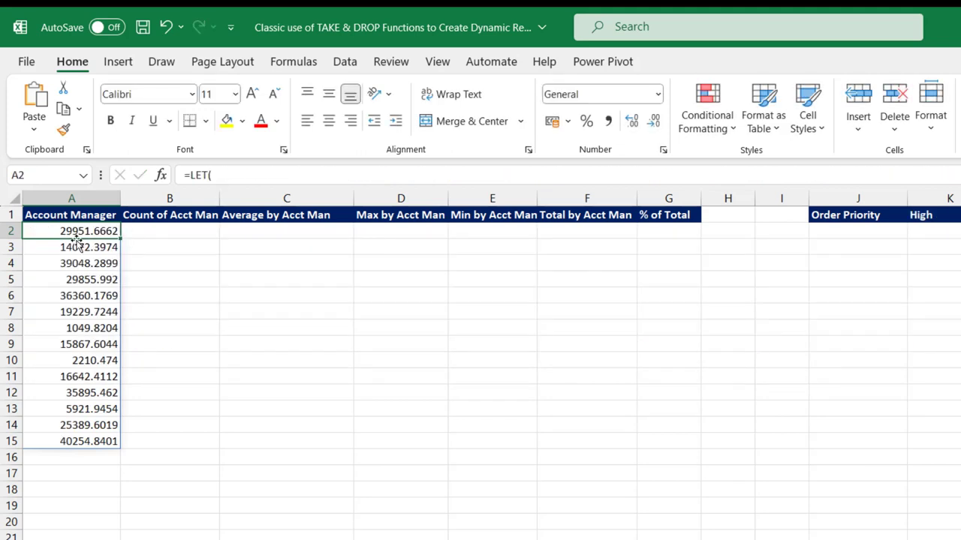
{"action": "mouse_move", "coordinate": [77, 226]}
{"action": "left_mouse_down"}
{"action": "mouse_move", "coordinate": [101, 457]}
{"action": "mouse_move", "coordinate": [96, 441]}
{"action": "left_mouse_up"}
{"action": "left_click", "coordinate": [79, 457]}
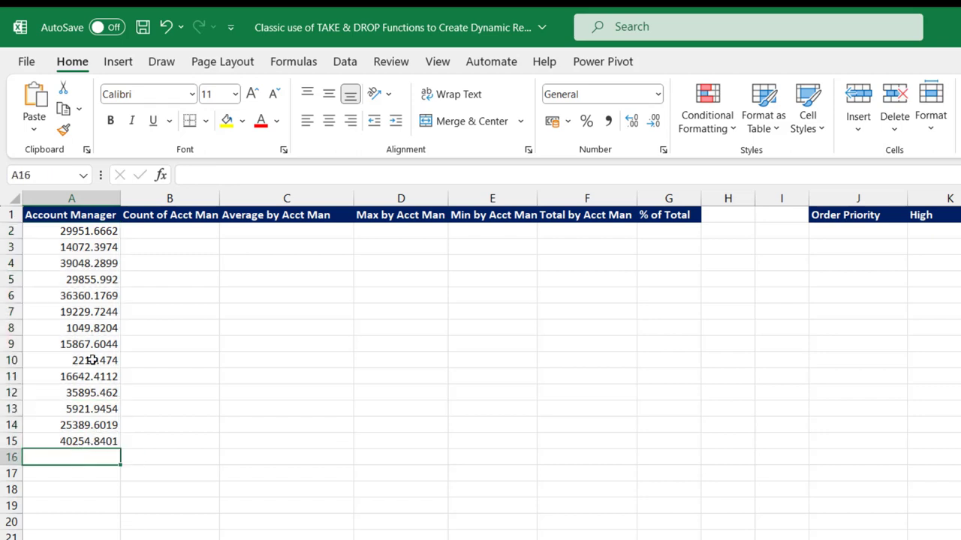
Remove the trailing SumifsofAcctManbyOrderPriority test name from A2's LET formula and start line 10.
{"action": "double_click", "coordinate": [75, 233]}
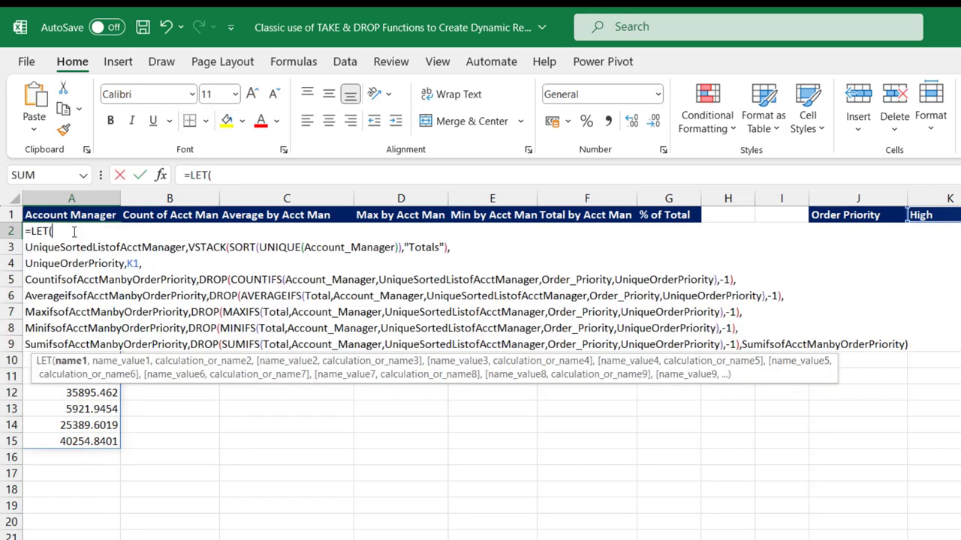
{"action": "double_click", "coordinate": [860, 343]}
{"action": "key", "text": "BackSpace"}
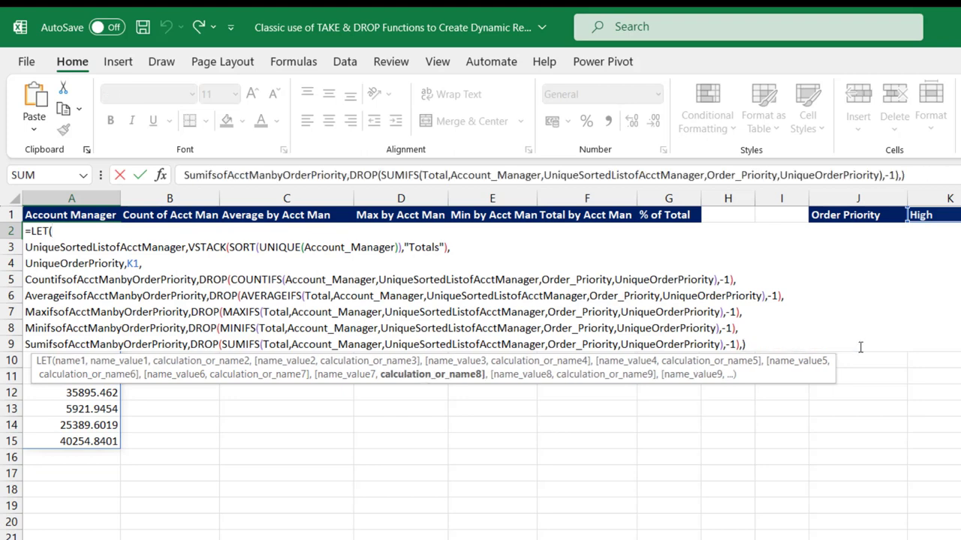
{"action": "key", "text": "BackSpace"}
{"action": "key", "text": "alt+Return"}
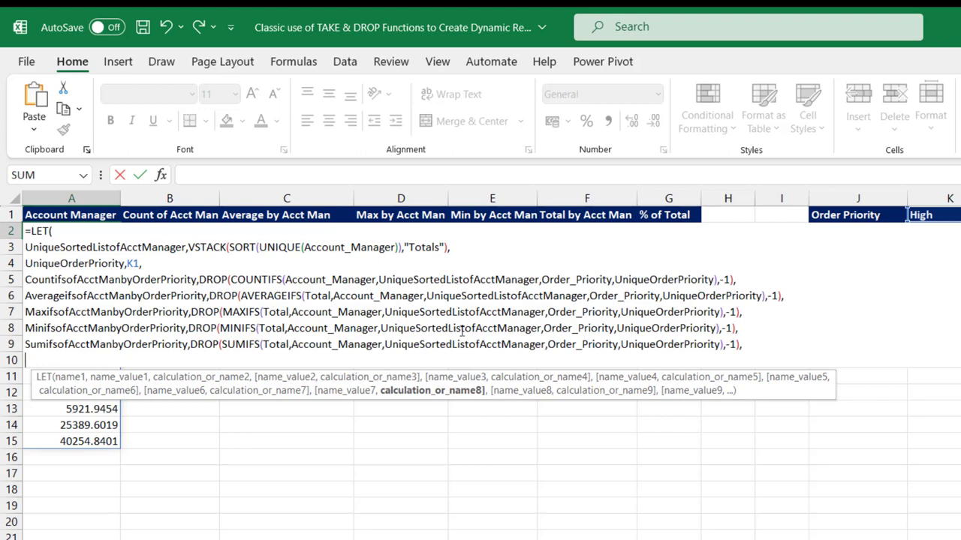
Define resultofCountifsofAcctManbyOrderPriority as VSTACK of the counts with SUM of CountifsofAcctManbyOrderPriority.
{"action": "type", "text": "resultof"}
{"action": "double_click", "coordinate": [94, 279]}
{"action": "key", "text": "ctrl+c"}
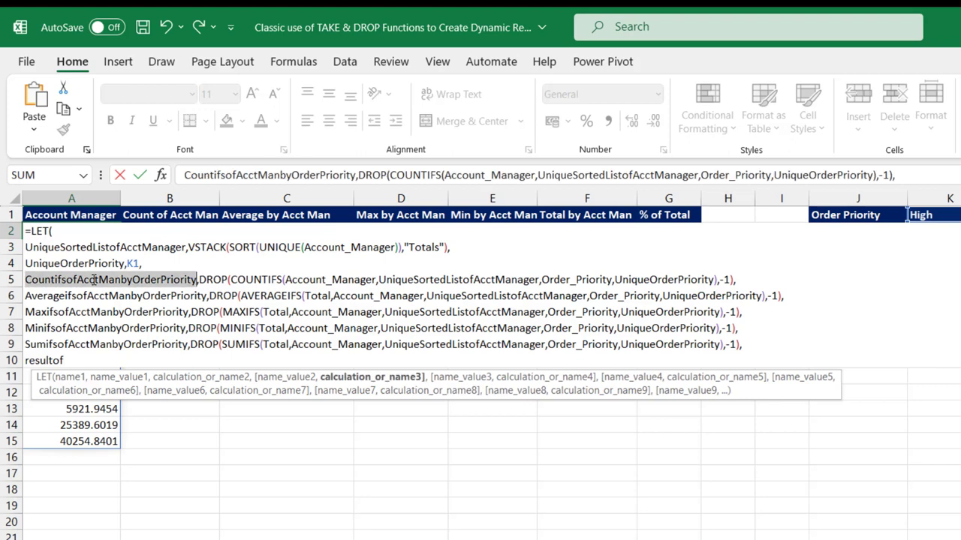
{"action": "left_click", "coordinate": [69, 361]}
{"action": "key", "text": "ctrl+v"}
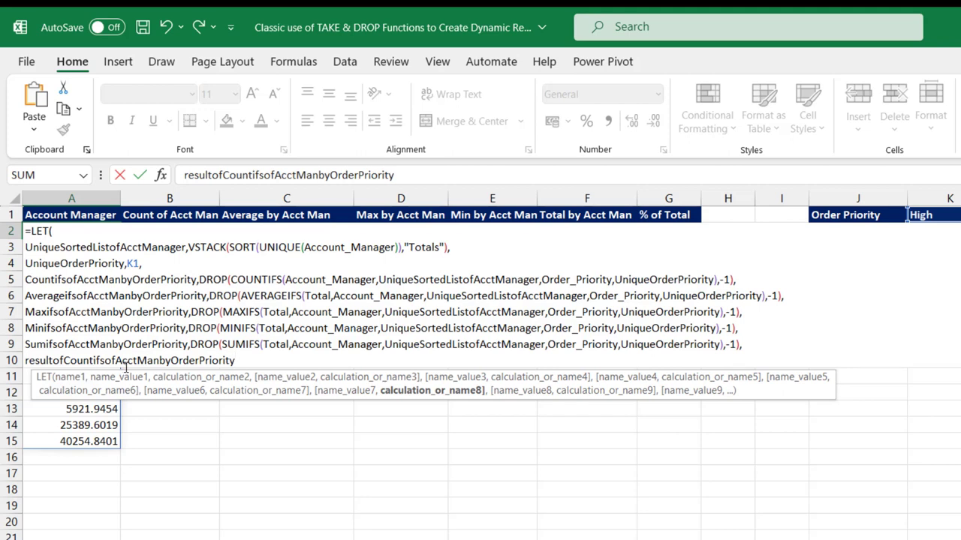
{"action": "type", "text": ",vst"}
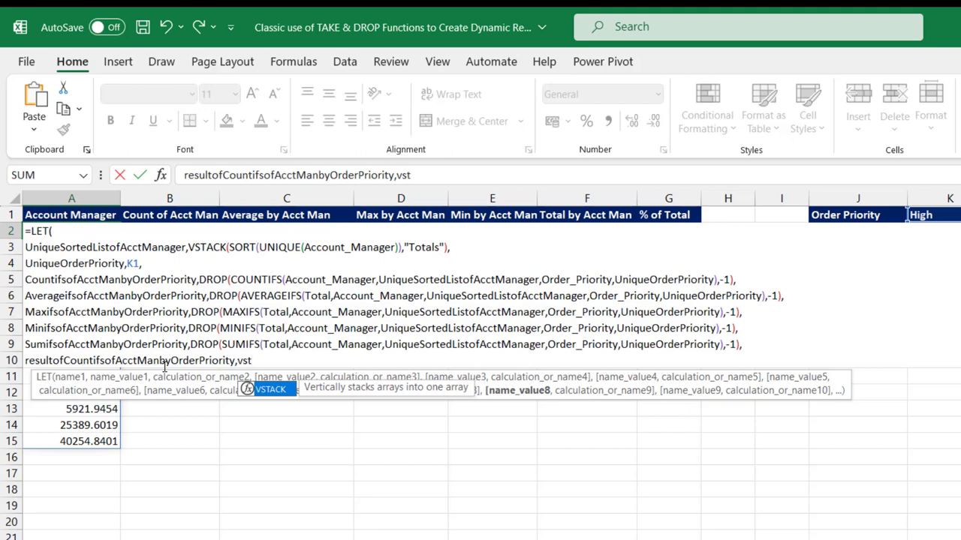
{"action": "key", "text": "Tab"}
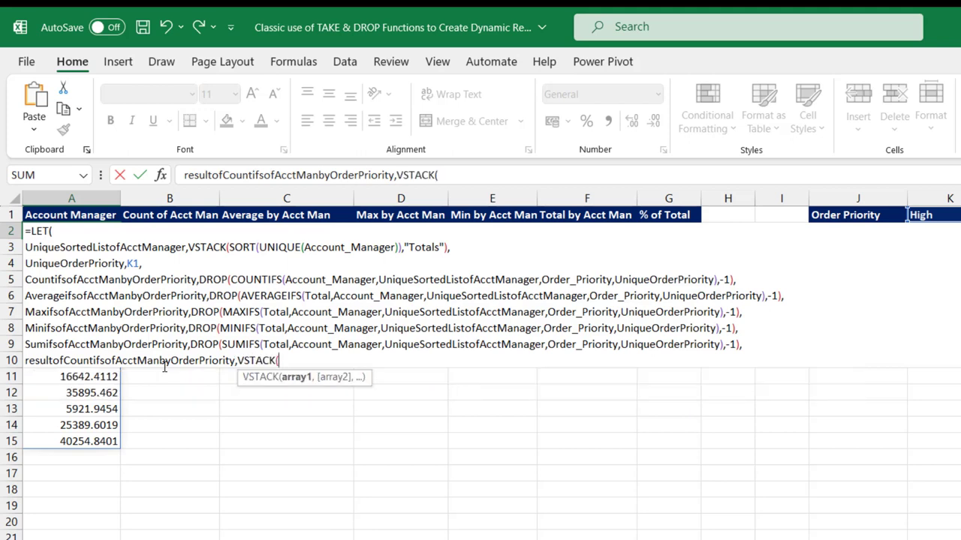
{"action": "type", "text": "CountifsofAcctManbyOrderPriority"}
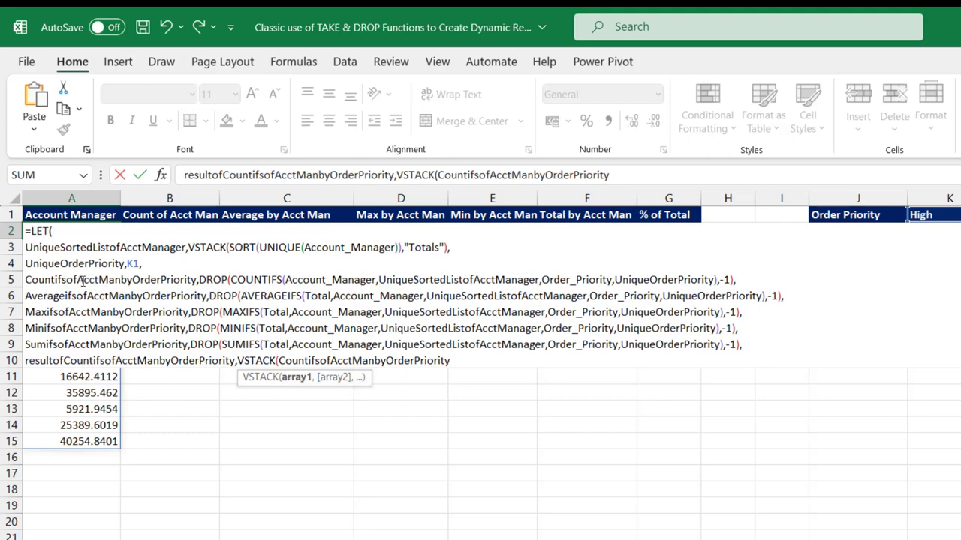
{"action": "left_click_drag", "start_coordinate": [66, 282], "coordinate": [184, 284]}
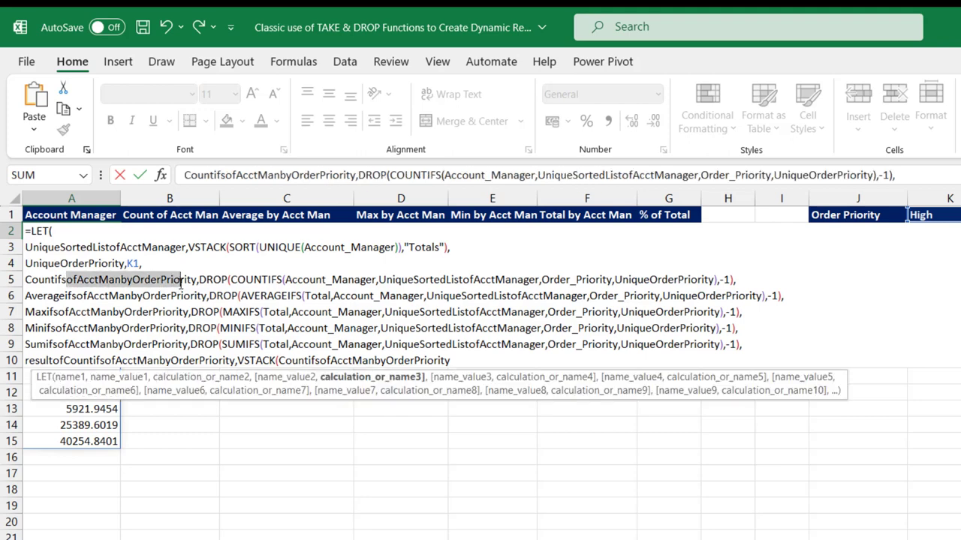
{"action": "key", "text": "Right"}
{"action": "left_click", "coordinate": [387, 360]}
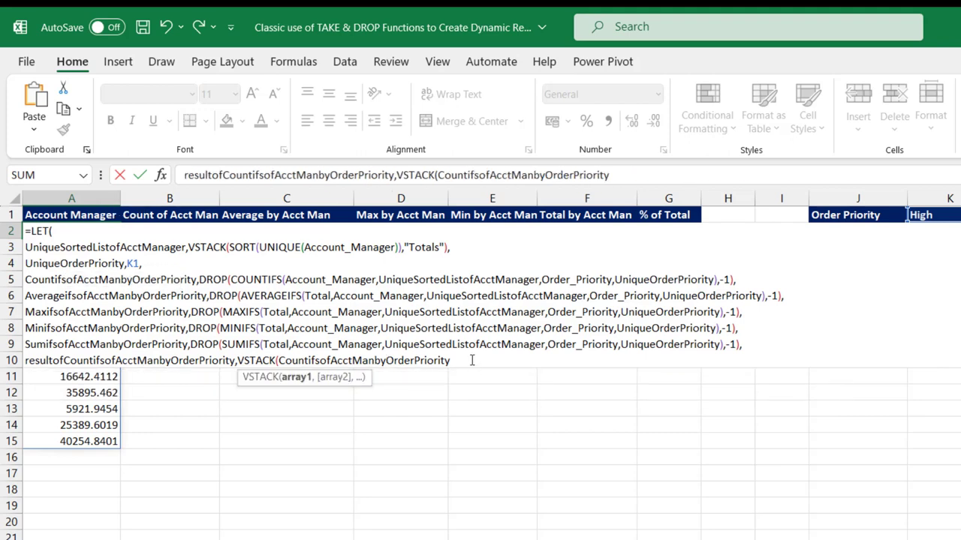
{"action": "type", "text": ","}
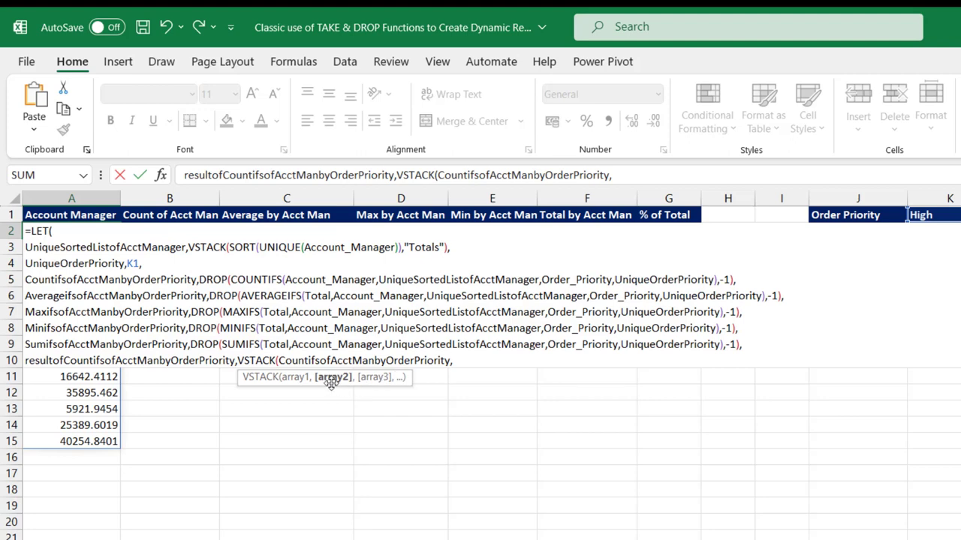
{"action": "type", "text": "sum"}
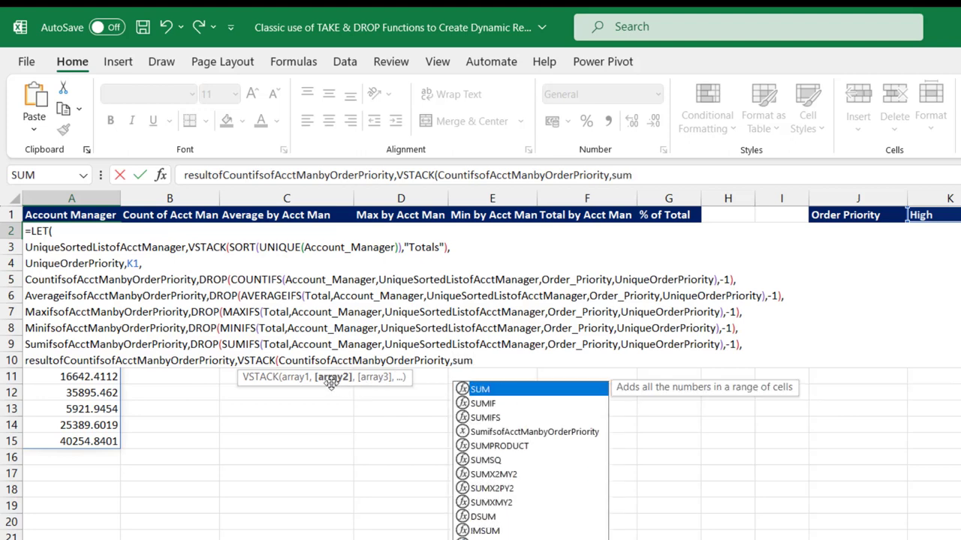
{"action": "key", "text": "Tab"}
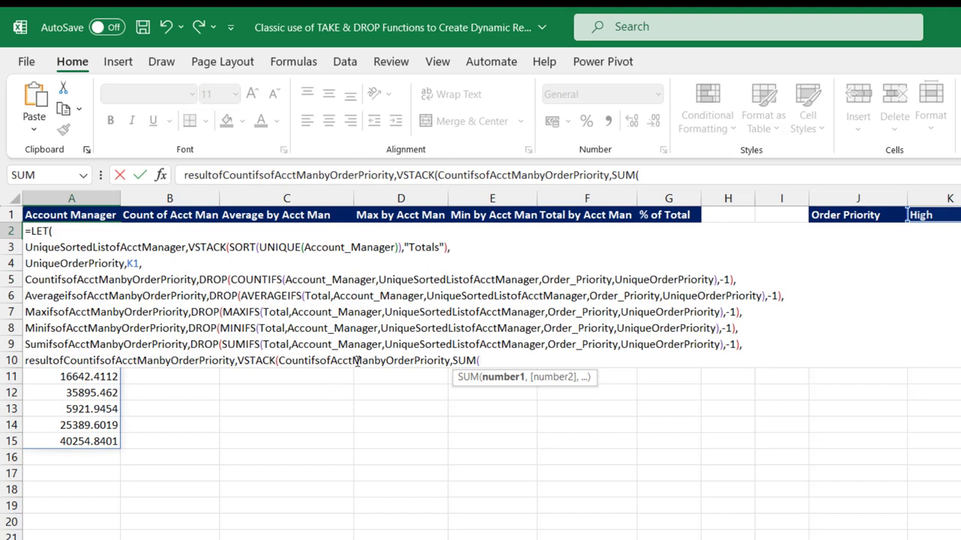
{"action": "key", "text": "ctrl+v"}
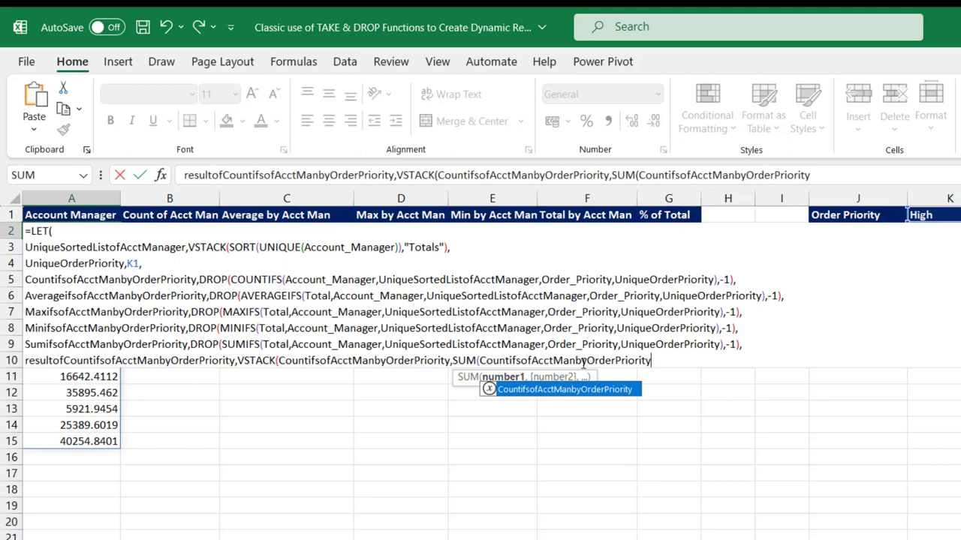
Return resultofCountifsofAcctManbyOrderPriority as the LET result and enter the formula.
{"action": "left_click", "coordinate": [547, 361]}
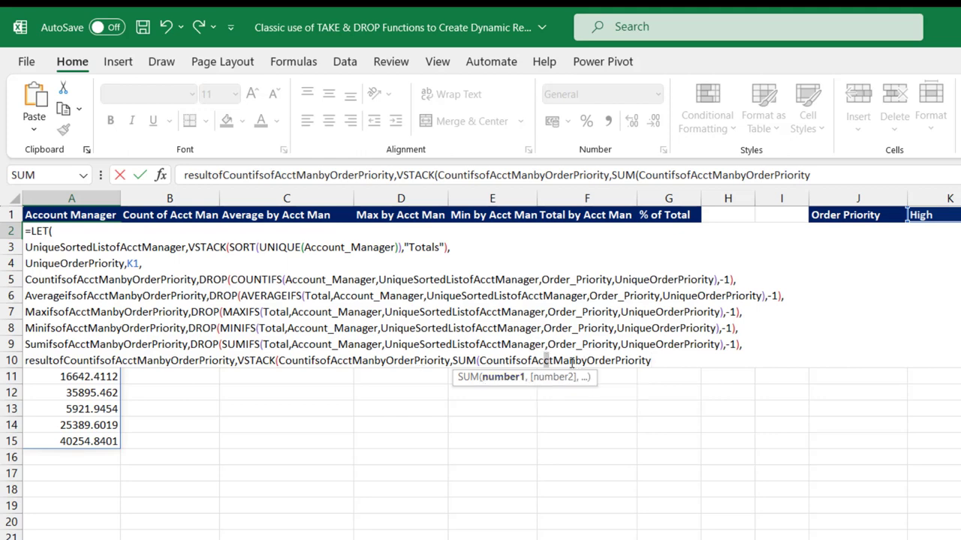
{"action": "left_click", "coordinate": [671, 362]}
{"action": "type", "text": "))"}
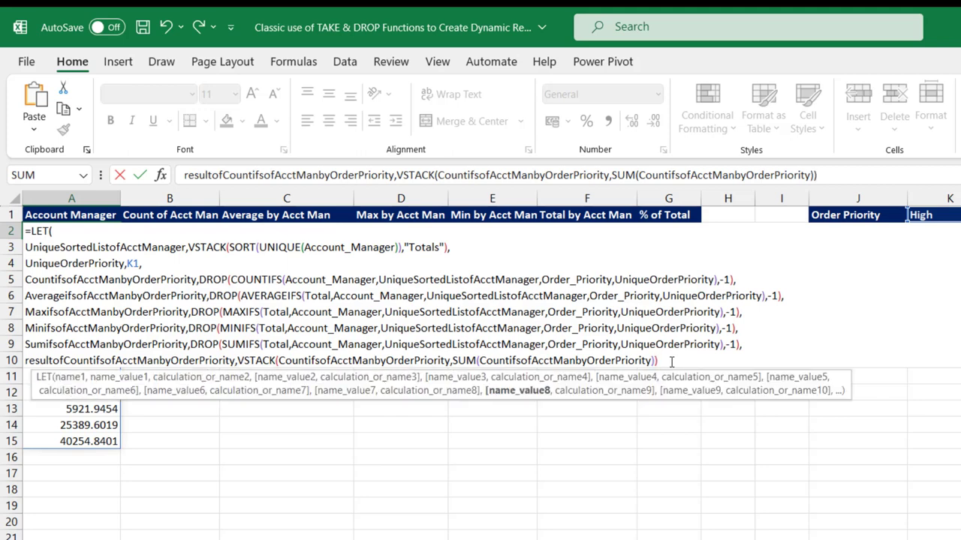
{"action": "type", "text": ","}
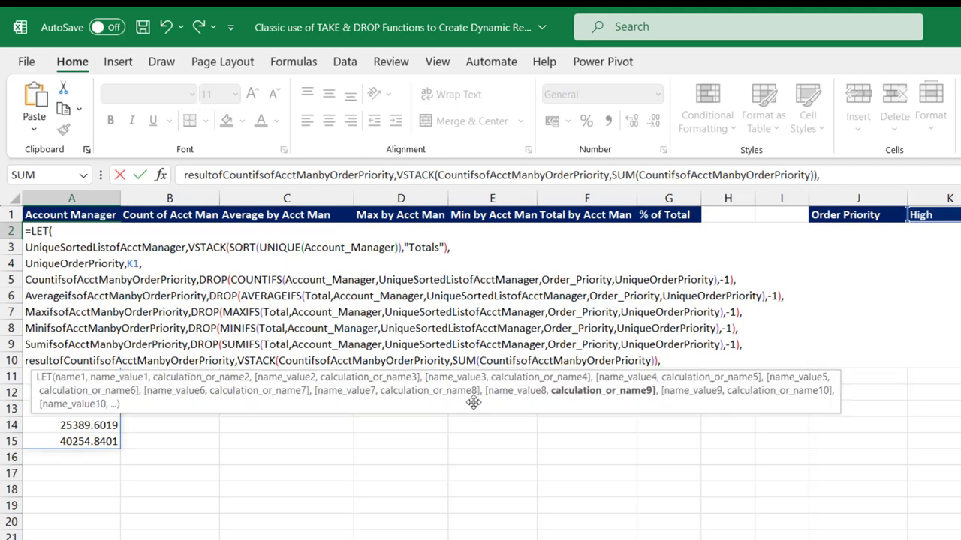
{"action": "type", "text": "resu"}
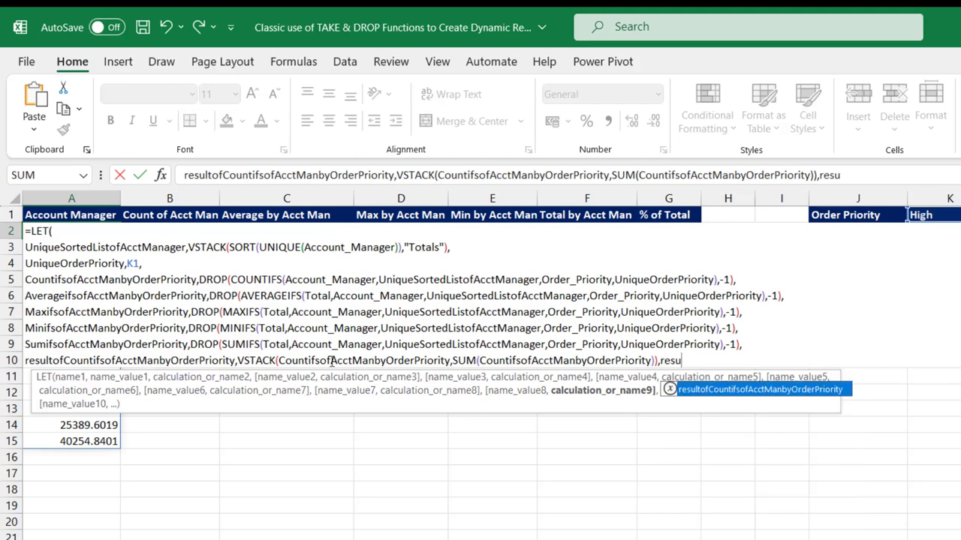
{"action": "key", "text": "Tab"}
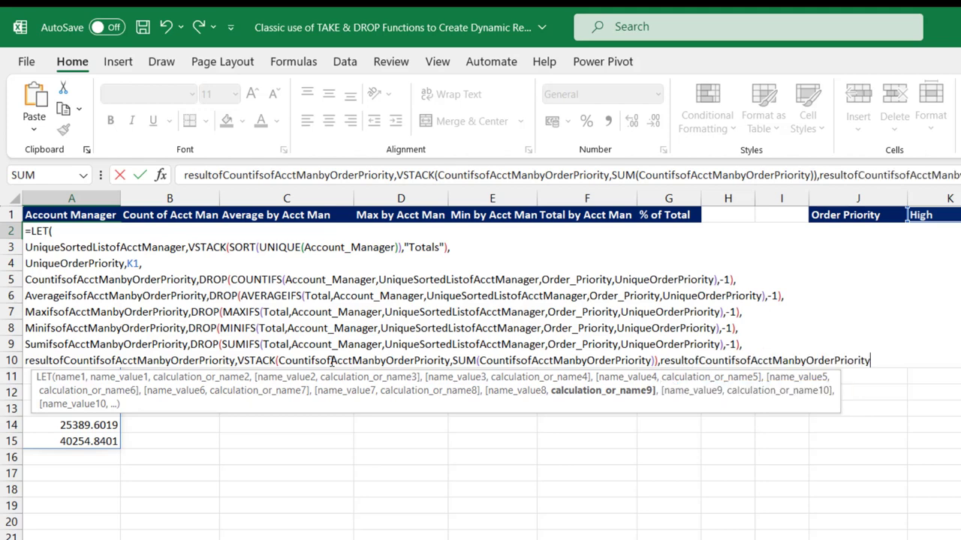
{"action": "type", "text": ")"}
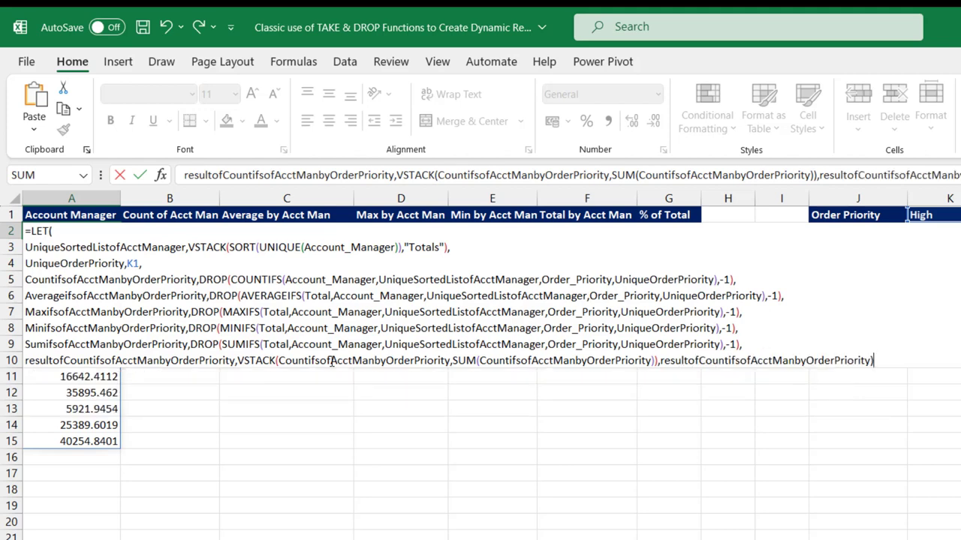
{"action": "key", "text": "ctrl+shift+Return"}
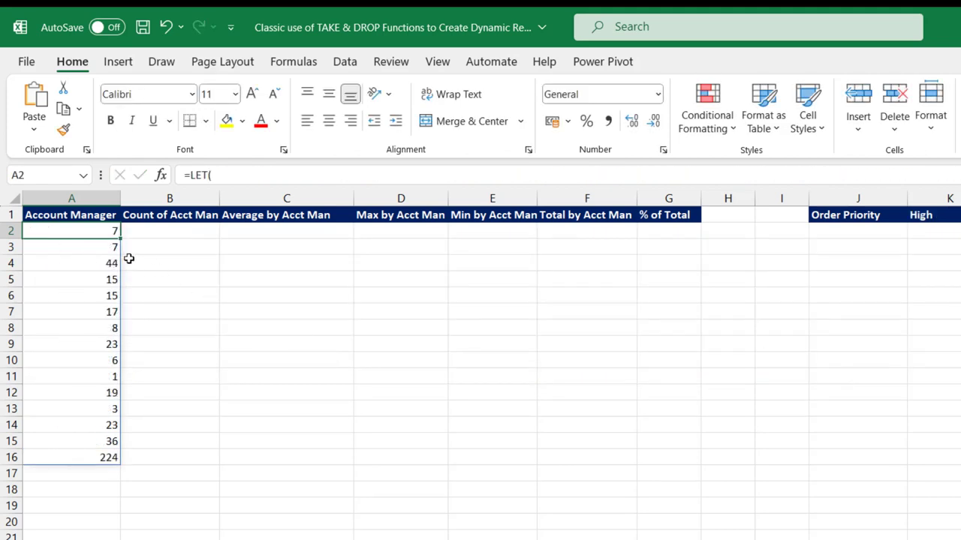
Verify the counts in A2:A15 match the A16 total, then remove the formula's final returned name.
{"action": "mouse_move", "coordinate": [88, 228]}
{"action": "left_mouse_down"}
{"action": "mouse_move", "coordinate": [82, 408]}
{"action": "mouse_move", "coordinate": [92, 439]}
{"action": "left_mouse_up"}
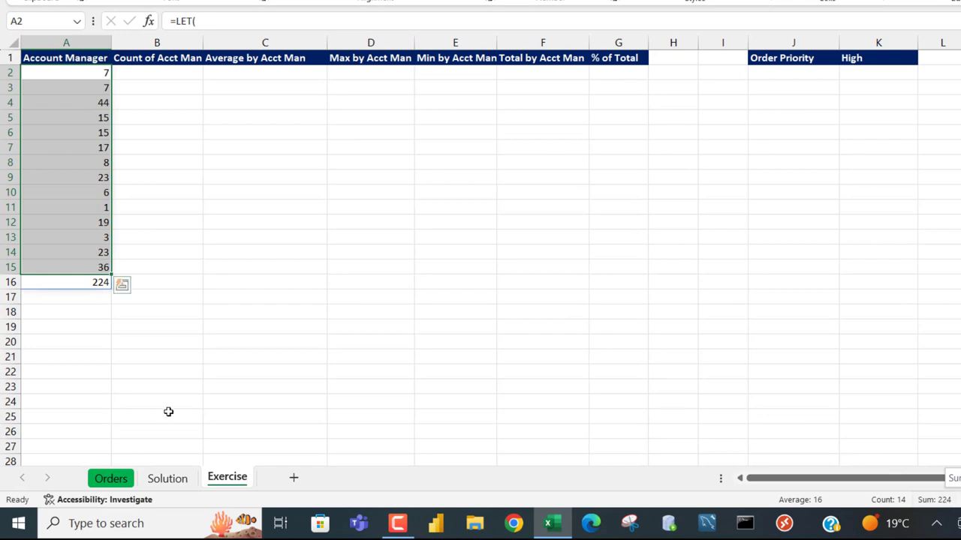
{"action": "left_click", "coordinate": [75, 281]}
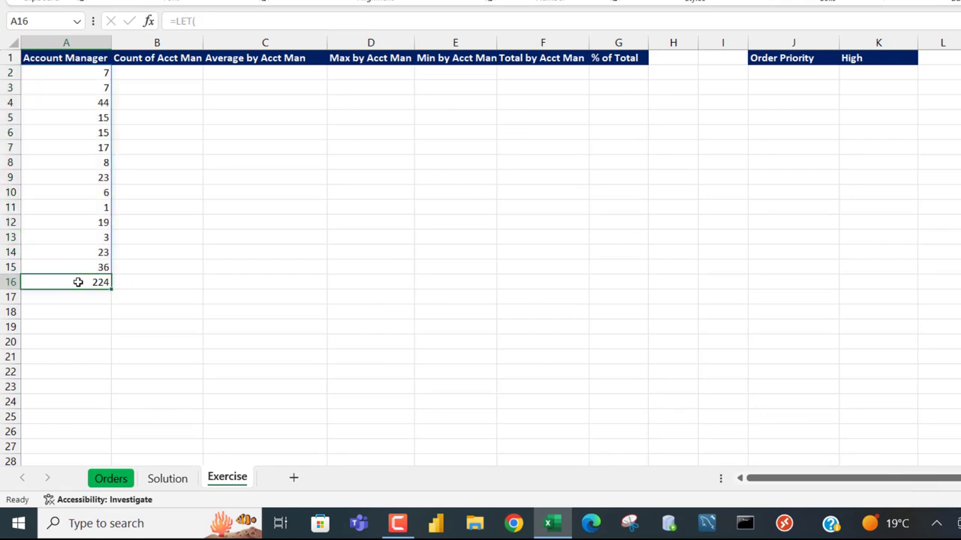
{"action": "double_click", "coordinate": [85, 72]}
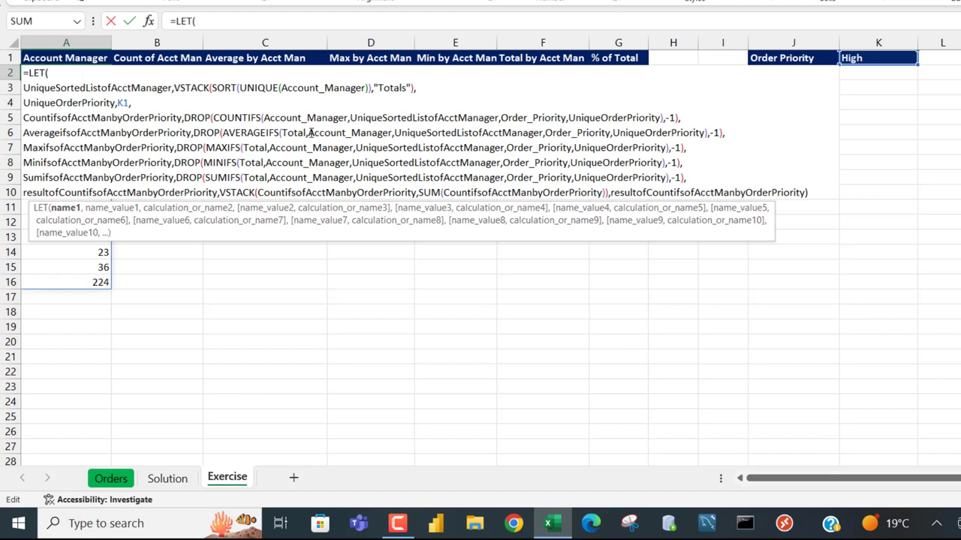
{"action": "double_click", "coordinate": [756, 192]}
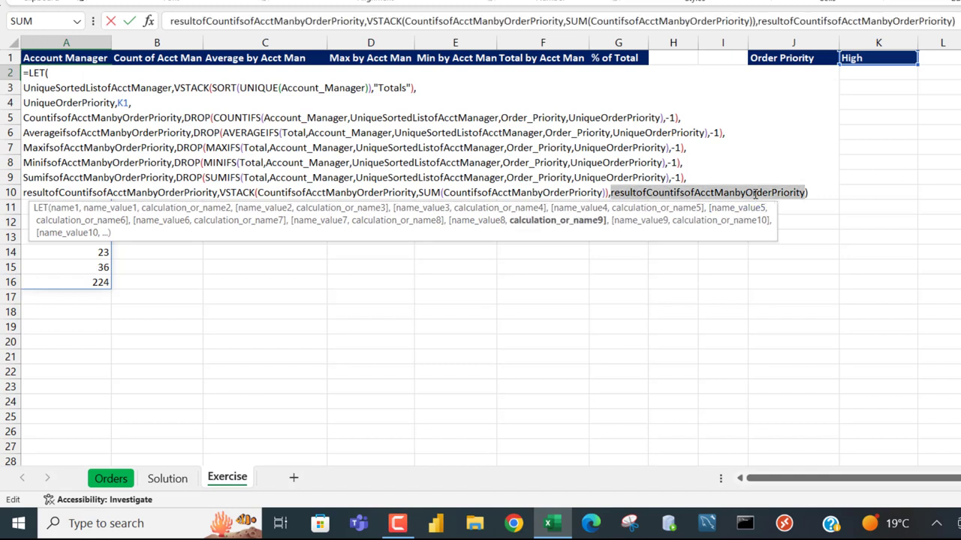
{"action": "key", "text": "Delete"}
{"action": "key", "text": "alt+Return"}
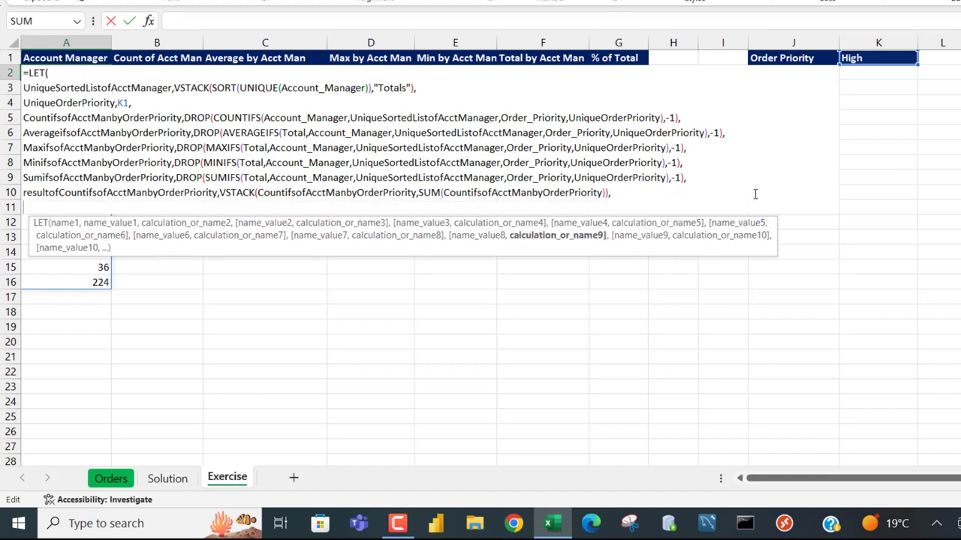
Start a new line defining resultofAverageifsofAcctManbyOrderPriority as VSTACK of AverageifsofAcctManbyOrderPriority.
{"action": "left_click_drag", "start_coordinate": [665, 247], "coordinate": [701, 347]}
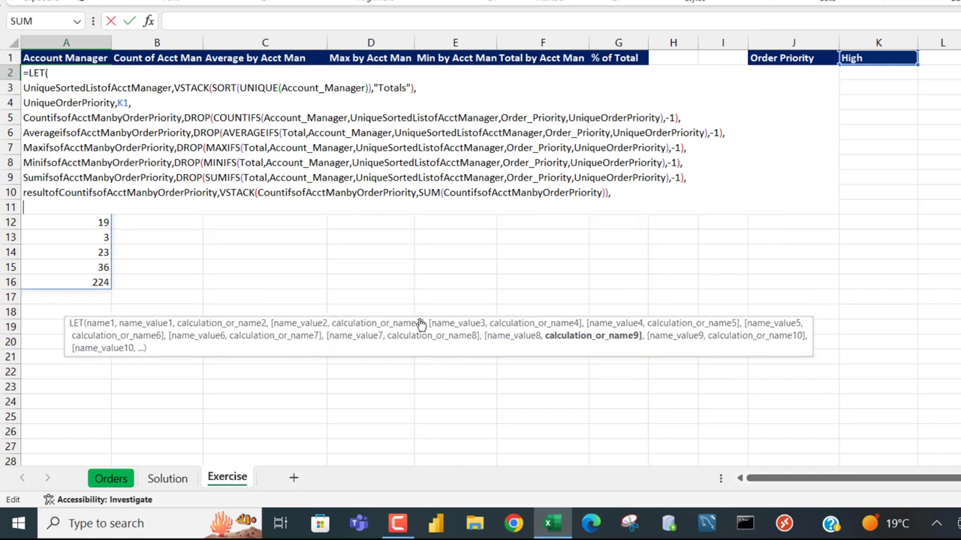
{"action": "type", "text": "resultof"}
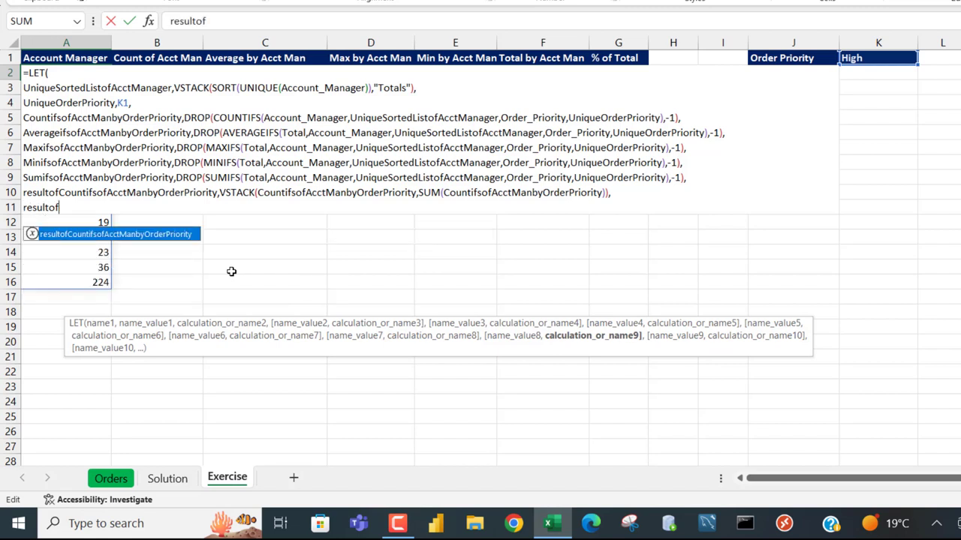
{"action": "double_click", "coordinate": [68, 132]}
{"action": "key", "text": "ctrl+c"}
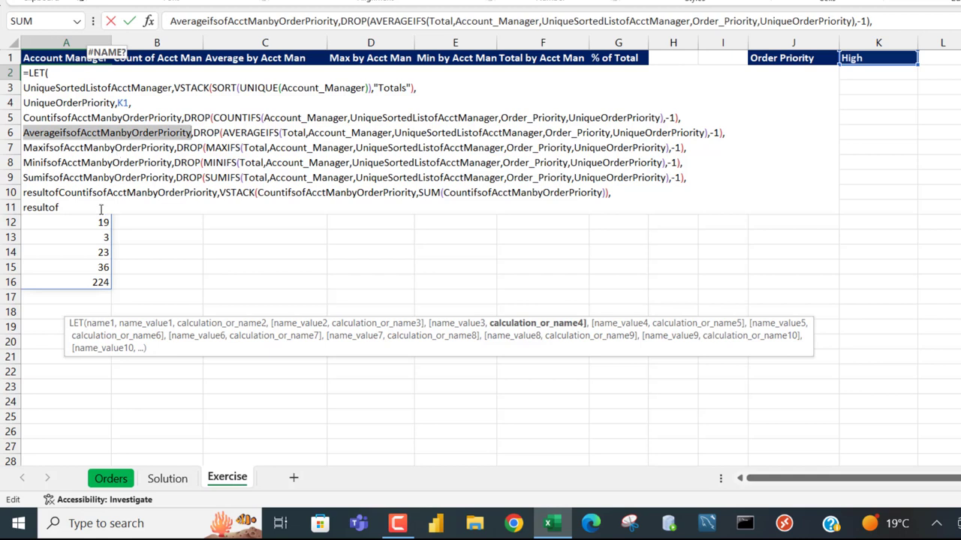
{"action": "left_click", "coordinate": [68, 207]}
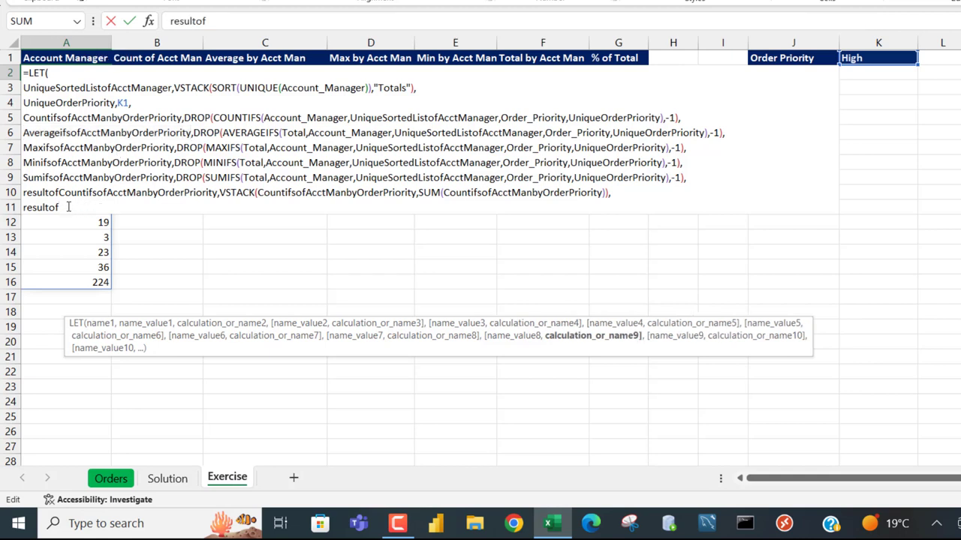
{"action": "key", "text": "ctrl+v"}
{"action": "type", "text": ",v"}
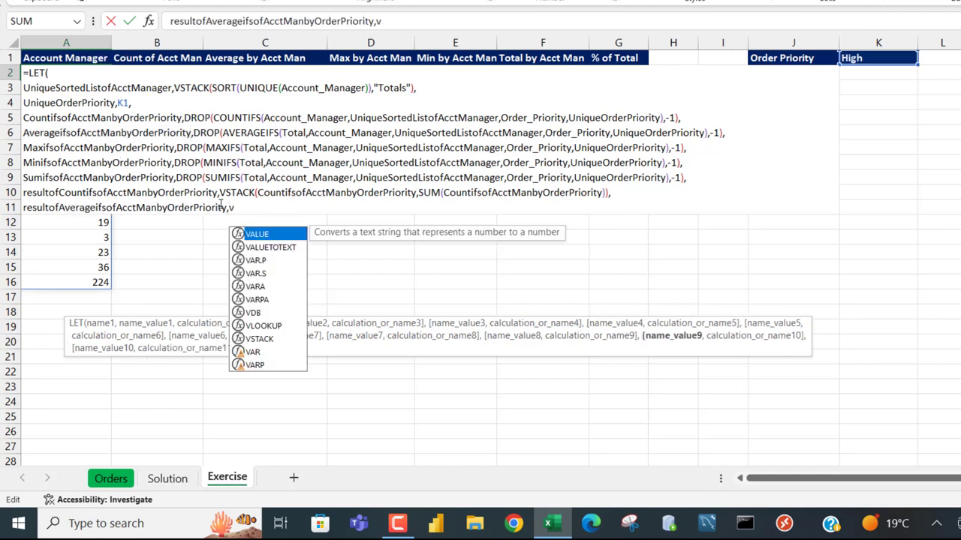
{"action": "type", "text": "s"}
{"action": "key", "text": "Tab"}
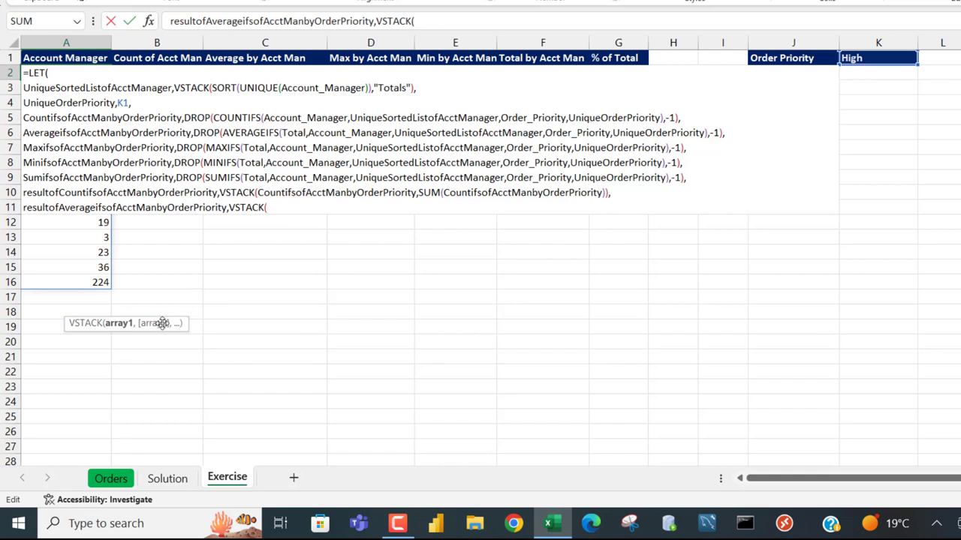
{"action": "left_click_drag", "start_coordinate": [161, 323], "coordinate": [360, 237]}
{"action": "key", "text": "ctrl+v"}
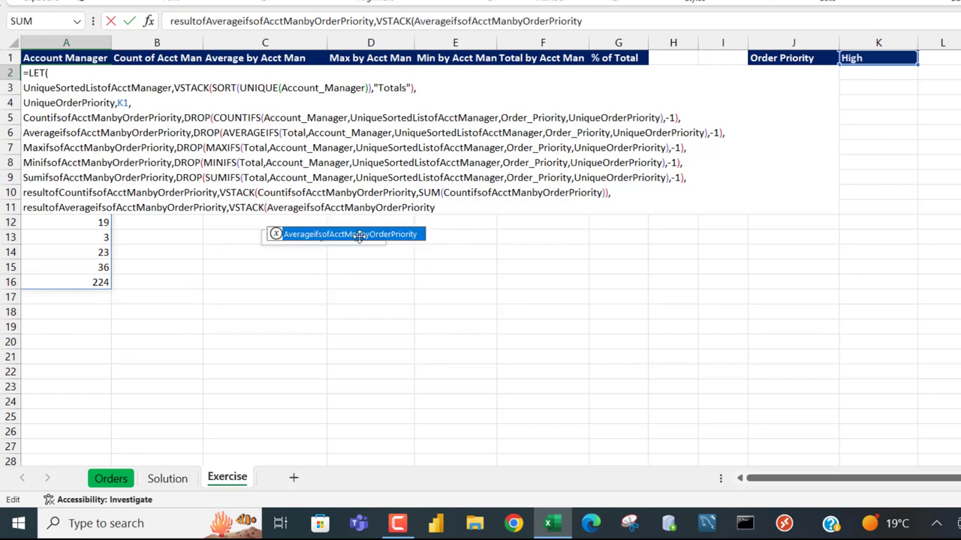
Stack SUM of the averages underneath and return resultofAverageifsofAcctManbyOrderPriority from the LET formula.
{"action": "type", "text": ",sum"}
{"action": "key", "text": "Tab"}
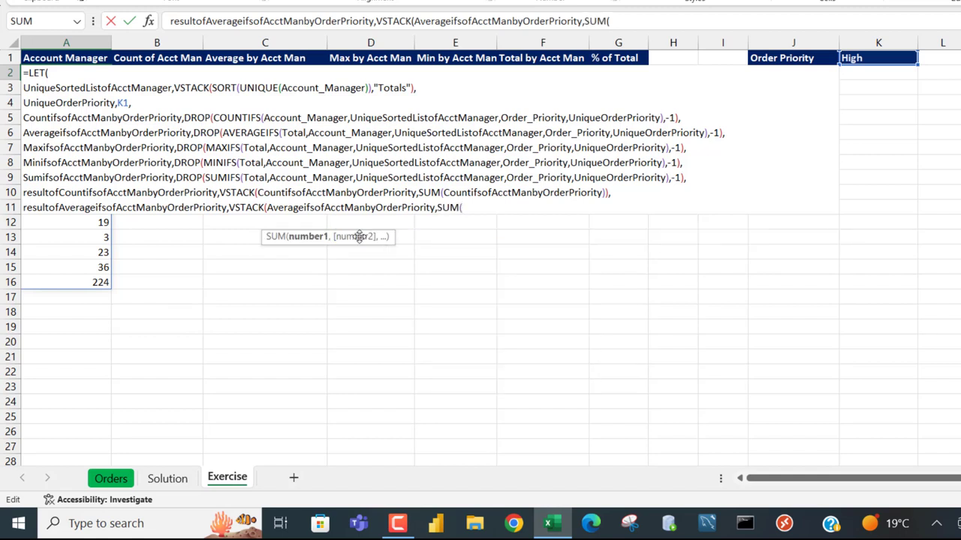
{"action": "left_click_drag", "start_coordinate": [310, 208], "coordinate": [366, 214]}
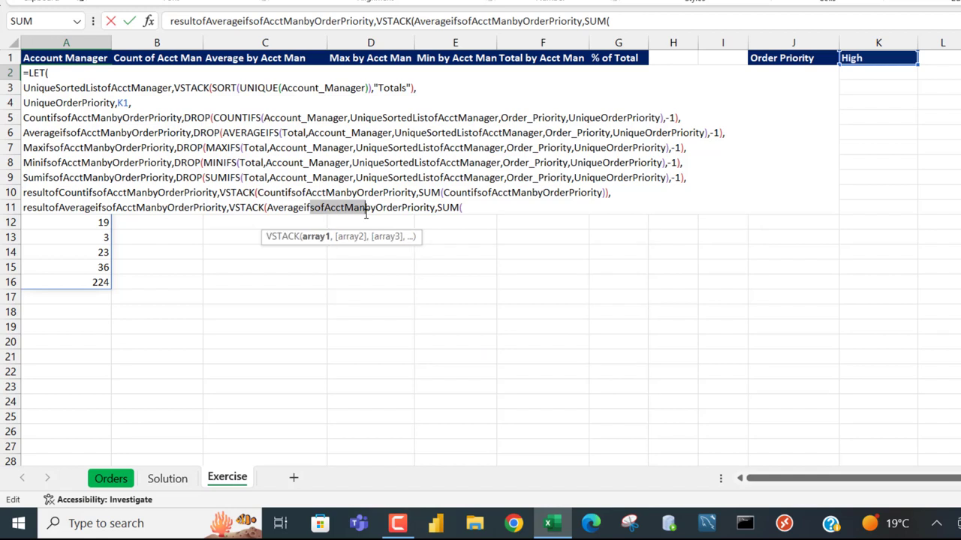
{"action": "left_click", "coordinate": [463, 209]}
{"action": "key", "text": "ctrl+v"}
{"action": "type", "text": ")"}
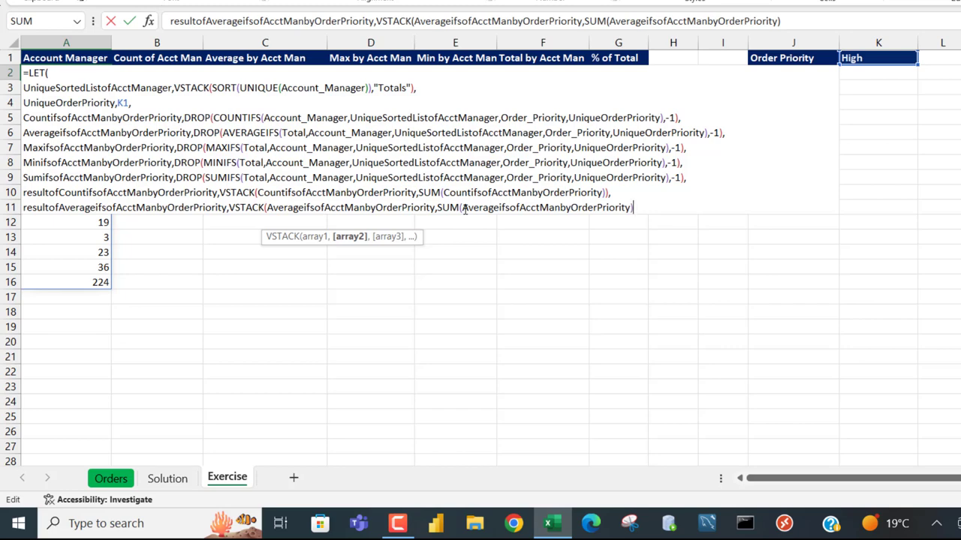
{"action": "type", "text": "),"}
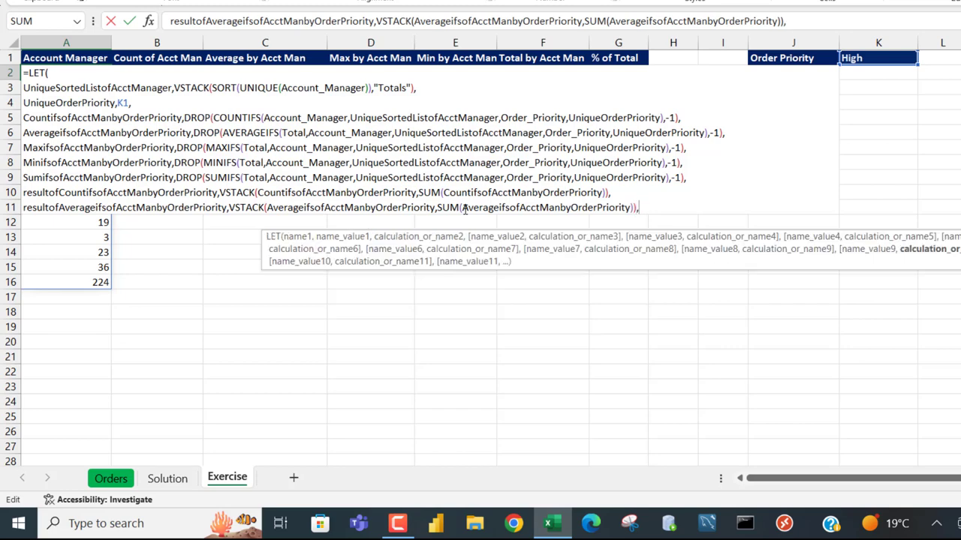
{"action": "type", "text": "resu"}
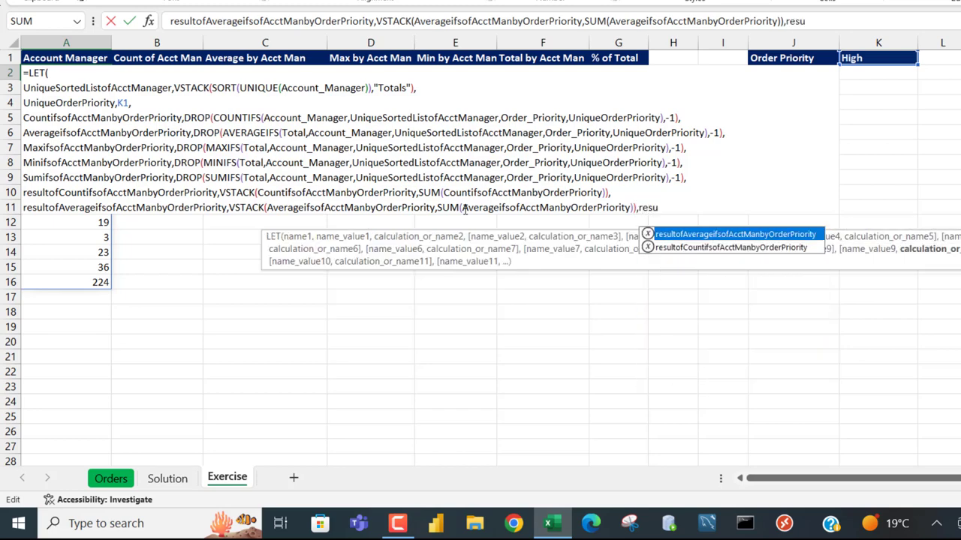
{"action": "key", "text": "Tab"}
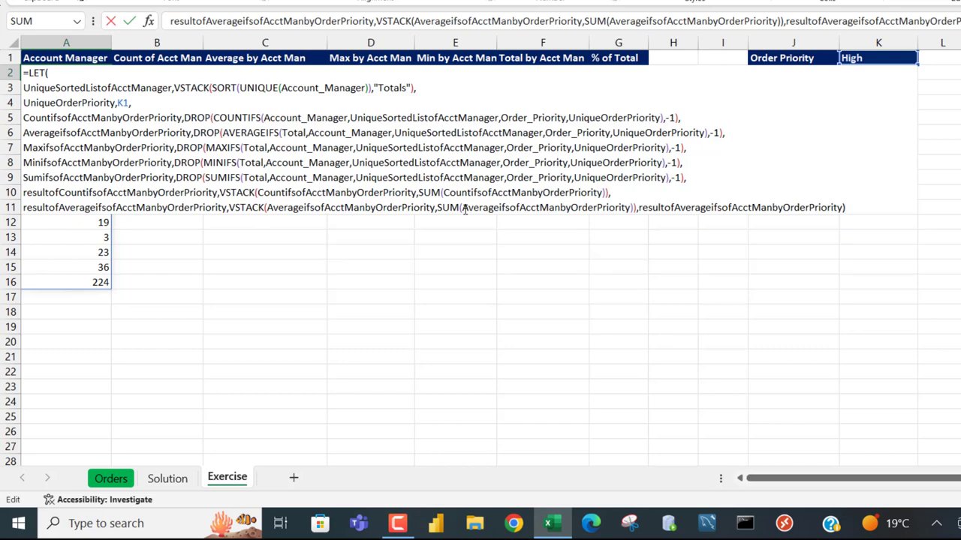
{"action": "key", "text": "ctrl+Return"}
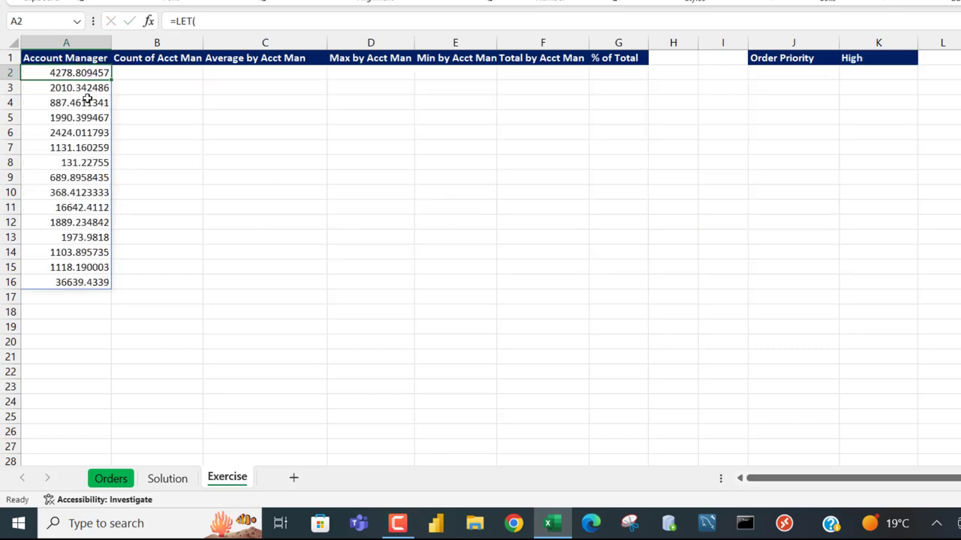
Check the averages' sum, then remove line 11's returned name and start line 12.
{"action": "left_click_drag", "start_coordinate": [67, 70], "coordinate": [81, 264]}
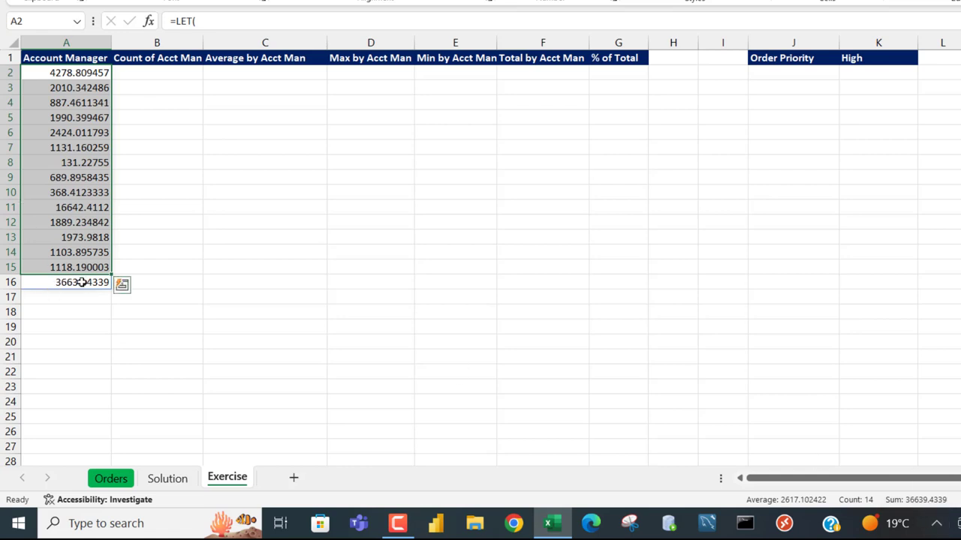
{"action": "double_click", "coordinate": [61, 73]}
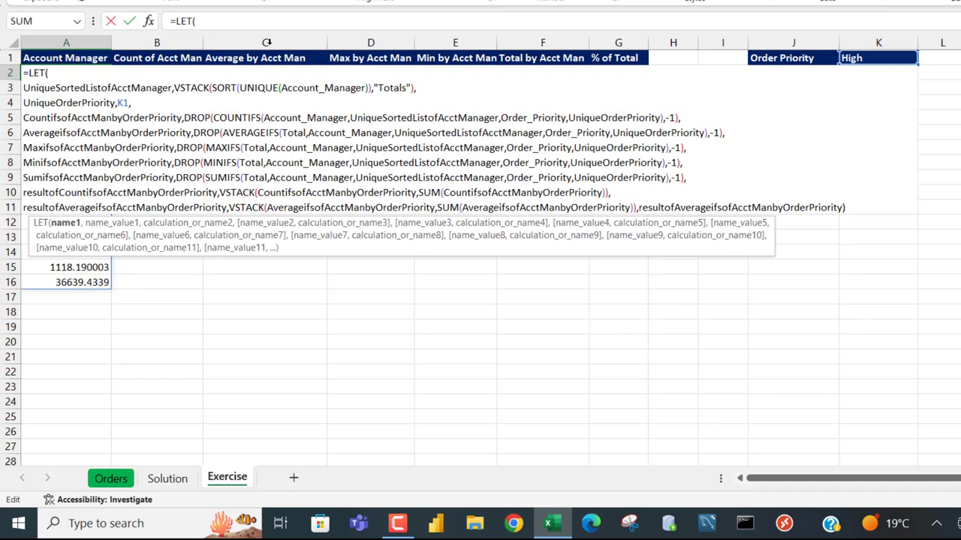
{"action": "double_click", "coordinate": [814, 208]}
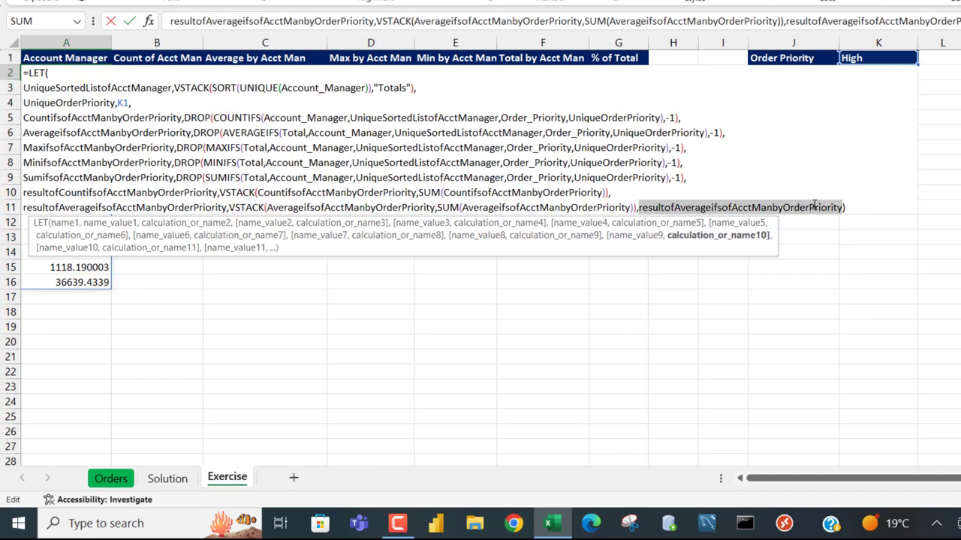
{"action": "key", "text": "BackSpace"}
{"action": "key", "text": "alt+Return"}
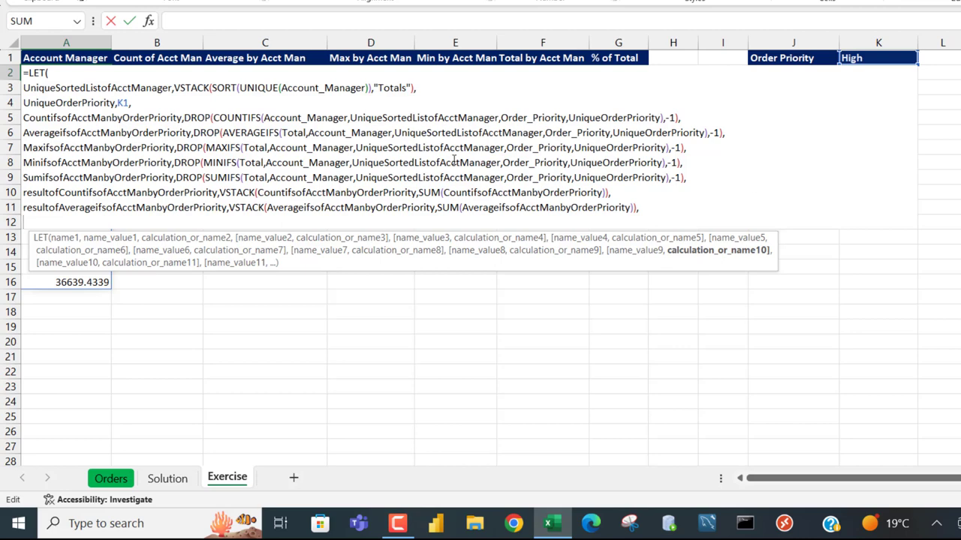
Define resultofMaxifsofAcctManbyOrderPriority as VSTACK of MaxifsofAcctManbyOrderPriority on line 12.
{"action": "type", "text": "result"}
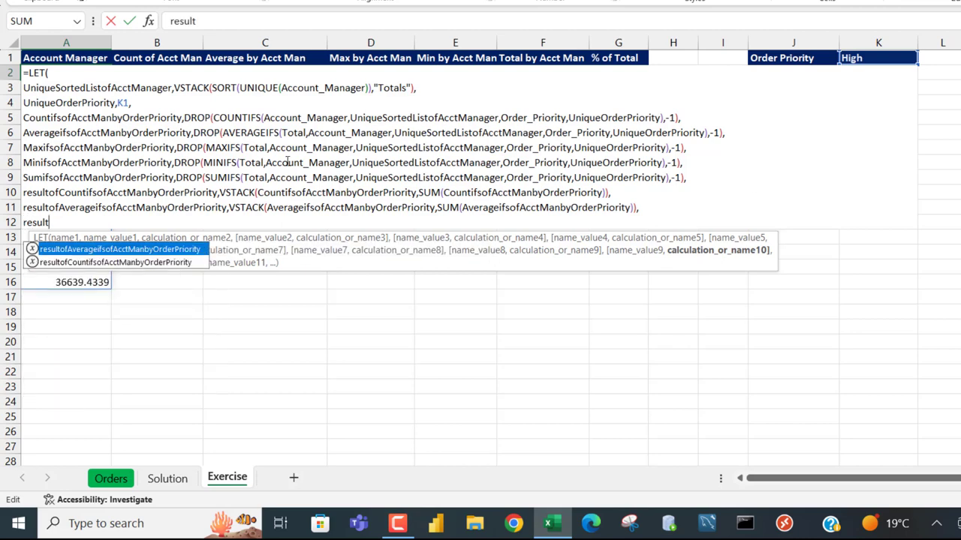
{"action": "type", "text": "of"}
{"action": "left_click", "coordinate": [65, 150]}
{"action": "double_click", "coordinate": [64, 149]}
{"action": "key", "text": "ctrl+c"}
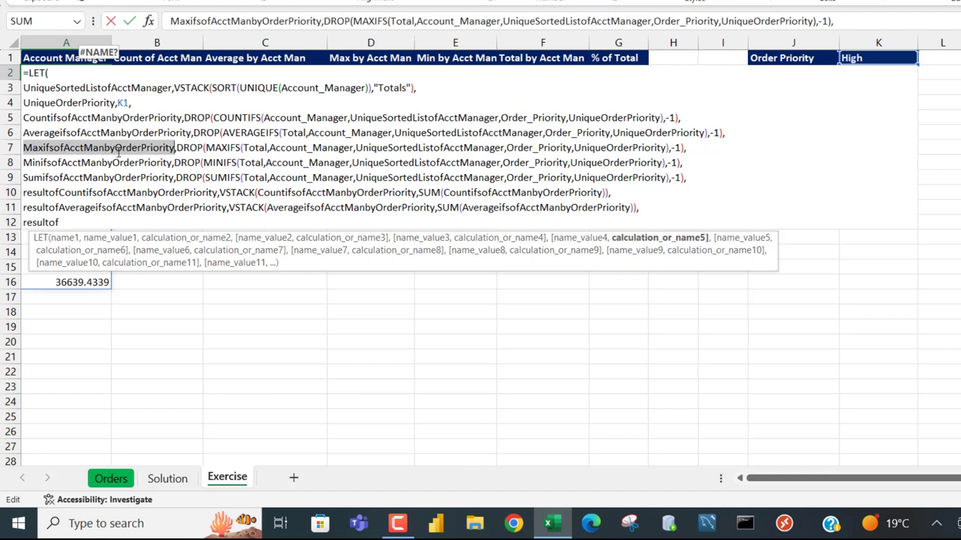
{"action": "left_click", "coordinate": [69, 221]}
{"action": "key", "text": "ctrl+v"}
{"action": "type", "text": ","}
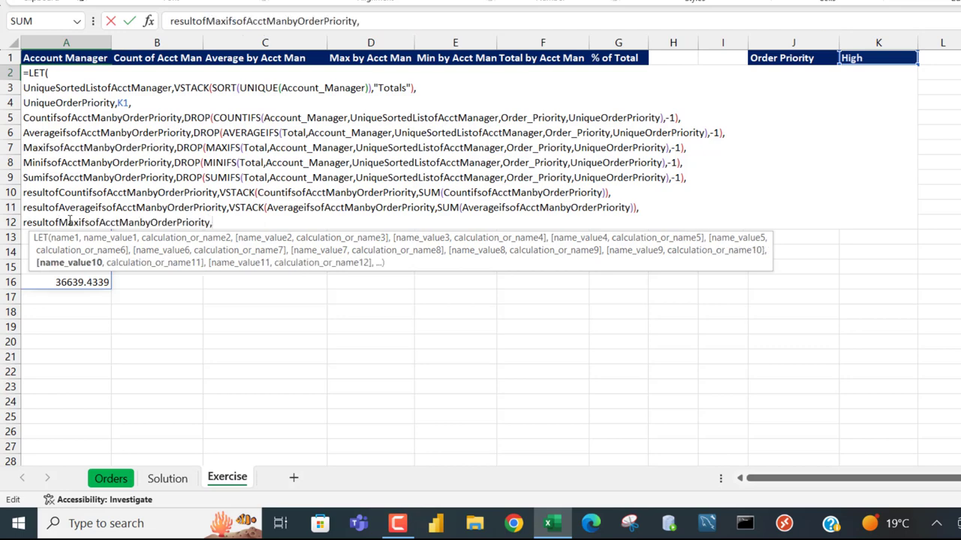
{"action": "type", "text": "v"}
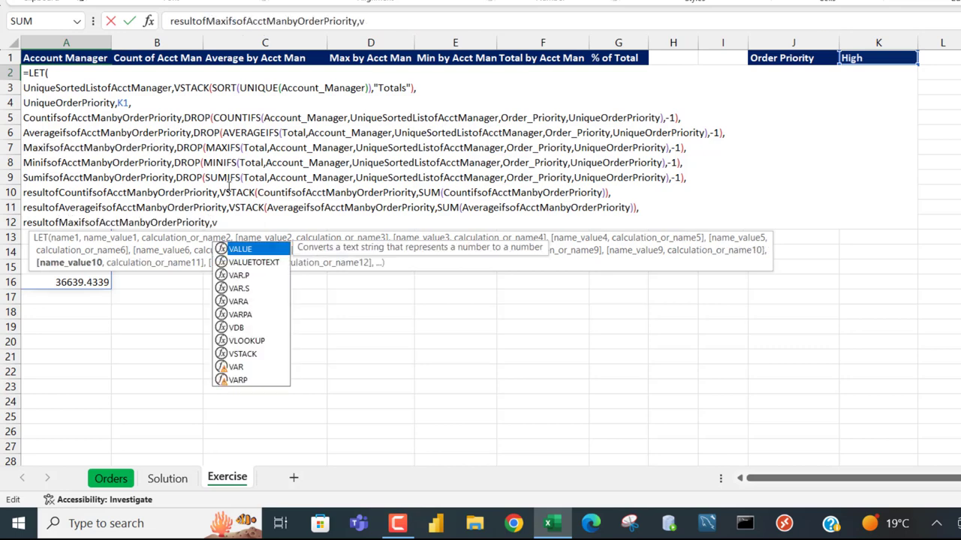
{"action": "type", "text": "s"}
{"action": "key", "text": "Tab"}
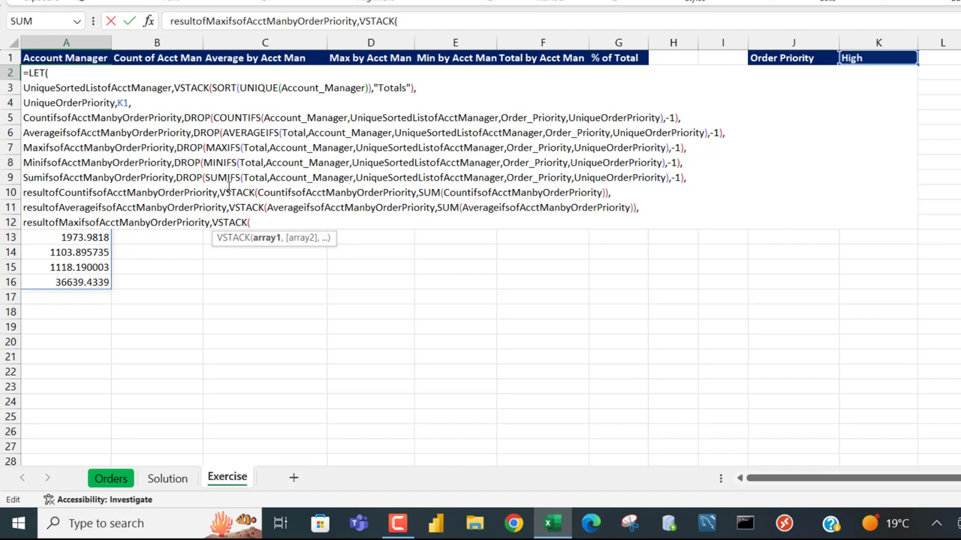
{"action": "type", "text": "MaxifsofAcctManbyOrderPriority"}
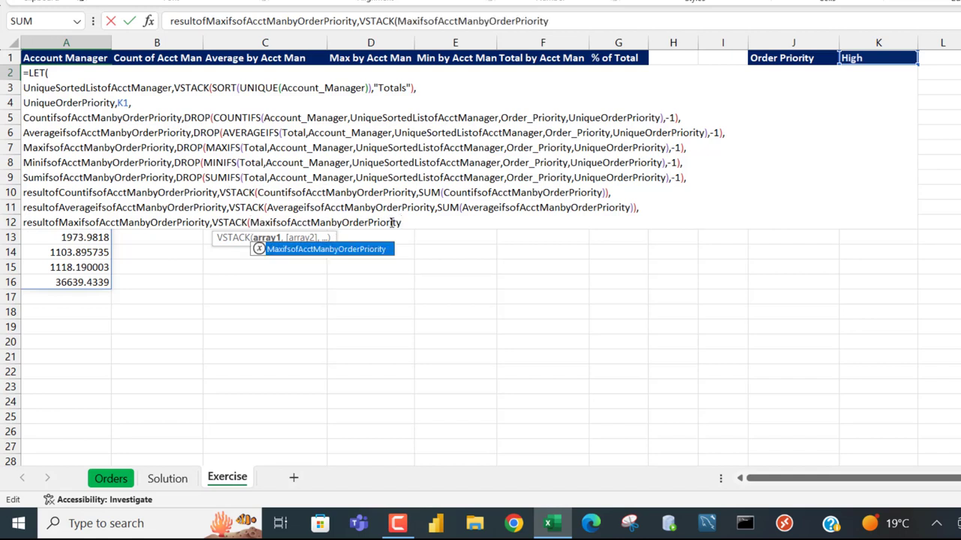
{"action": "type", "text": ",sum"}
Add the SUM of the maximums to the stack and return resultofMaxifsofAcctManbyOrderPriority.
{"action": "key", "text": "Tab"}
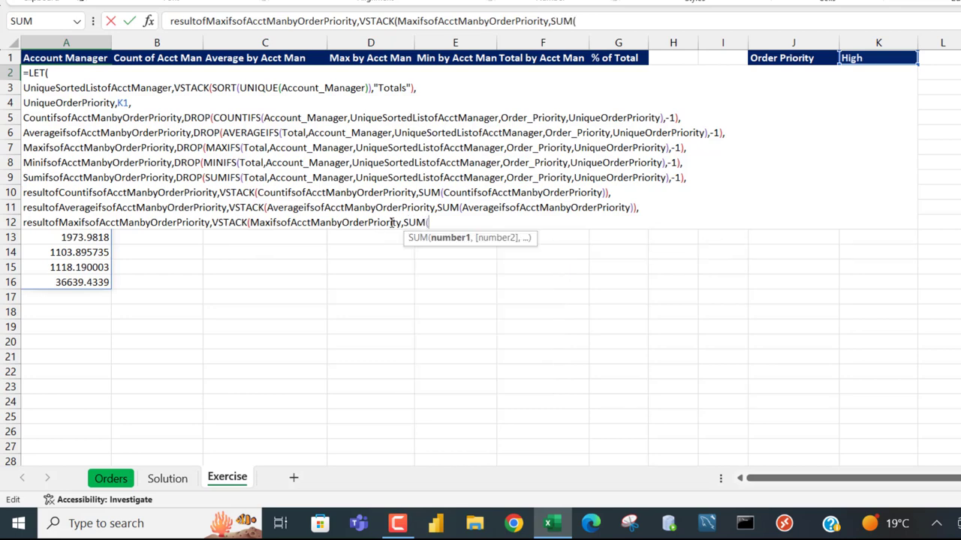
{"action": "type", "text": "MaxifsofAcctManbyOrderPriority)"}
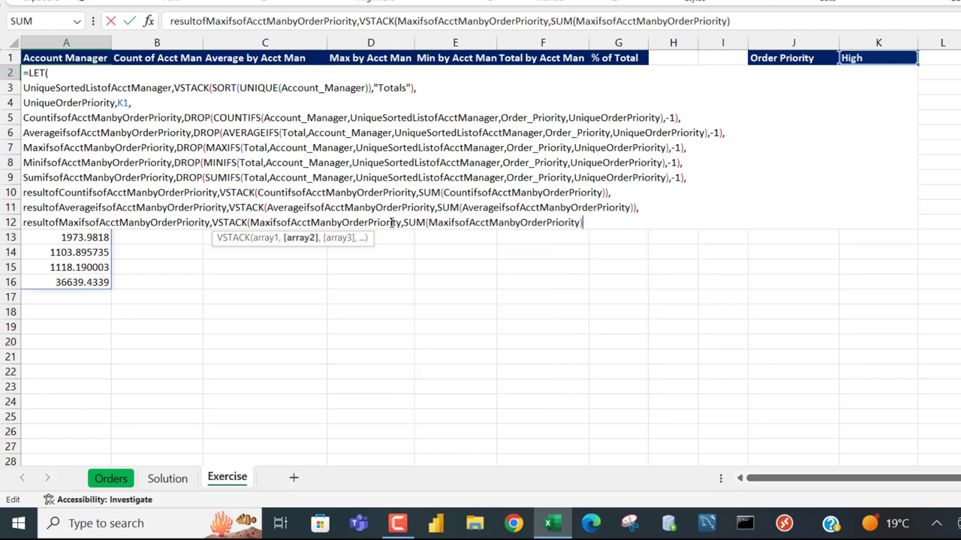
{"action": "type", "text": "),resu"}
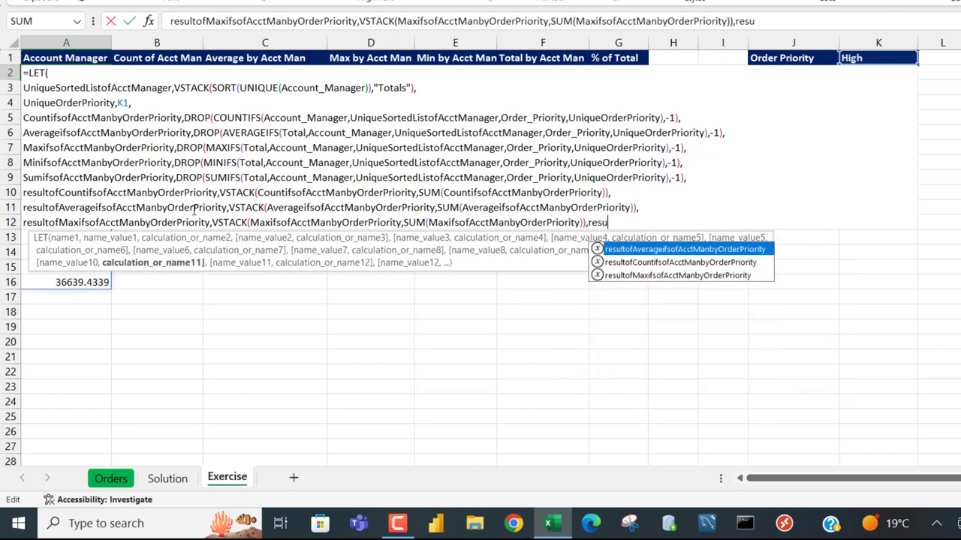
{"action": "key", "text": "Down"}
{"action": "key", "text": "Down"}
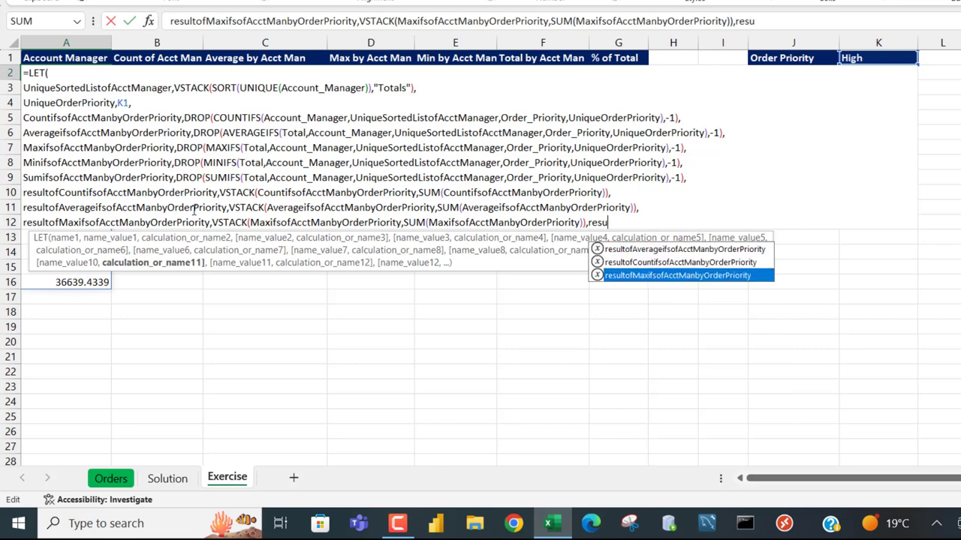
{"action": "key", "text": "Tab"}
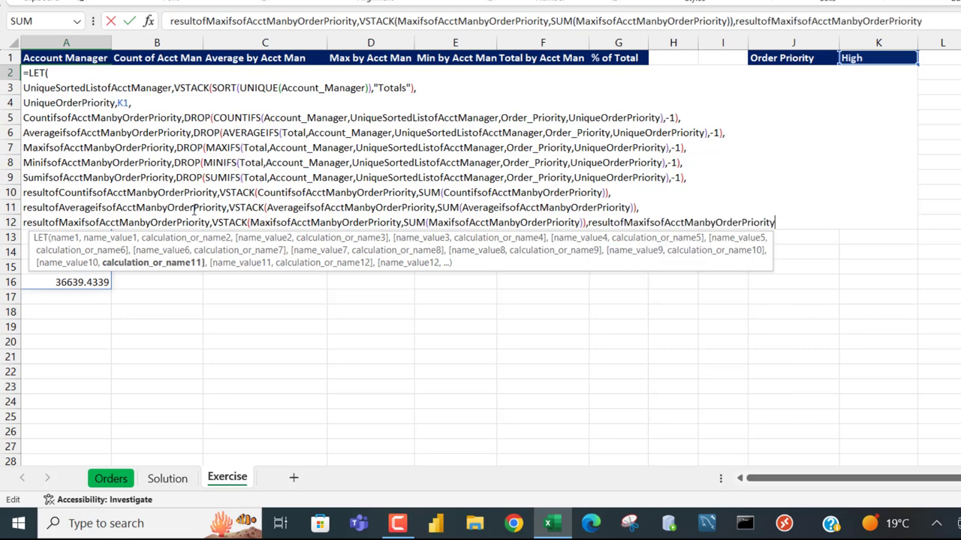
{"action": "type", "text": ")"}
{"action": "key", "text": "ctrl+Return"}
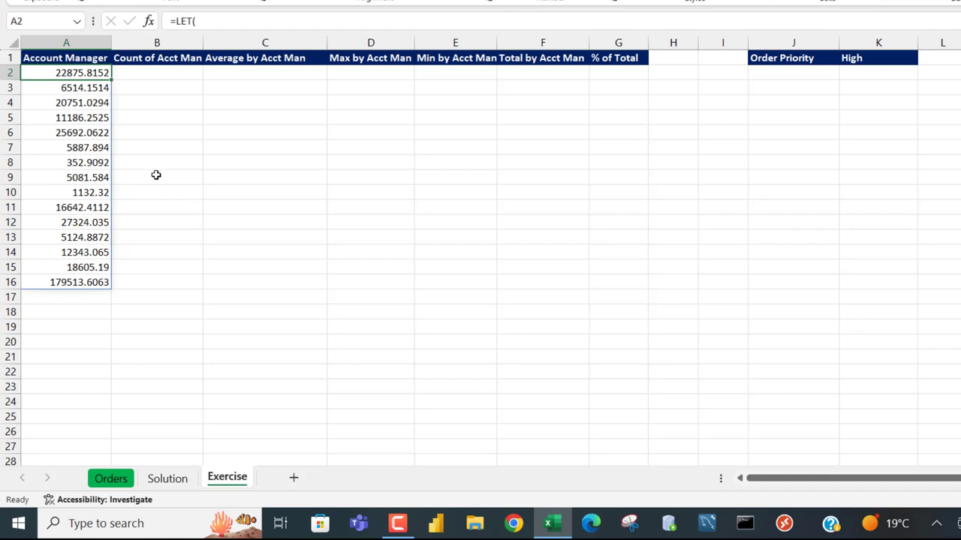
Apply pound Currency format to the spilled maximums and check A2:A15 against the £179,513.61 total.
{"action": "left_click_drag", "start_coordinate": [86, 72], "coordinate": [96, 264]}
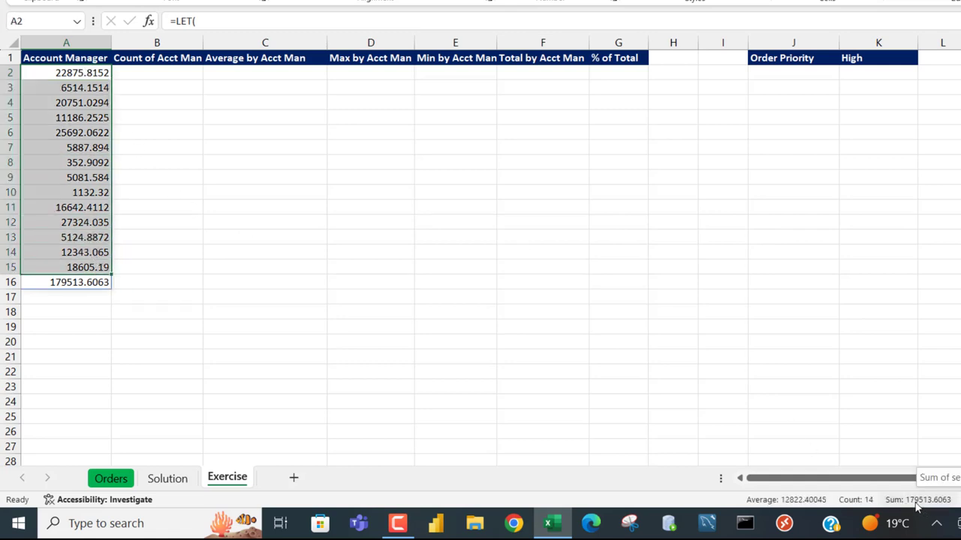
{"action": "key", "text": "ctrl+v"}
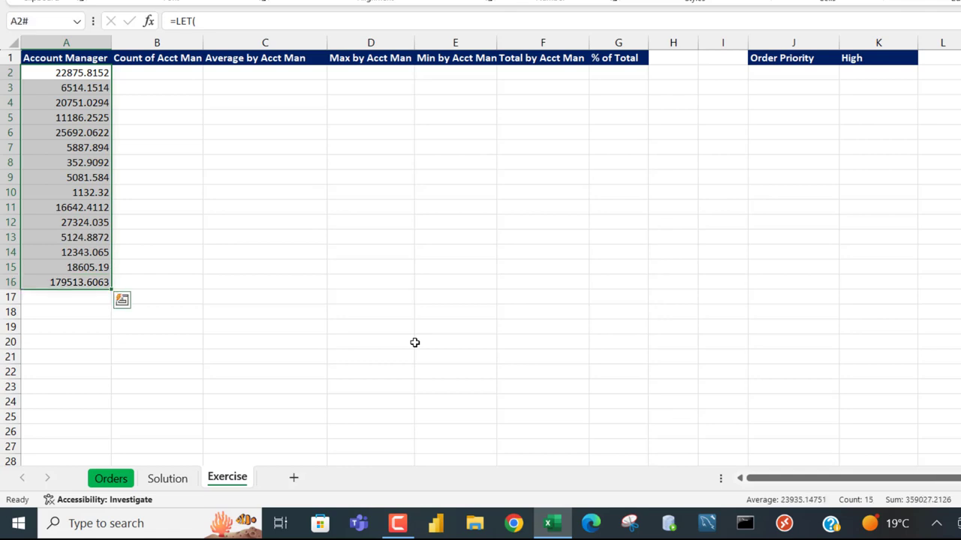
{"action": "key", "text": "ctrl+shift+4"}
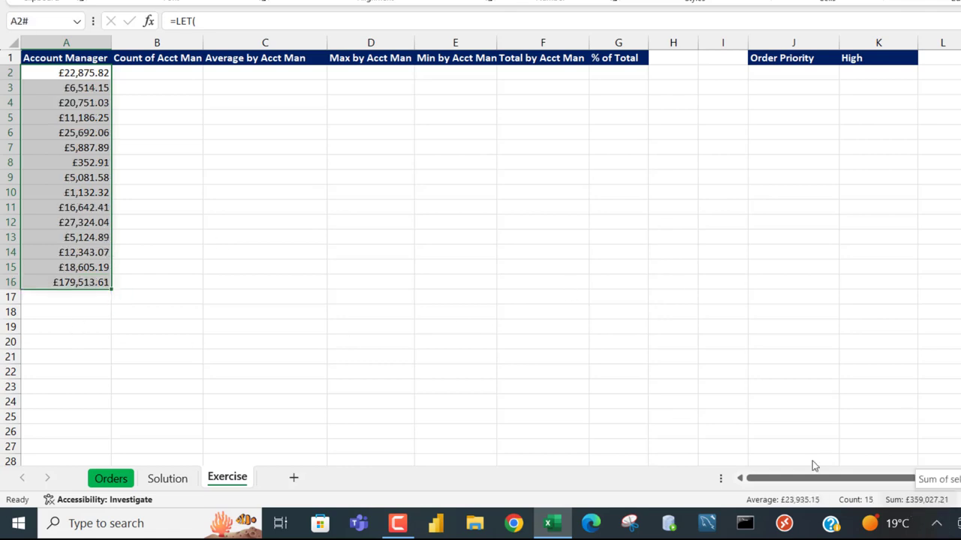
{"action": "left_click_drag", "start_coordinate": [72, 73], "coordinate": [103, 267]}
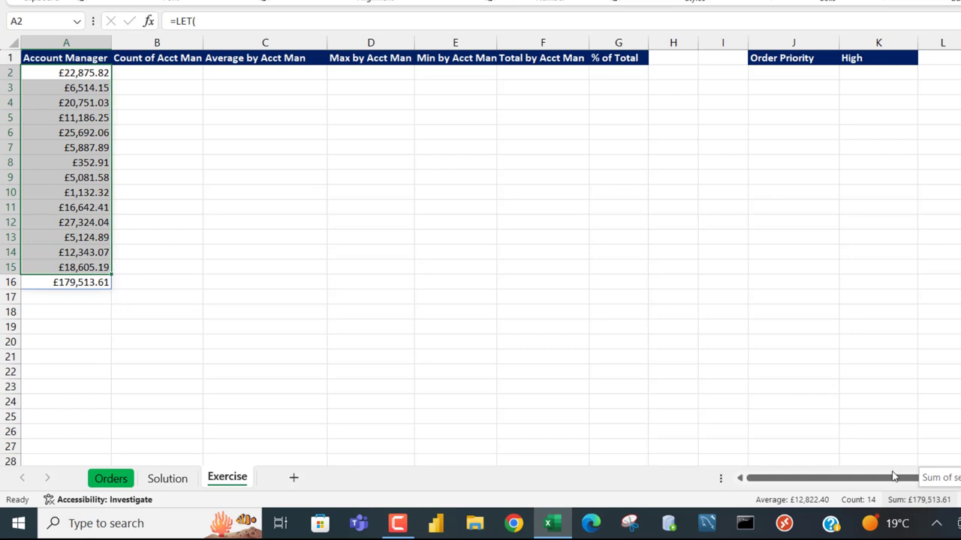
{"action": "left_click", "coordinate": [69, 282]}
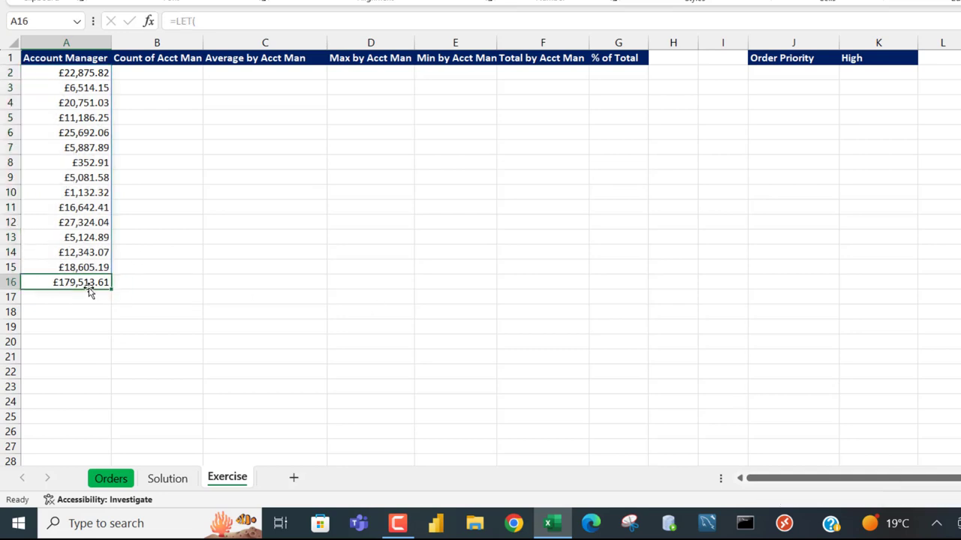
Remove the final returned name from A2's LET formula and start a new line.
{"action": "double_click", "coordinate": [62, 71]}
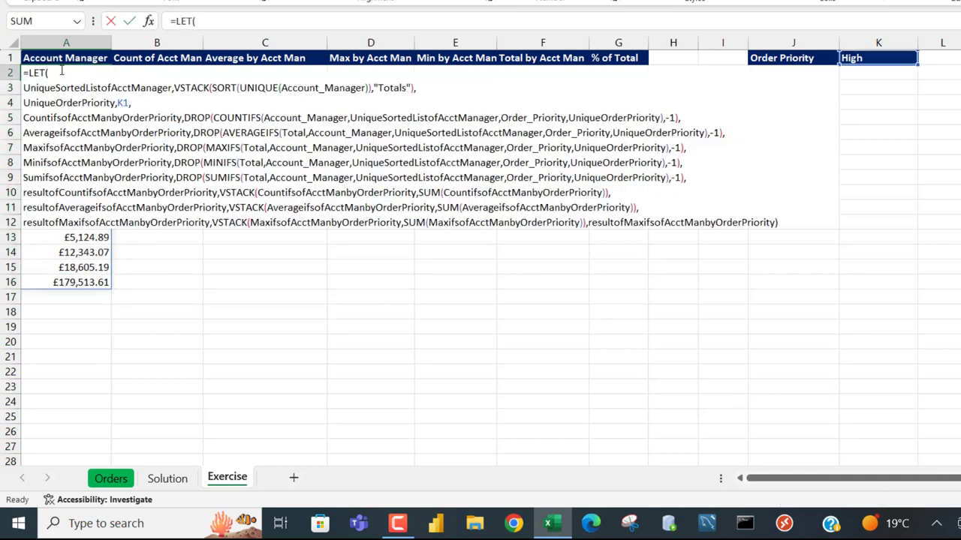
{"action": "double_click", "coordinate": [751, 222]}
{"action": "key", "text": "BackSpace"}
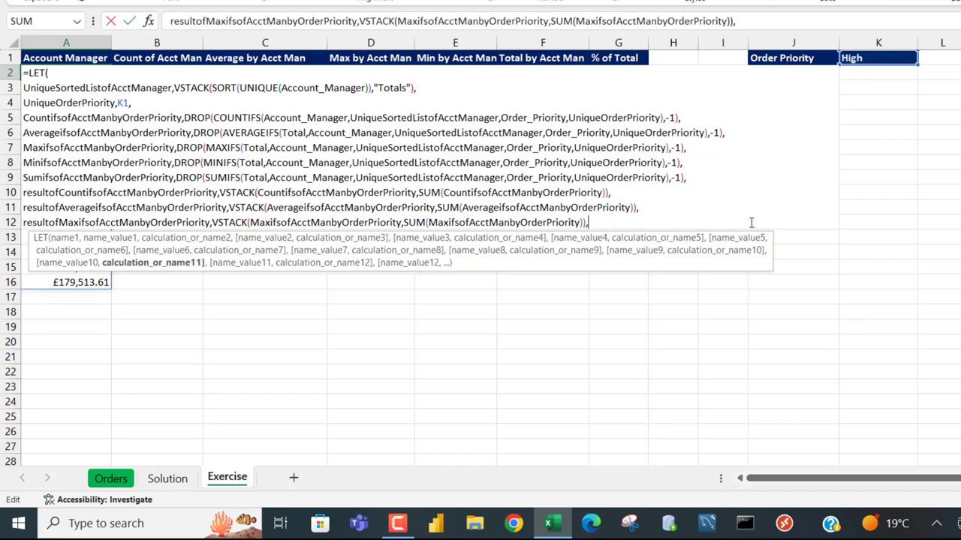
{"action": "key", "text": "alt+Return"}
Define resultofMinifsofAcctManbyOrderPriority as VSTACK of MinifsofAcctManbyOrderPriority on line 13.
{"action": "type", "text": "r"}
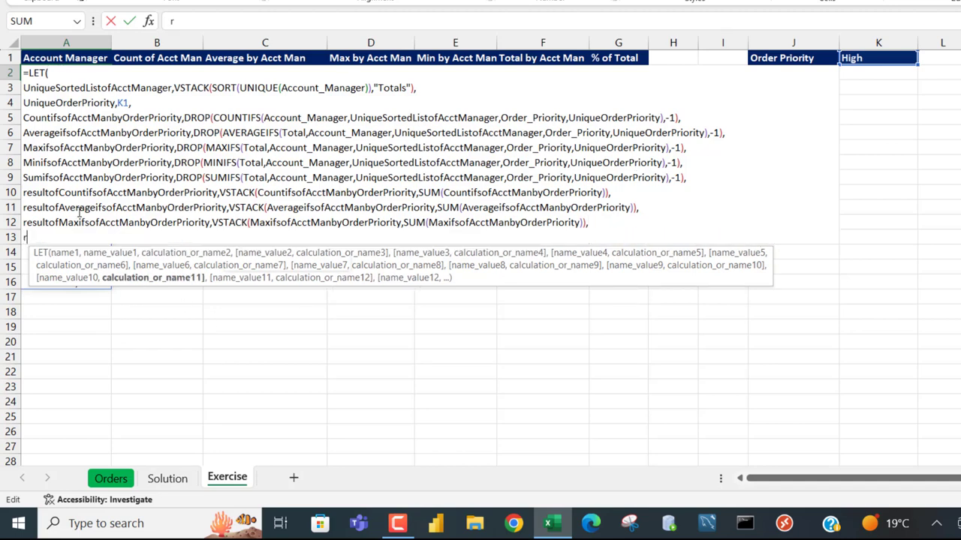
{"action": "type", "text": "es"}
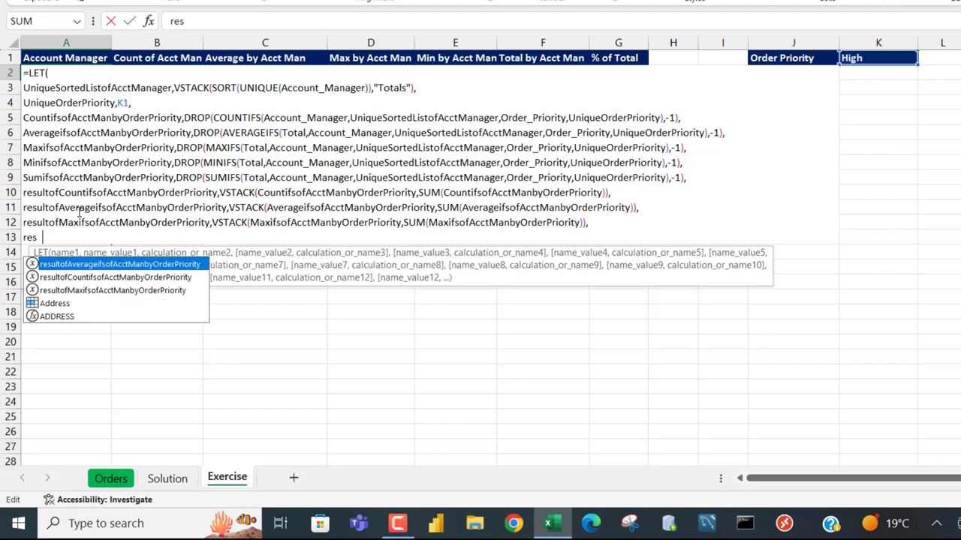
{"action": "type", "text": "ultof"}
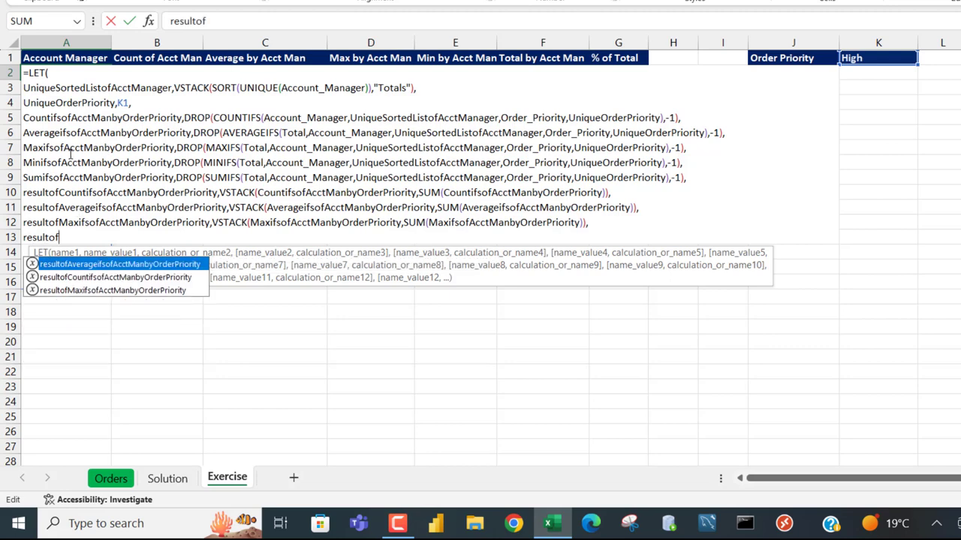
{"action": "double_click", "coordinate": [66, 163]}
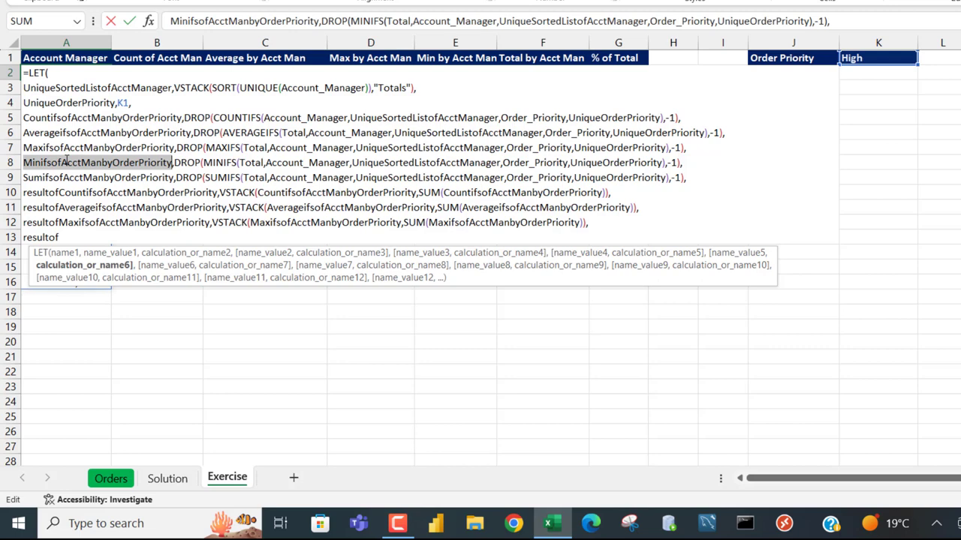
{"action": "key", "text": "ctrl+c"}
{"action": "left_click", "coordinate": [81, 238]}
{"action": "key", "text": "ctrl+v"}
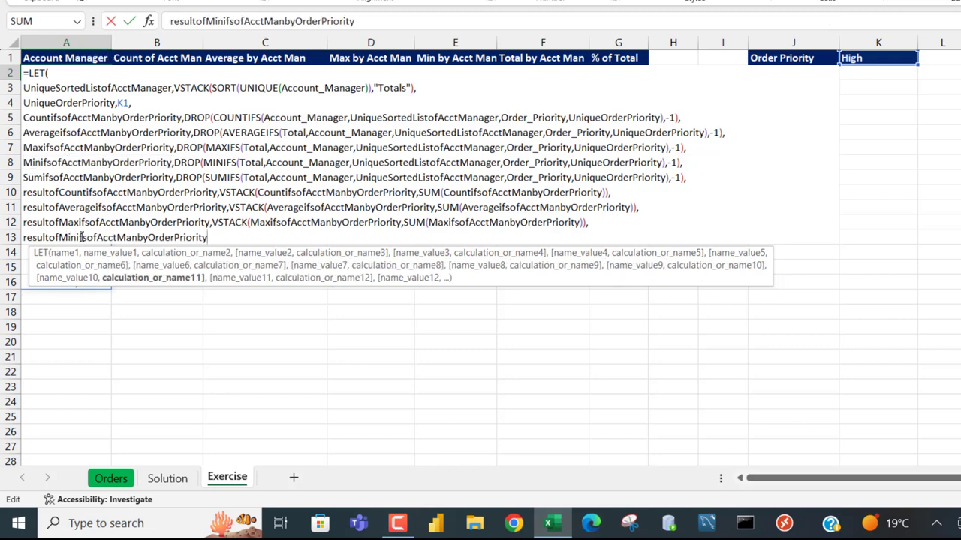
{"action": "type", "text": ",vs"}
{"action": "key", "text": "Tab"}
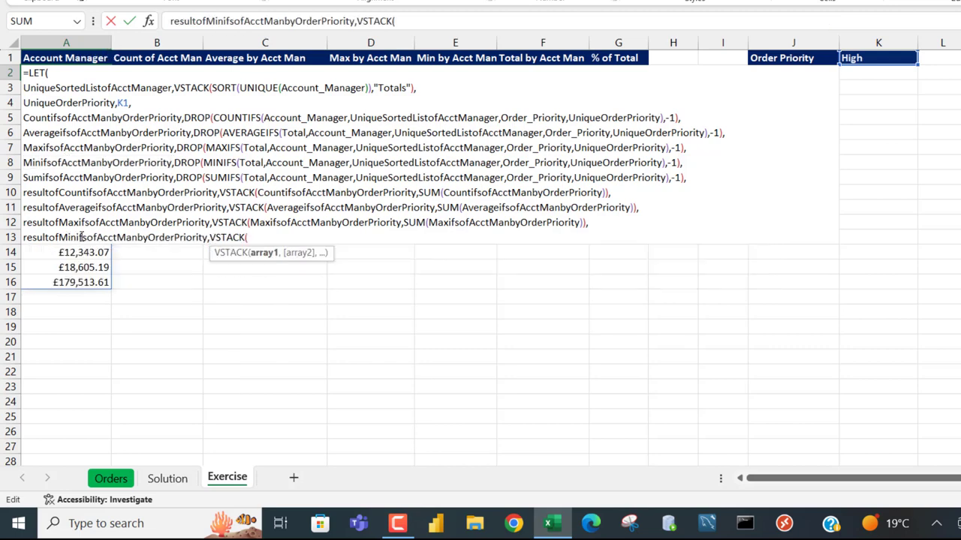
{"action": "key", "text": "ctrl+v"}
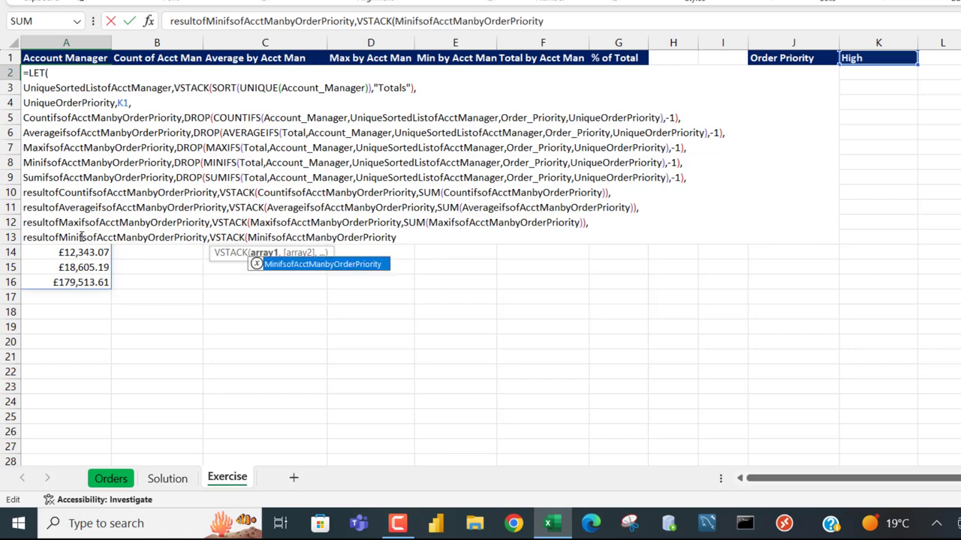
Stack SUM of the minimums beneath, return resultofMinifsofAcctManbyOrderPriority, and check the spilled minimums.
{"action": "type", "text": ",sum"}
{"action": "key", "text": "Tab"}
{"action": "key", "text": "ctrl+v"}
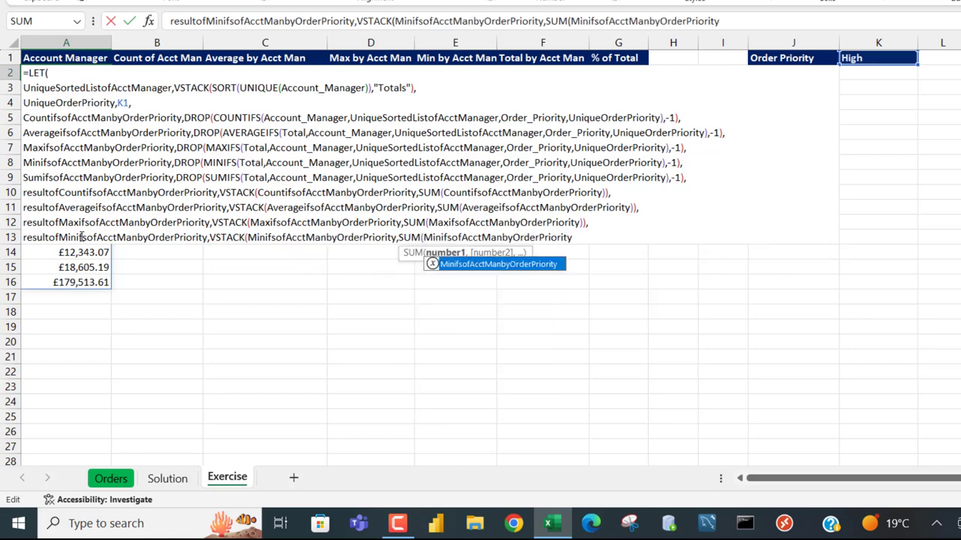
{"action": "type", "text": "),"}
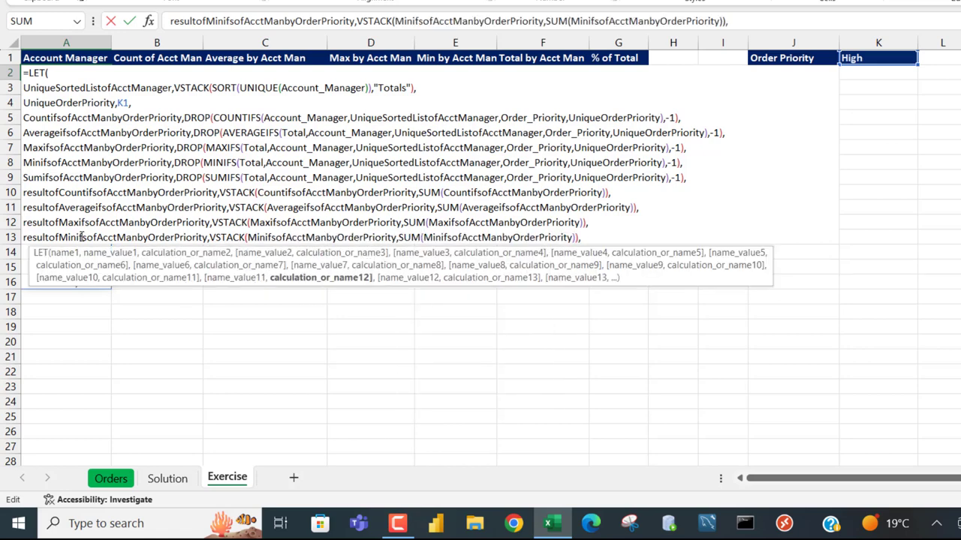
{"action": "type", "text": "resu"}
{"action": "key", "text": "Down"}
{"action": "key", "text": "Down"}
{"action": "key", "text": "Down"}
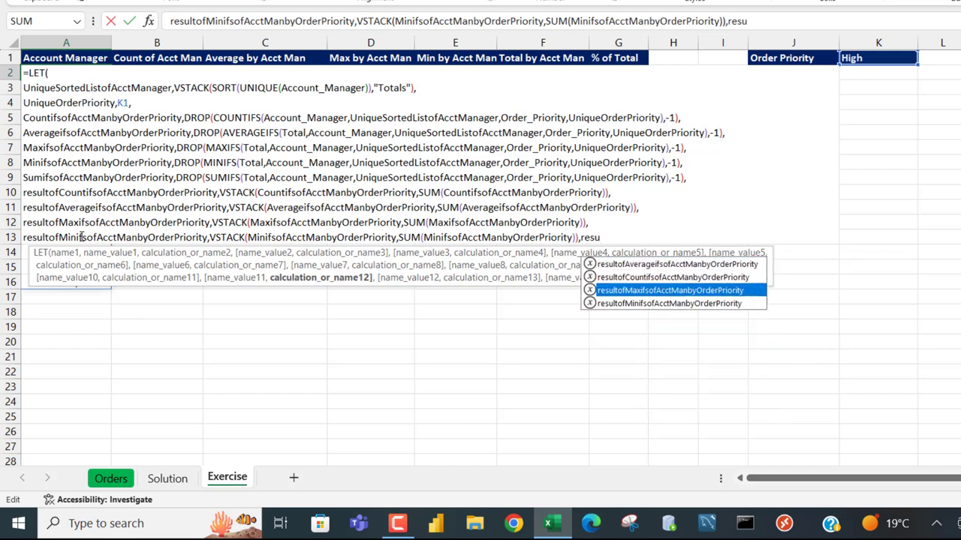
{"action": "key", "text": "Tab"}
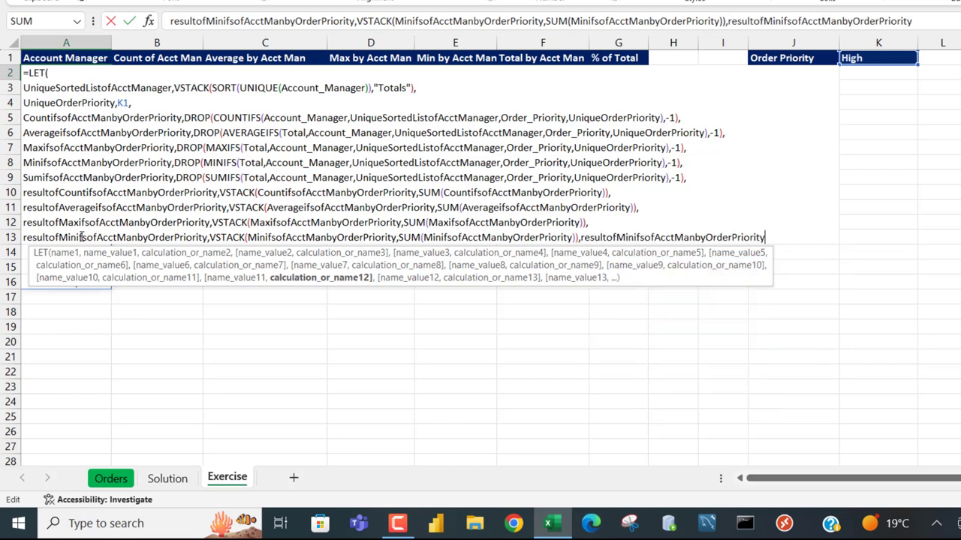
{"action": "type", "text": ")"}
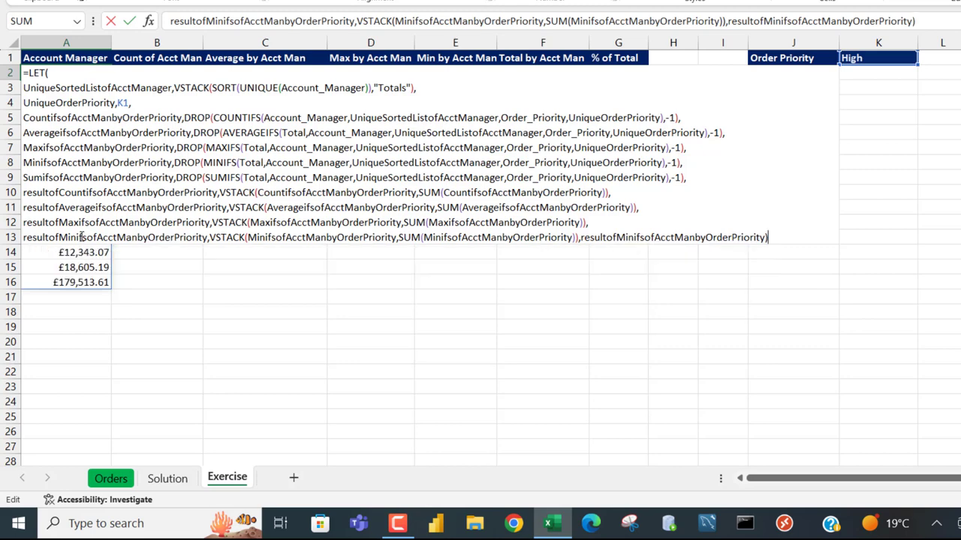
{"action": "key", "text": "ctrl+Return"}
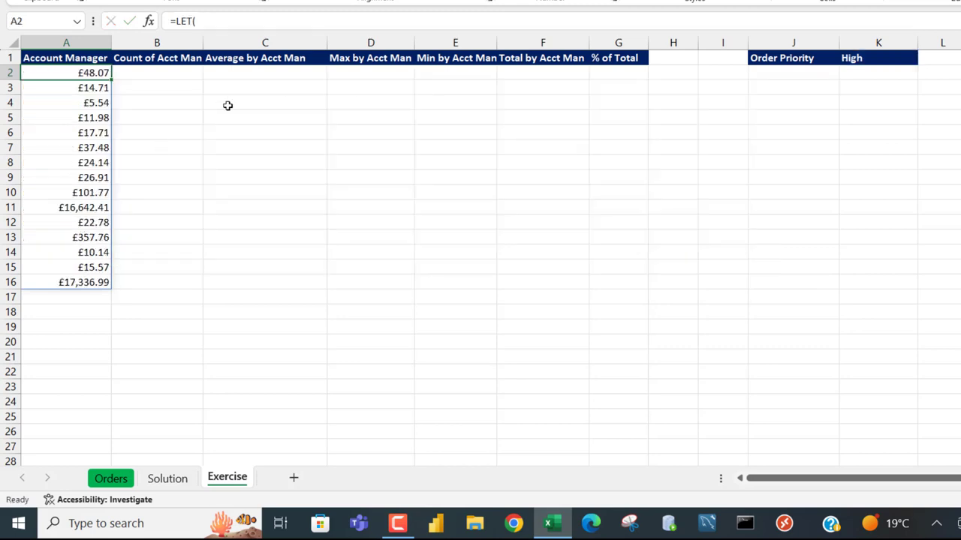
{"action": "left_click_drag", "start_coordinate": [87, 78], "coordinate": [81, 267]}
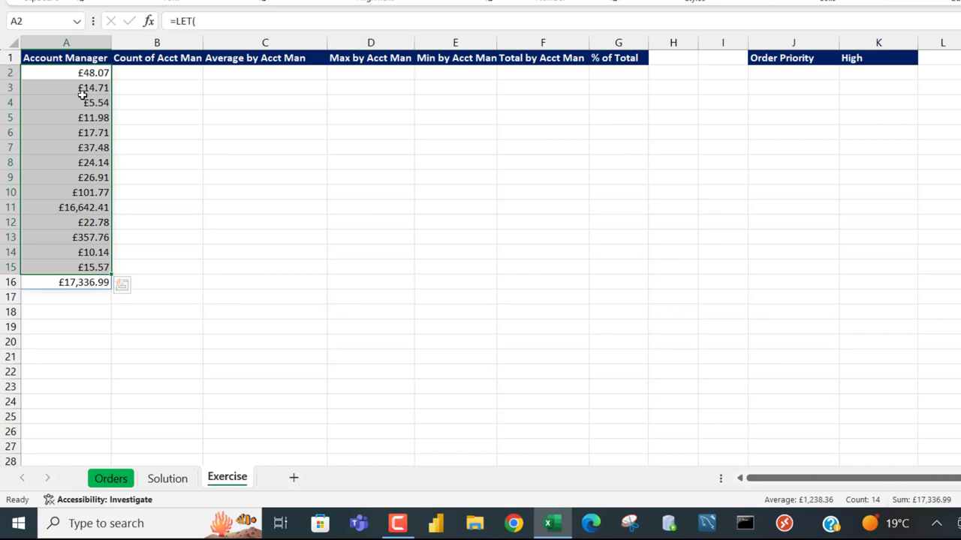
Replace the formula's final return with a new line naming resultofSumifsofAcctManbyOrderPriority.
{"action": "double_click", "coordinate": [69, 72]}
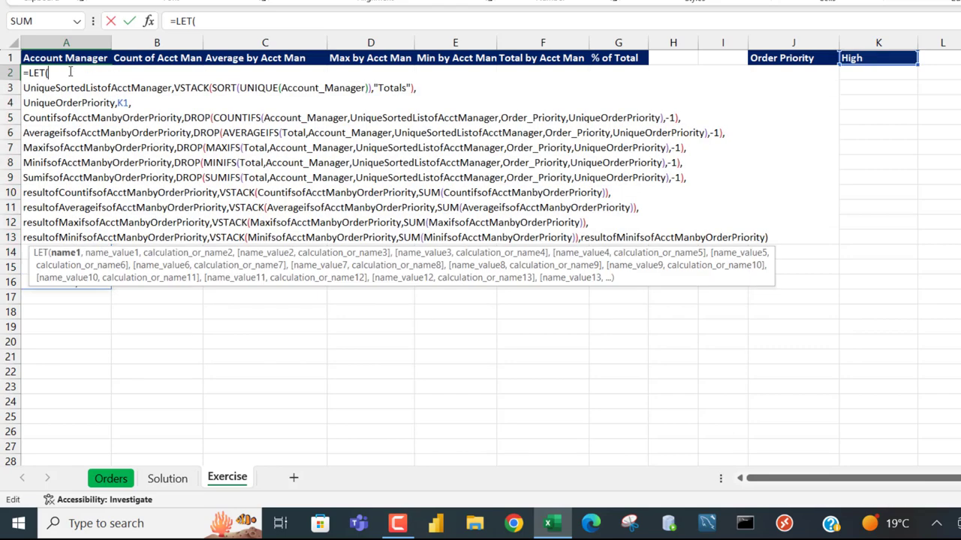
{"action": "double_click", "coordinate": [695, 237]}
{"action": "key", "text": "Delete"}
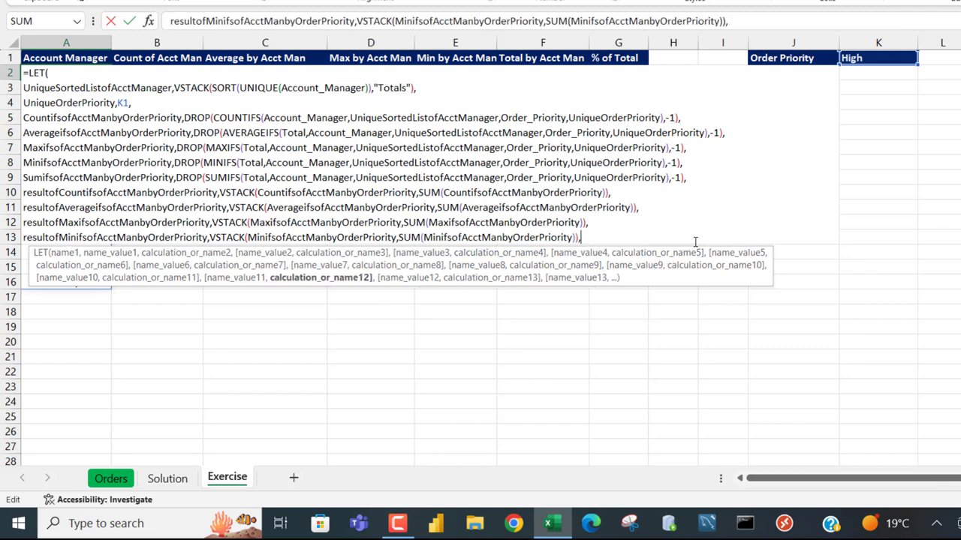
{"action": "key", "text": "alt+Return"}
{"action": "type", "text": "r"}
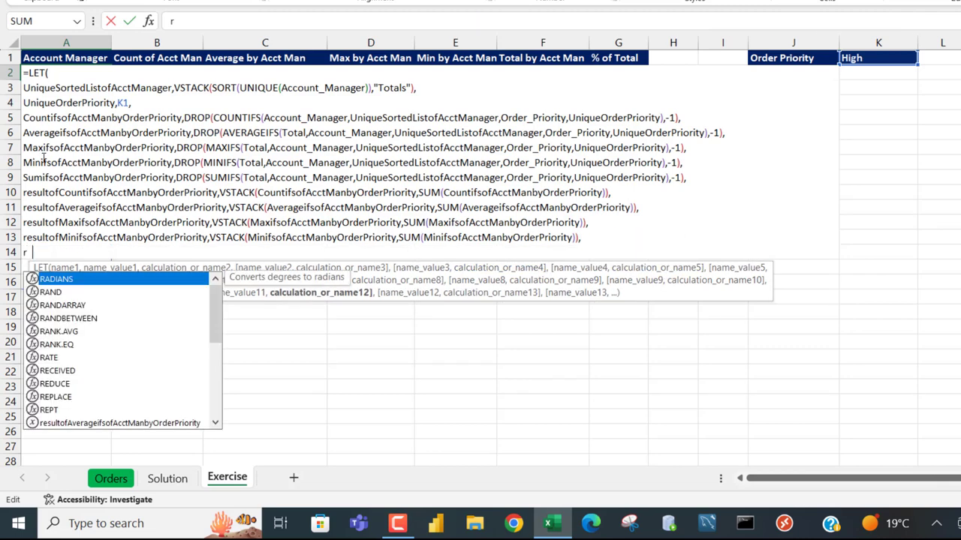
{"action": "type", "text": "esultof"}
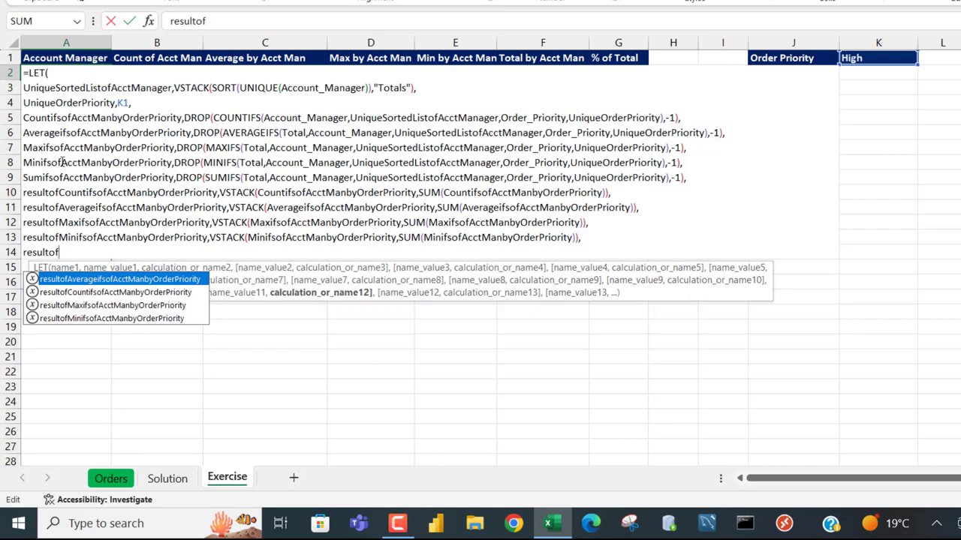
{"action": "double_click", "coordinate": [66, 177]}
{"action": "key", "text": "ctrl+c"}
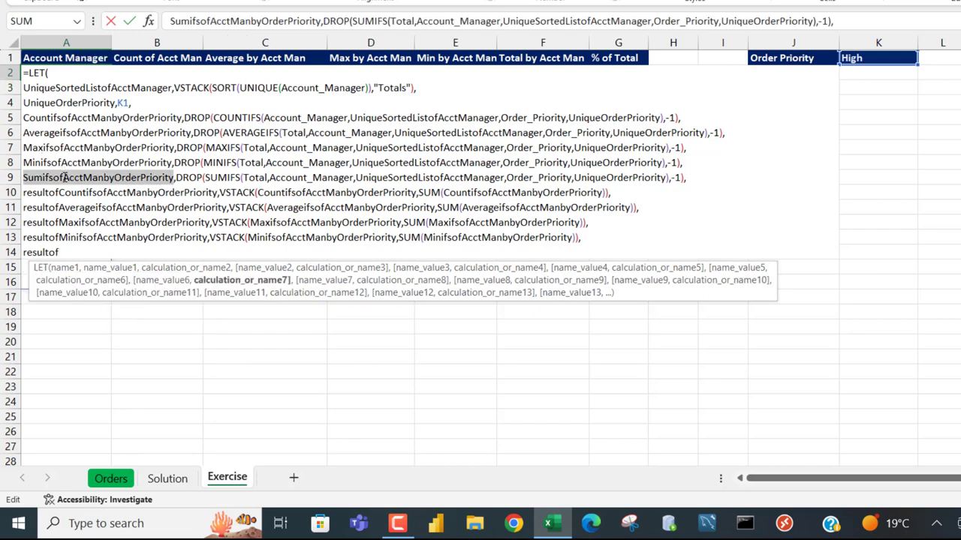
{"action": "left_click", "coordinate": [78, 250]}
{"action": "key", "text": "ctrl+v"}
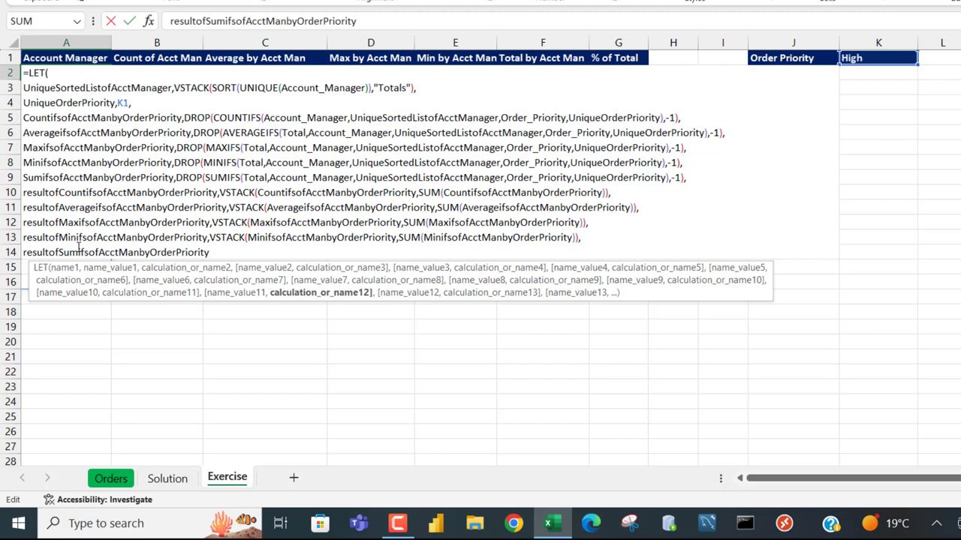
Define it as VSTACK of SumifsofAcctManbyOrderPriority and SUM(SumifsofAcctManbyOrderPriority).
{"action": "type", "text": ",vst"}
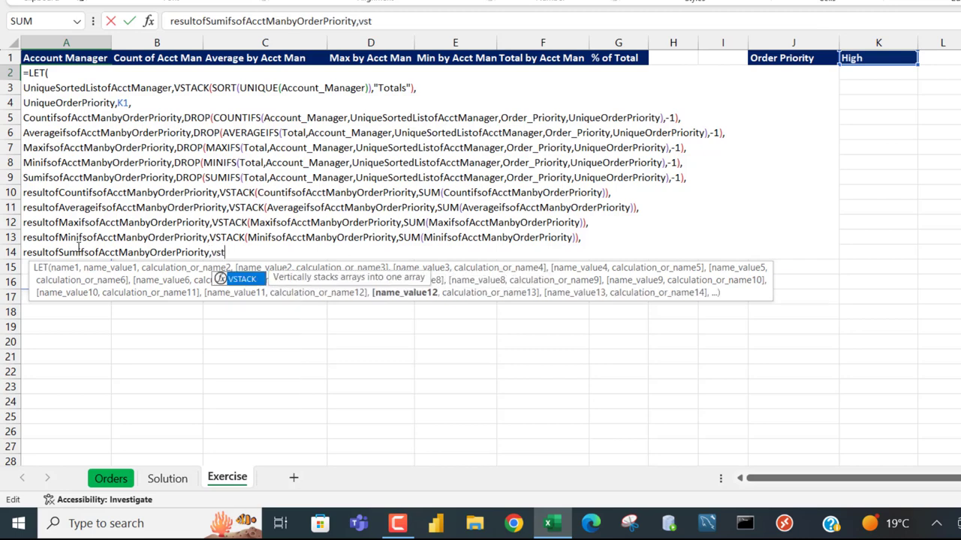
{"action": "key", "text": "Tab"}
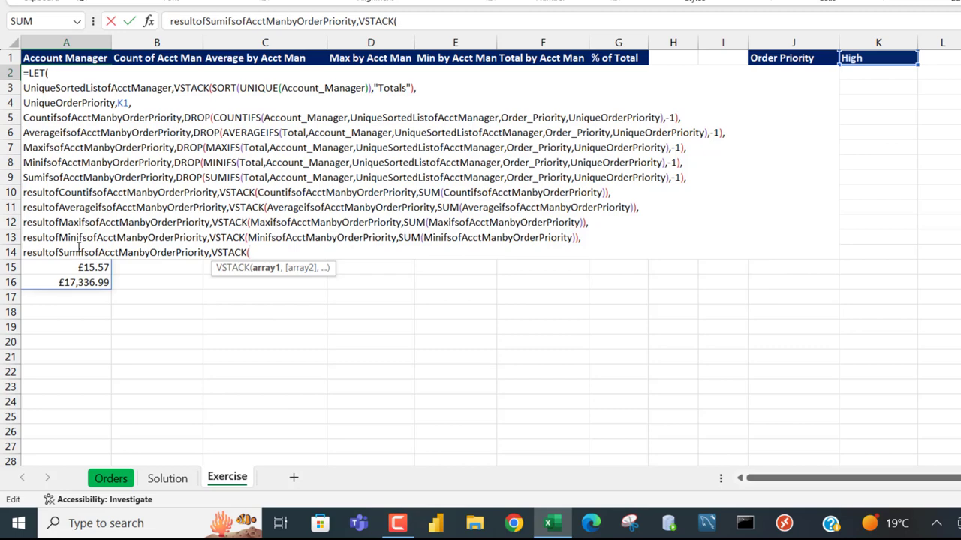
{"action": "key", "text": "ctrl+v"}
{"action": "type", "text": ",su"}
{"action": "key", "text": "Tab"}
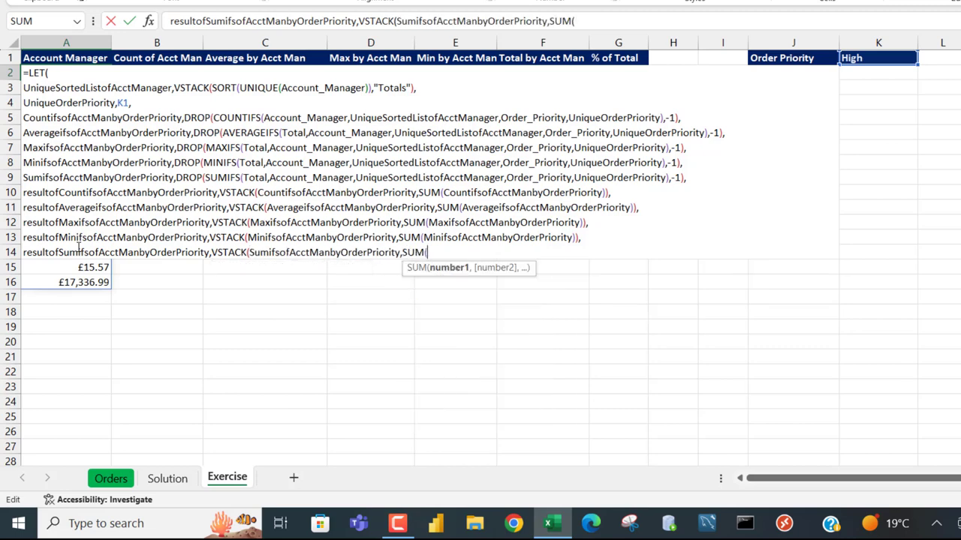
{"action": "key", "text": "ctrl+v"}
{"action": "key", "text": "Left"}
{"action": "type", "text": "))"}
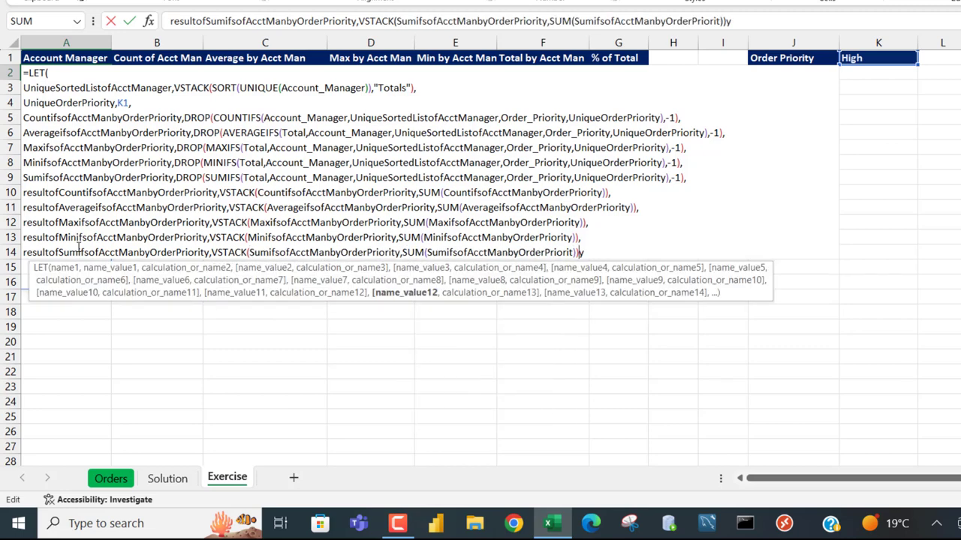
{"action": "key", "text": "Delete"}
Return resultofSumifsofAcctManbyOrderPriority as the LET result and commit the formula.
{"action": "type", "text": ","}
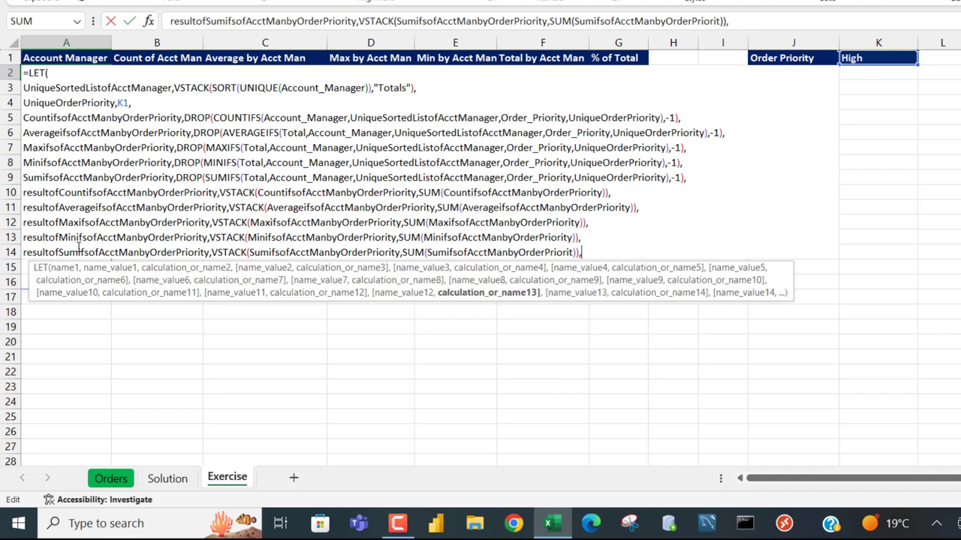
{"action": "type", "text": "resu"}
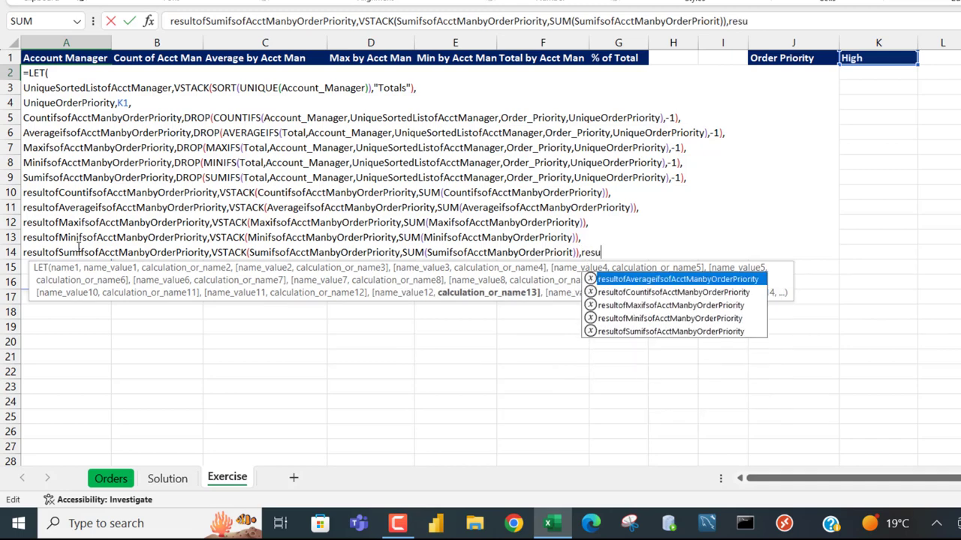
{"action": "key", "text": "Down"}
{"action": "key", "text": "Down"}
{"action": "key", "text": "Down"}
{"action": "key", "text": "Down"}
{"action": "key", "text": "Tab"}
{"action": "type", "text": ")"}
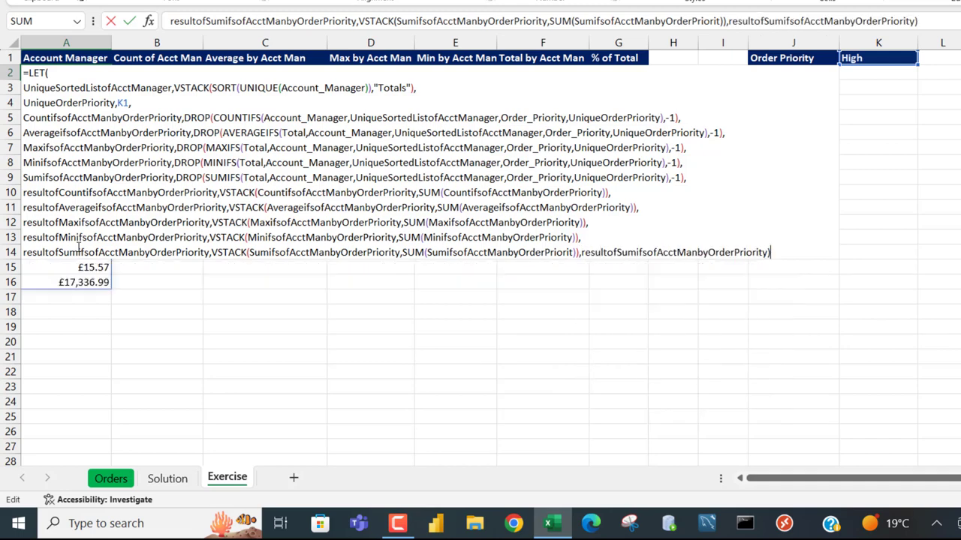
{"action": "key", "text": "ctrl+Return"}
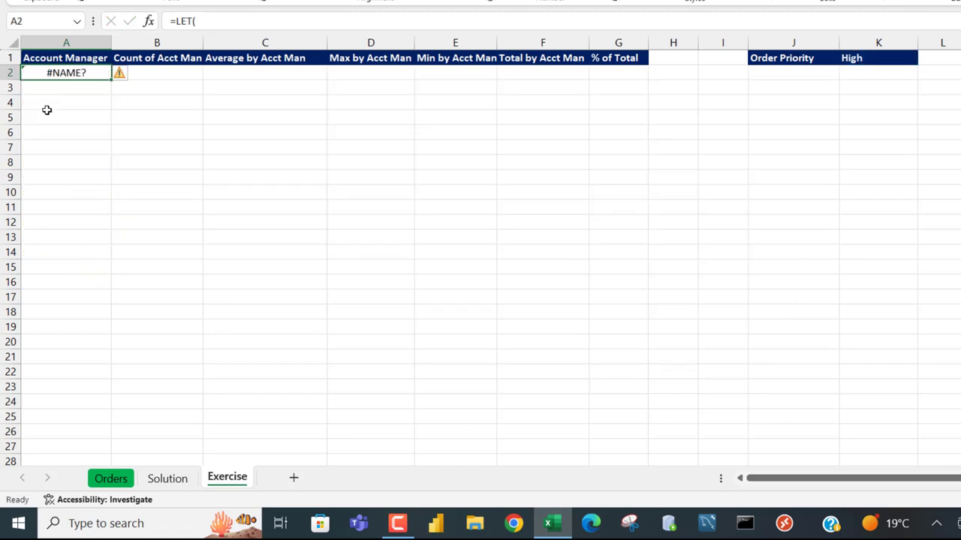
Delete faulty line 14 and retype it starting with resulofSumifsofAcctManbyOrderPriority.
{"action": "double_click", "coordinate": [98, 70]}
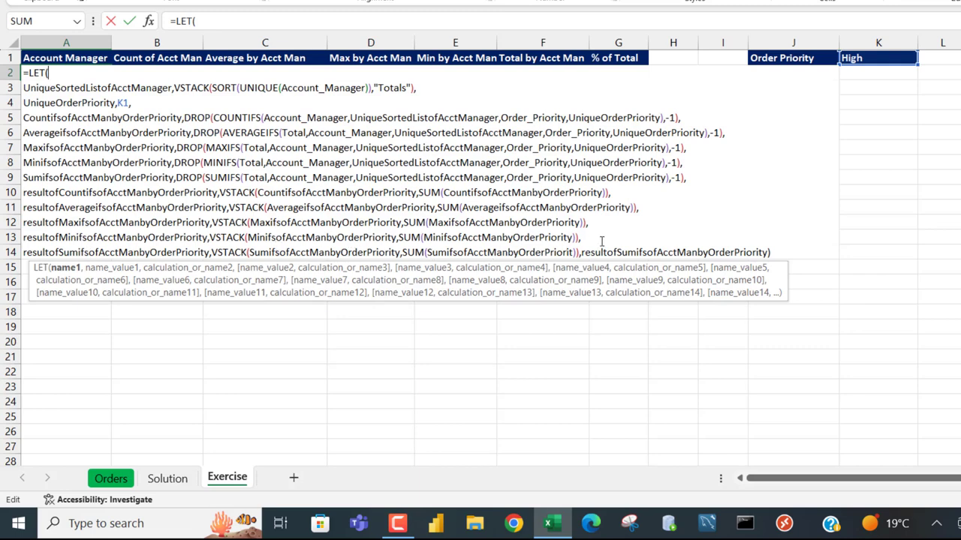
{"action": "left_click_drag", "start_coordinate": [604, 248], "coordinate": [820, 256]}
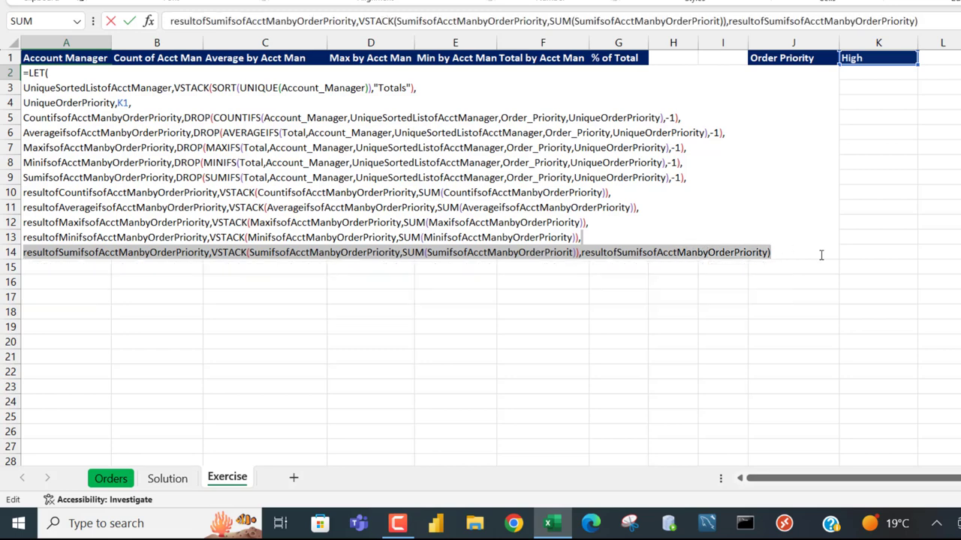
{"action": "key", "text": "BackSpace"}
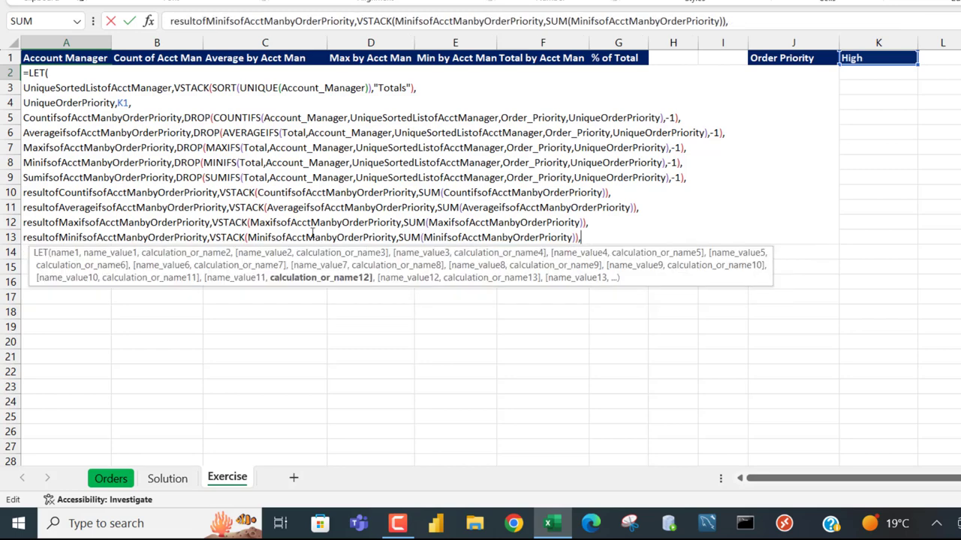
{"action": "key", "text": "alt+Return"}
{"action": "type", "text": "resulof"}
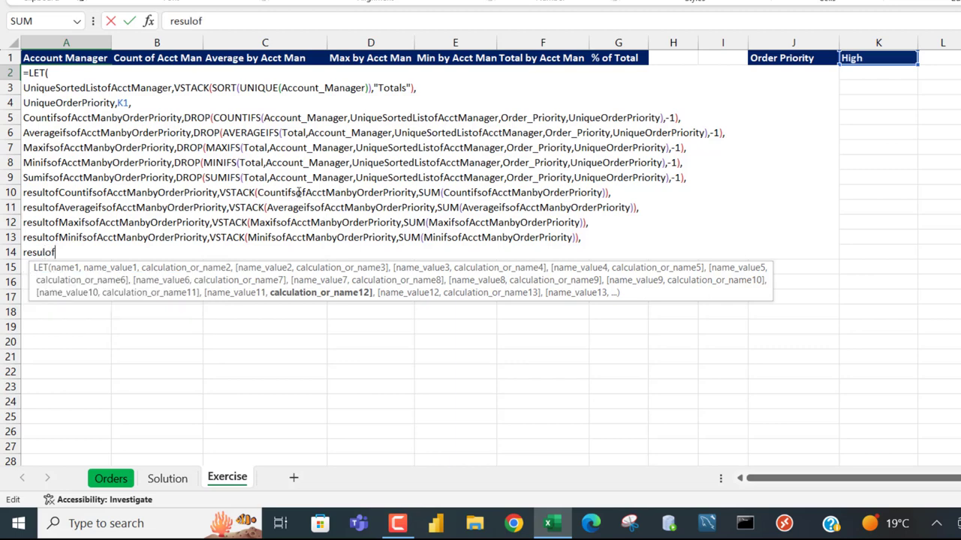
{"action": "double_click", "coordinate": [98, 179]}
{"action": "key", "text": "ctrl+c"}
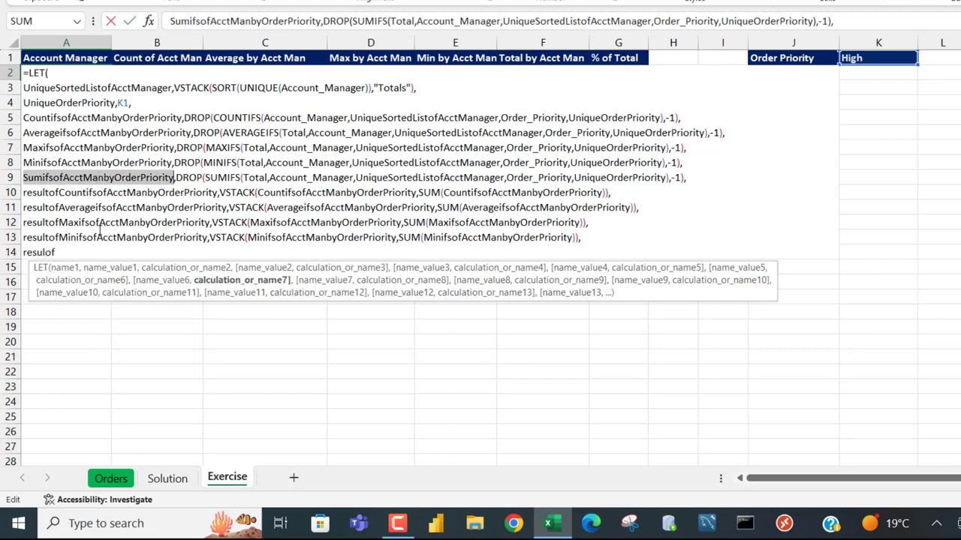
{"action": "left_click", "coordinate": [81, 249]}
{"action": "key", "text": "ctrl+v"}
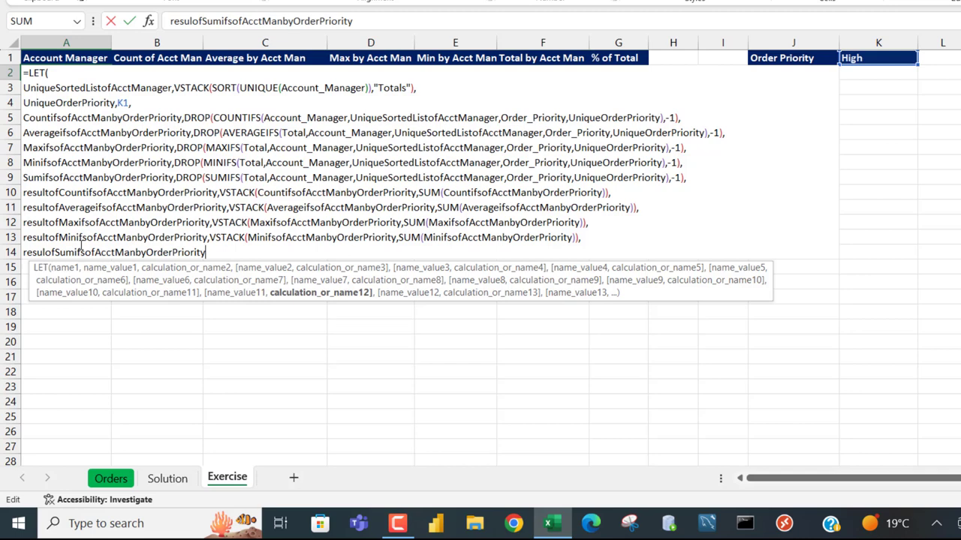
Add VSTACK(SumifsofAcctManbyOrderPriority, SUM(SumifsofAcctManbyOrderPriority)) and the final return name.
{"action": "type", "text": ",VS"}
{"action": "key", "text": "Tab"}
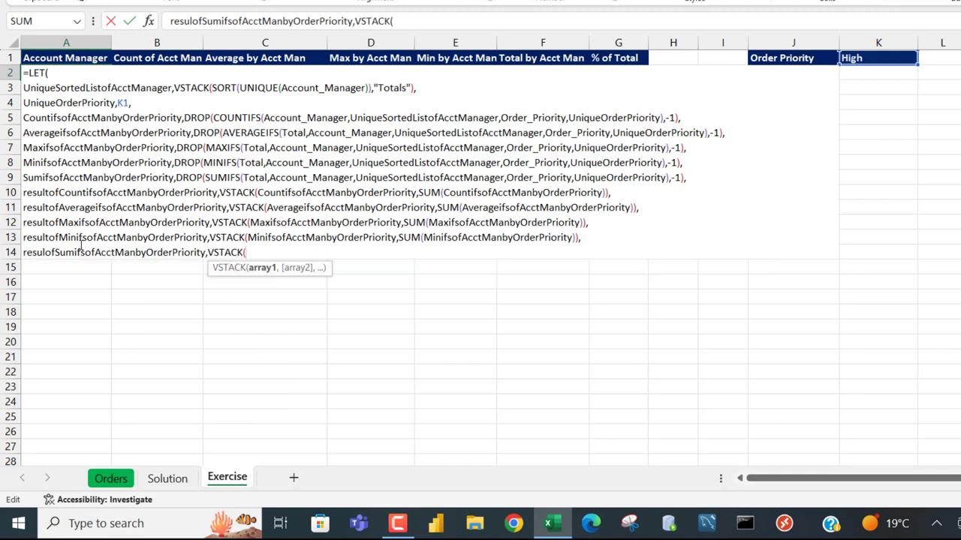
{"action": "key", "text": "ctrl+v"}
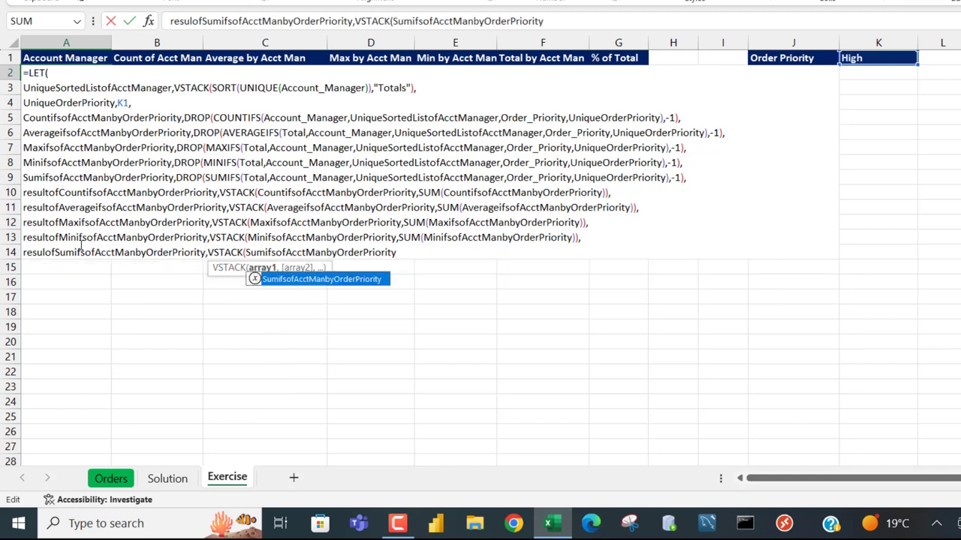
{"action": "type", "text": ",sum"}
{"action": "key", "text": "Tab"}
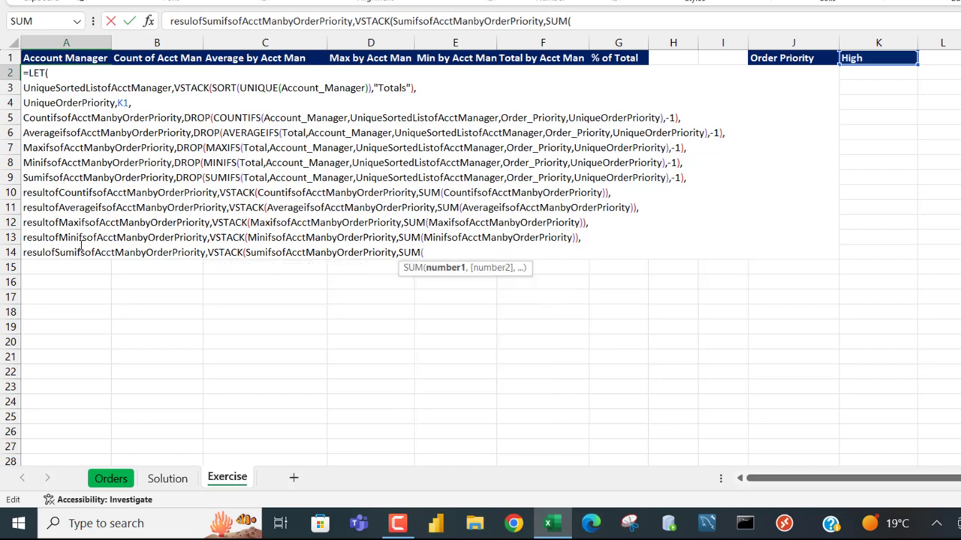
{"action": "key", "text": "ctrl+v"}
{"action": "type", "text": "),"}
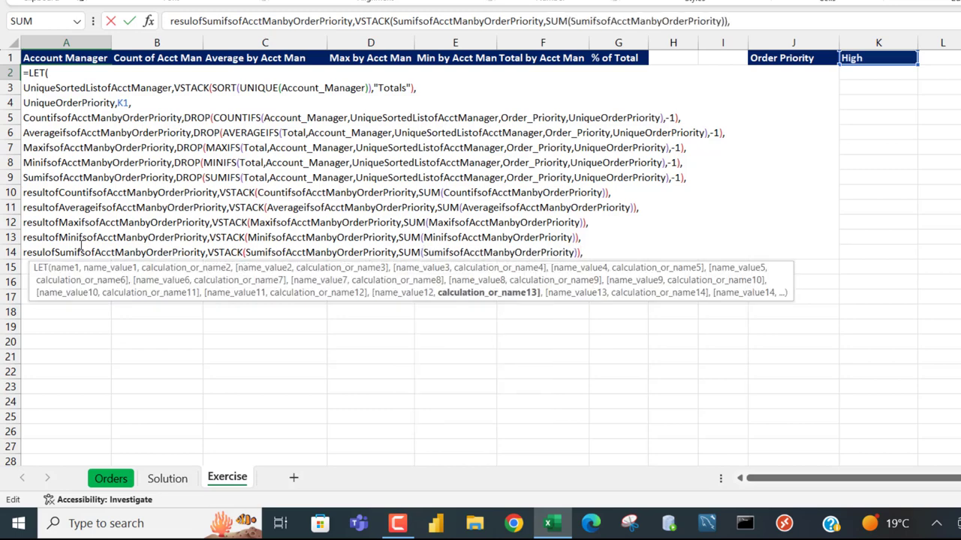
{"action": "type", "text": "resu"}
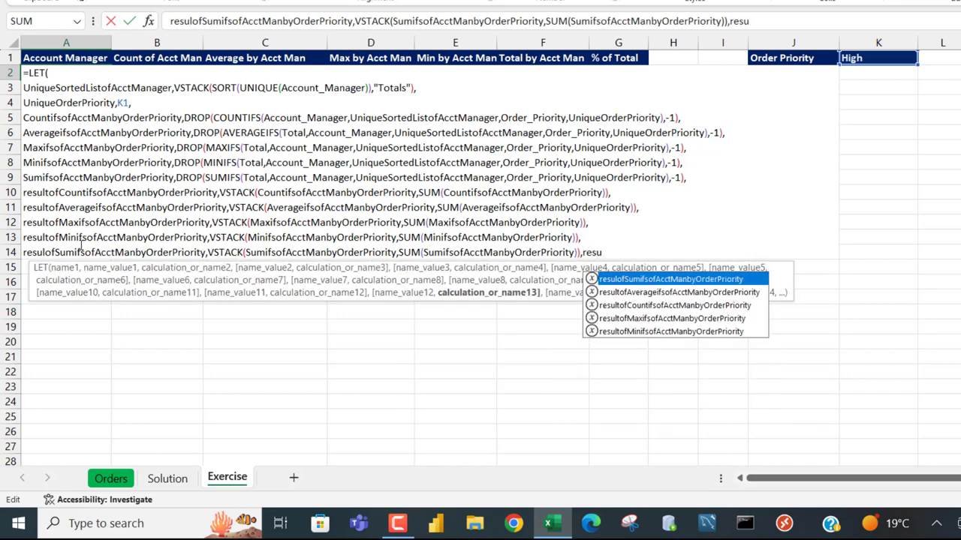
{"action": "key", "text": "Down"}
{"action": "key", "text": "Down"}
{"action": "key", "text": "Down"}
{"action": "key", "text": "Up"}
{"action": "key", "text": "Up"}
{"action": "key", "text": "Up"}
{"action": "key", "text": "Tab"}
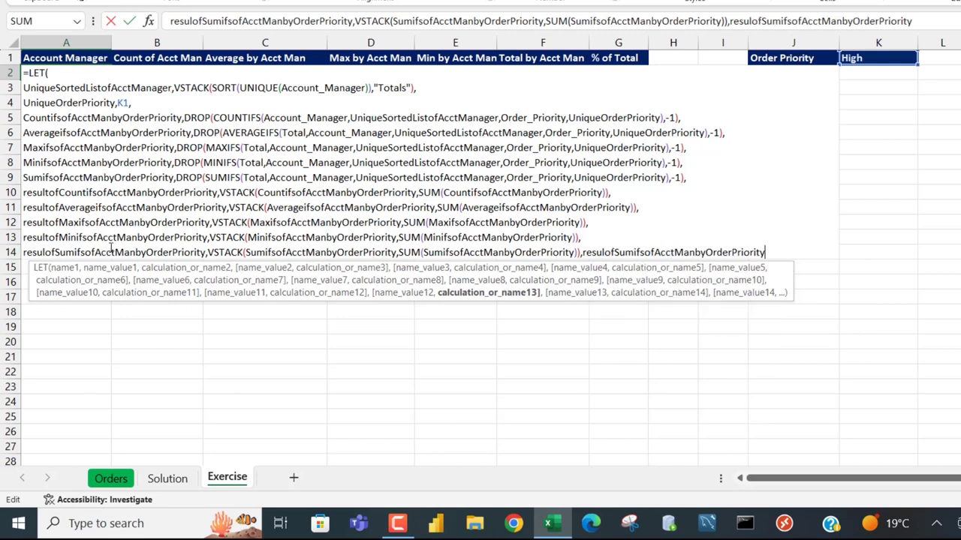
Correct the misspelling to resultofSumifsofAcctManbyOrderPriority in both places and commit the formula.
{"action": "left_click", "coordinate": [46, 252]}
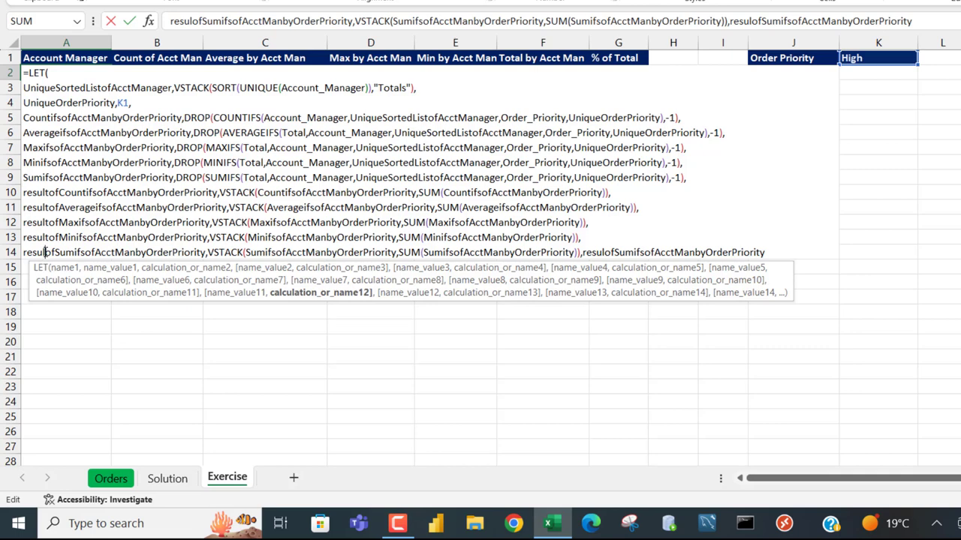
{"action": "key", "text": "BackSpace"}
{"action": "key", "text": "BackSpace"}
{"action": "type", "text": "ult"}
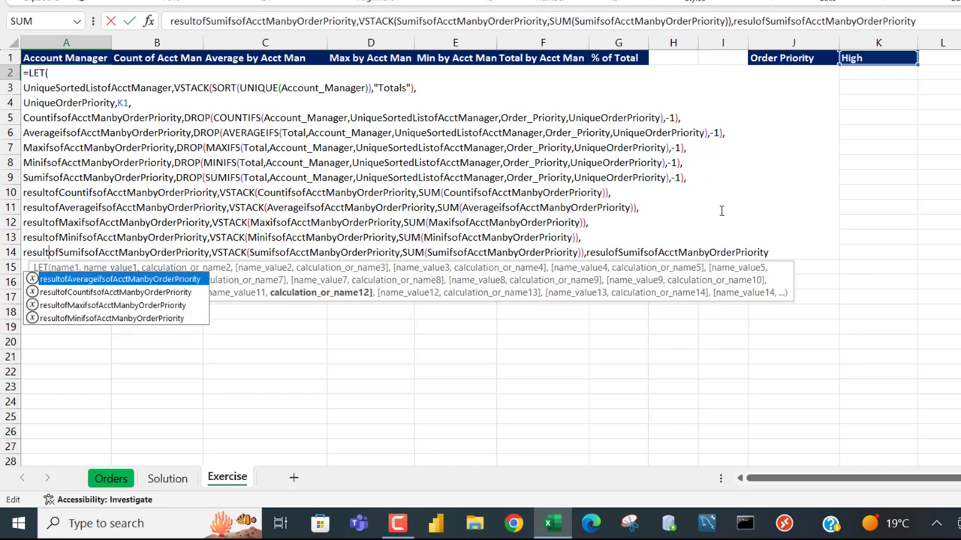
{"action": "double_click", "coordinate": [722, 253]}
{"action": "type", "text": "res"}
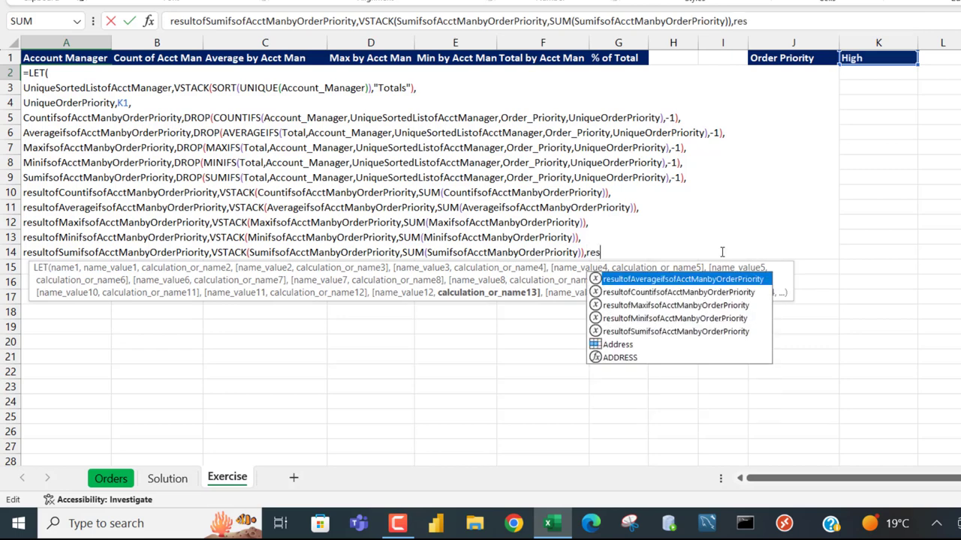
{"action": "key", "text": "Down"}
{"action": "key", "text": "Down"}
{"action": "key", "text": "Down"}
{"action": "key", "text": "Down"}
{"action": "key", "text": "Tab"}
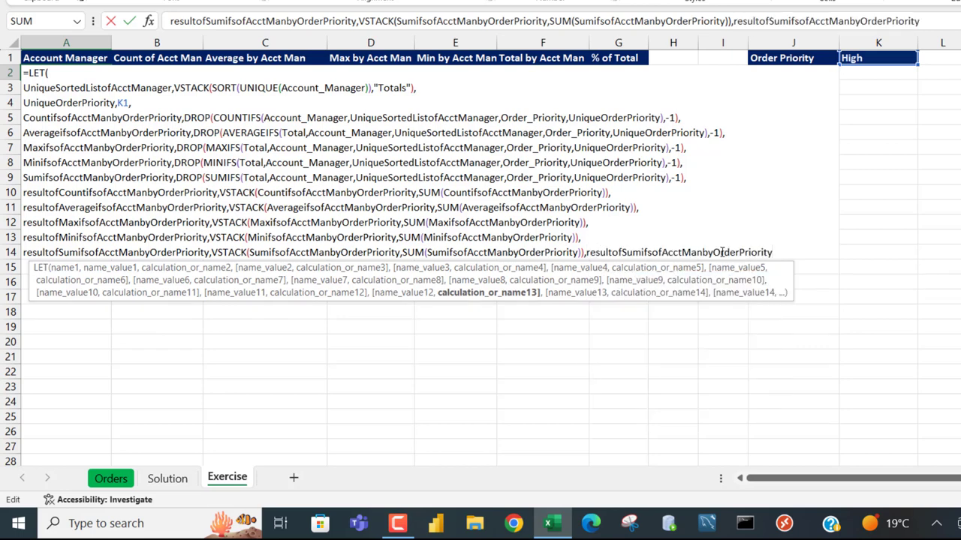
{"action": "key", "text": "ctrl+Return"}
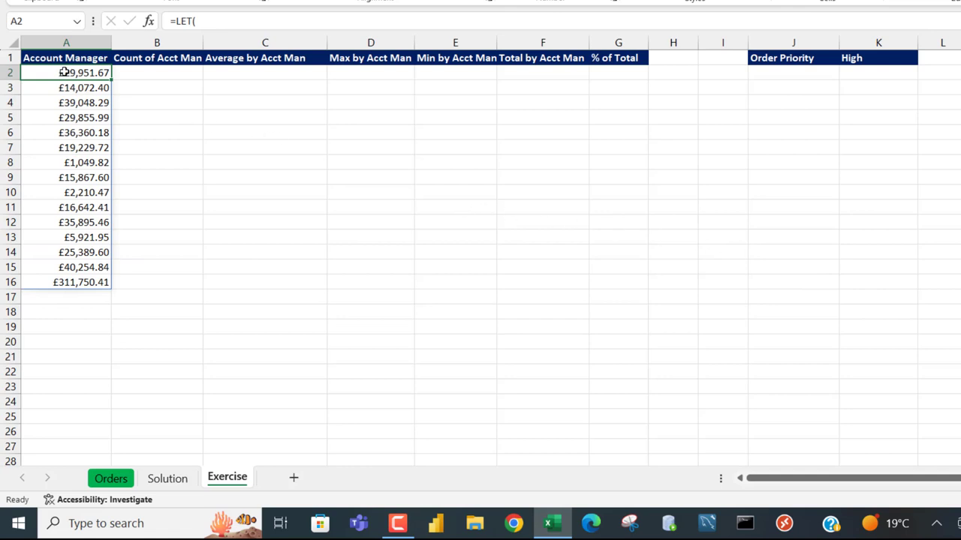
Verify A2:A15 sum to £311,750.41 shown in A16, then reopen the A2 formula.
{"action": "left_click_drag", "start_coordinate": [66, 73], "coordinate": [82, 272]}
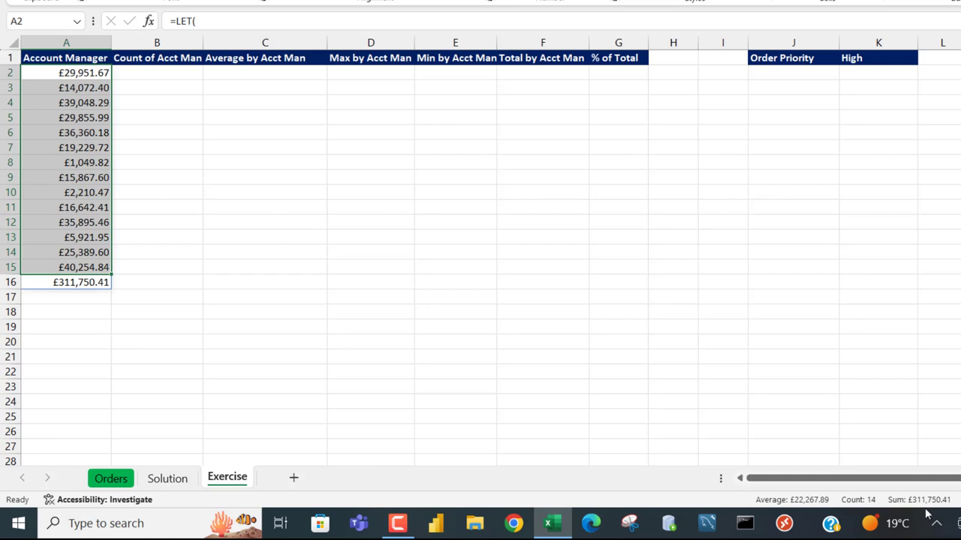
{"action": "left_click", "coordinate": [84, 283]}
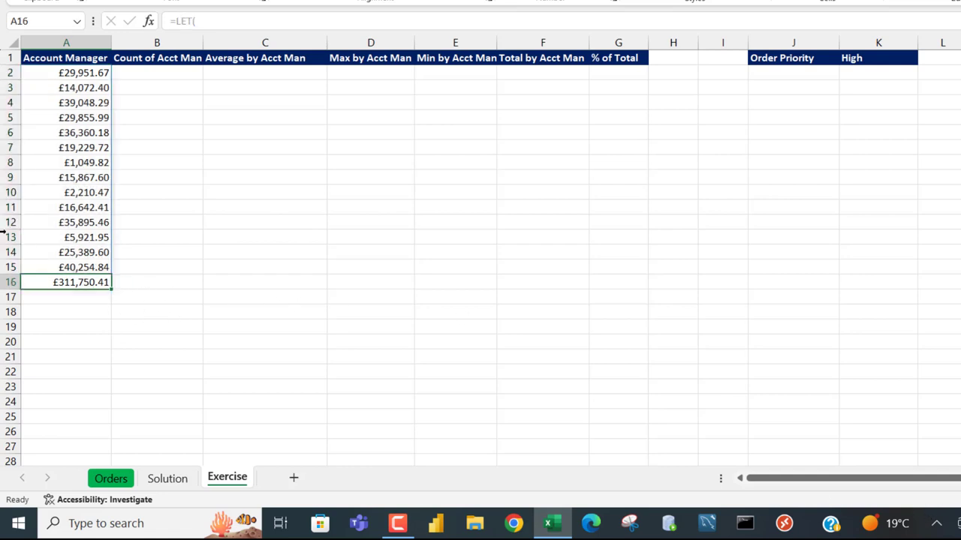
{"action": "double_click", "coordinate": [64, 72]}
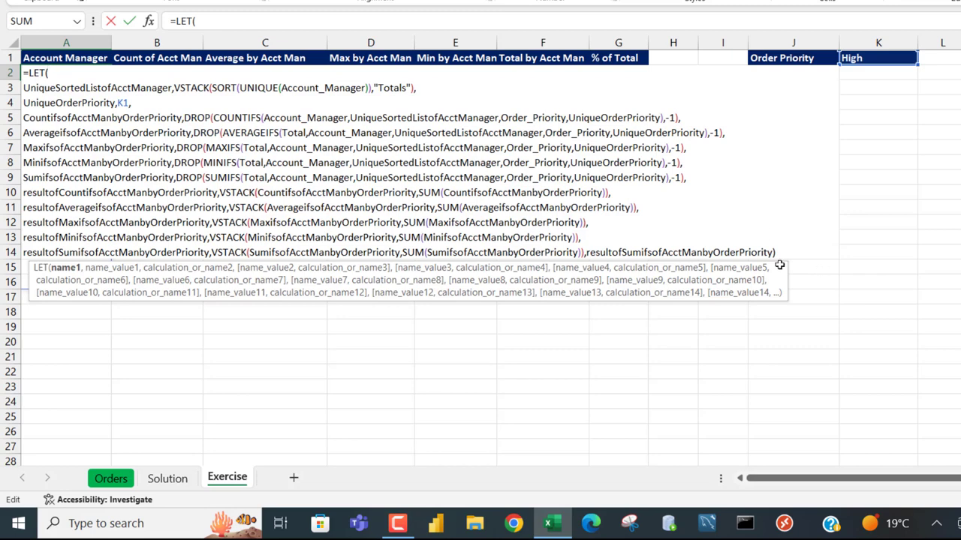
Replace the final return with a percentageoftotal line based on resultofSumifsofAcctManbyOrderPriority.
{"action": "double_click", "coordinate": [708, 252]}
{"action": "key", "text": "BackSpace"}
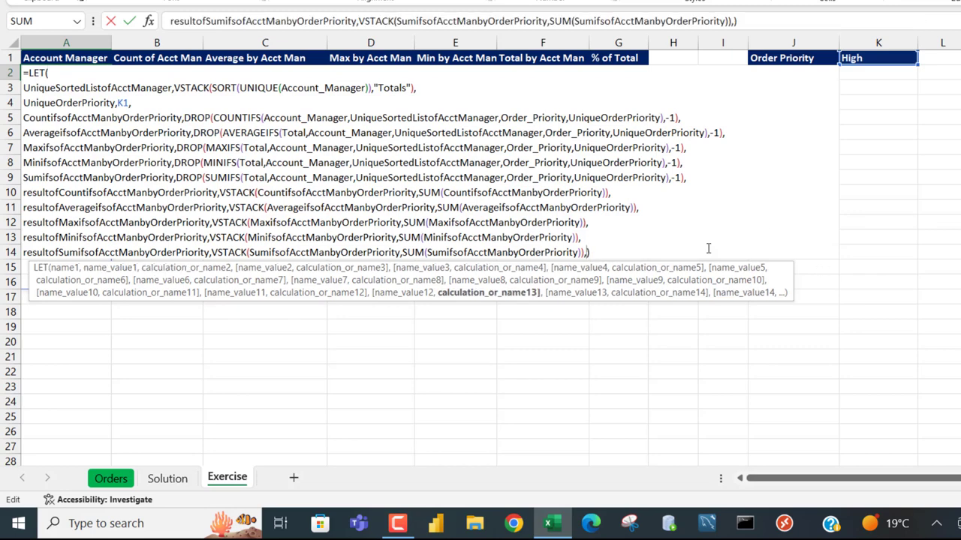
{"action": "key", "text": "Delete"}
{"action": "key", "text": "alt+Return"}
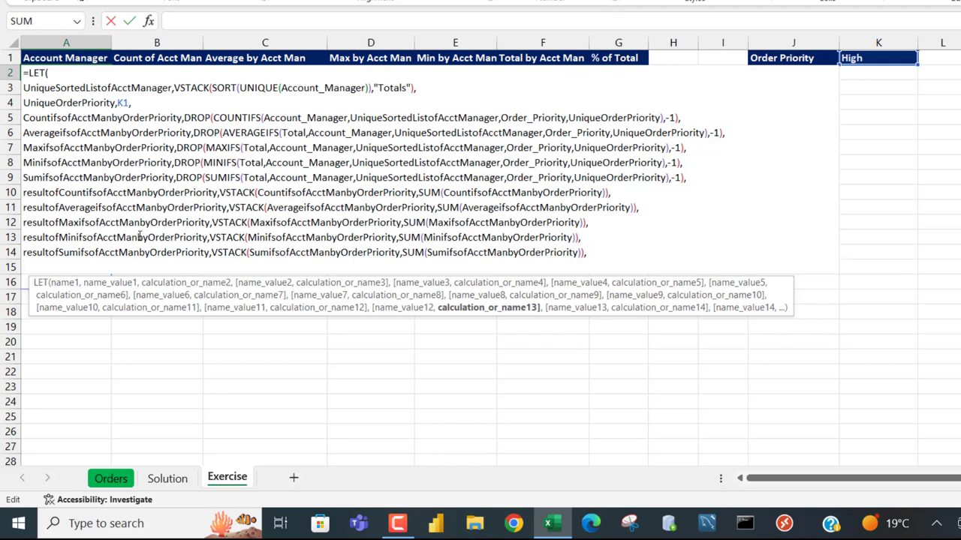
{"action": "type", "text": "percen"}
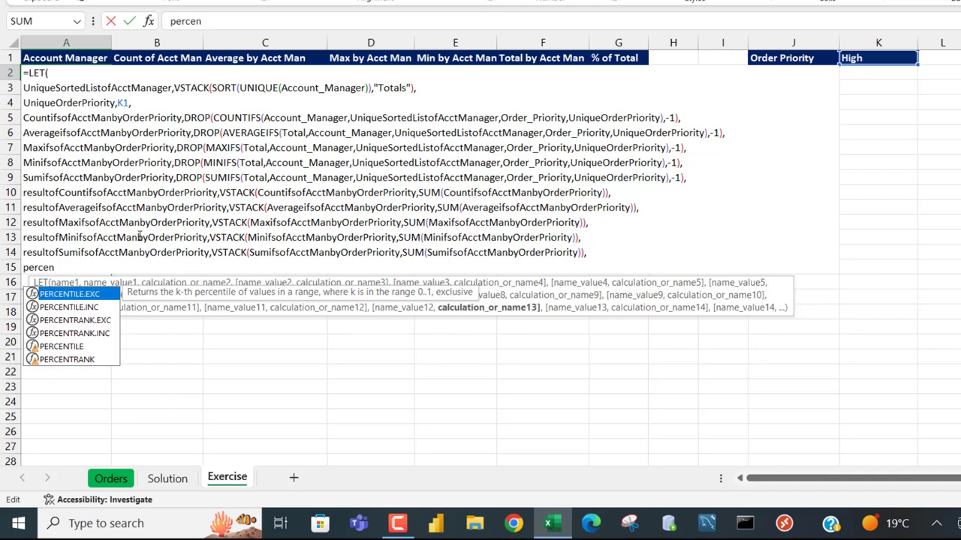
{"action": "type", "text": "tageoft"}
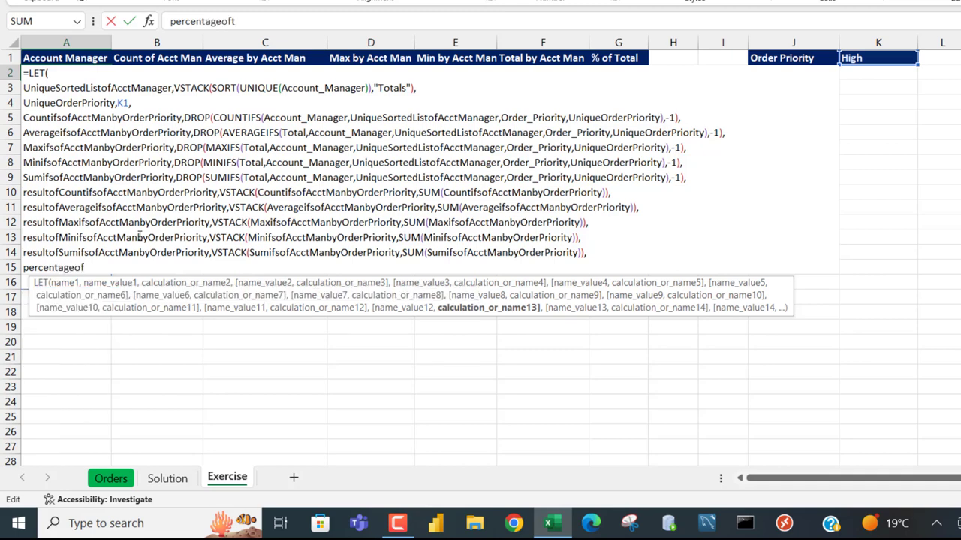
{"action": "type", "text": "otal,"}
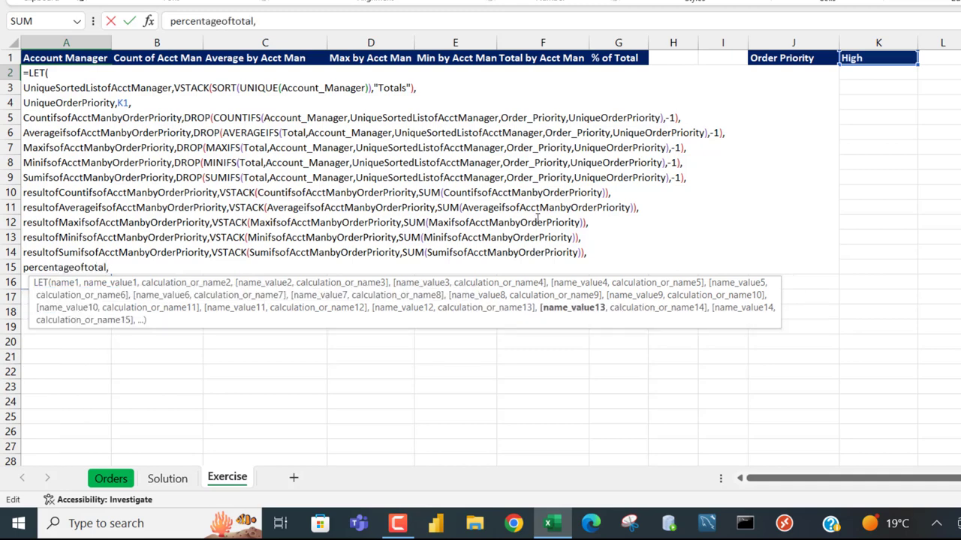
{"action": "double_click", "coordinate": [82, 252]}
{"action": "key", "text": "ctrl+c"}
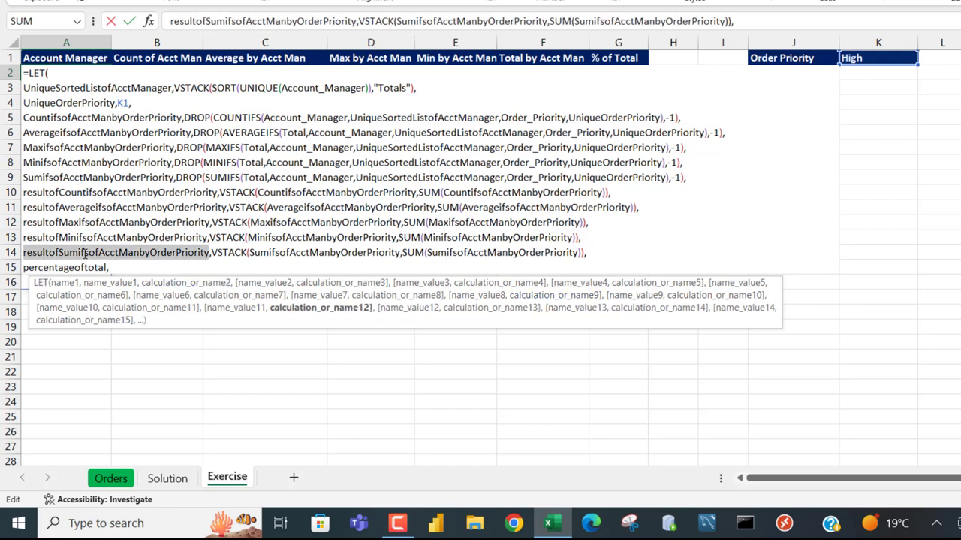
{"action": "left_click", "coordinate": [138, 264]}
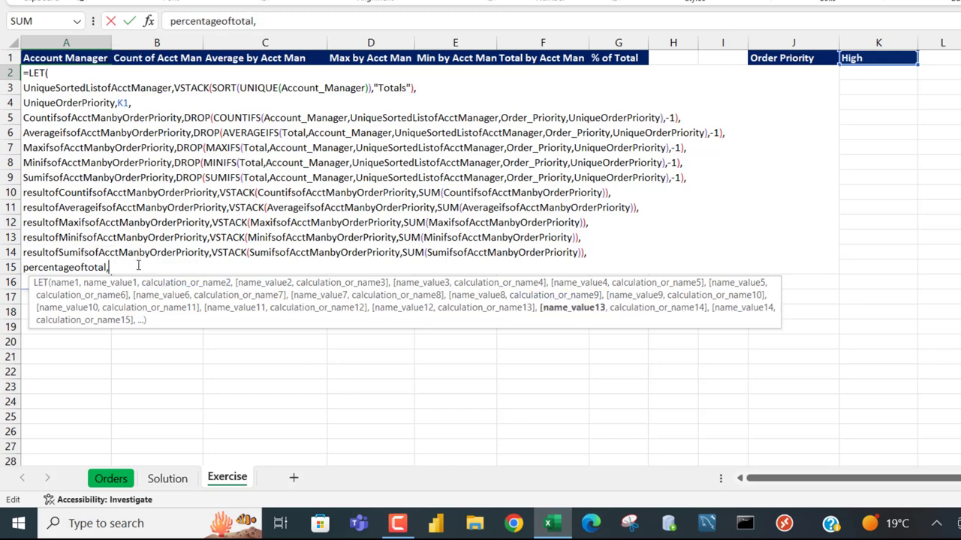
{"action": "key", "text": "ctrl+v"}
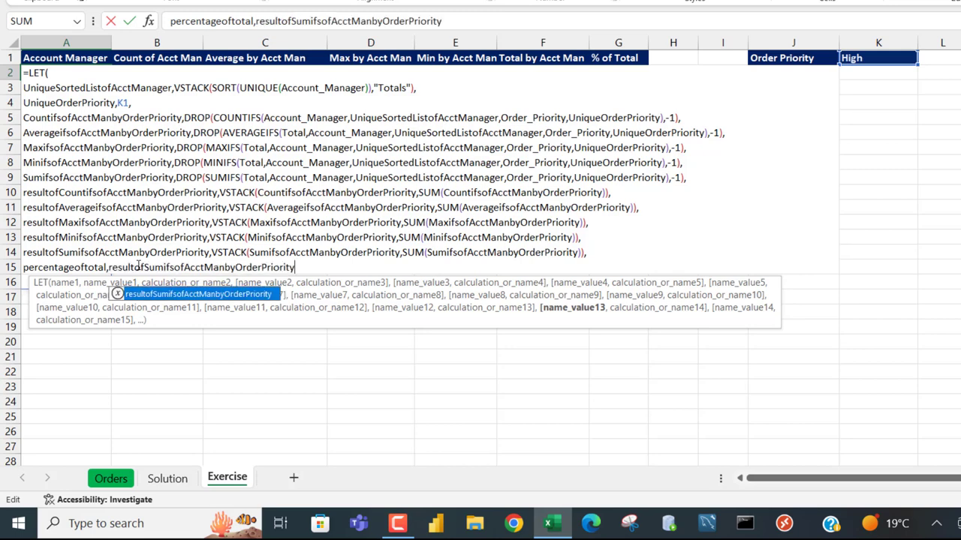
Divide it by TAKE(resultofSumifsofAcctManbyOrderPriority,-1) and return percentageoftotal.
{"action": "type", "text": "/"}
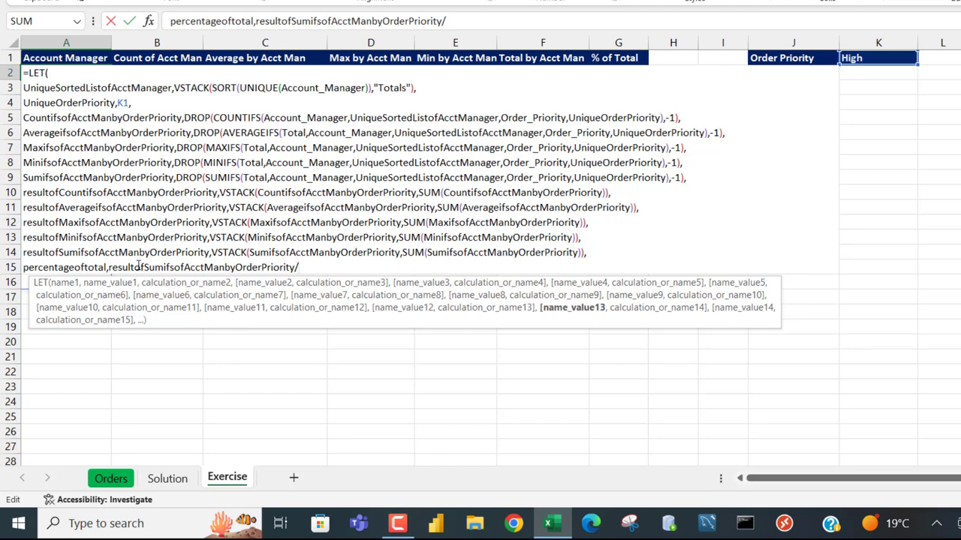
{"action": "type", "text": "tak"}
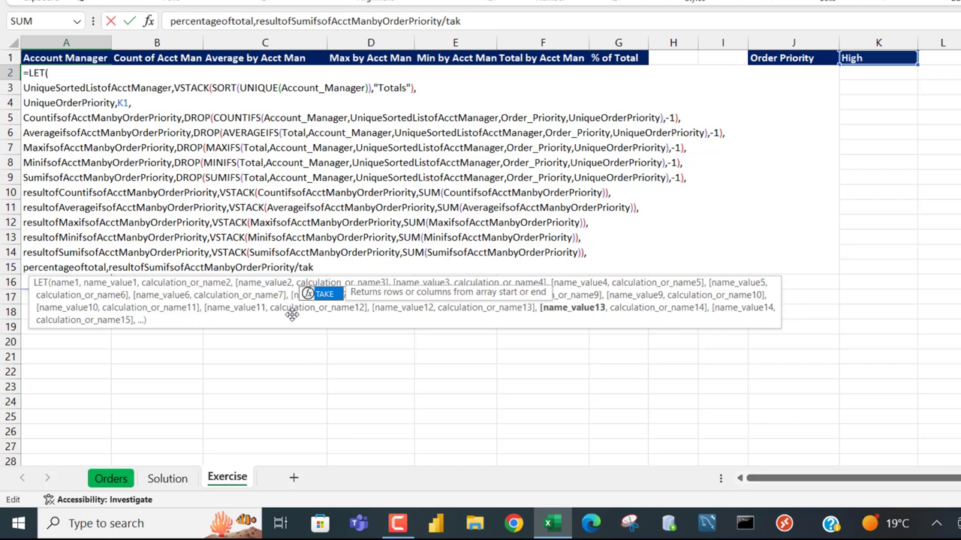
{"action": "key", "text": "Tab"}
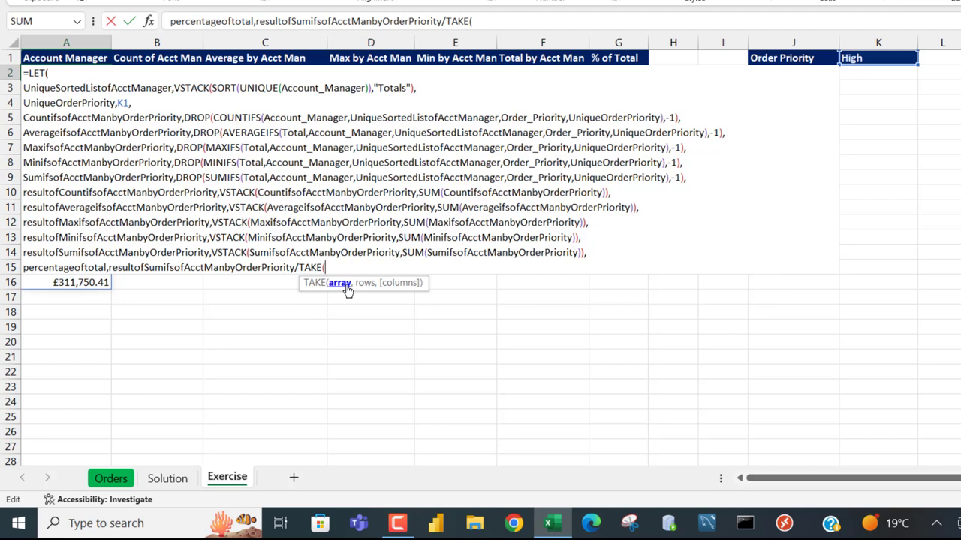
{"action": "type", "text": "resultofSumifsofAcctManbyOrderPriority"}
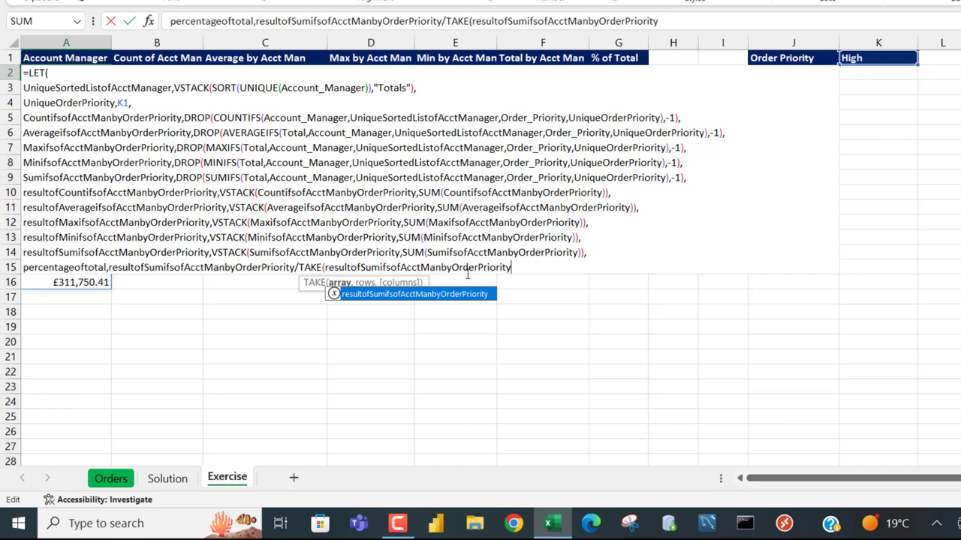
{"action": "type", "text": ","}
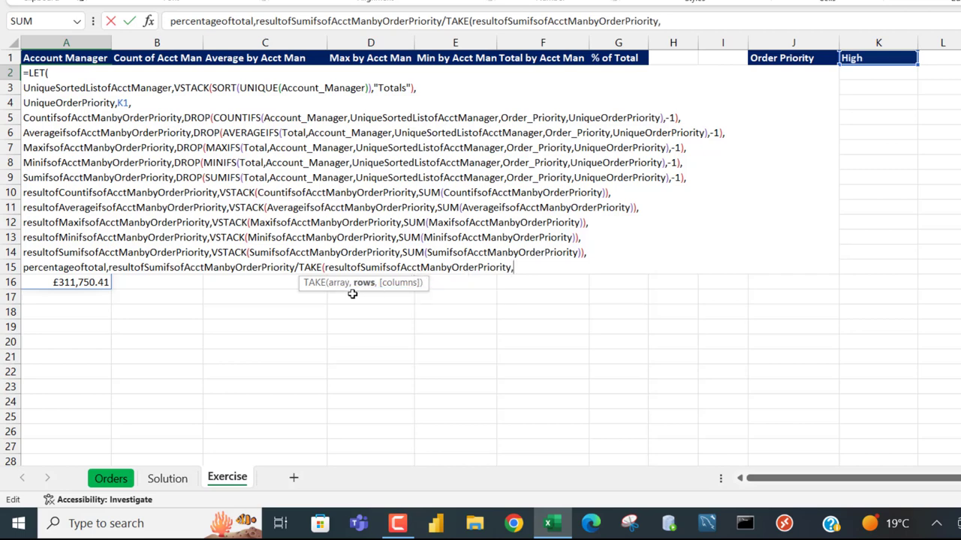
{"action": "type", "text": "-1),"}
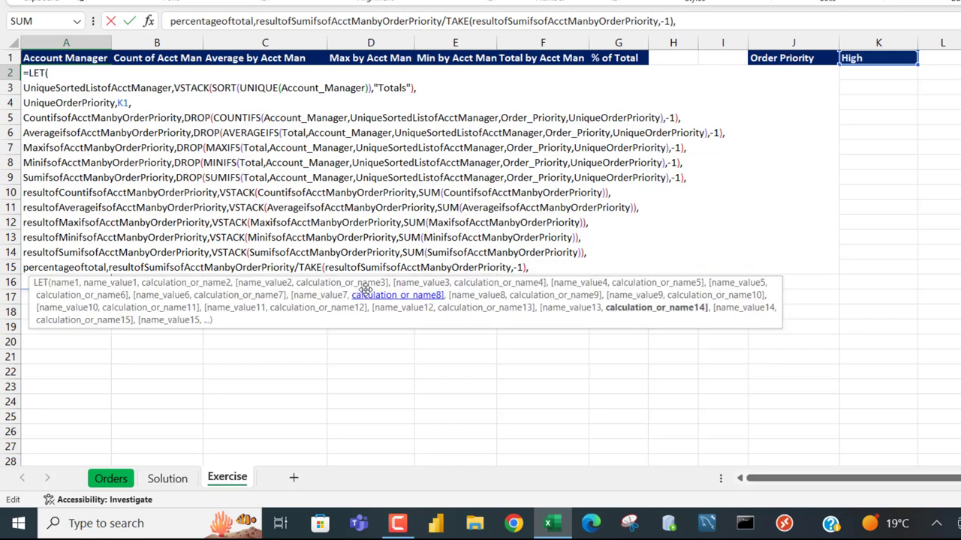
{"action": "type", "text": "perce"}
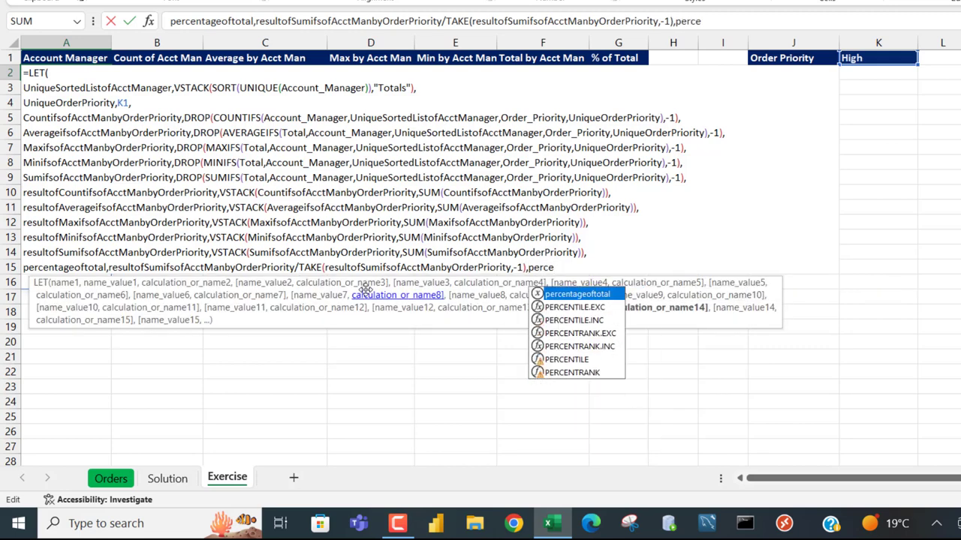
{"action": "key", "text": "Tab"}
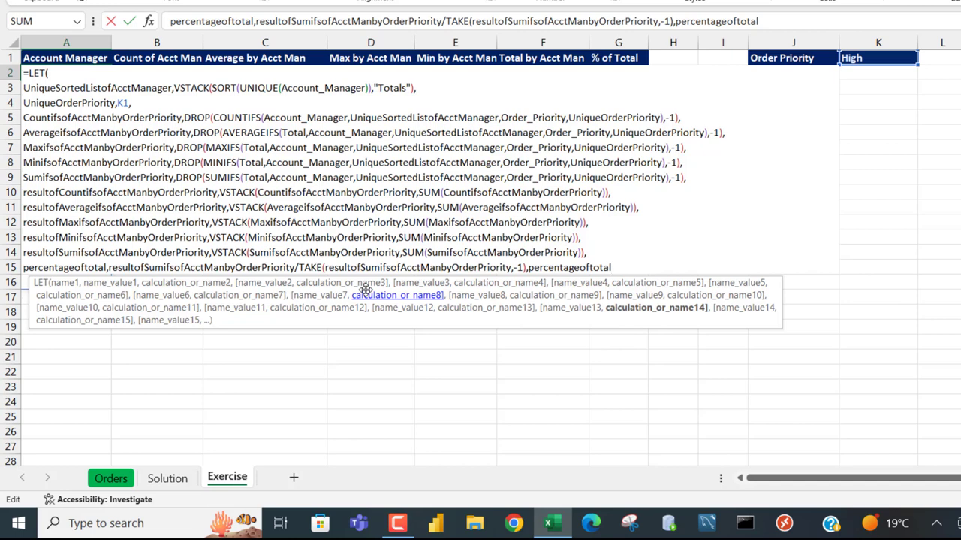
{"action": "type", "text": ")"}
{"action": "key", "text": "Return"}
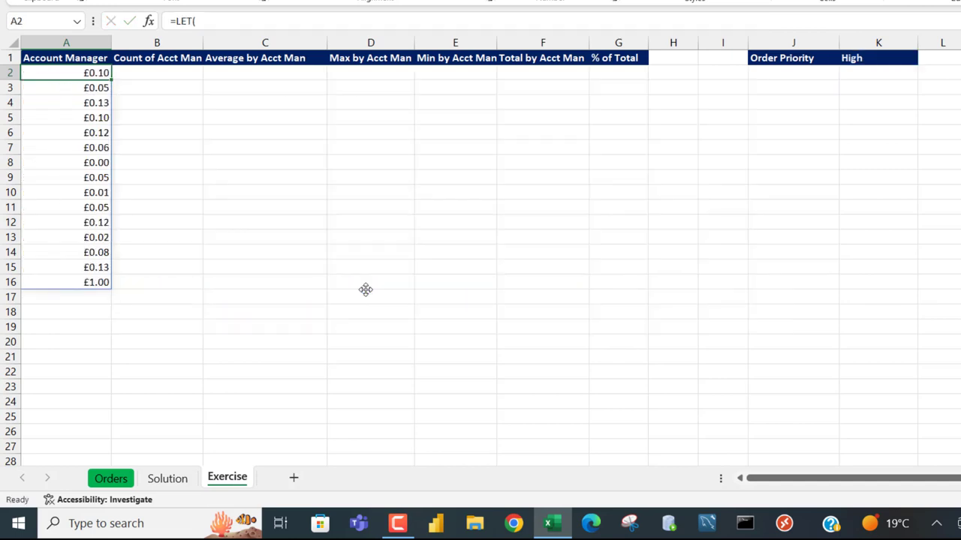
Apply Percent Style to A2:A16 so the shares read 10%, 5%, 13% up to 100%.
{"action": "left_click_drag", "start_coordinate": [97, 73], "coordinate": [117, 274]}
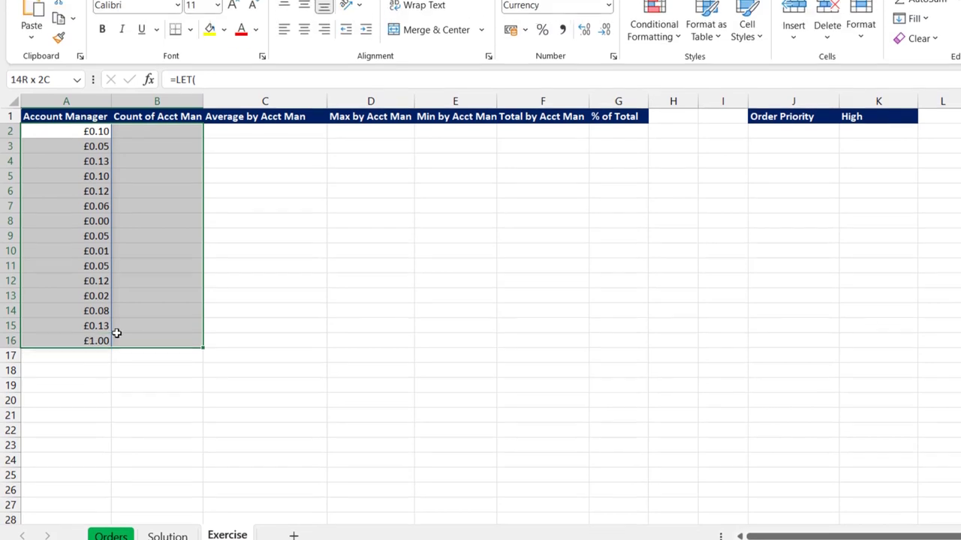
{"action": "left_click_drag", "start_coordinate": [117, 333], "coordinate": [107, 332]}
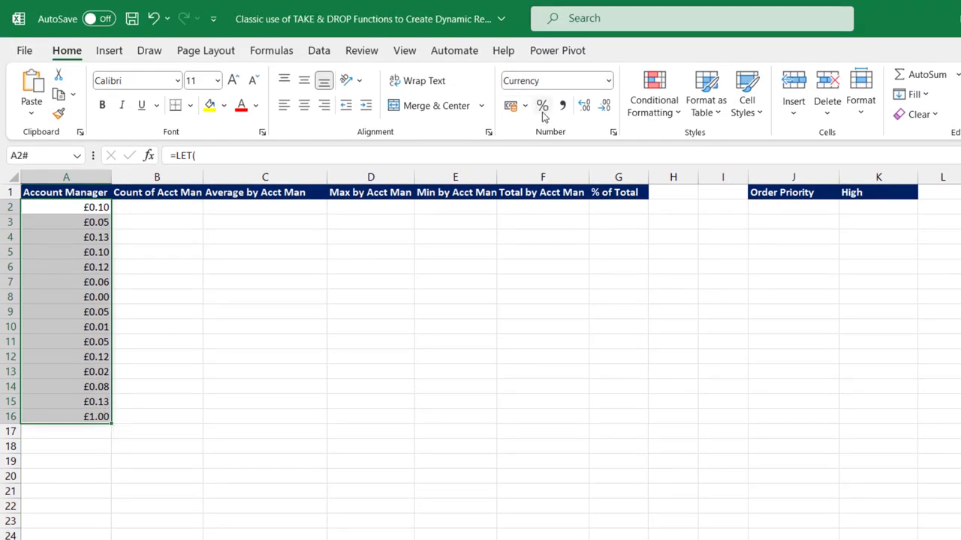
{"action": "left_click", "coordinate": [543, 113]}
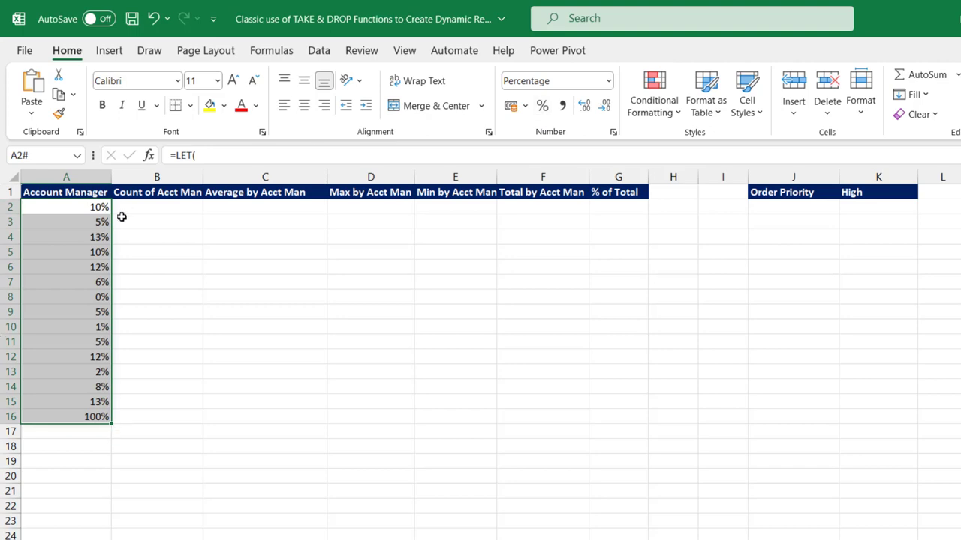
{"action": "left_click_drag", "start_coordinate": [92, 207], "coordinate": [85, 400]}
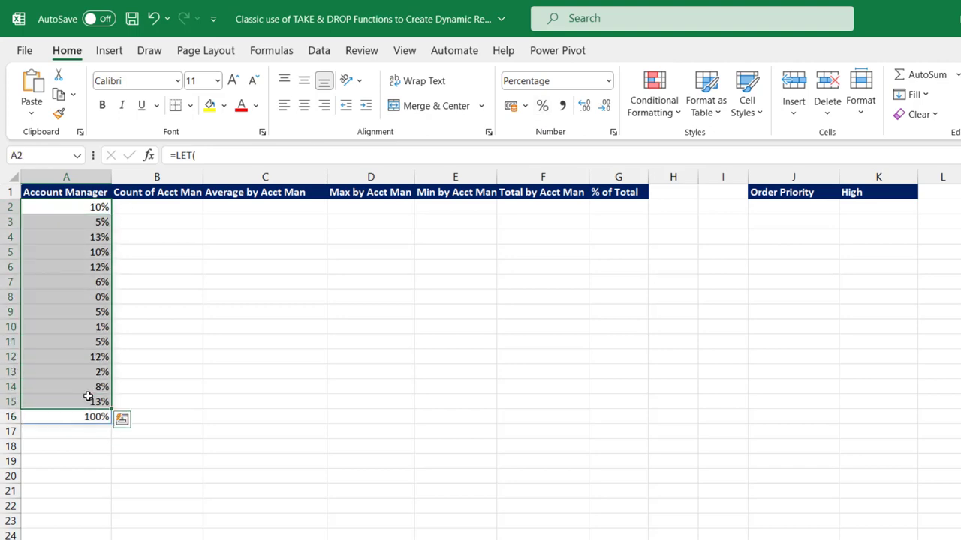
Delete the stray percentageoftotal) on line 15 and start a new formula line.
{"action": "double_click", "coordinate": [66, 204]}
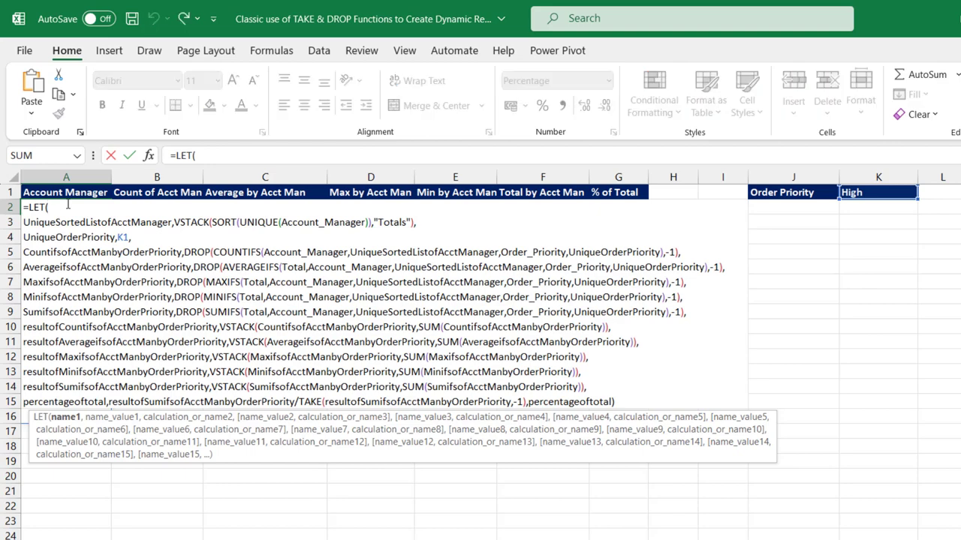
{"action": "left_click_drag", "start_coordinate": [585, 429], "coordinate": [701, 512]}
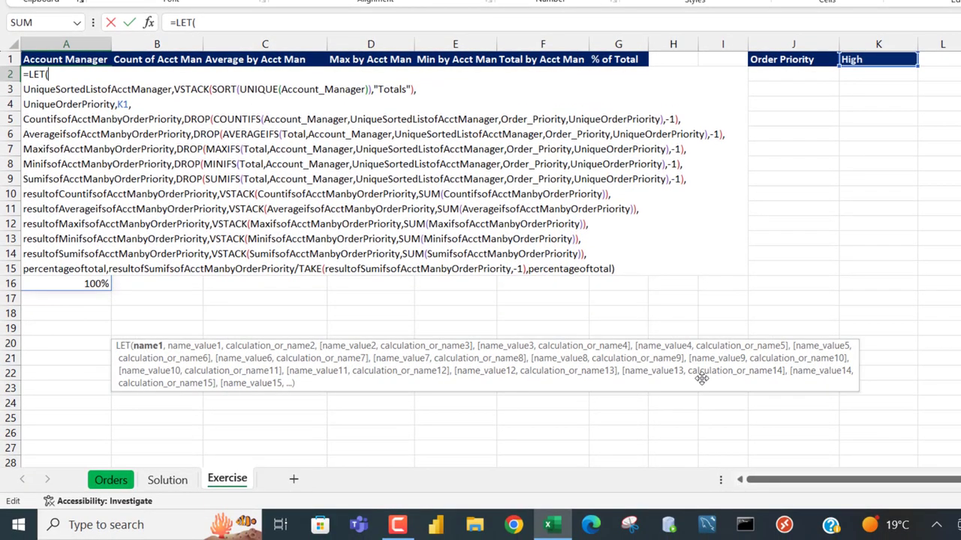
{"action": "double_click", "coordinate": [566, 268]}
{"action": "key", "text": "shift+Right"}
{"action": "key", "text": "BackSpace"}
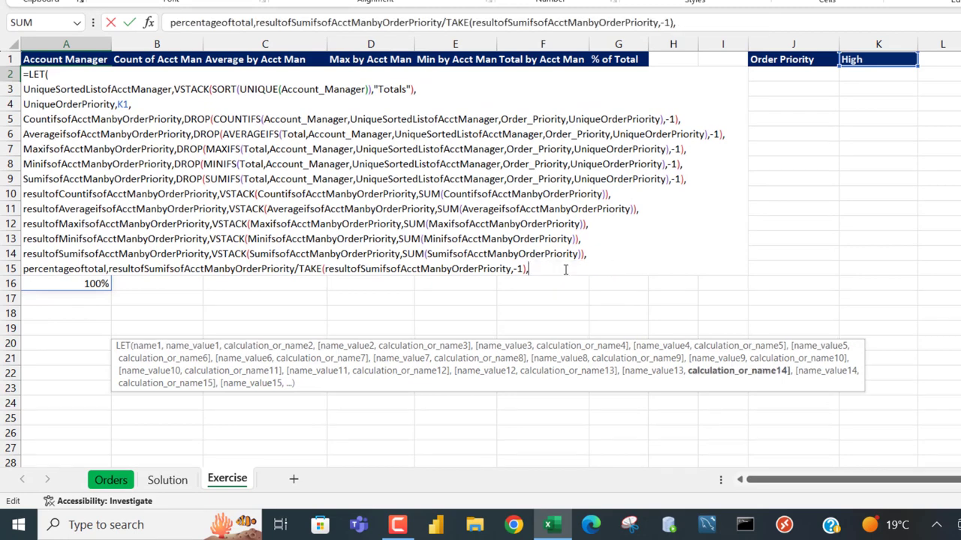
{"action": "key", "text": "alt+Return"}
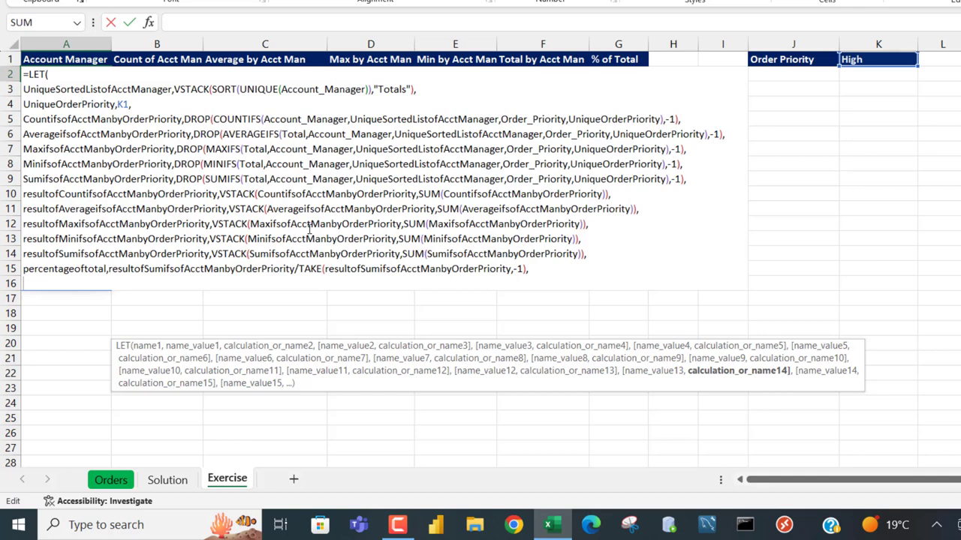
Add finalcalculation as HSTACK(UniqueSortedListofAcctManager) and return it from the LET.
{"action": "type", "text": "finalcalculation,"}
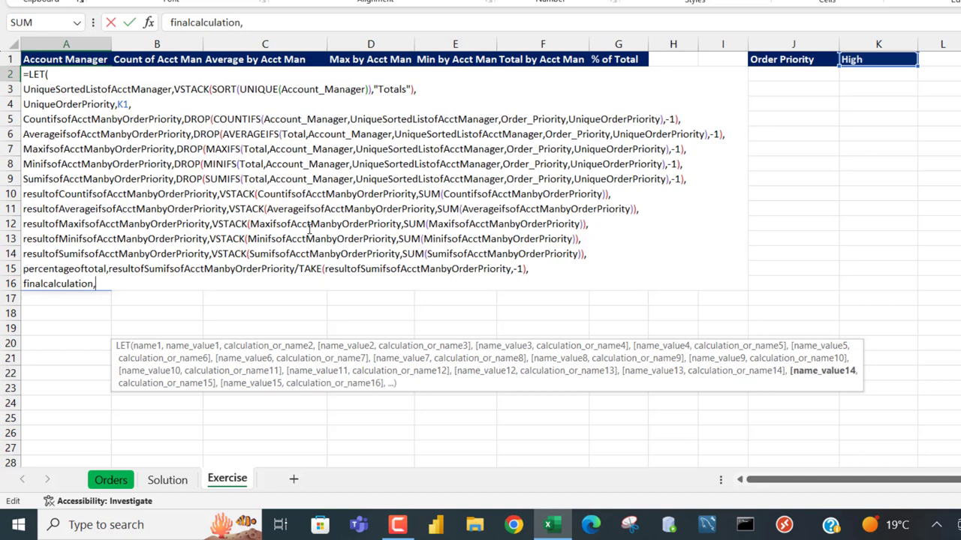
{"action": "type", "text": "hst"}
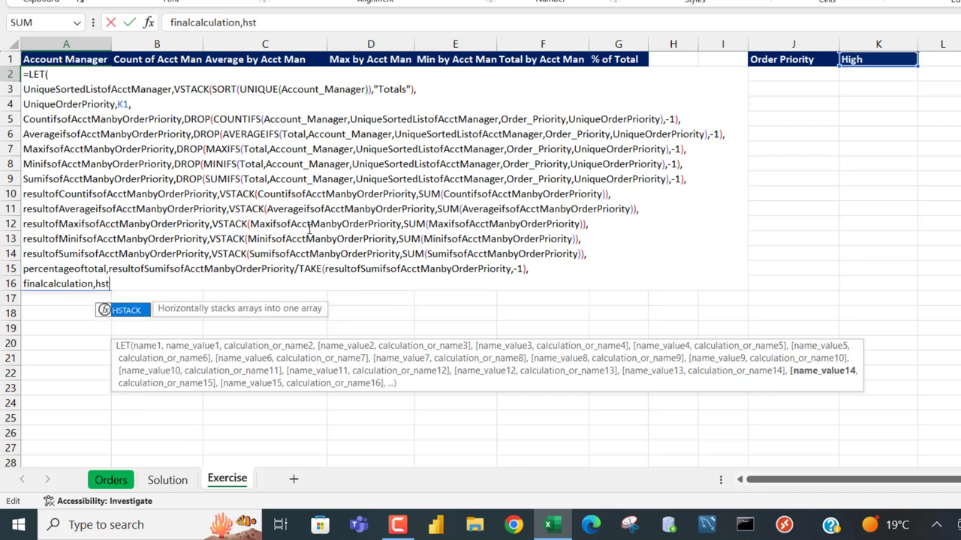
{"action": "key", "text": "Tab"}
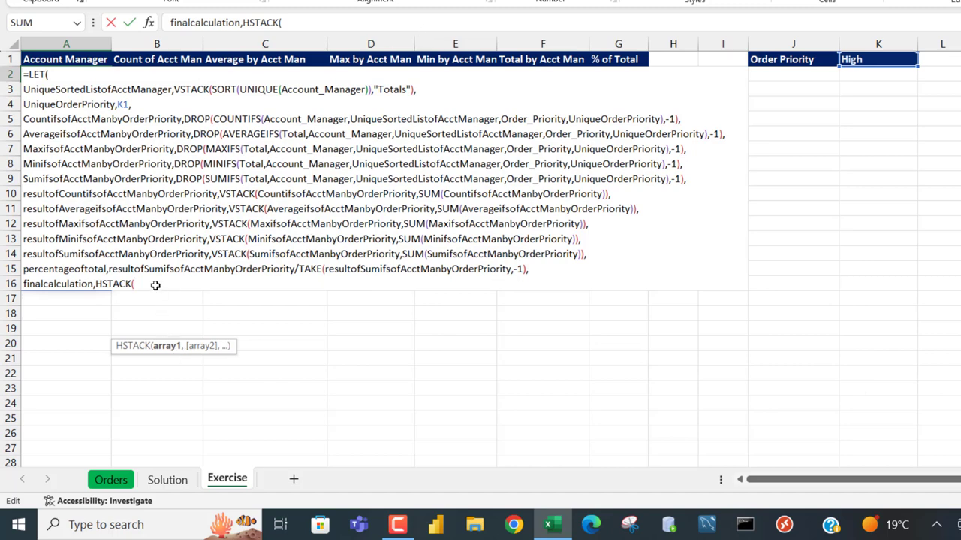
{"action": "double_click", "coordinate": [76, 89]}
{"action": "key", "text": "ctrl+c"}
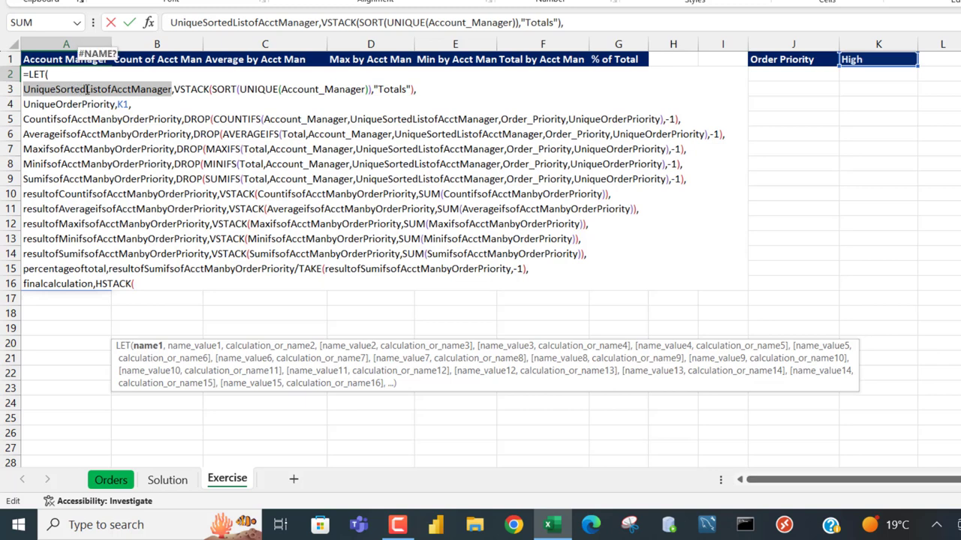
{"action": "left_click", "coordinate": [153, 285]}
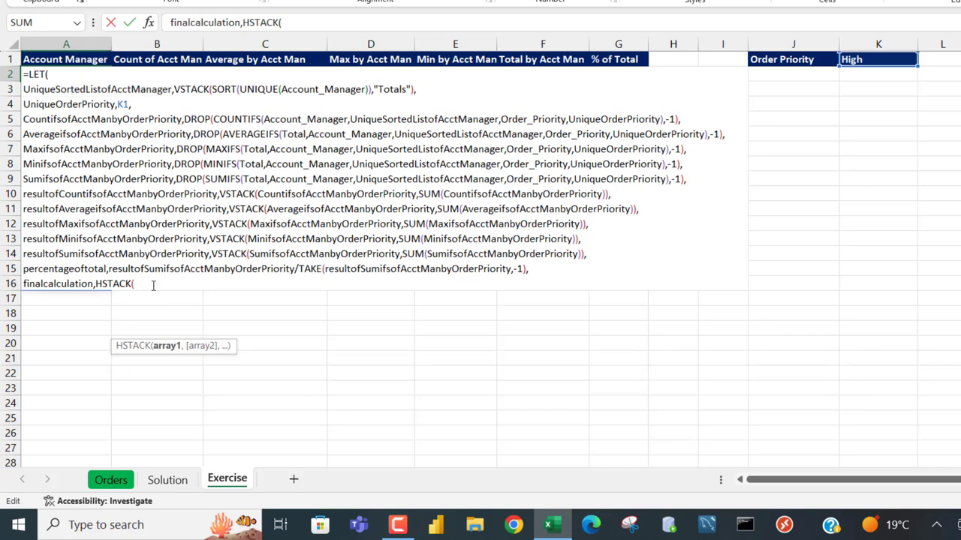
{"action": "key", "text": "ctrl+v"}
{"action": "type", "text": "),"}
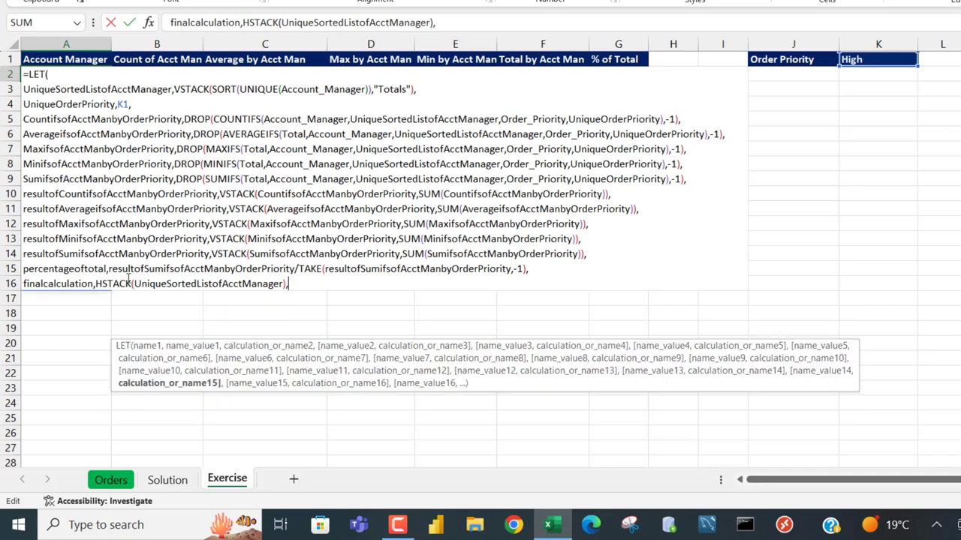
{"action": "type", "text": "finalcalculation"}
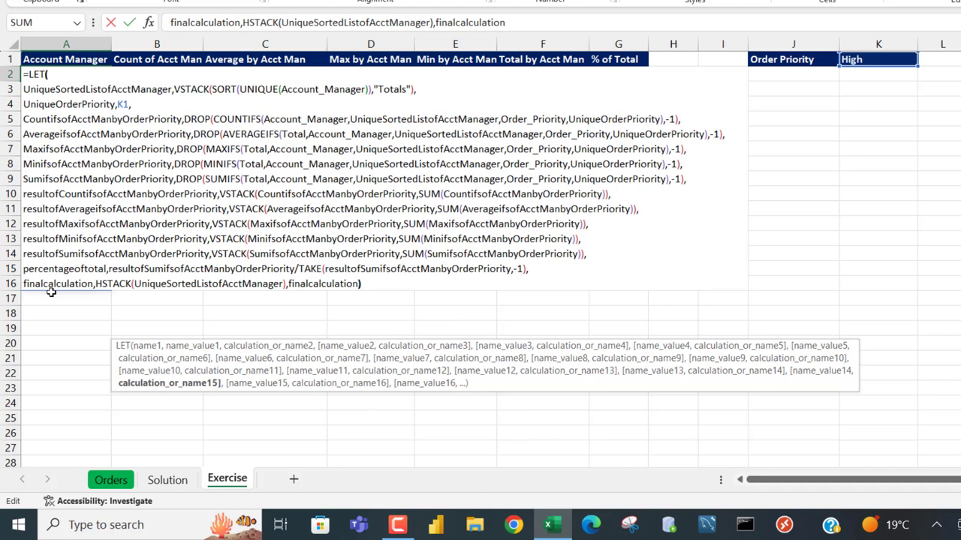
{"action": "type", "text": ")"}
{"action": "key", "text": "ctrl+Return"}
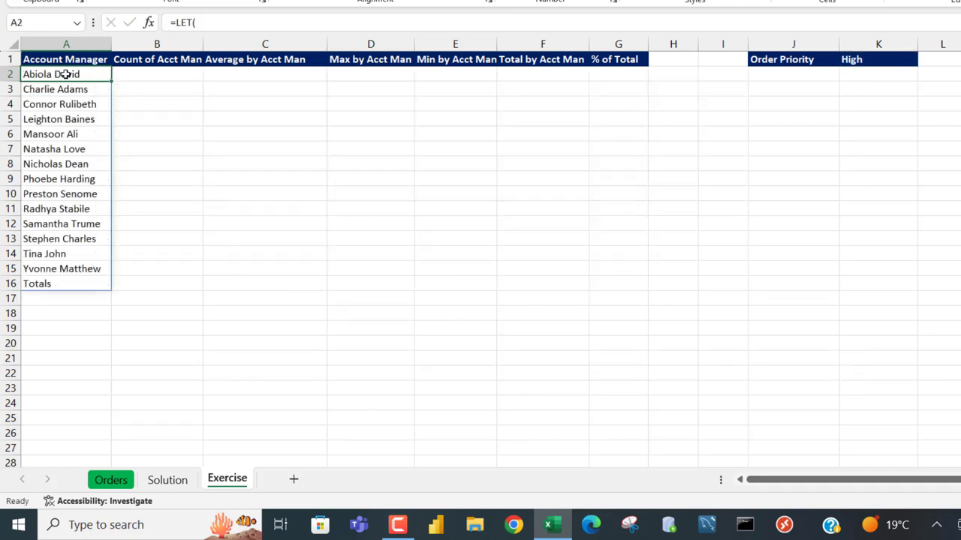
Add resultofCountifsofAcctManbyOrderPriority to HSTACK after the manager names for column B counts.
{"action": "left_click_drag", "start_coordinate": [70, 73], "coordinate": [51, 278]}
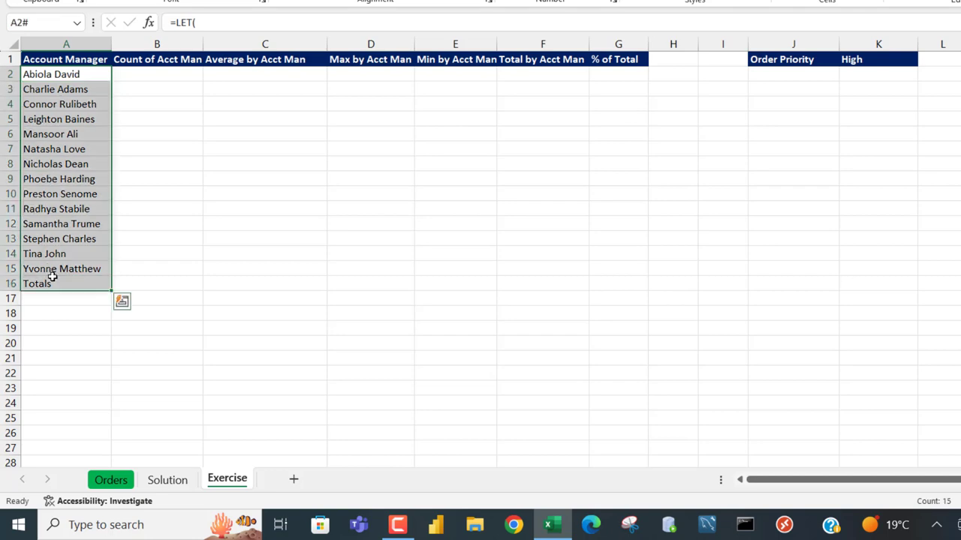
{"action": "double_click", "coordinate": [92, 75]}
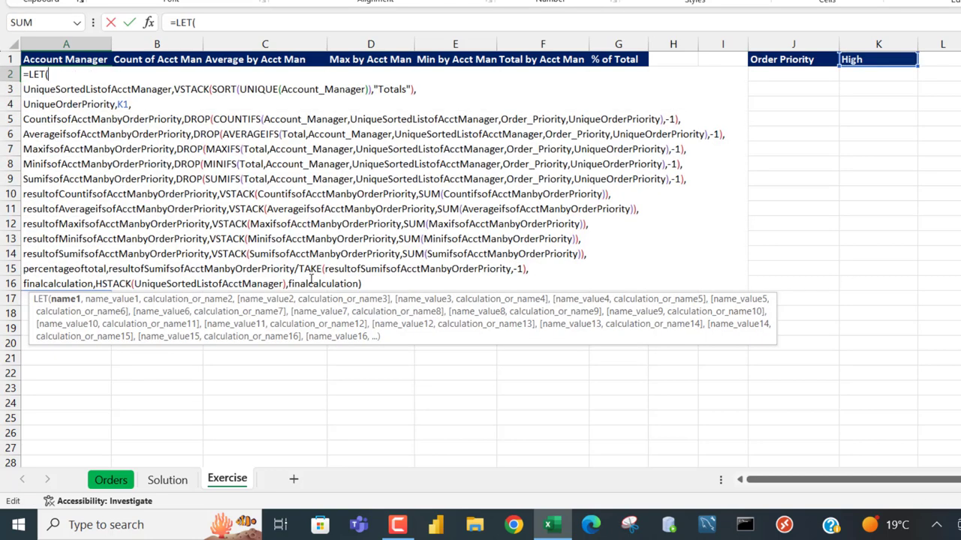
{"action": "double_click", "coordinate": [51, 192]}
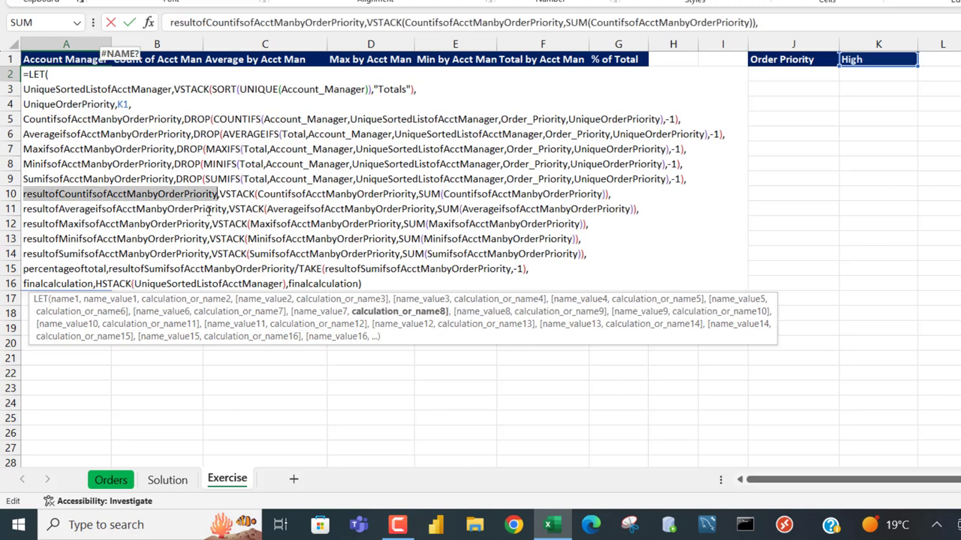
{"action": "left_click", "coordinate": [285, 283]}
{"action": "type", "text": ","}
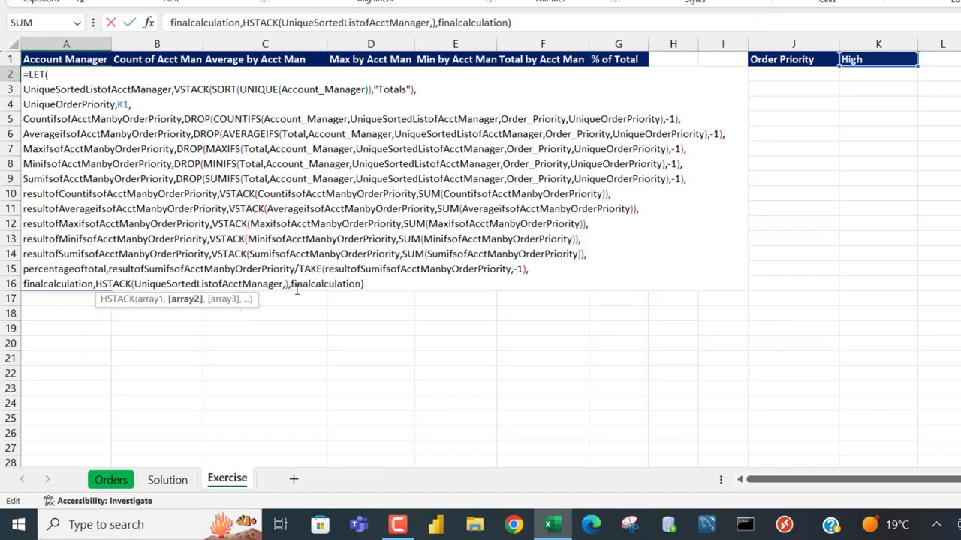
{"action": "type", "text": "resultofCountifsofAcctManbyOrderPriority"}
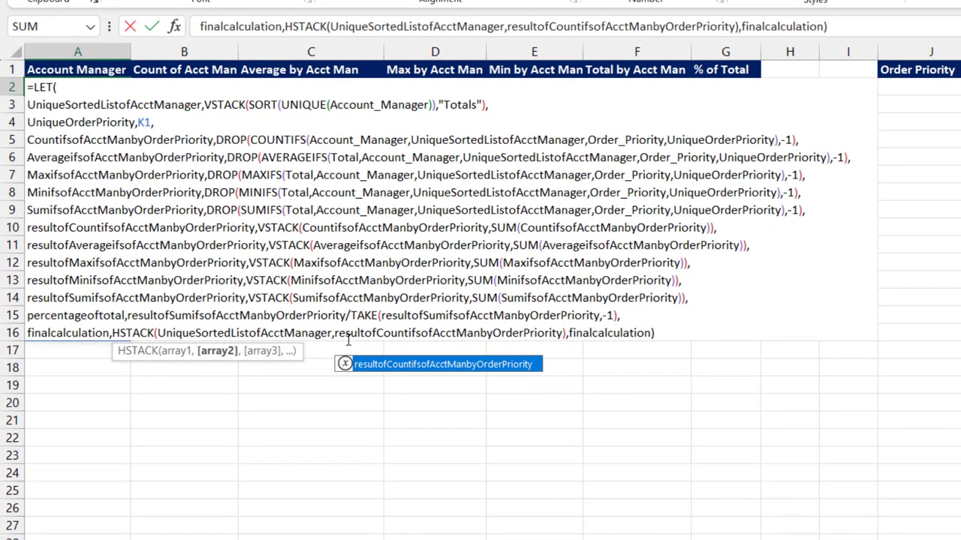
{"action": "key", "text": "ctrl+Return"}
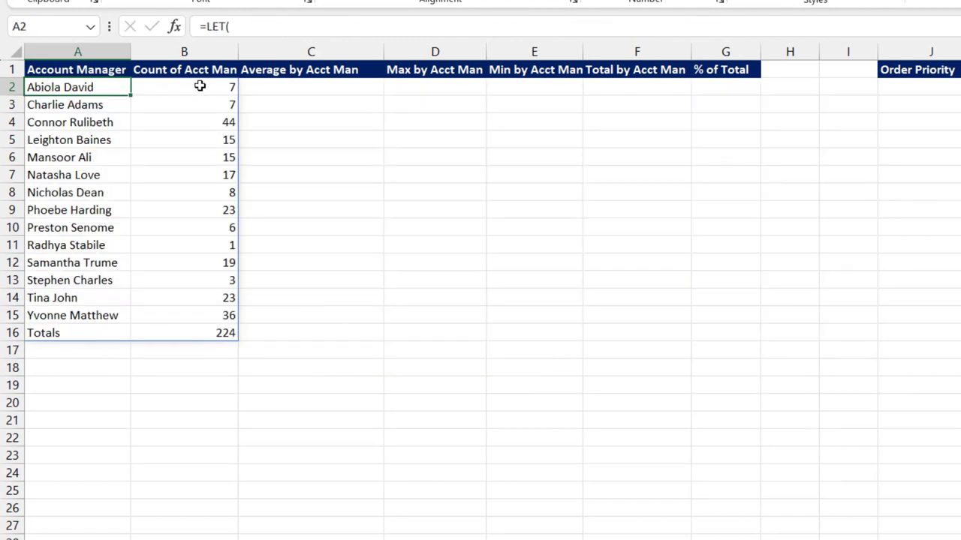
Append resultofAverageifsofAcctManbyOrderPriority as HSTACK's third array, giving averages in column C.
{"action": "left_click_drag", "start_coordinate": [199, 85], "coordinate": [219, 328]}
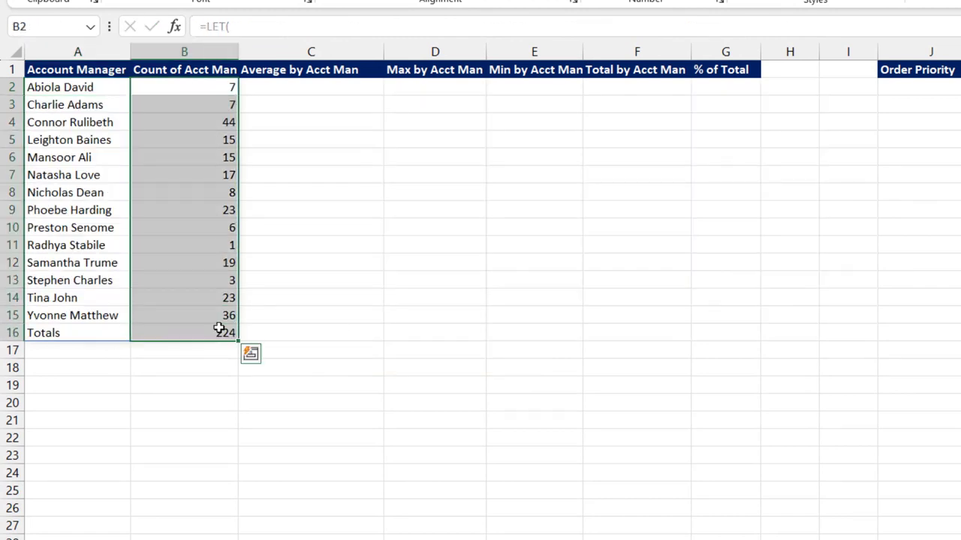
{"action": "double_click", "coordinate": [87, 87]}
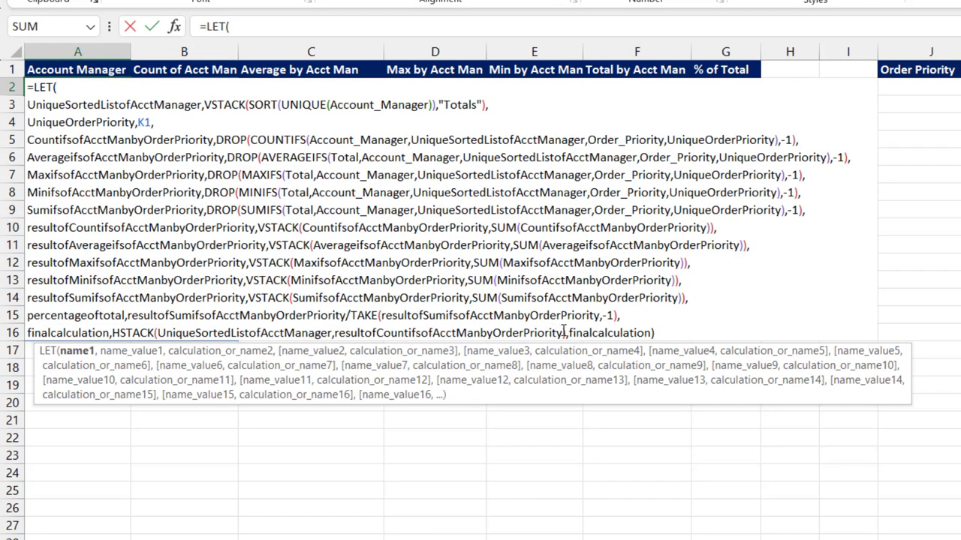
{"action": "double_click", "coordinate": [75, 245]}
{"action": "key", "text": "ctrl+c"}
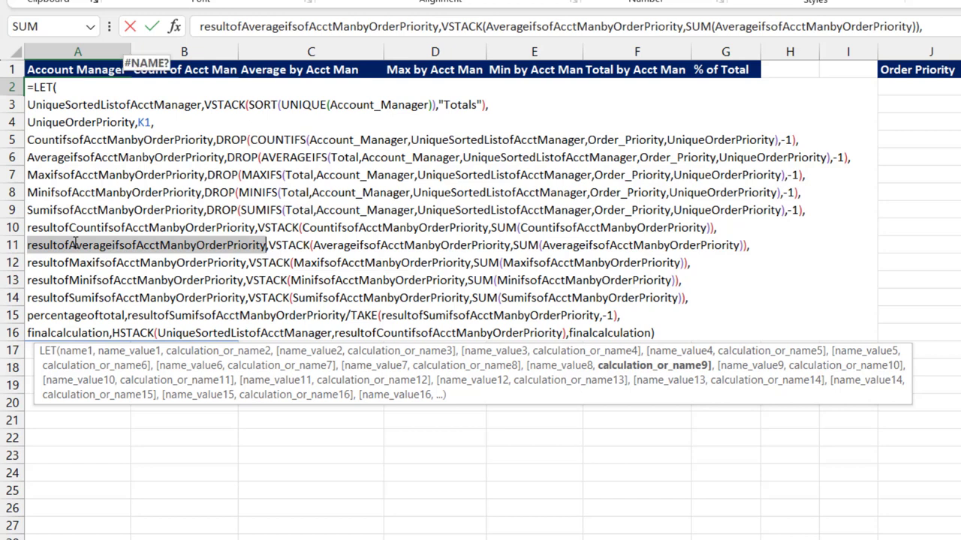
{"action": "left_click", "coordinate": [566, 332]}
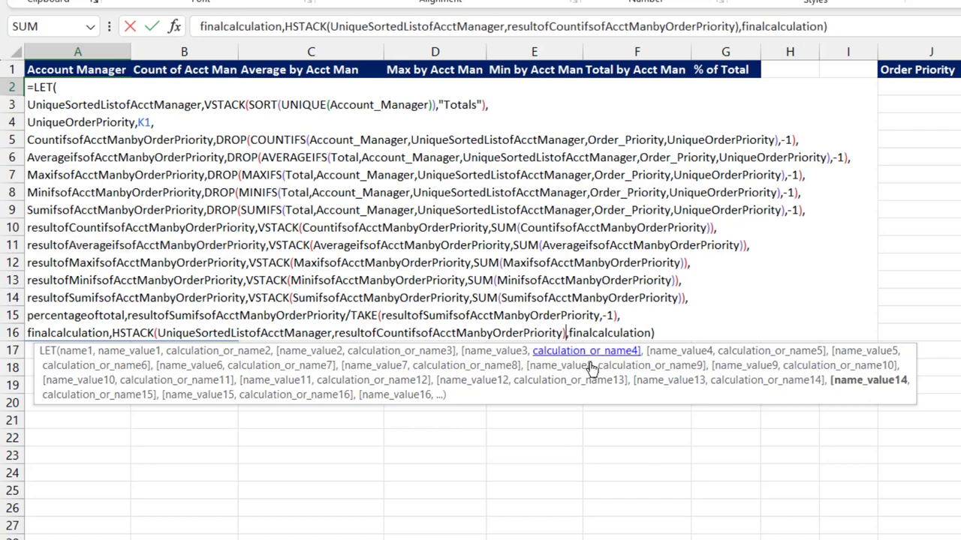
{"action": "type", "text": ","}
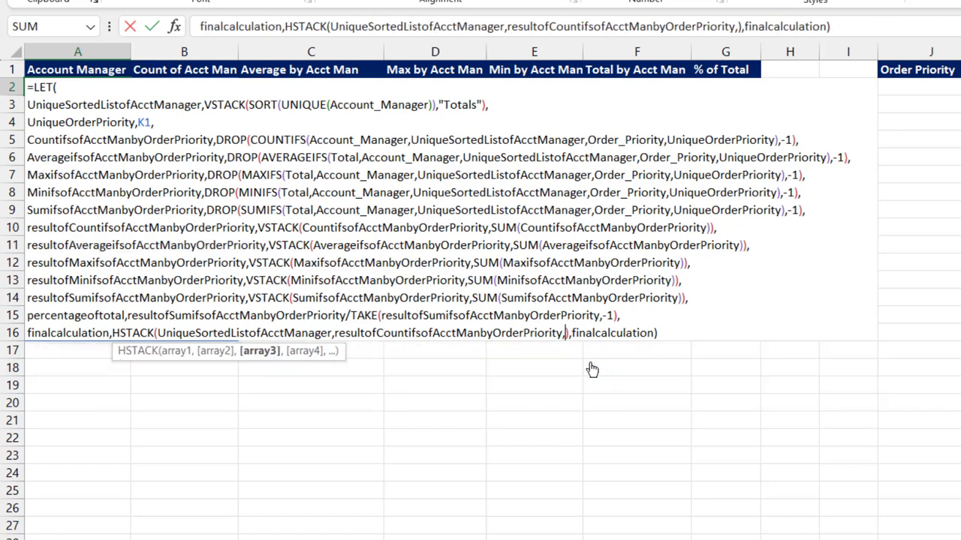
{"action": "key", "text": "ctrl+v"}
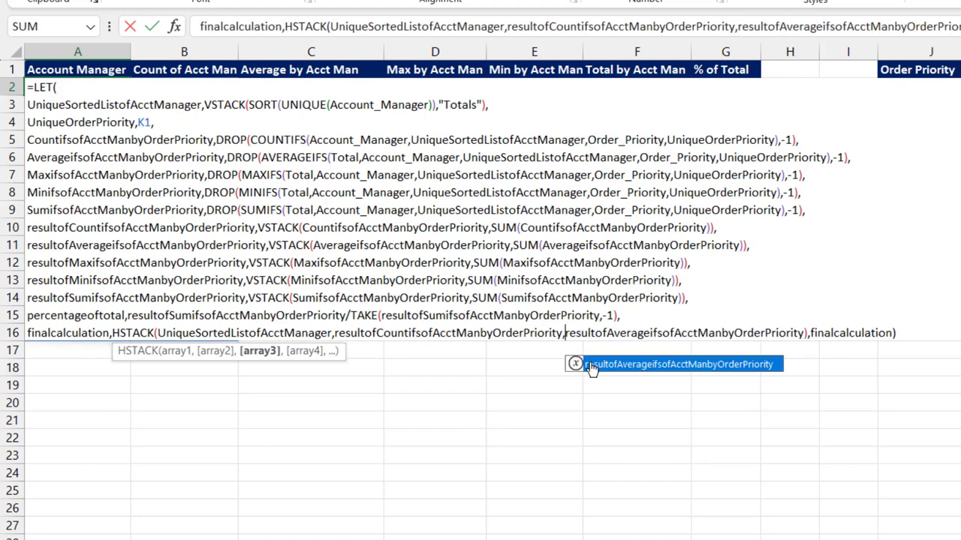
{"action": "key", "text": "ctrl+Return"}
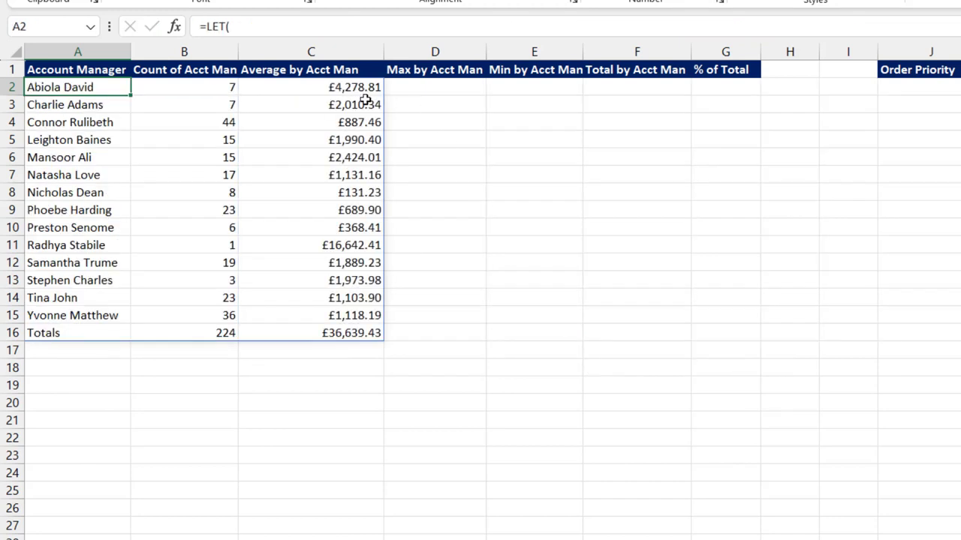
Append resultofMaxifsofAcctManbyOrderPriority as HSTACK's fourth array, giving maximums totalling £179,513.61.
{"action": "left_click_drag", "start_coordinate": [368, 89], "coordinate": [382, 285]}
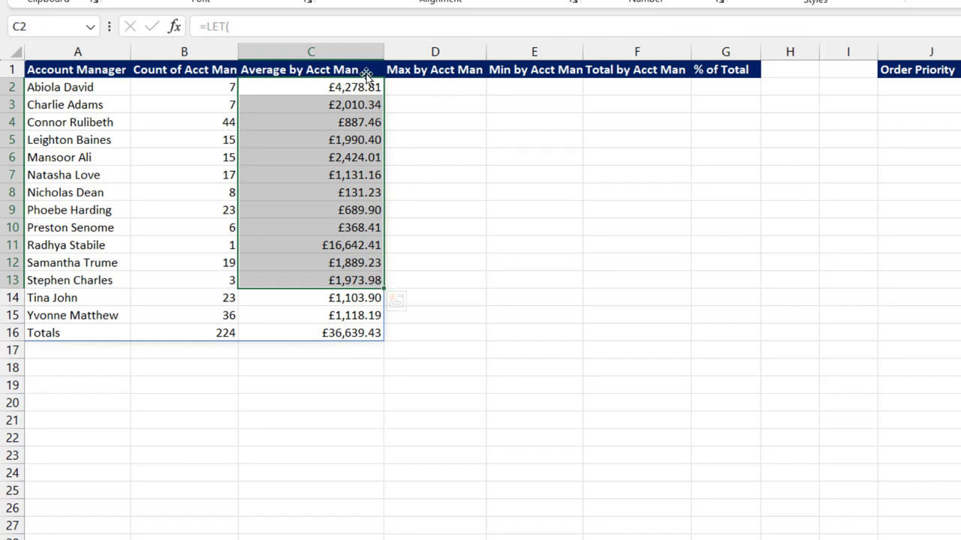
{"action": "double_click", "coordinate": [120, 90]}
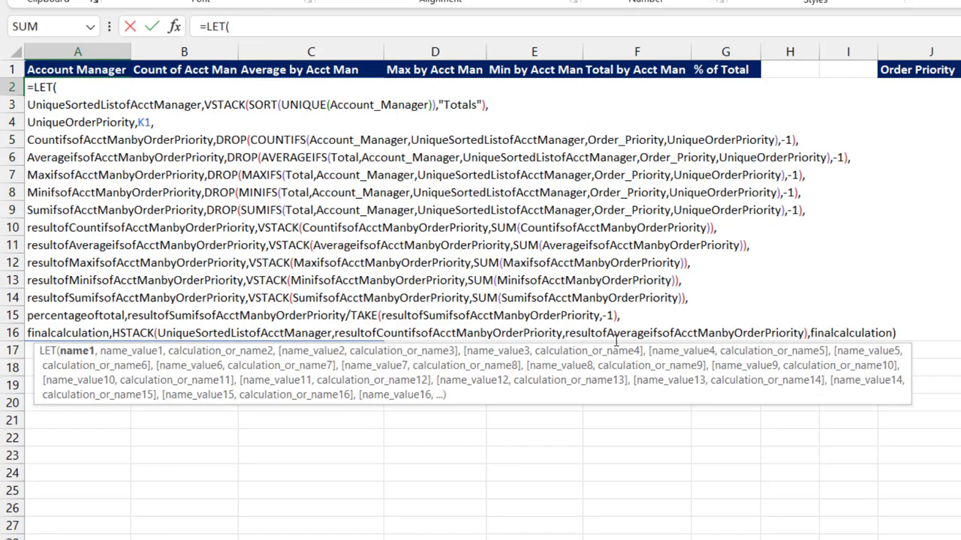
{"action": "double_click", "coordinate": [75, 261]}
{"action": "key", "text": "ctrl+c"}
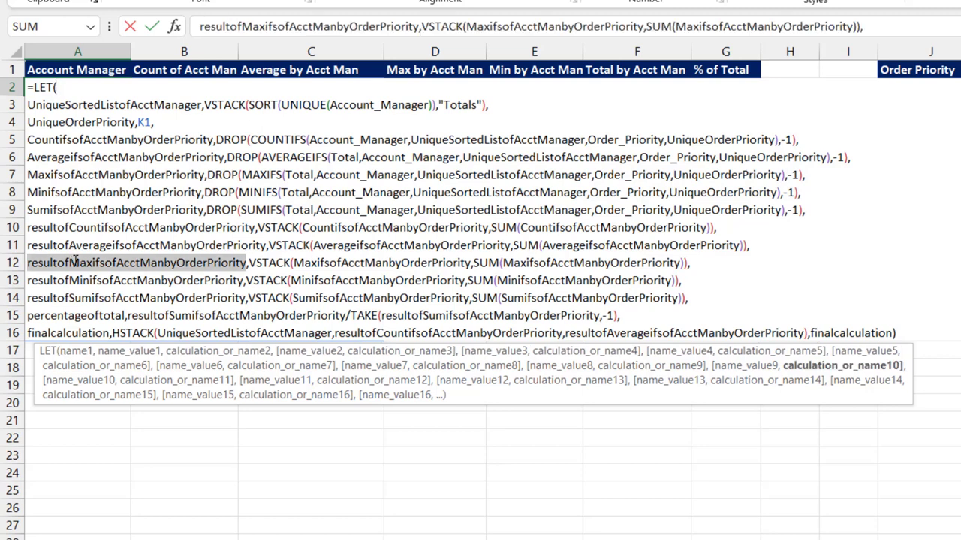
{"action": "left_click", "coordinate": [800, 333]}
{"action": "type", "text": ","}
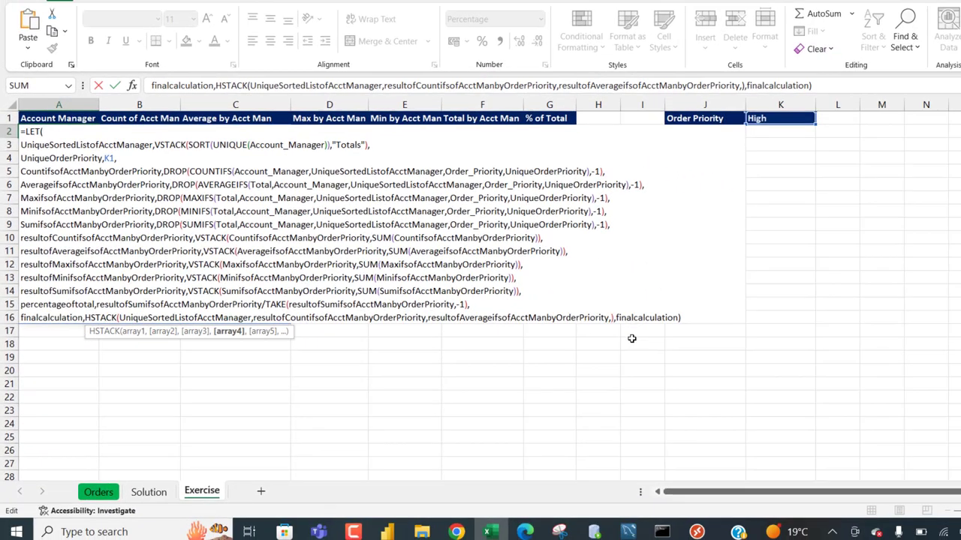
{"action": "key", "text": "ctrl+v"}
{"action": "key", "text": "ctrl+Return"}
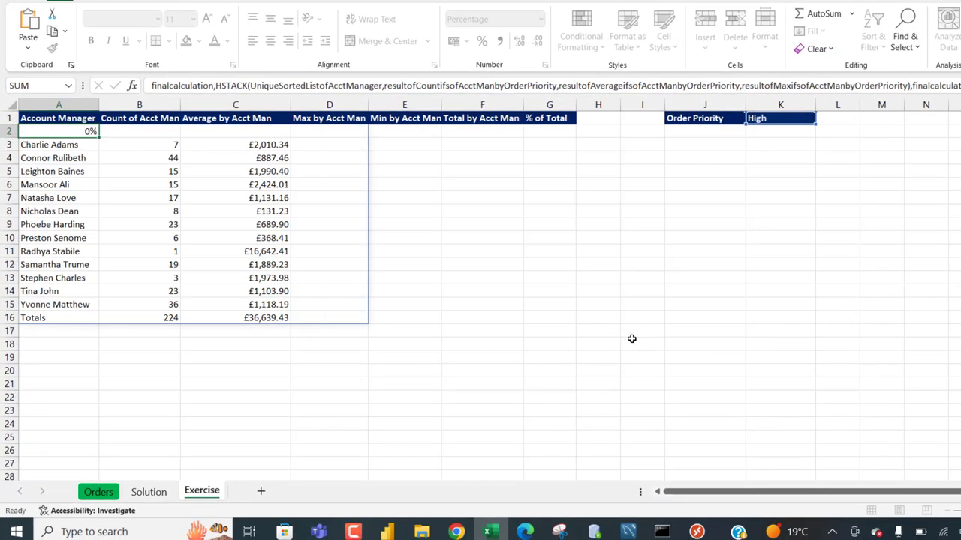
Append resultofMinifsofAcctManbyOrderPriority to HSTACK so column E shows minimums totalling £17,336.99.
{"action": "double_click", "coordinate": [73, 131]}
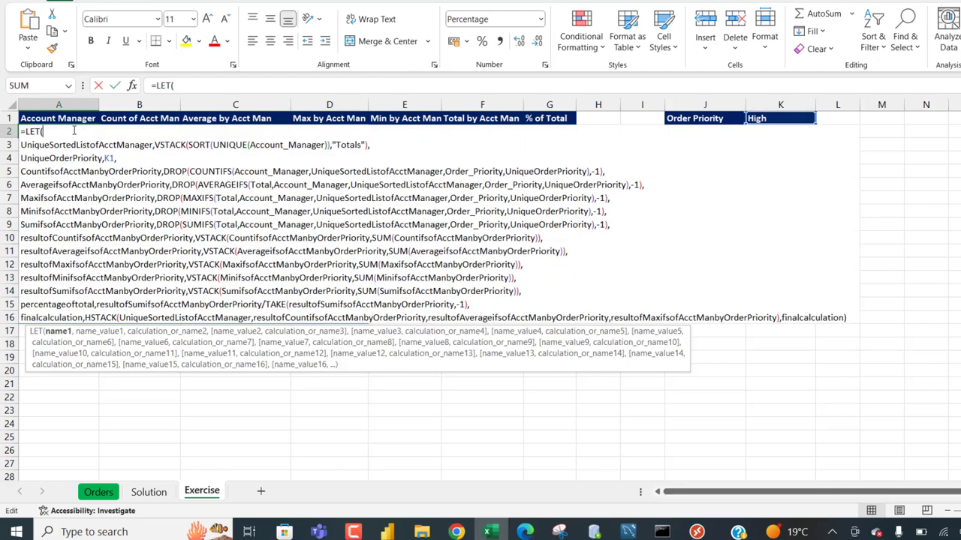
{"action": "left_click", "coordinate": [56, 267]}
{"action": "double_click", "coordinate": [60, 277]}
{"action": "key", "text": "ctrl+c"}
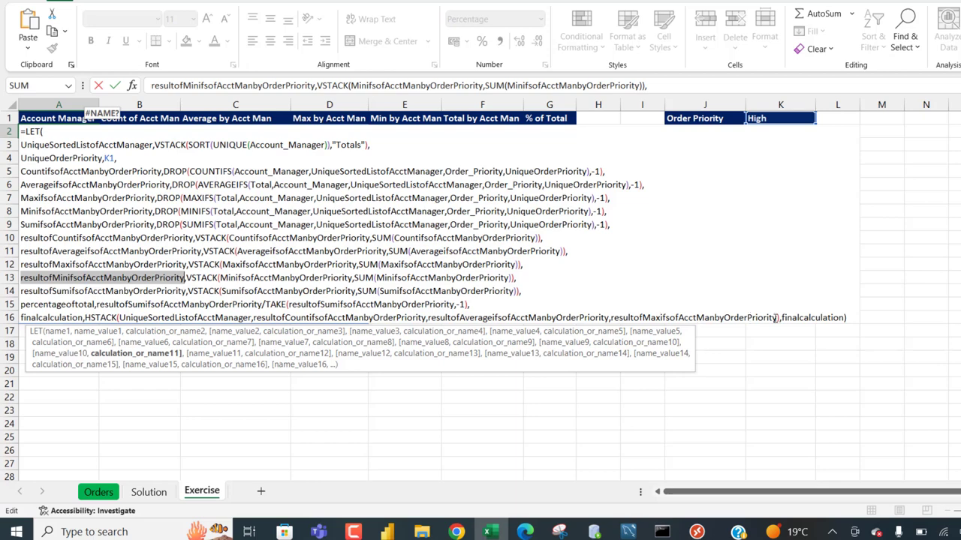
{"action": "left_click", "coordinate": [776, 318]}
{"action": "type", "text": ","}
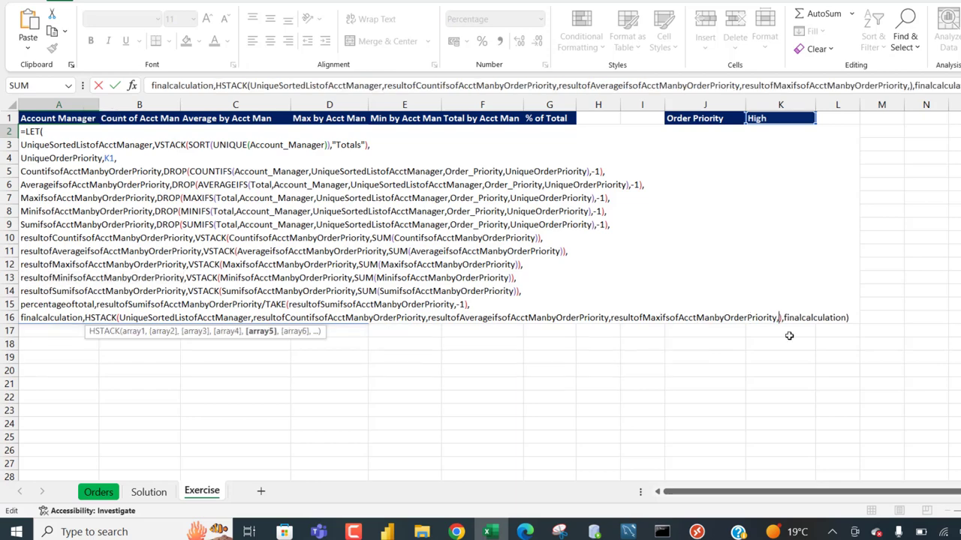
{"action": "key", "text": "ctrl+v"}
{"action": "key", "text": "ctrl+Return"}
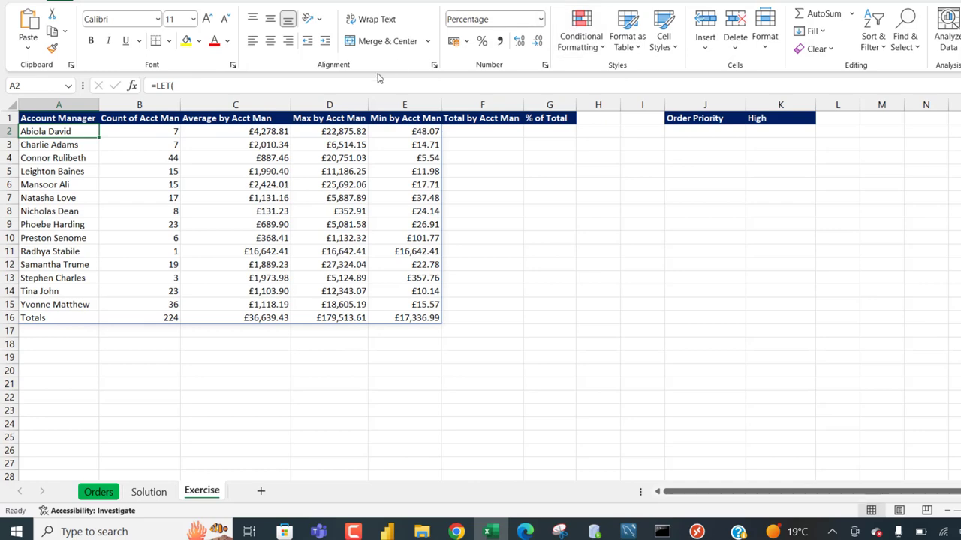
Append resultofSumifsofAcctManbyOrderPriority to A2's HSTACK so column F spills each manager's total.
{"action": "double_click", "coordinate": [54, 130]}
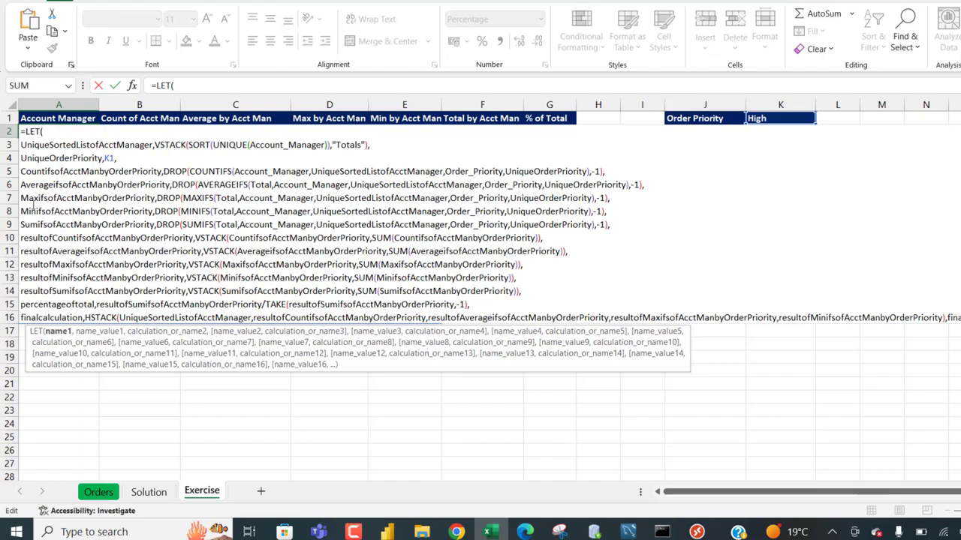
{"action": "double_click", "coordinate": [55, 290]}
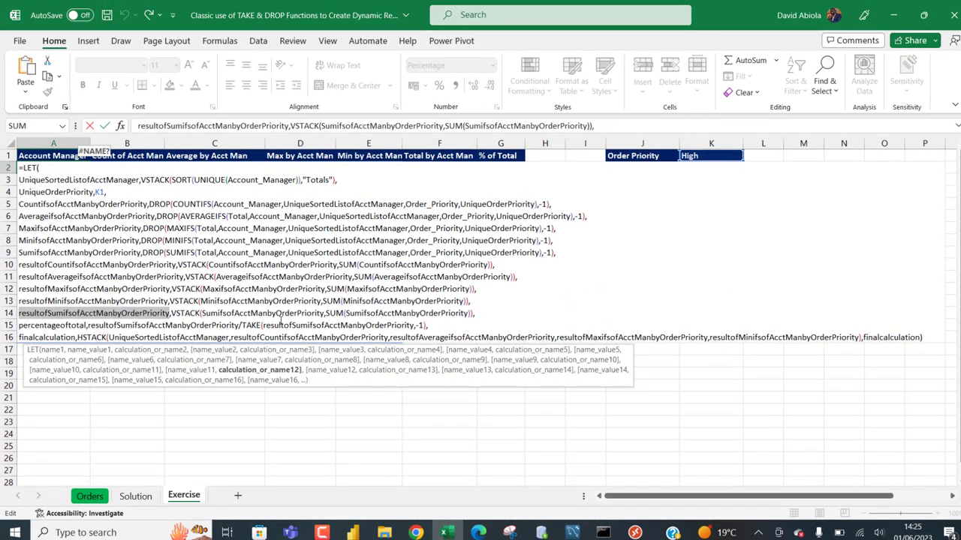
{"action": "left_click", "coordinate": [860, 337]}
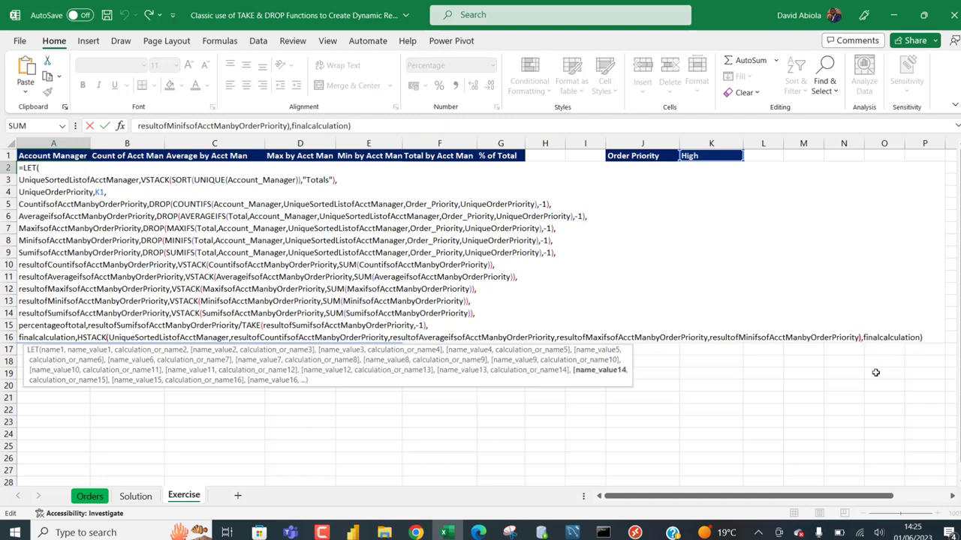
{"action": "type", "text": ",resultofSumifsofAcctManbyOrderPriority"}
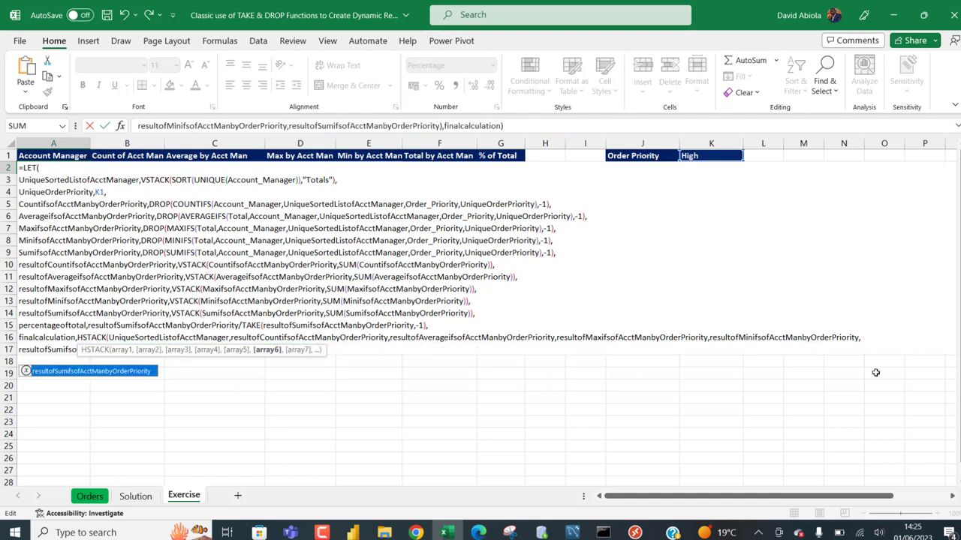
{"action": "key", "text": "Return"}
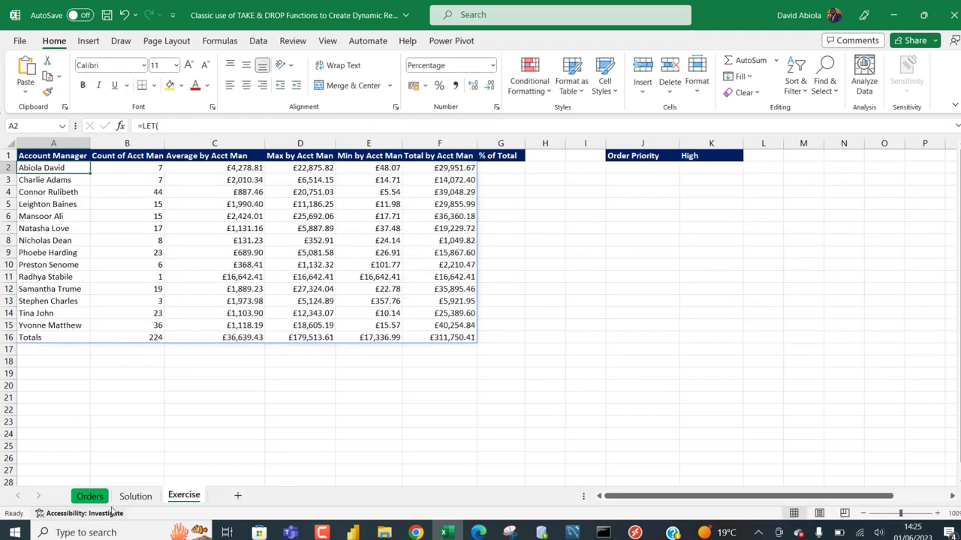
{"action": "double_click", "coordinate": [56, 169]}
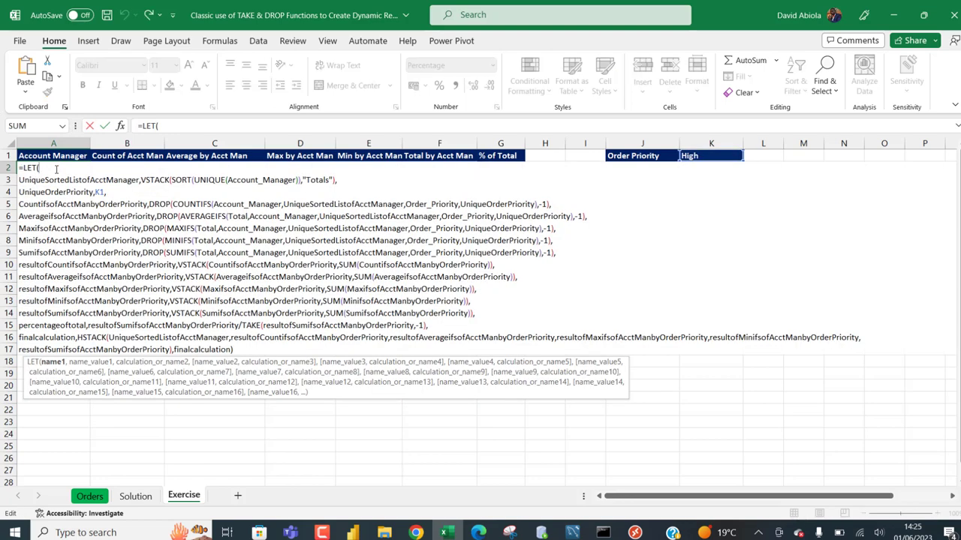
Add percentageoftotal as the final HSTACK argument in A2 so column G shows each share.
{"action": "double_click", "coordinate": [44, 326]}
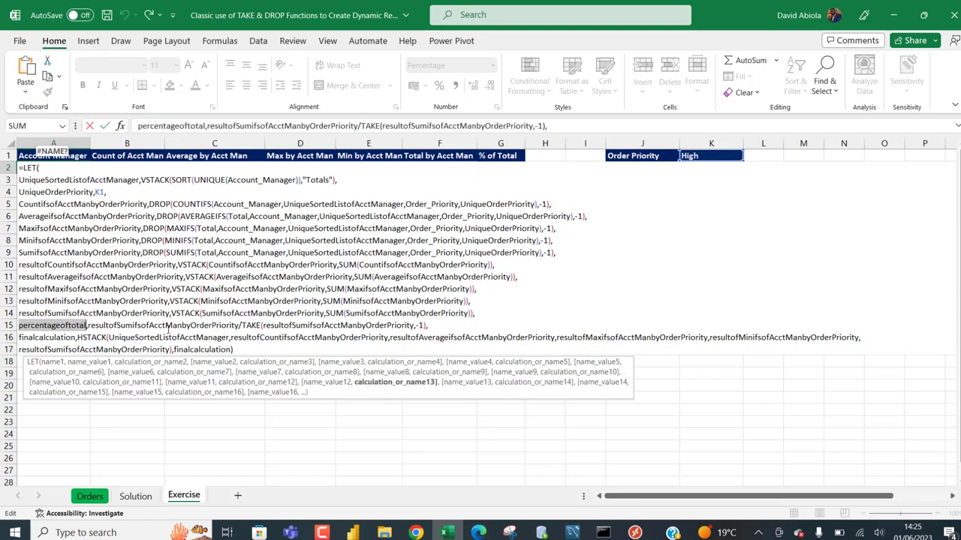
{"action": "left_click", "coordinate": [270, 327]}
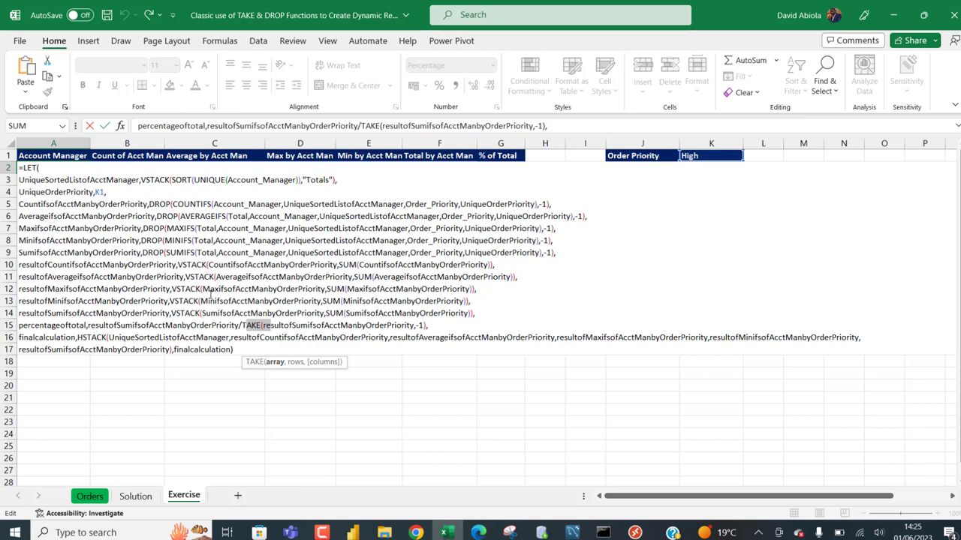
{"action": "left_click", "coordinate": [172, 350]}
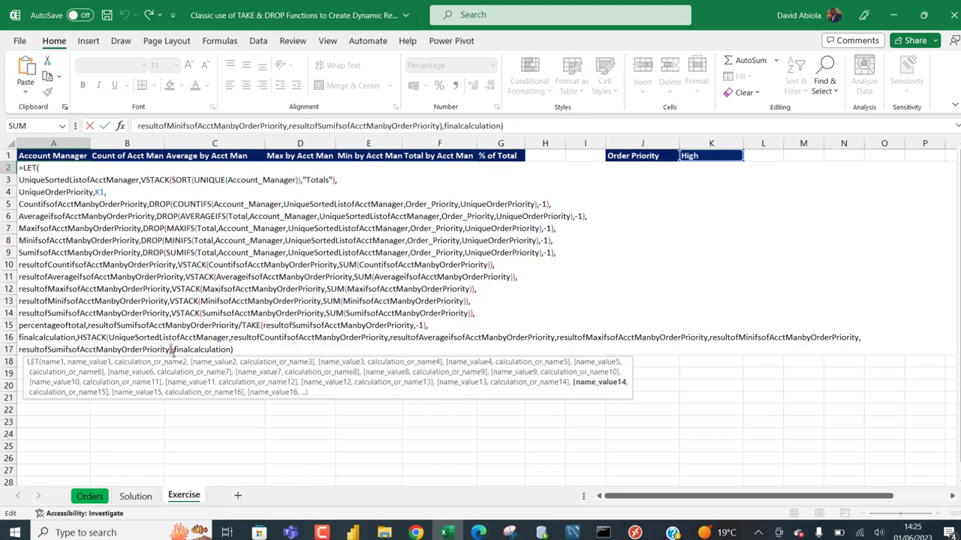
{"action": "key", "text": "Left"}
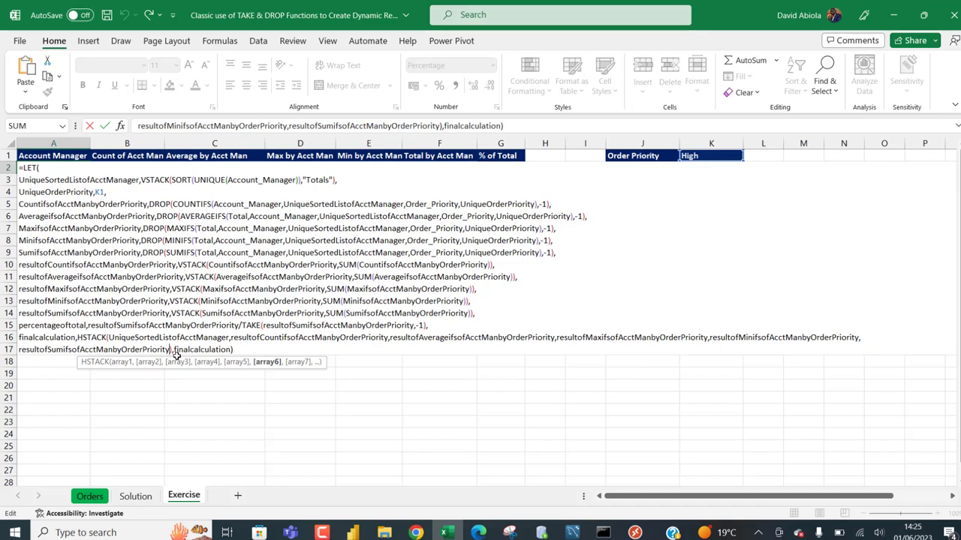
{"action": "type", "text": ",percentageoftotal"}
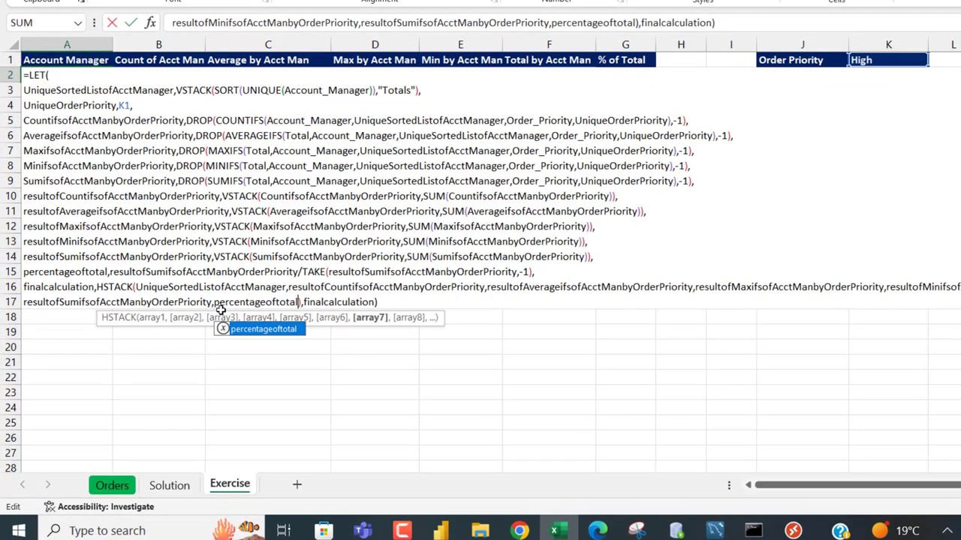
{"action": "key", "text": "ctrl+Return"}
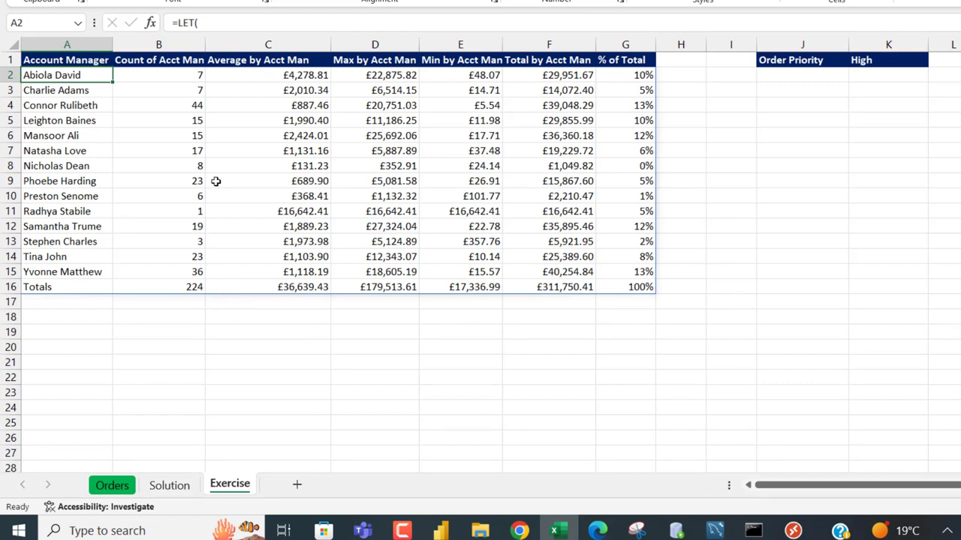
{"action": "left_click_drag", "start_coordinate": [69, 75], "coordinate": [86, 287]}
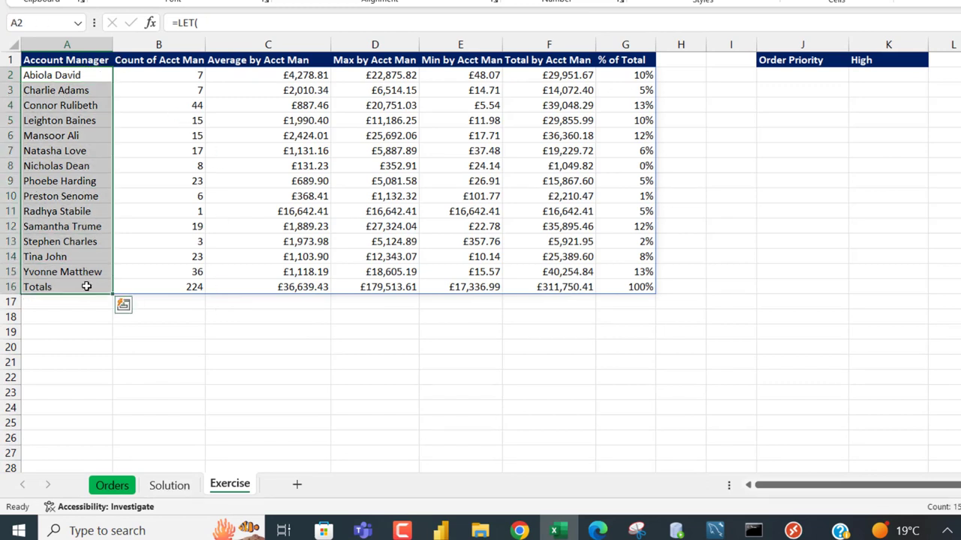
{"action": "left_click", "coordinate": [77, 287]}
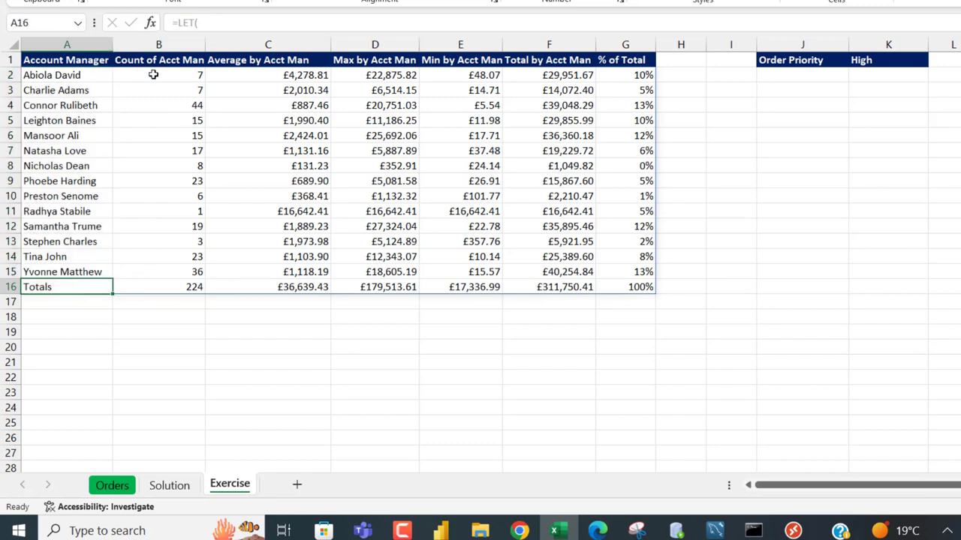
{"action": "left_click_drag", "start_coordinate": [153, 75], "coordinate": [164, 277]}
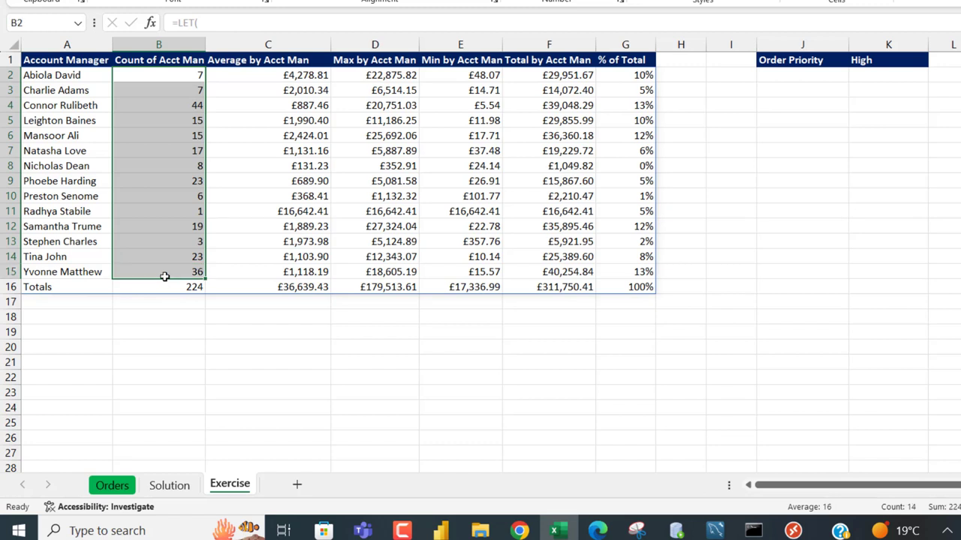
{"action": "left_click_drag", "start_coordinate": [300, 75], "coordinate": [304, 286]}
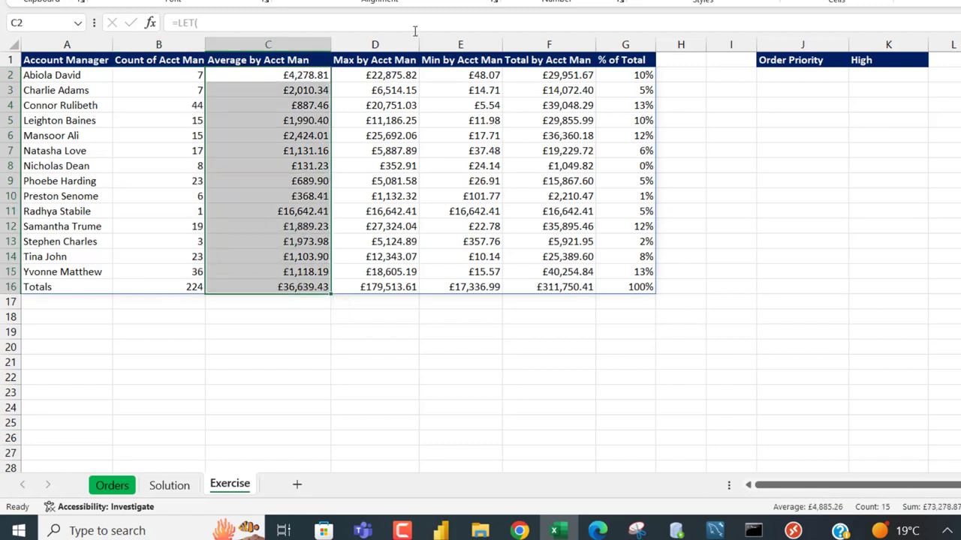
{"action": "left_click_drag", "start_coordinate": [396, 65], "coordinate": [426, 293]}
{"action": "left_click_drag", "start_coordinate": [465, 60], "coordinate": [469, 199]}
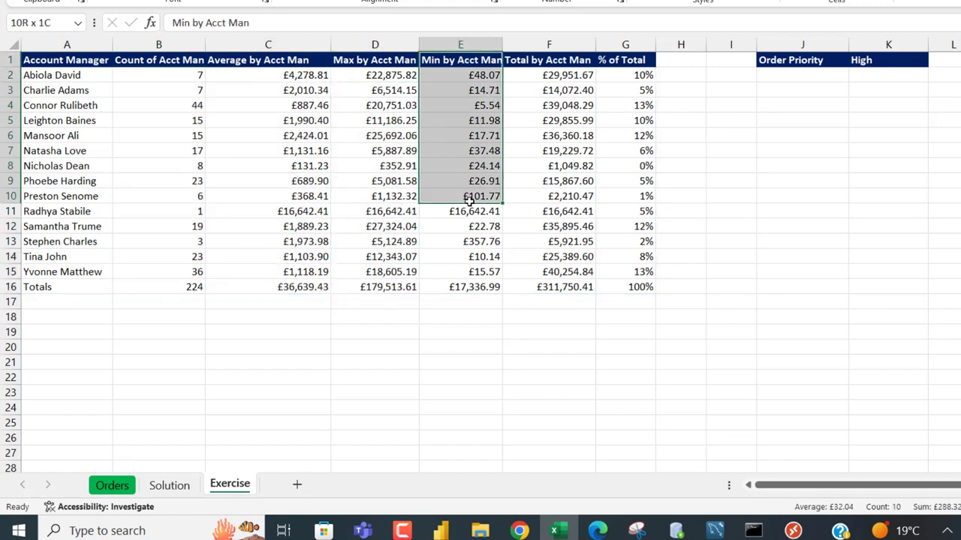
{"action": "left_click_drag", "start_coordinate": [572, 75], "coordinate": [565, 241]}
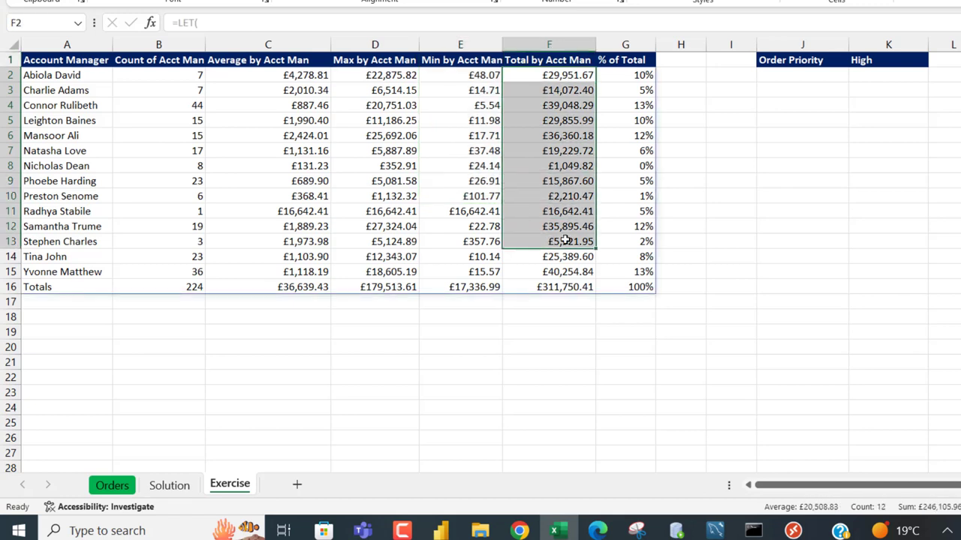
{"action": "left_click_drag", "start_coordinate": [635, 75], "coordinate": [639, 256]}
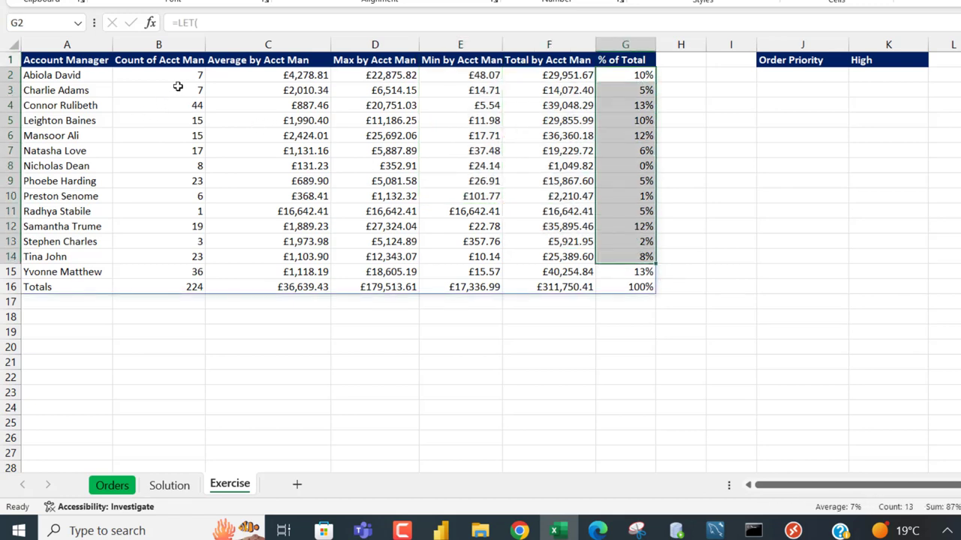
{"action": "left_click_drag", "start_coordinate": [178, 78], "coordinate": [180, 269]}
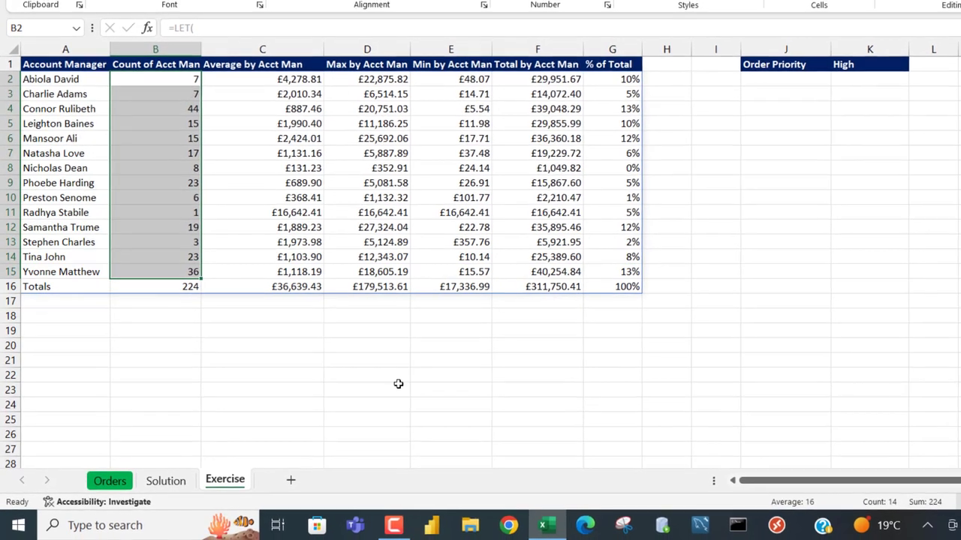
{"action": "left_click", "coordinate": [172, 286]}
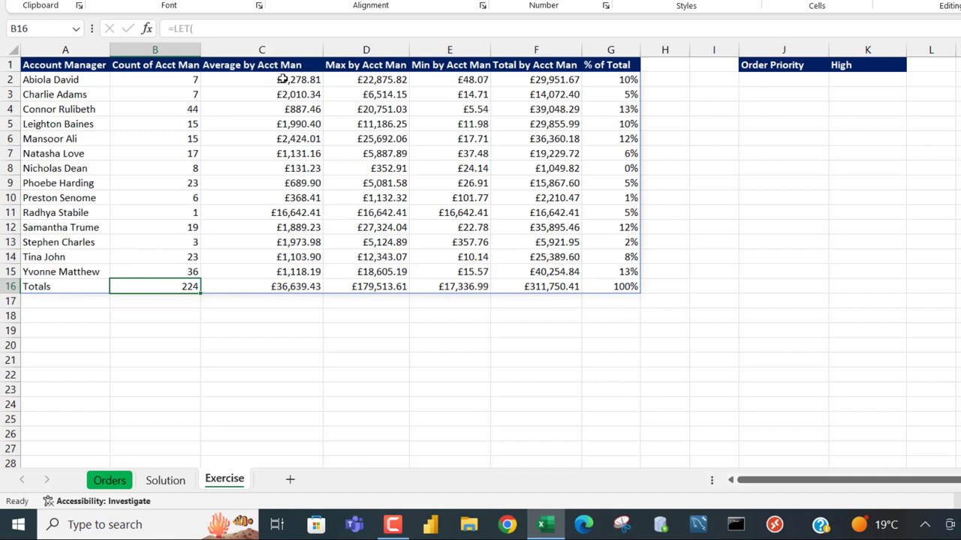
{"action": "left_click_drag", "start_coordinate": [282, 79], "coordinate": [310, 272]}
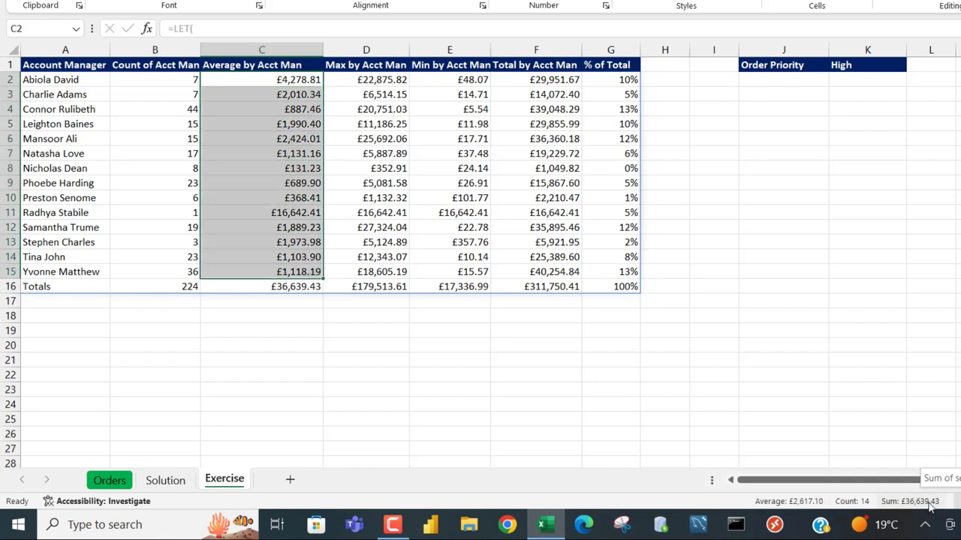
{"action": "left_click", "coordinate": [298, 286]}
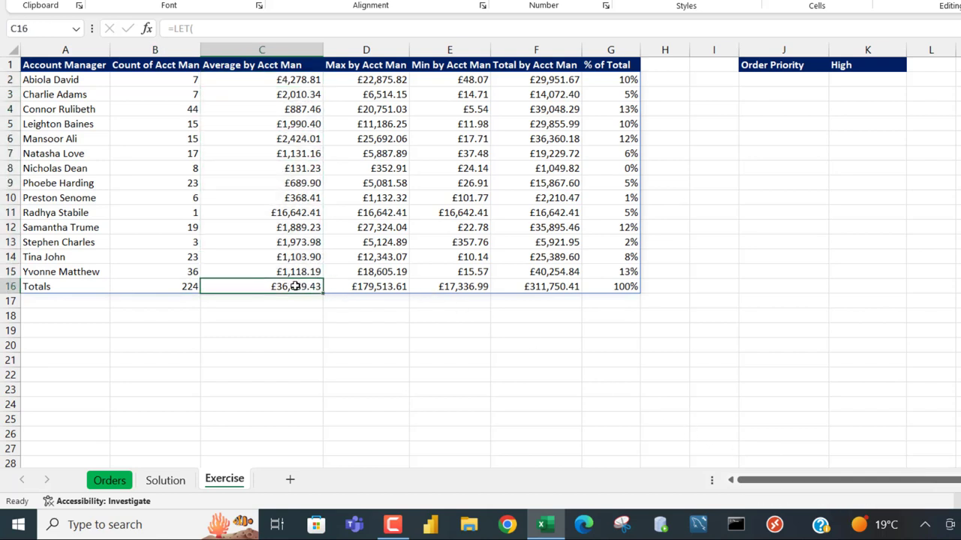
{"action": "left_click_drag", "start_coordinate": [341, 79], "coordinate": [375, 272]}
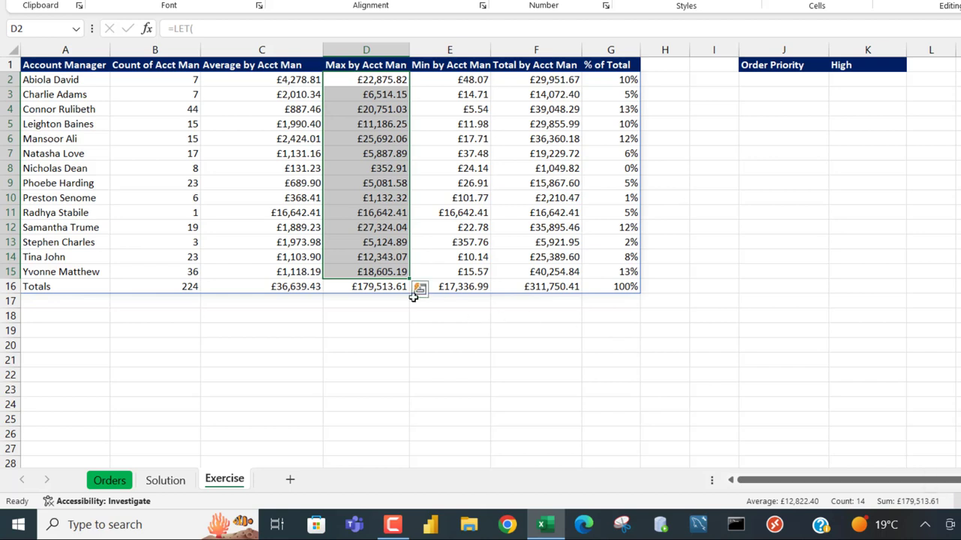
{"action": "left_click", "coordinate": [354, 286]}
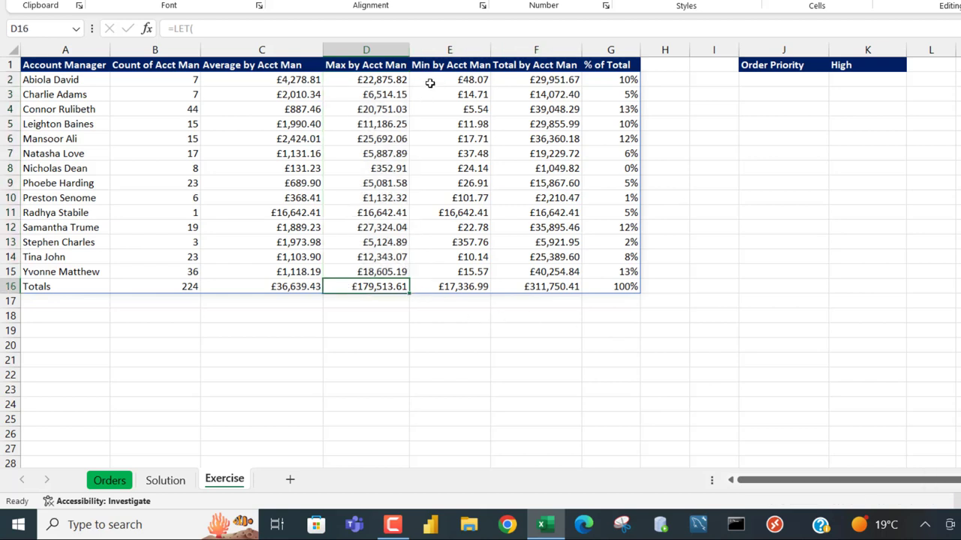
{"action": "left_click_drag", "start_coordinate": [429, 84], "coordinate": [447, 269]}
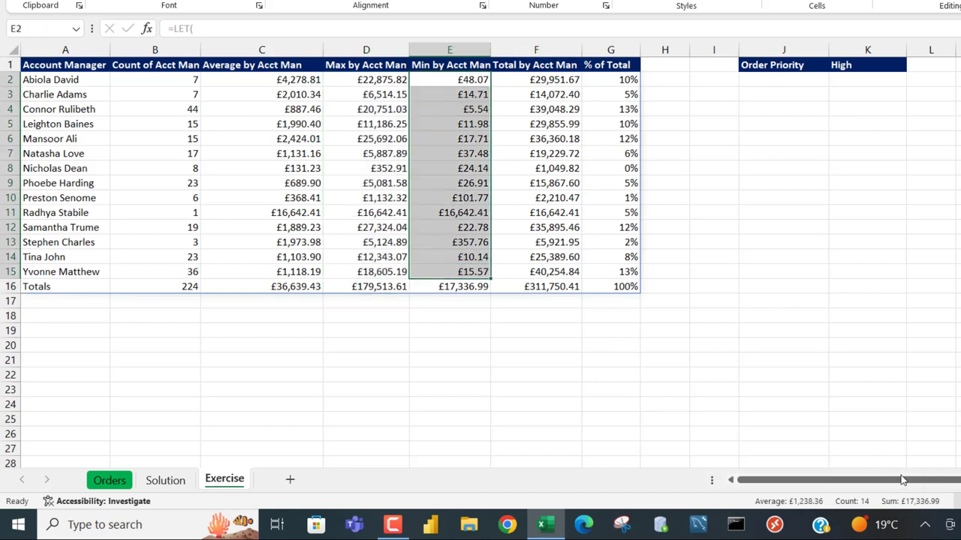
{"action": "left_click", "coordinate": [460, 289]}
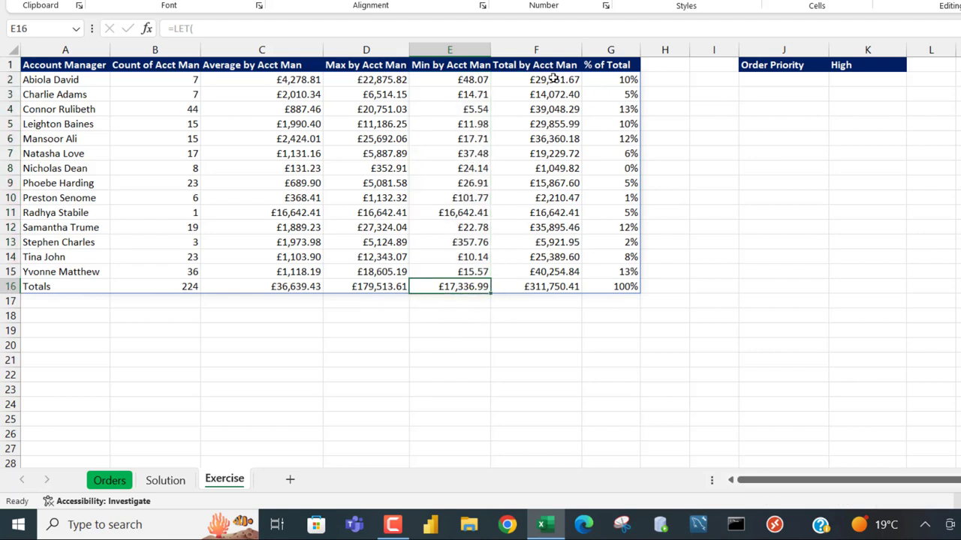
{"action": "left_click_drag", "start_coordinate": [540, 78], "coordinate": [563, 274]}
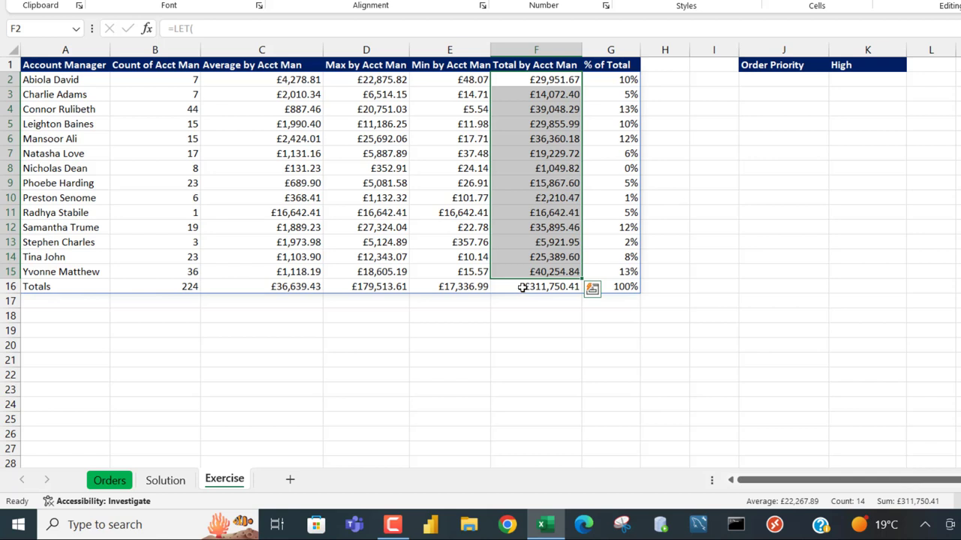
{"action": "left_click_drag", "start_coordinate": [614, 81], "coordinate": [620, 273]}
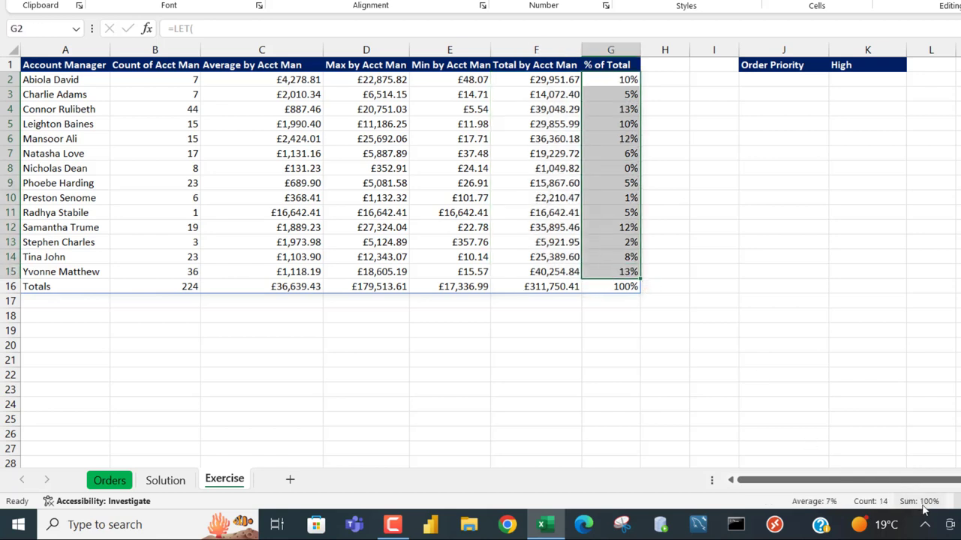
{"action": "left_click", "coordinate": [611, 288]}
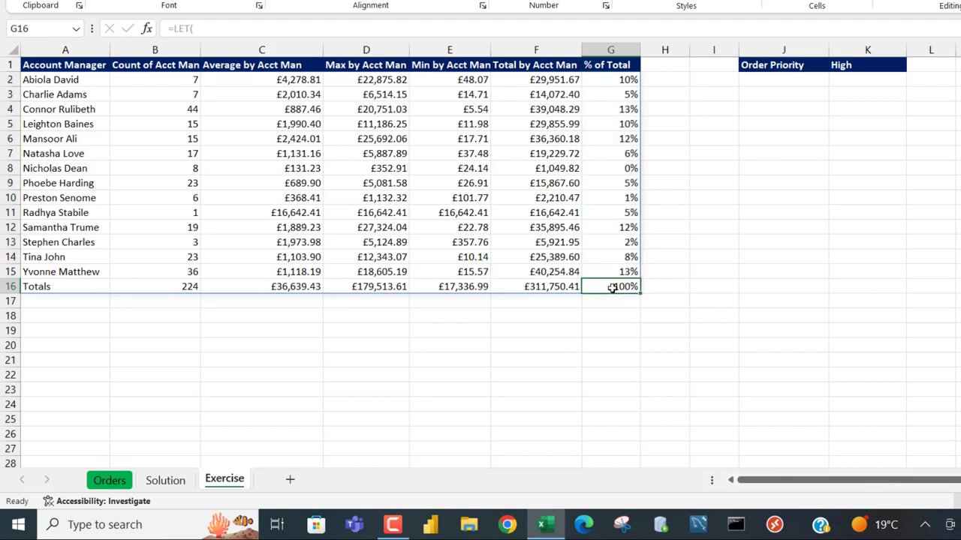
Choose Critical in K1 and check that F2:F15 sums to the 150,987.67 Totals row.
{"action": "left_click", "coordinate": [854, 65]}
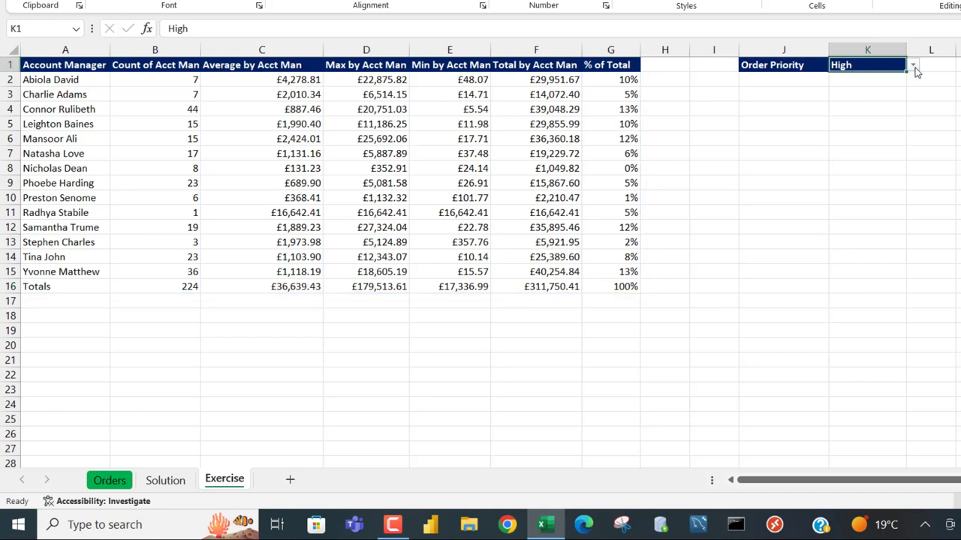
{"action": "left_click", "coordinate": [914, 68]}
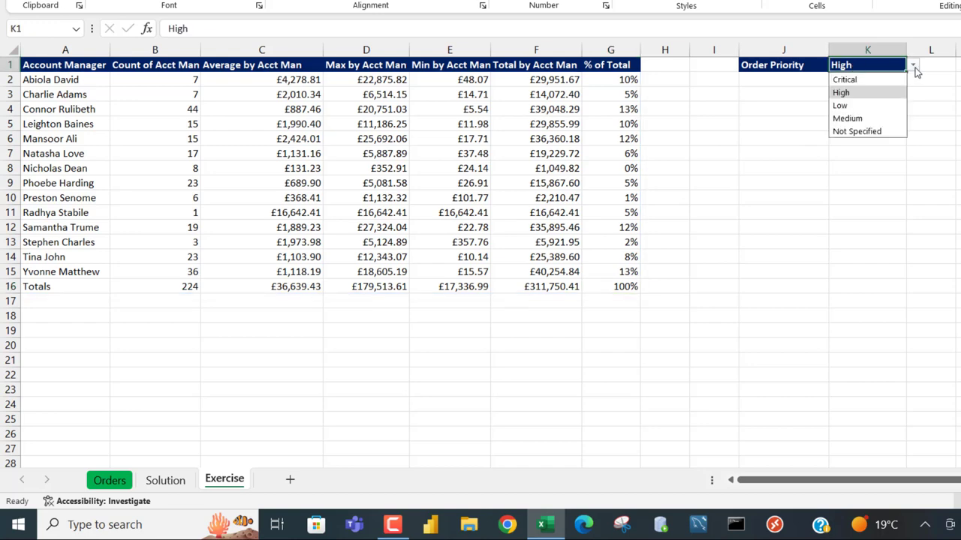
{"action": "left_click", "coordinate": [847, 80]}
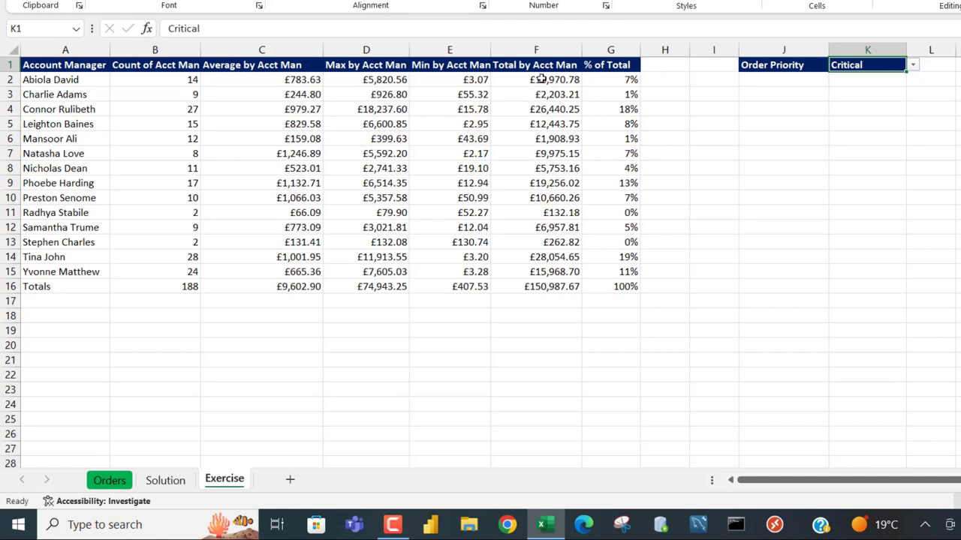
{"action": "left_click_drag", "start_coordinate": [540, 80], "coordinate": [548, 272]}
{"action": "left_click", "coordinate": [548, 285]}
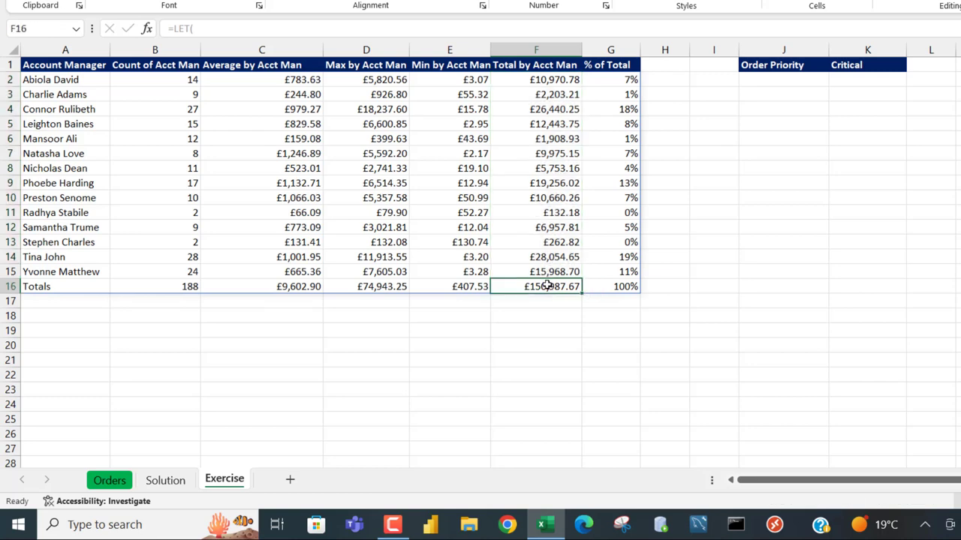
Filter the Orders sheet's Order Priority column to show only Critical orders.
{"action": "left_click", "coordinate": [111, 480]}
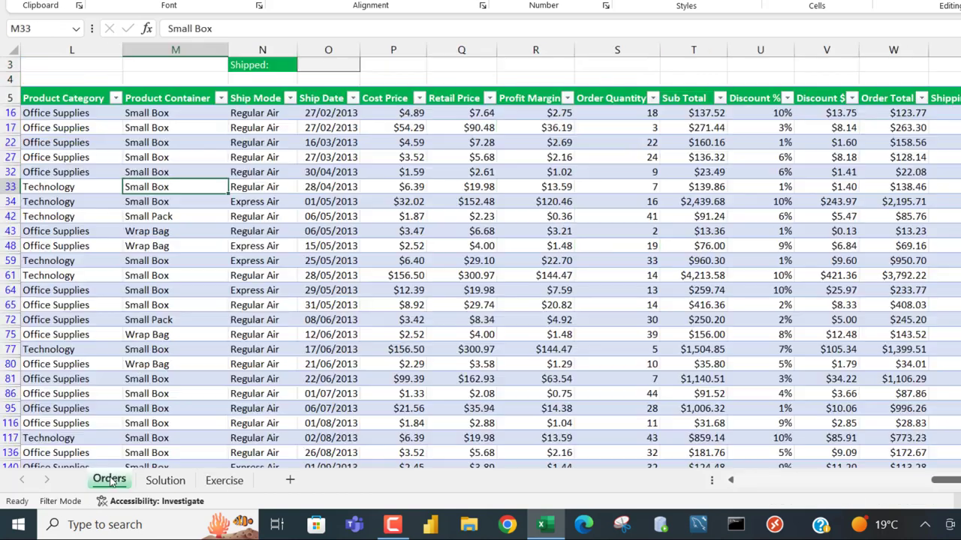
{"action": "left_click", "coordinate": [213, 482]}
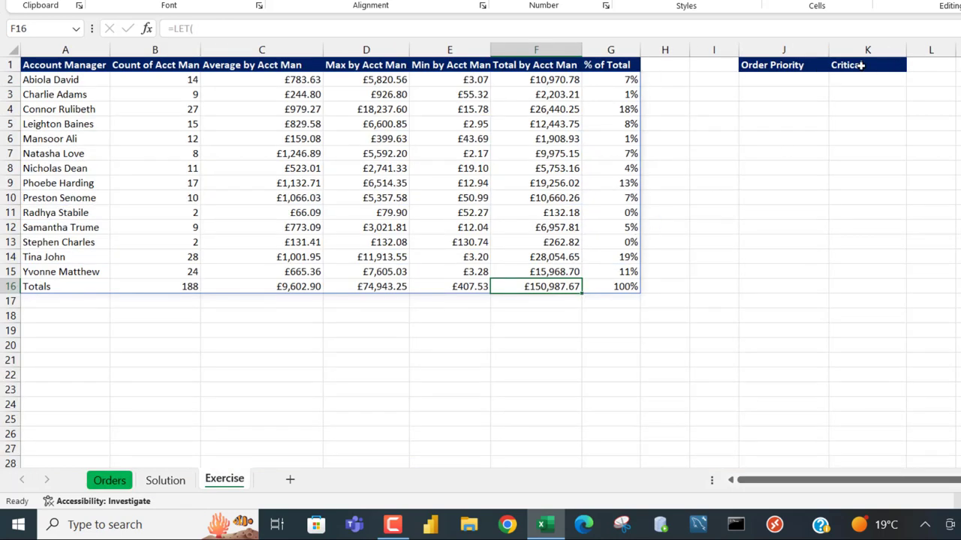
{"action": "left_click", "coordinate": [111, 480]}
{"action": "left_click", "coordinate": [250, 128]}
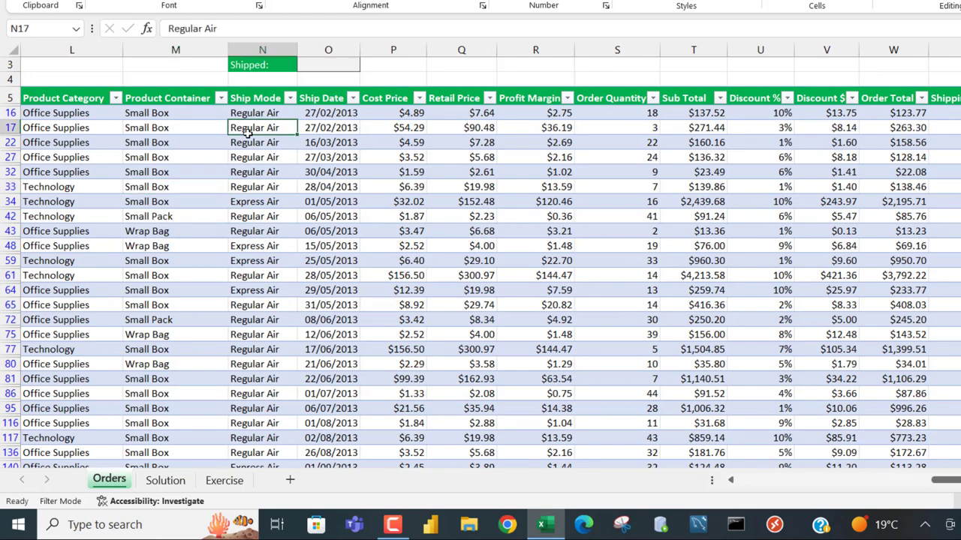
{"action": "key", "text": "Home"}
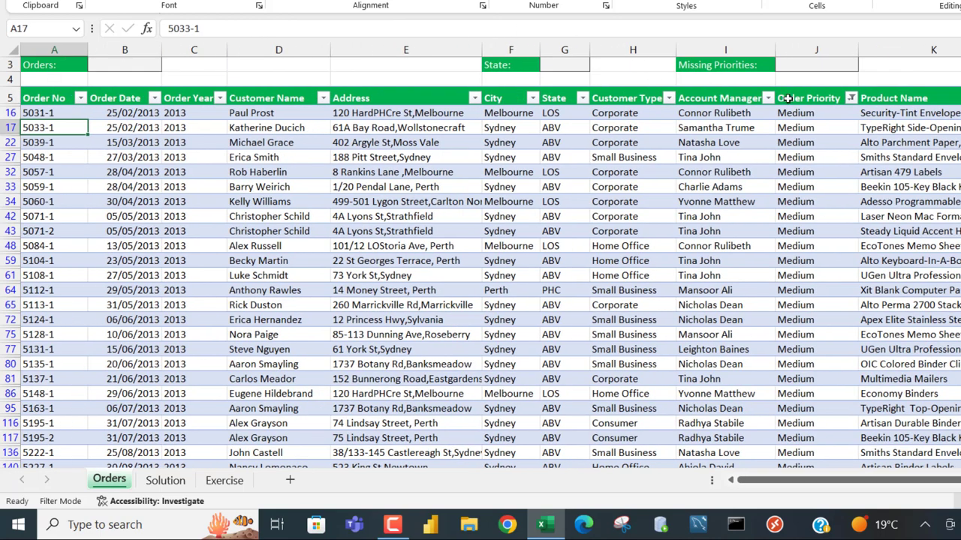
{"action": "left_click", "coordinate": [851, 98]}
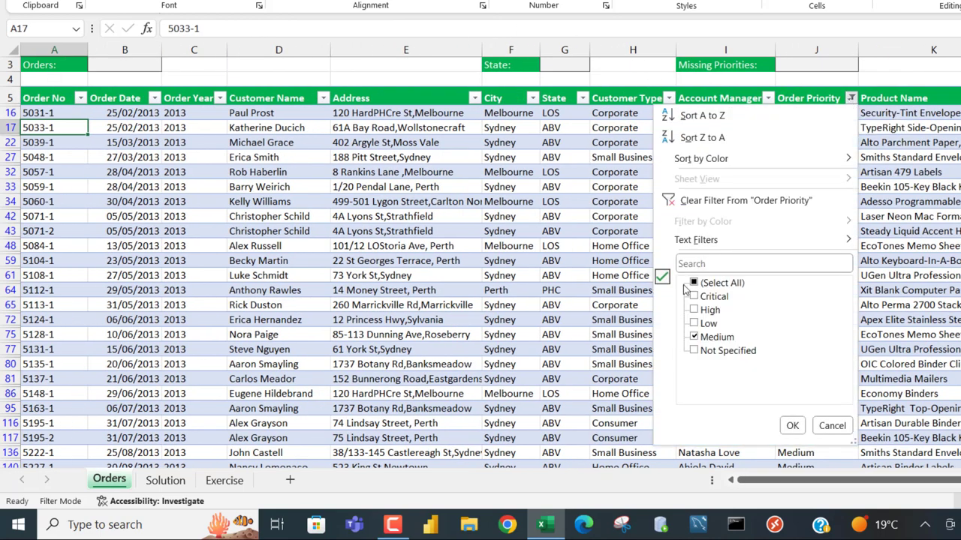
{"action": "left_click", "coordinate": [695, 337]}
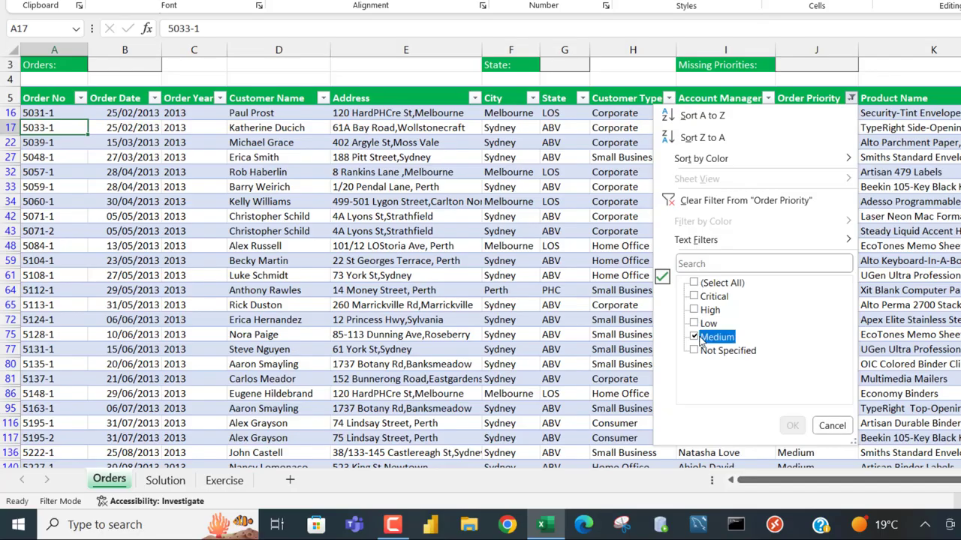
{"action": "left_click", "coordinate": [694, 296]}
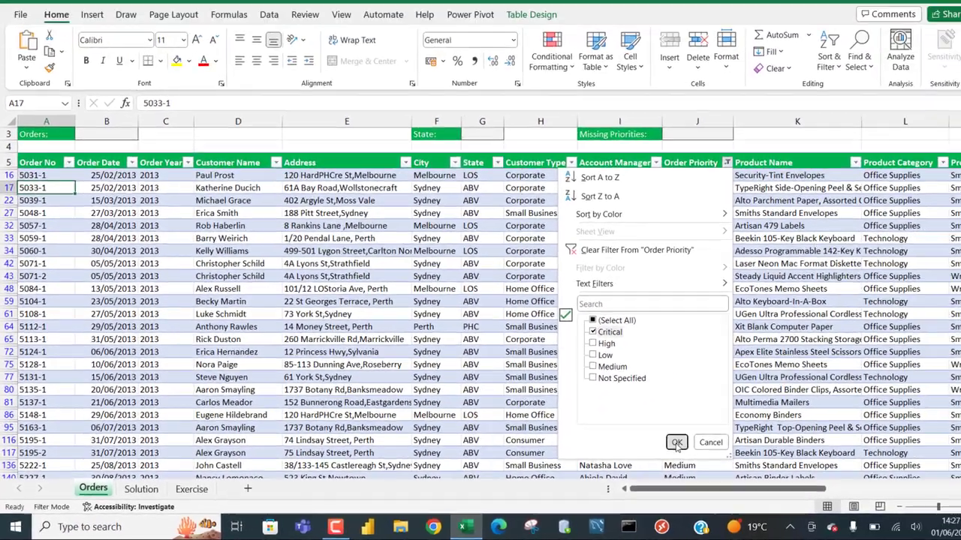
{"action": "left_click", "coordinate": [783, 426]}
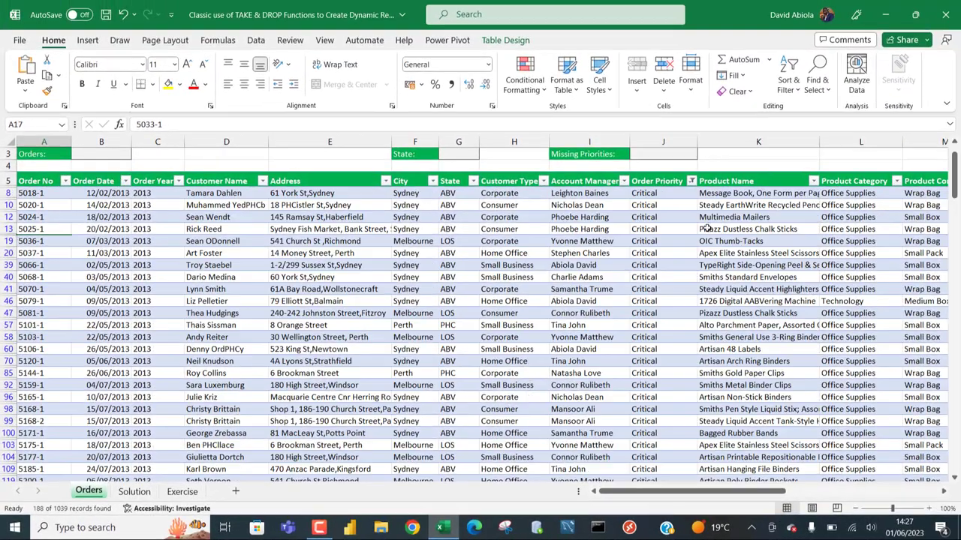
Select the filtered Total column and confirm its status-bar Sum of 150,987.67.
{"action": "left_click", "coordinate": [855, 156]}
{"action": "key", "text": "ctrl+Right"}
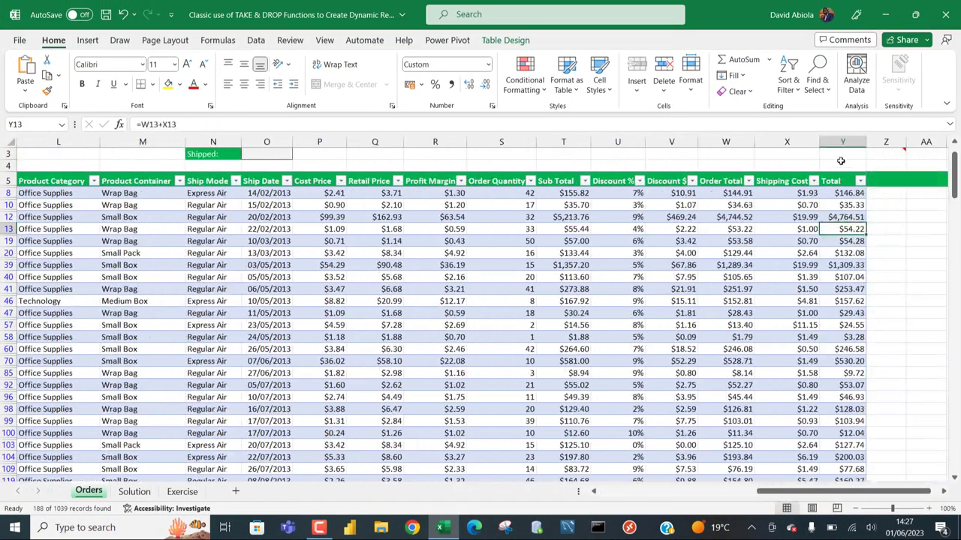
{"action": "key", "text": "ctrl+a"}
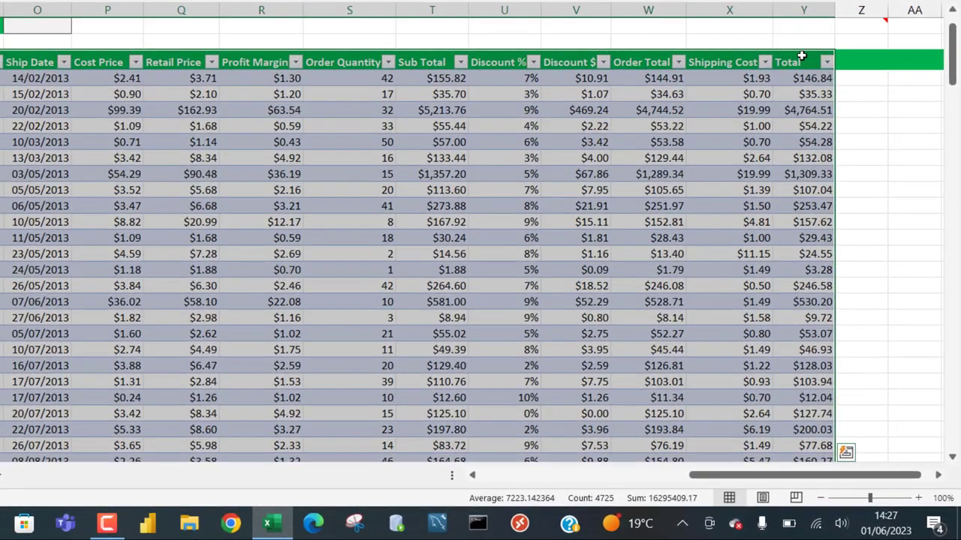
{"action": "left_click", "coordinate": [801, 56]}
{"action": "left_click", "coordinate": [802, 52]}
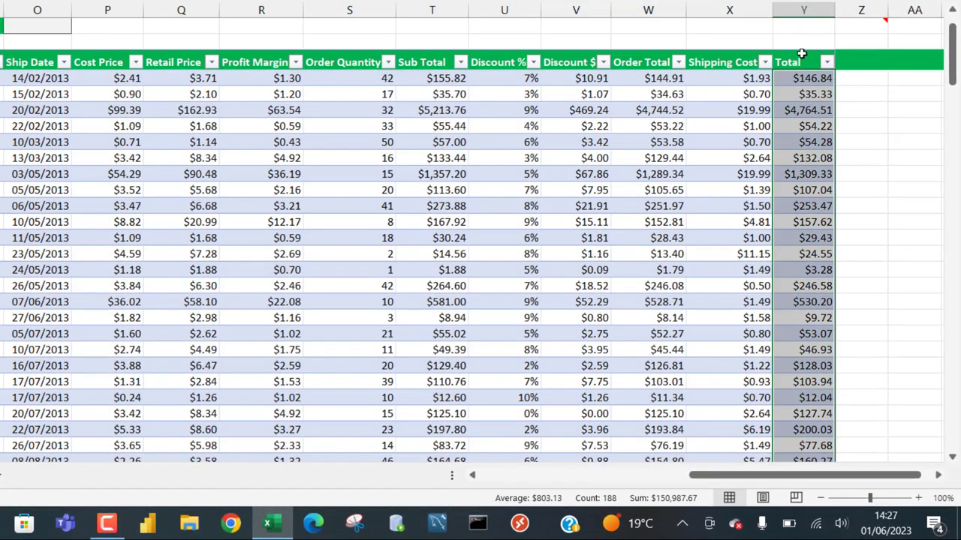
{"action": "left_click", "coordinate": [679, 499]}
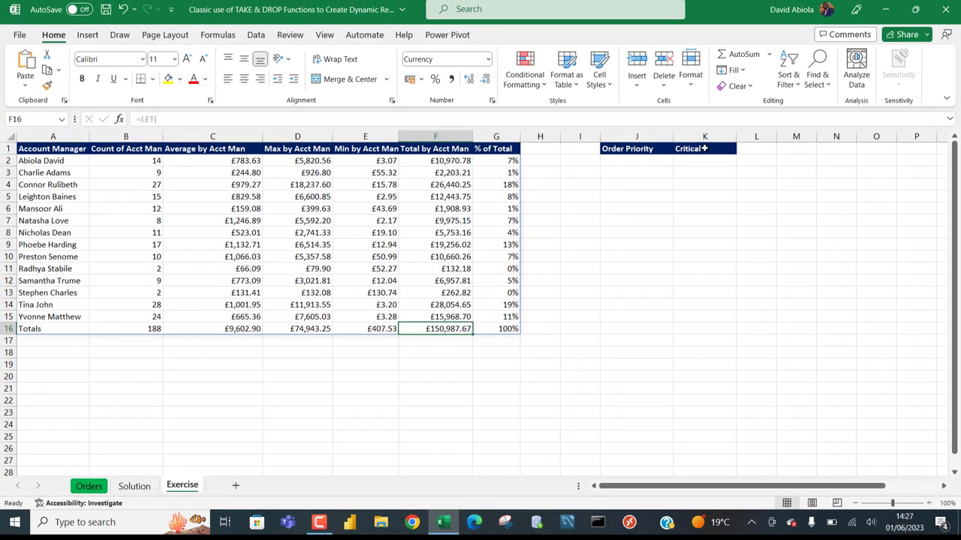
Pick Medium from the K1 Order Priority dropdown.
{"action": "left_click", "coordinate": [705, 149]}
{"action": "left_click", "coordinate": [743, 149]}
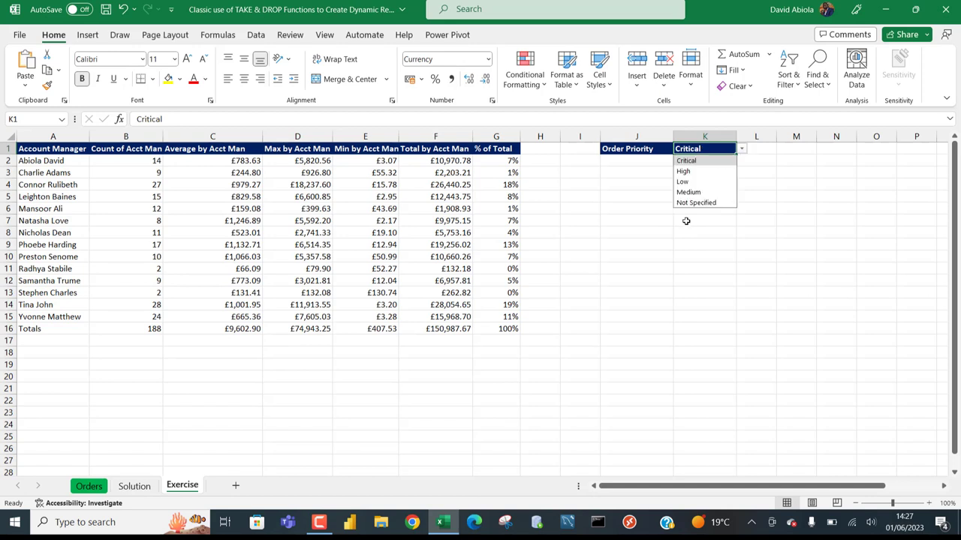
{"action": "left_click", "coordinate": [706, 192]}
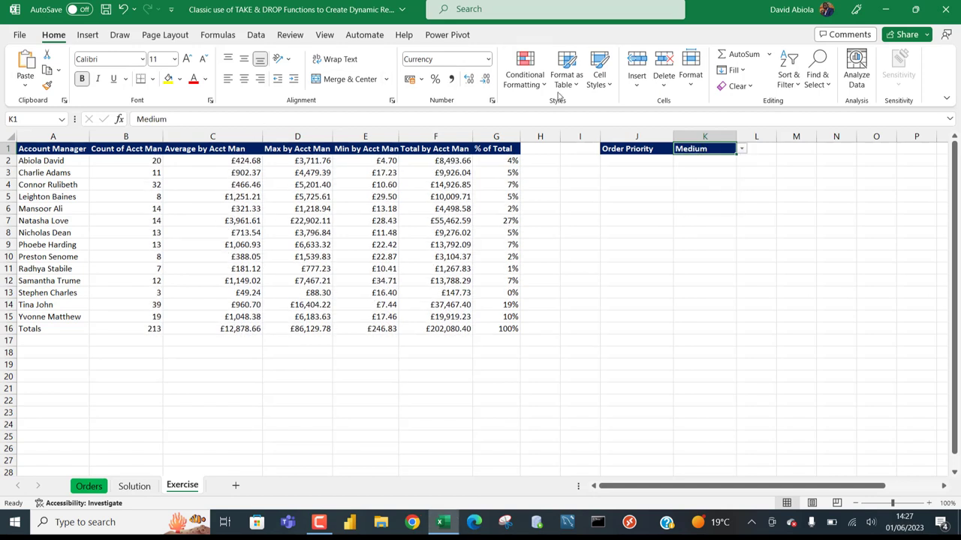